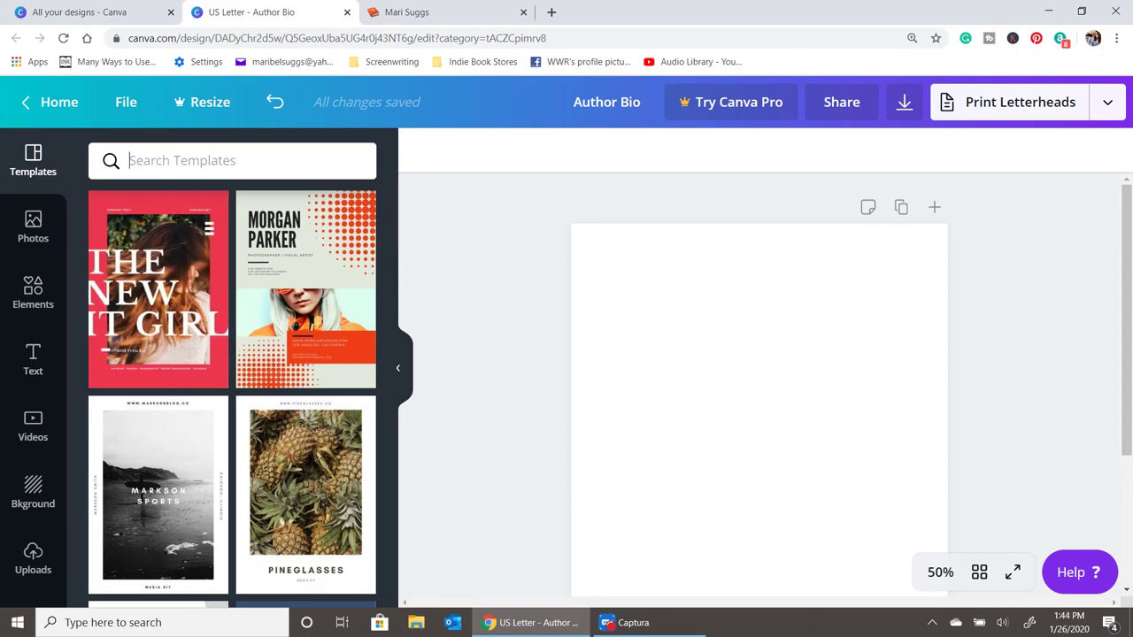
- Search the template library for 'media kit' and scroll through the results
text(media kit)
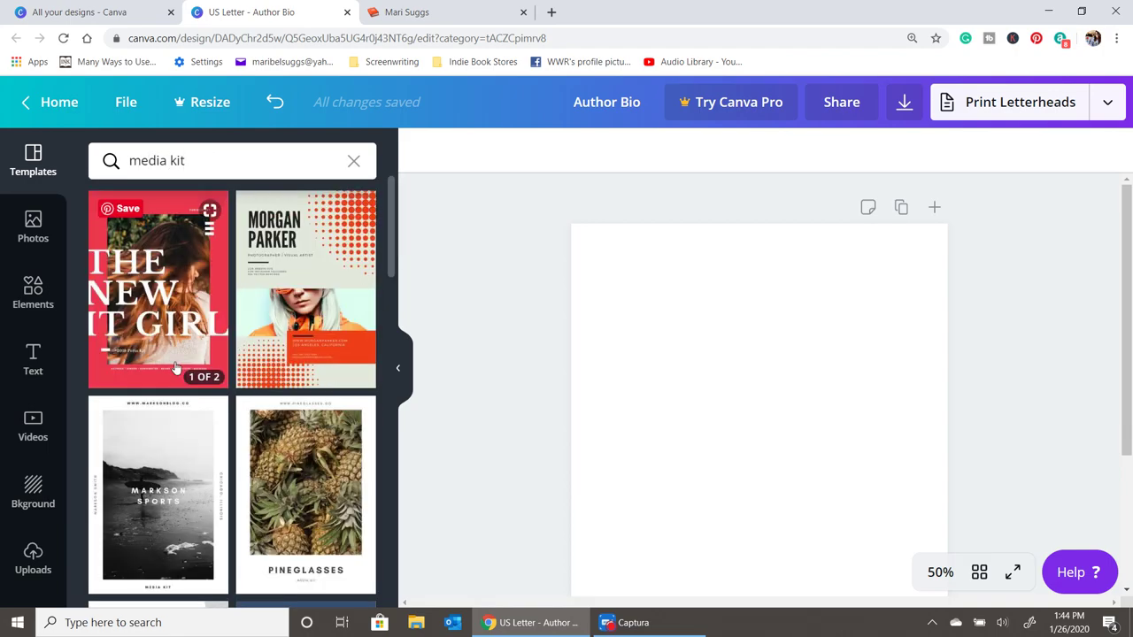
scroll(266, 428, down, 3)
scroll(265, 428, down, 10)
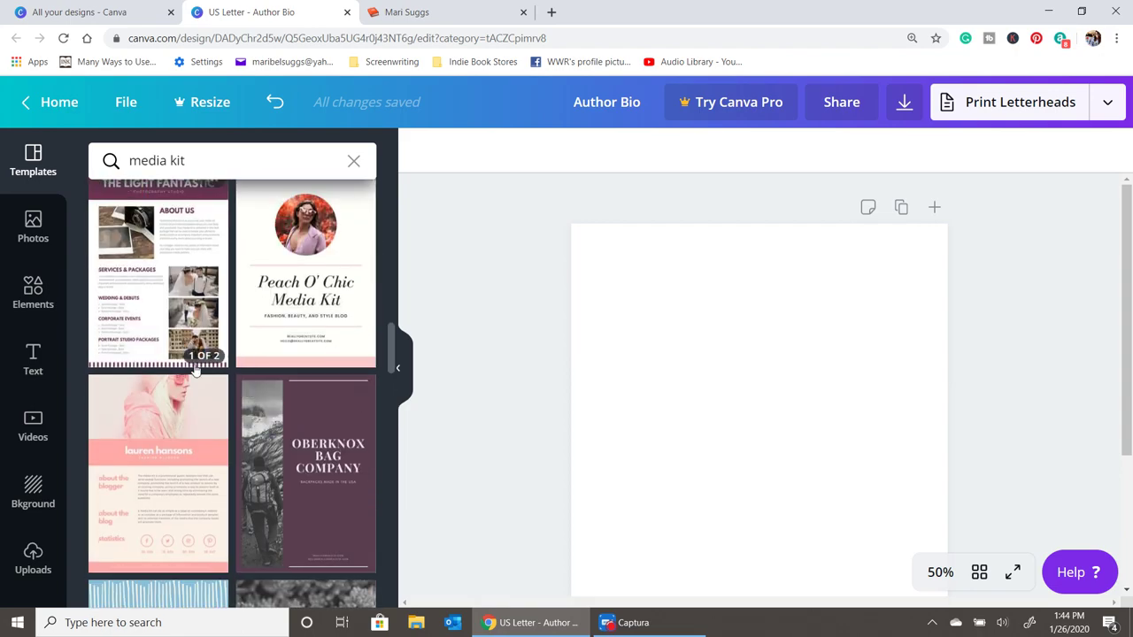
scroll(304, 322, down, 10)
scroll(210, 396, down, 15)
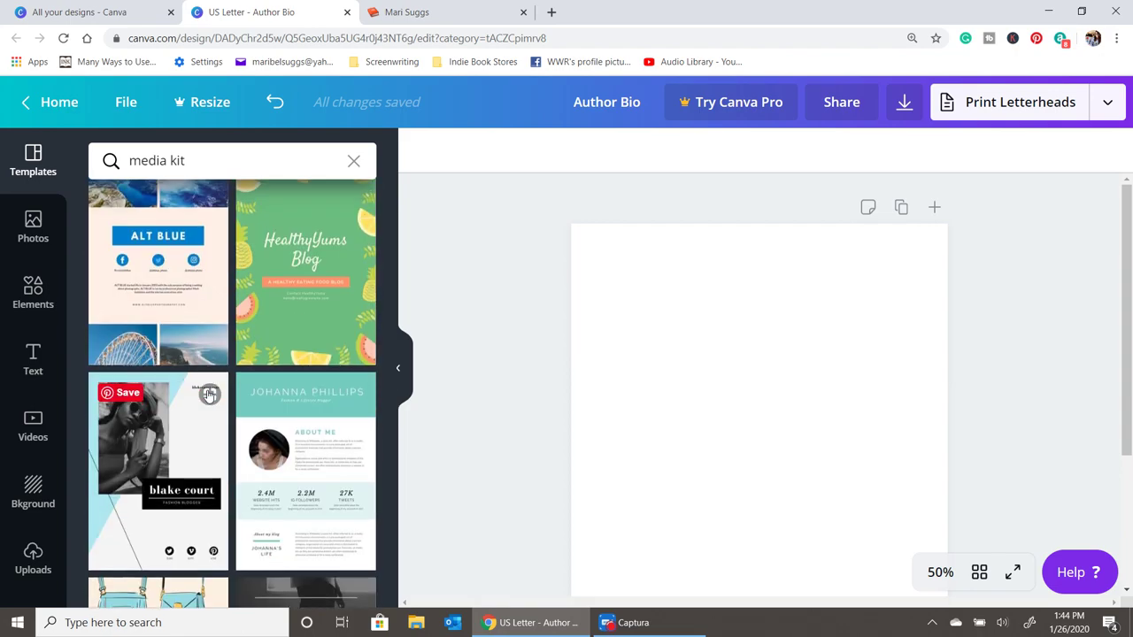
scroll(210, 395, up, 3)
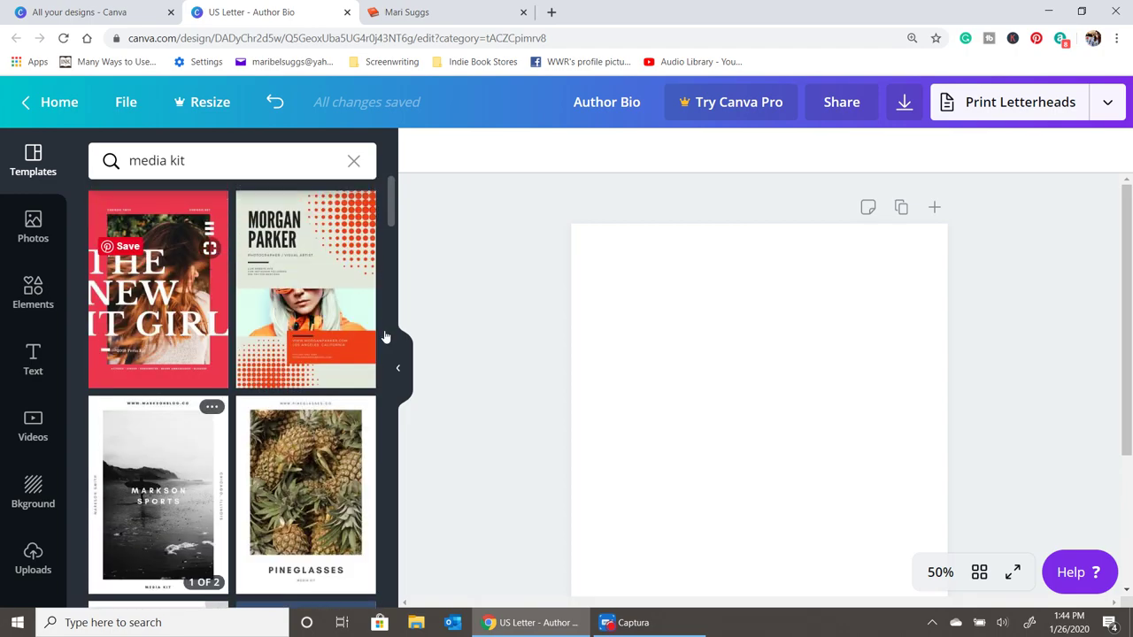
- Select the blank Author Bio page and keep browsing the media kit templates
click(769, 357)
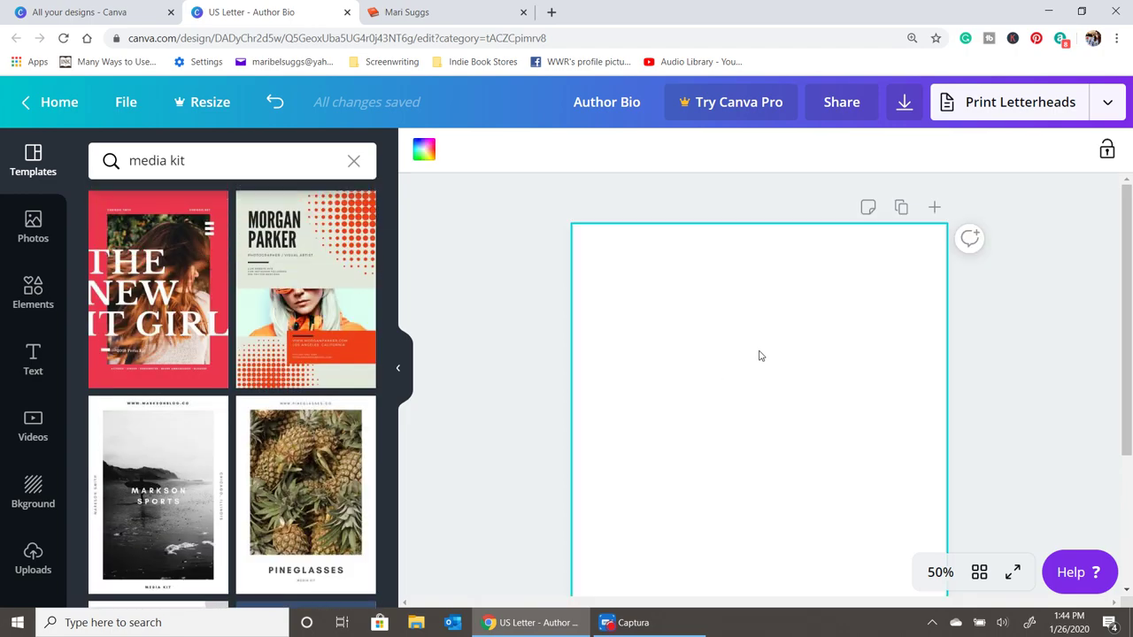
scroll(204, 407, down, 10)
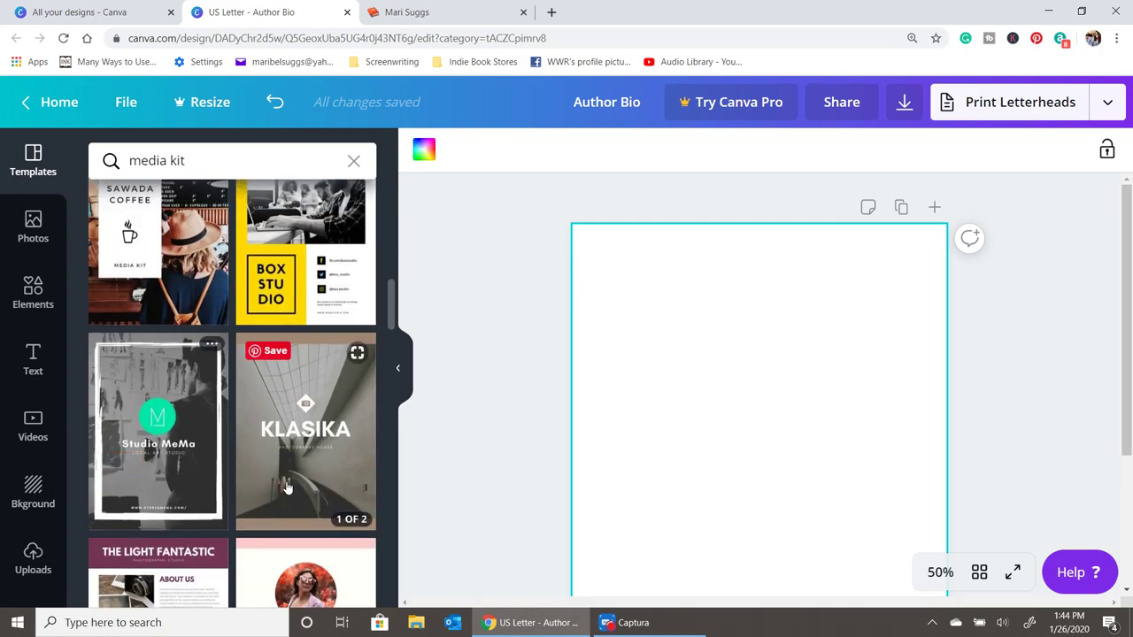
scroll(221, 478, down, 10)
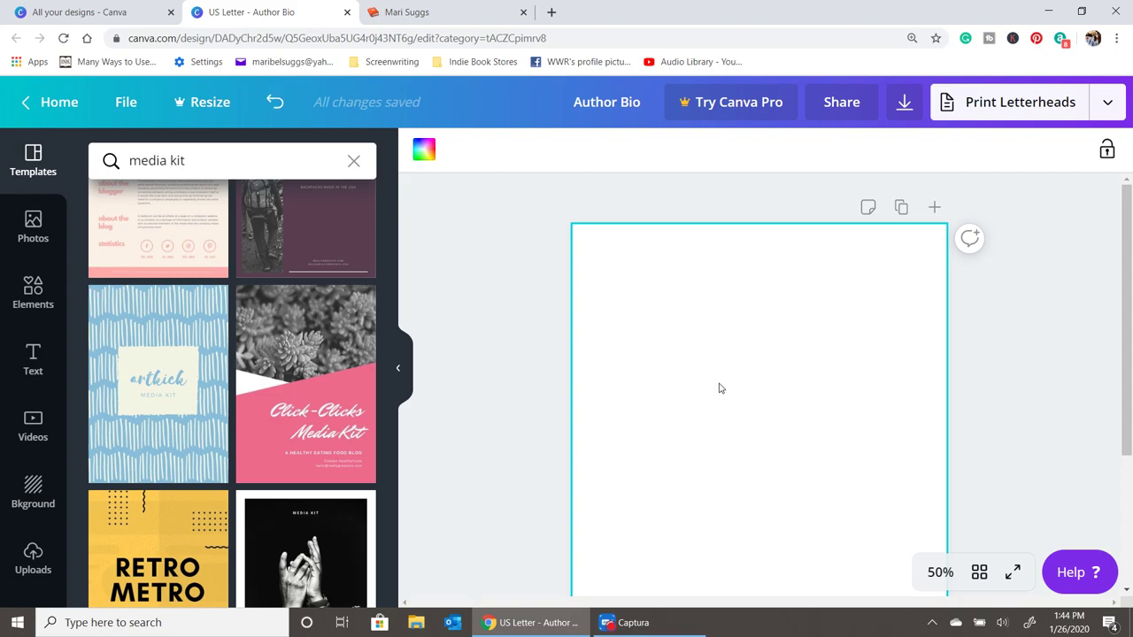
- Add an 'Author bio' heading and move it near the top of the page
click(33, 358)
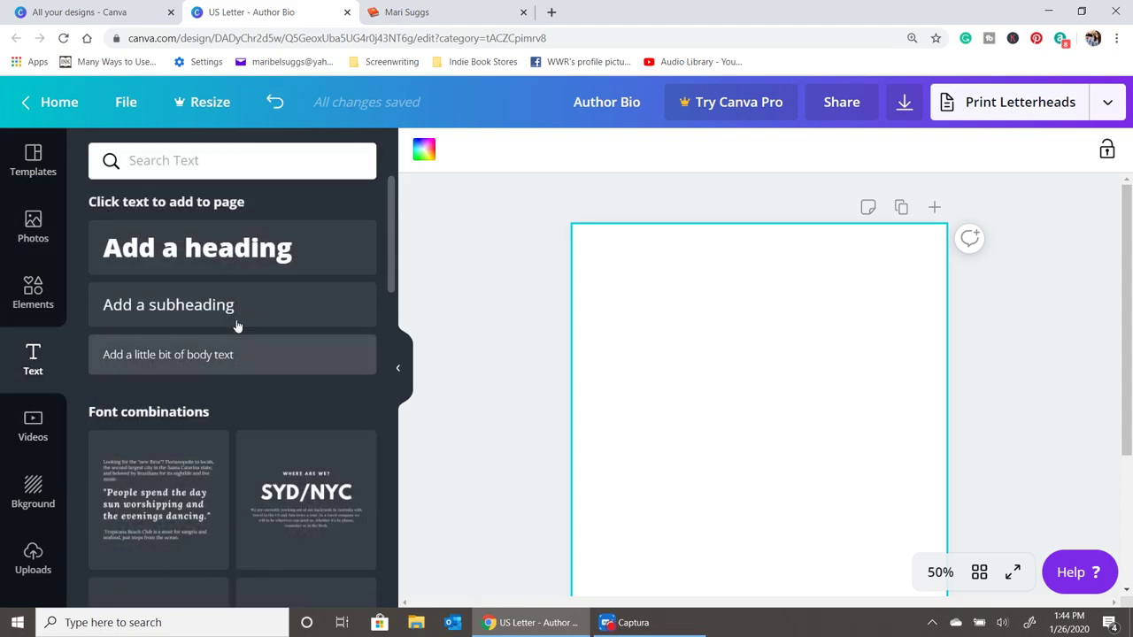
click(247, 250)
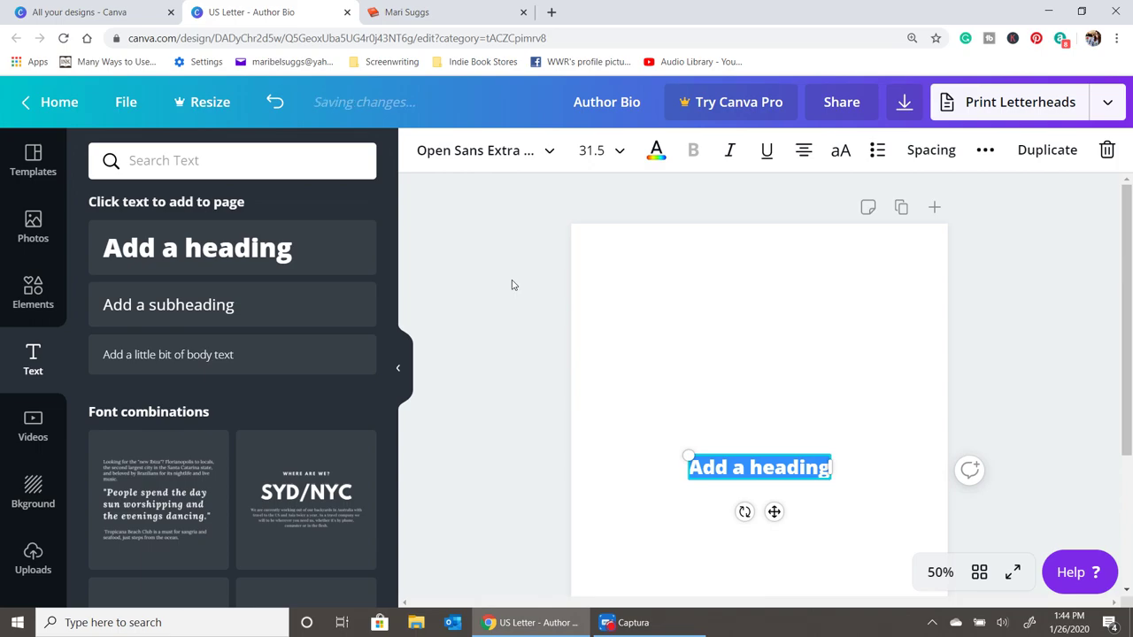
text(Author bio)
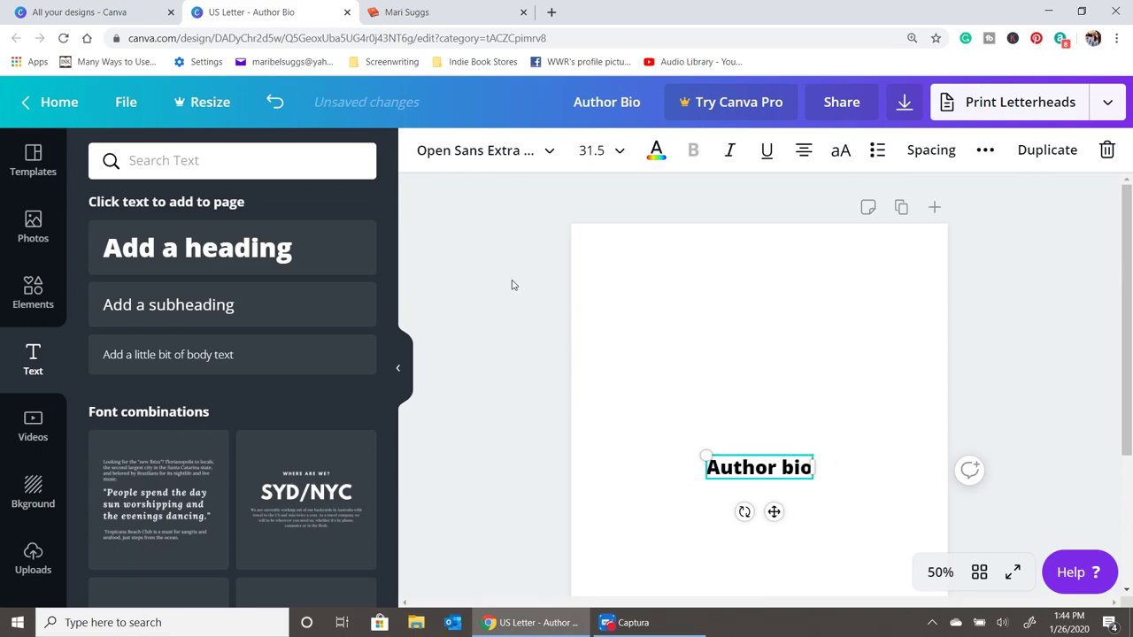
click(752, 446)
drag(752, 474, 748, 282)
- Make the heading text all uppercase so it reads AUTHOR BIO
double_click(748, 280)
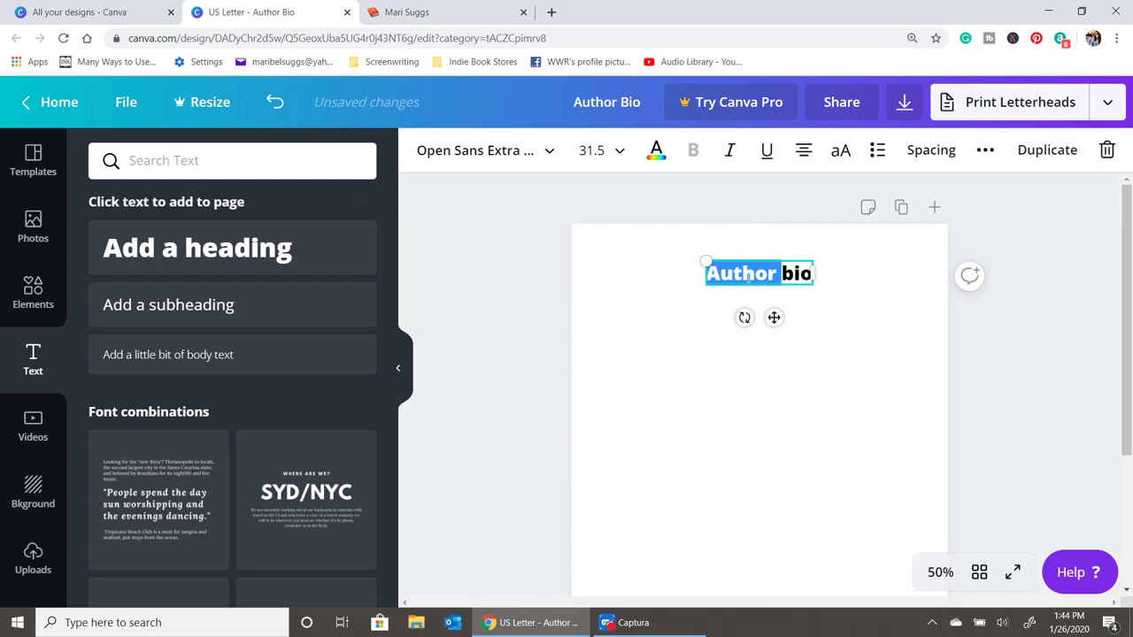
click(661, 351)
click(728, 276)
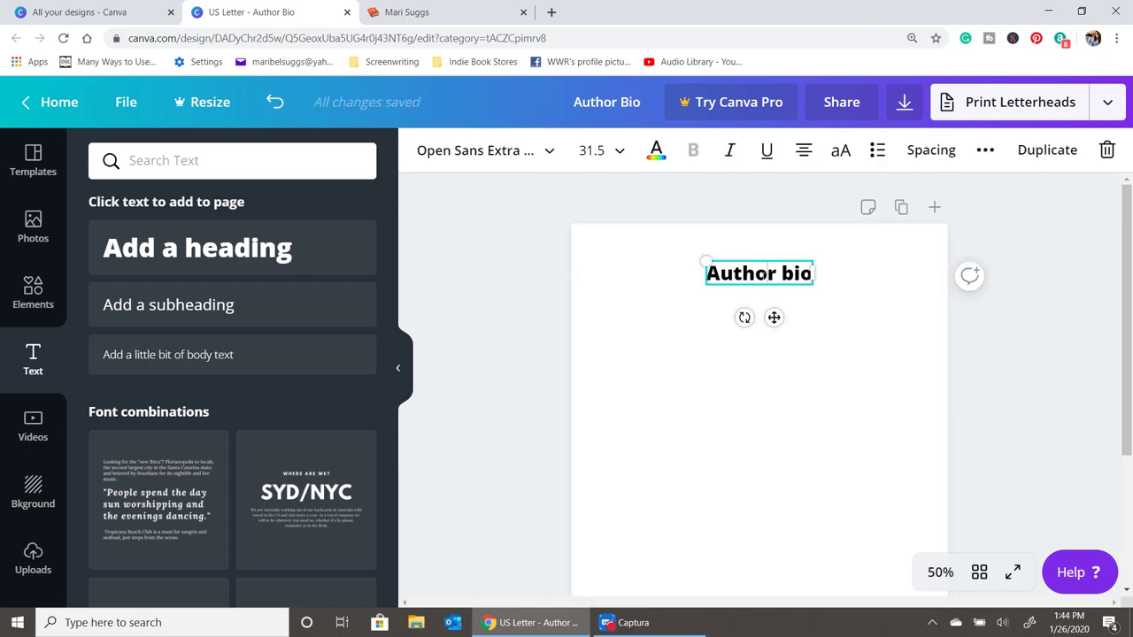
triple_click(766, 274)
click(537, 152)
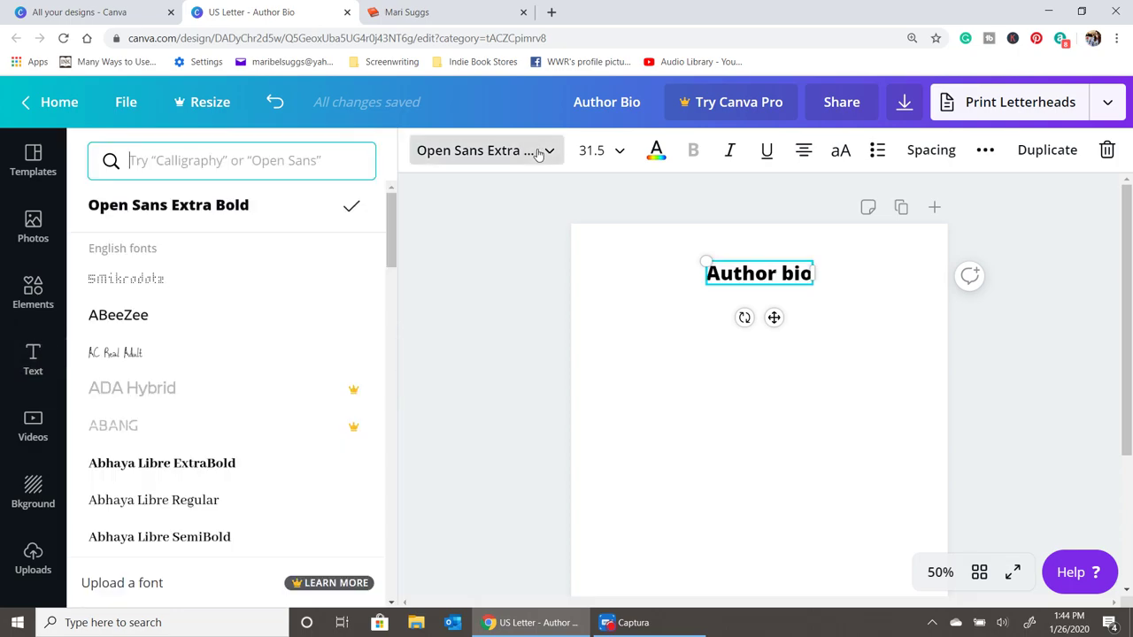
scroll(179, 458, down, 2)
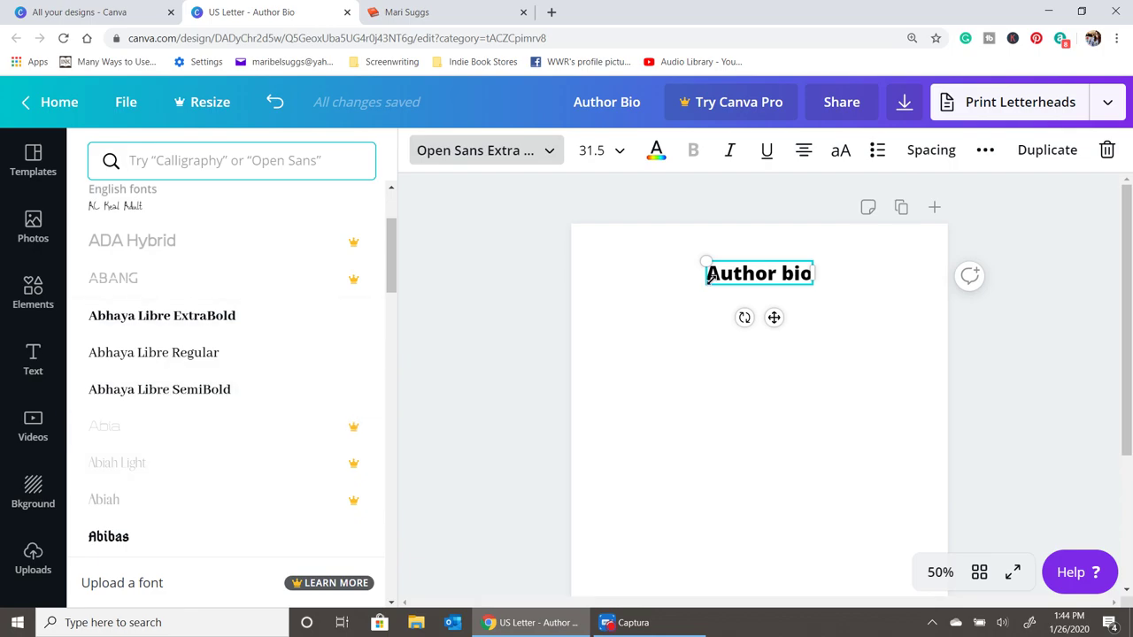
double_click(757, 272)
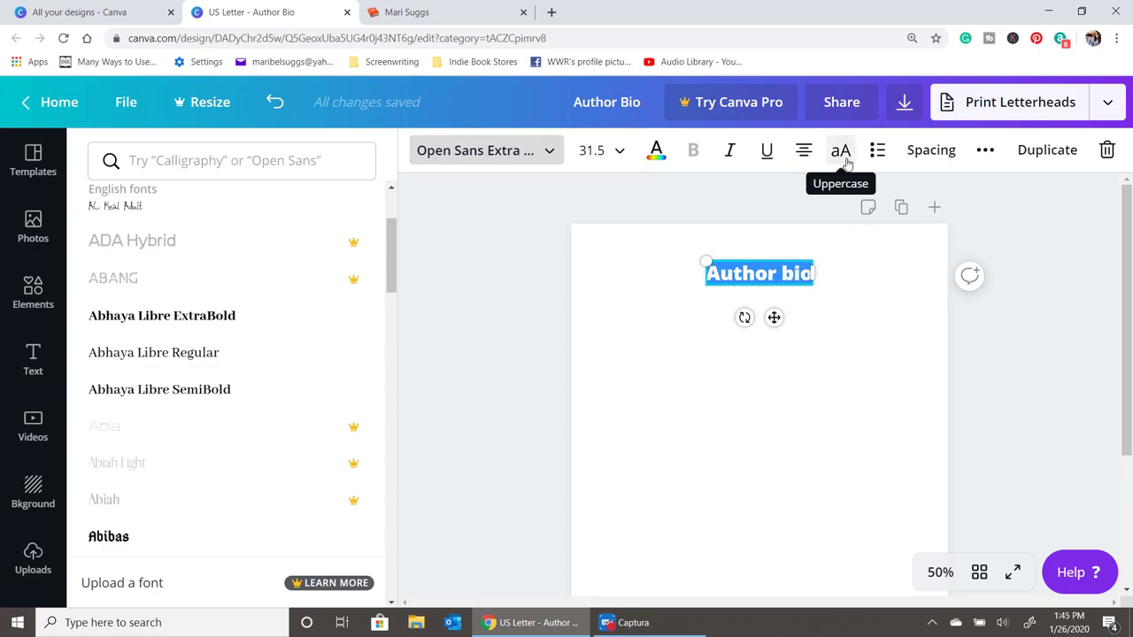
click(841, 152)
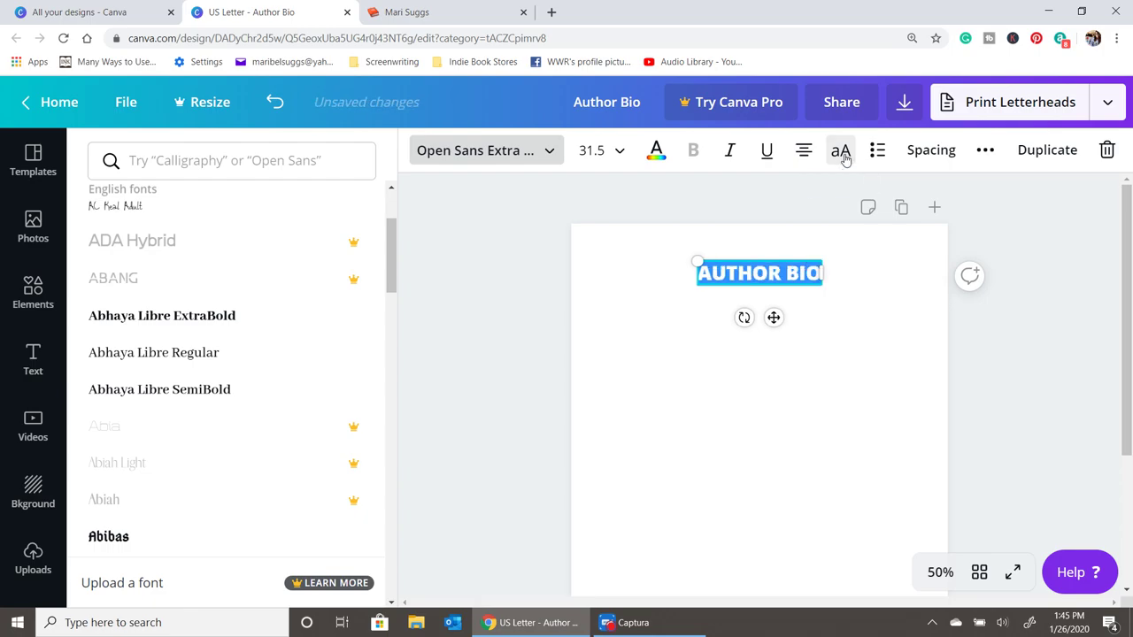
- Centre the AUTHOR BIO heading near the top of the page
click(780, 294)
mouse_move(775, 279)
mouse_down()
mouse_move(770, 270)
mouse_move(771, 281)
mouse_up()
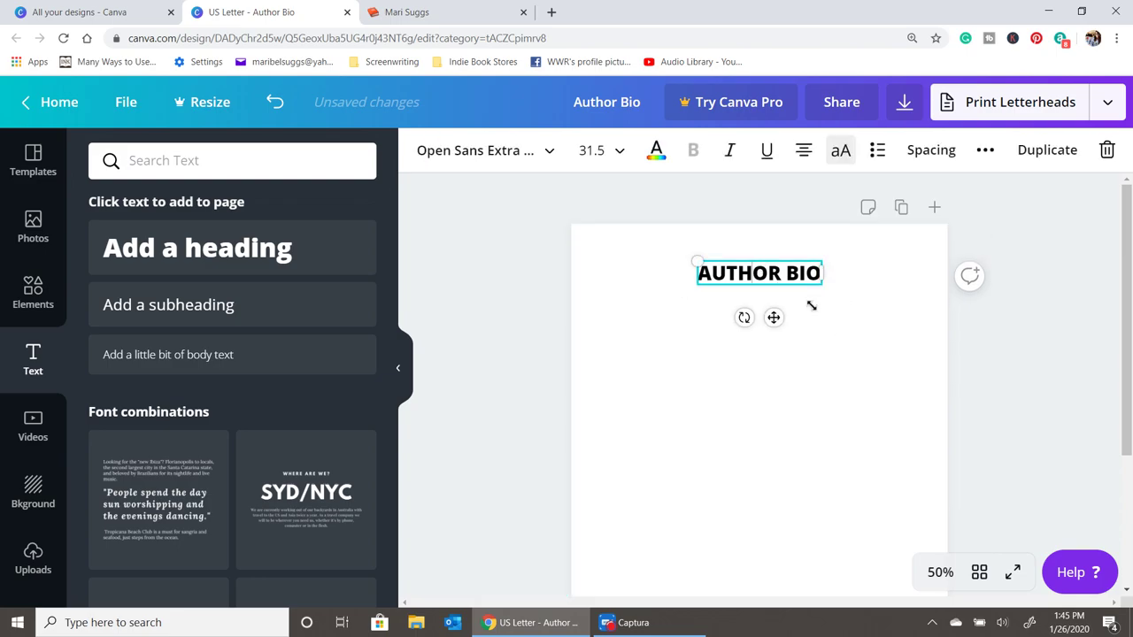
click(711, 342)
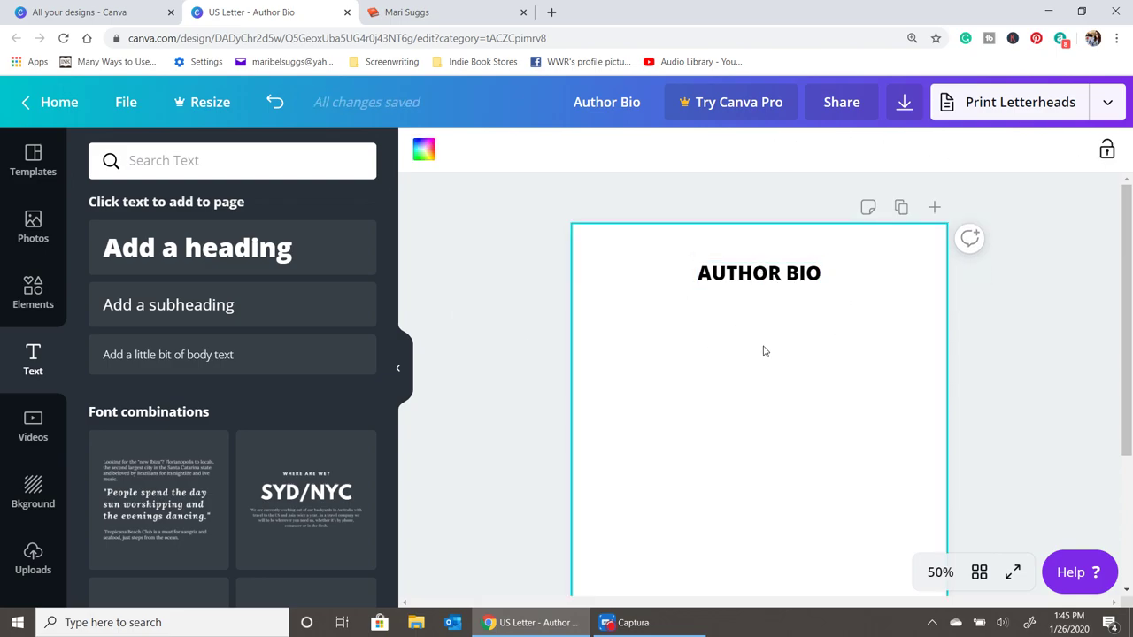
click(770, 283)
click(825, 375)
click(728, 285)
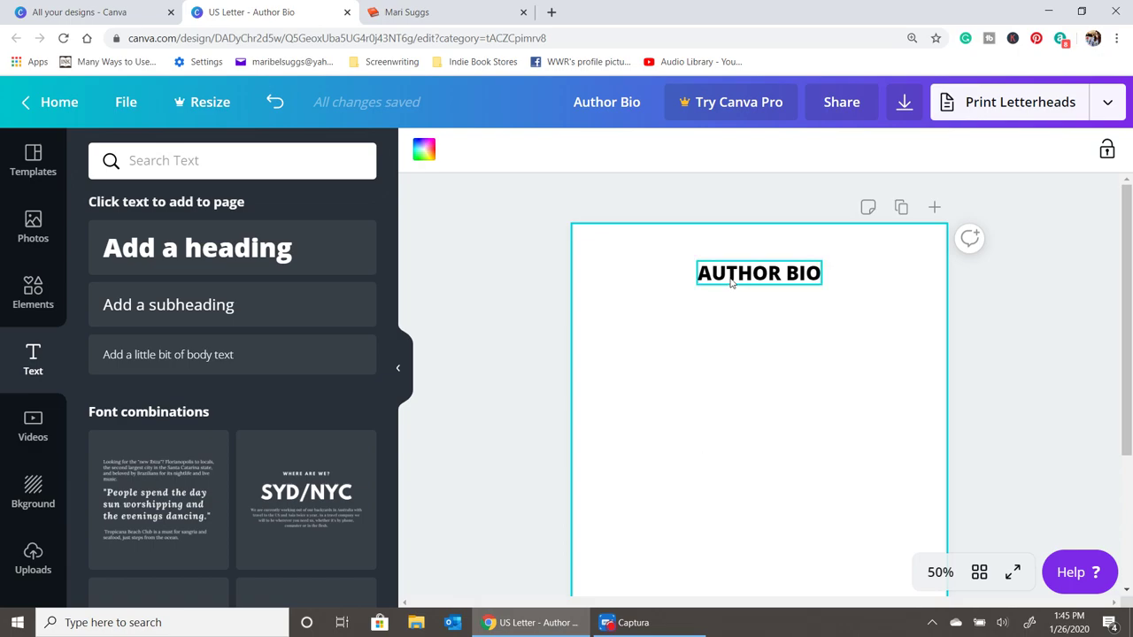
click(834, 321)
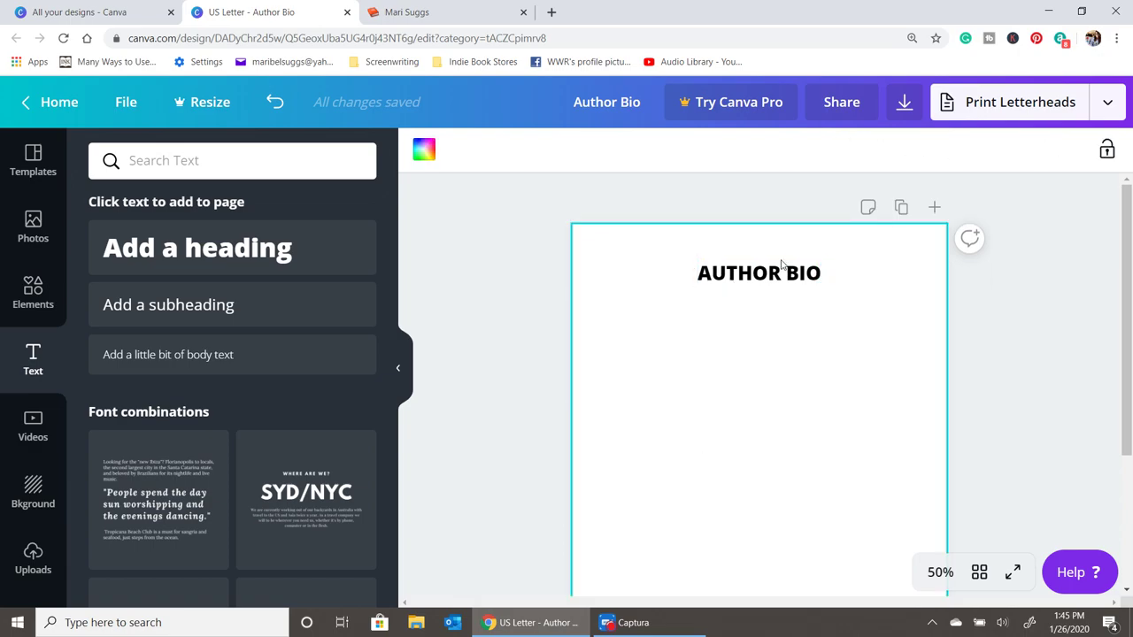
click(785, 269)
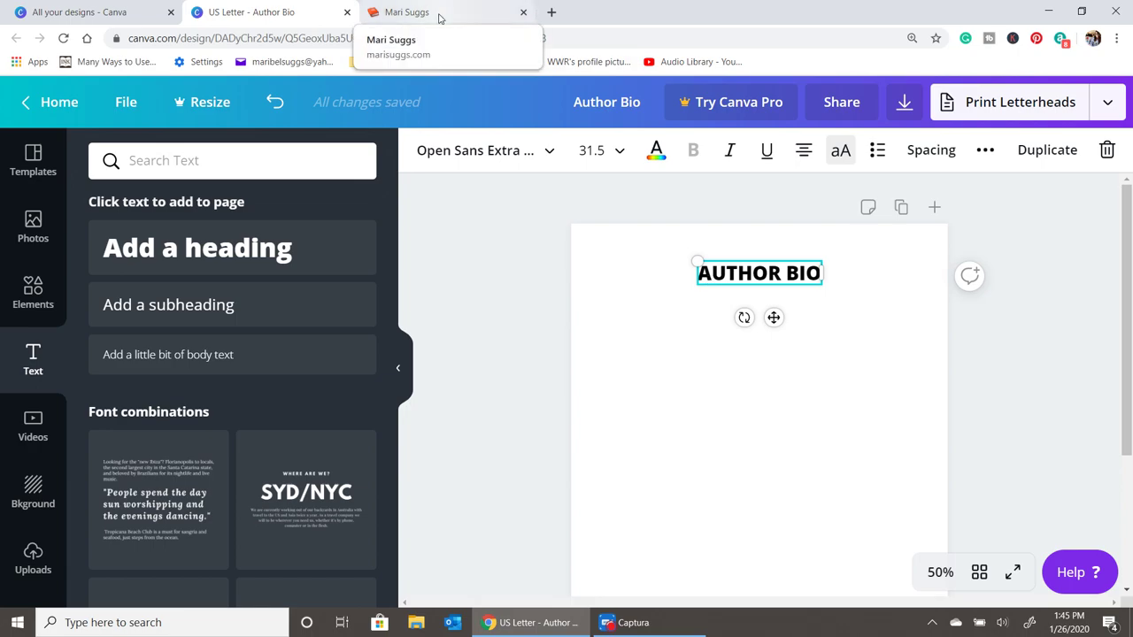
- Open the About page on the author's website and select the bio paragraphs for copying
click(439, 16)
scroll(359, 100, up, 8)
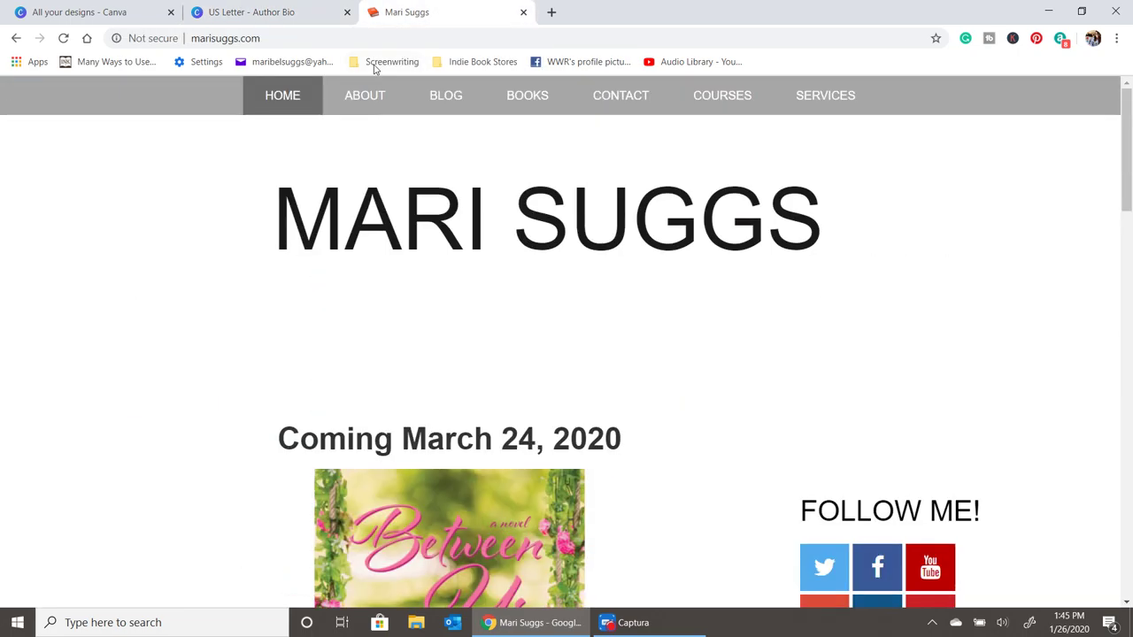
click(359, 103)
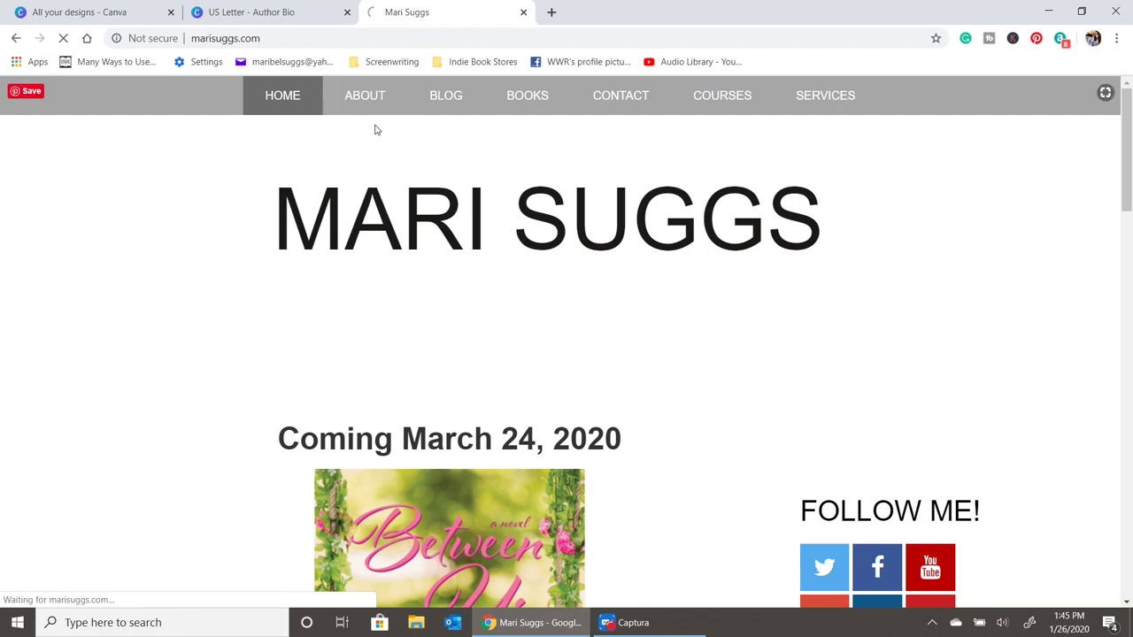
scroll(358, 266, down, 3)
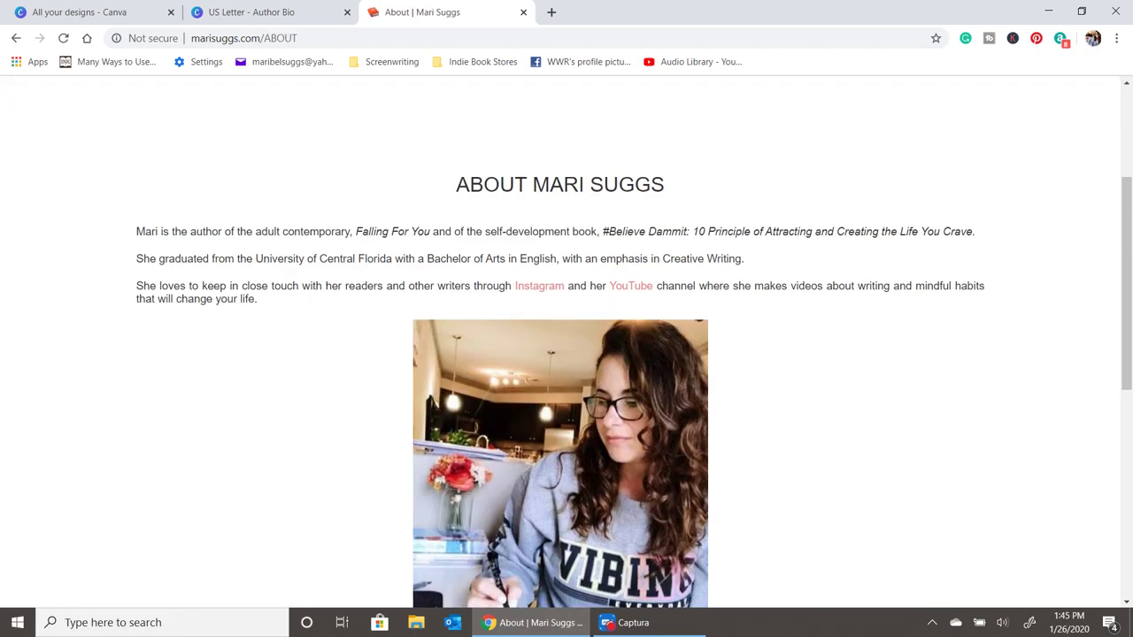
drag(261, 301, 121, 235)
right_click(165, 232)
- Copy the bio, paste it into a new Canva text box and place it below AUTHOR BIO
click(190, 245)
key(ctrl+shift+Tab)
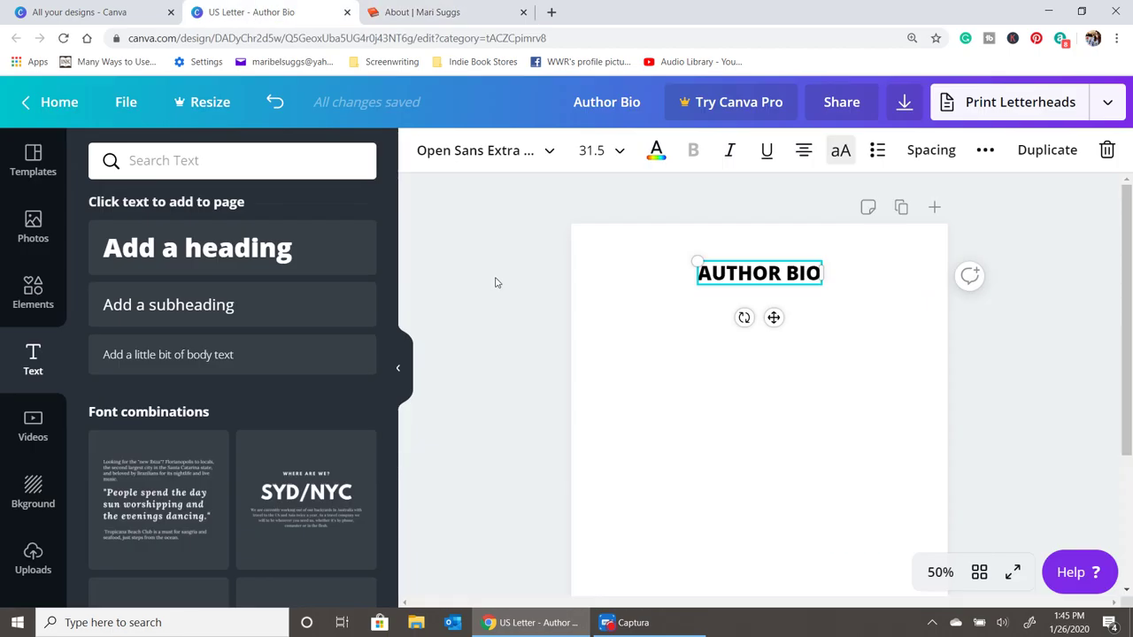
click(197, 248)
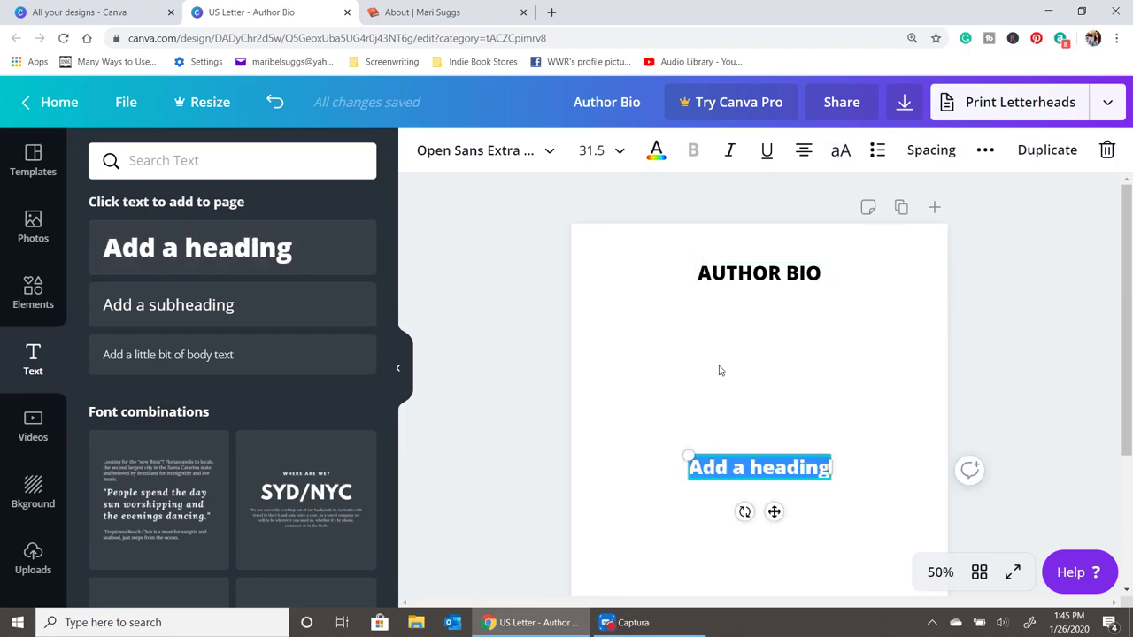
key(ctrl+v)
click(926, 312)
click(771, 474)
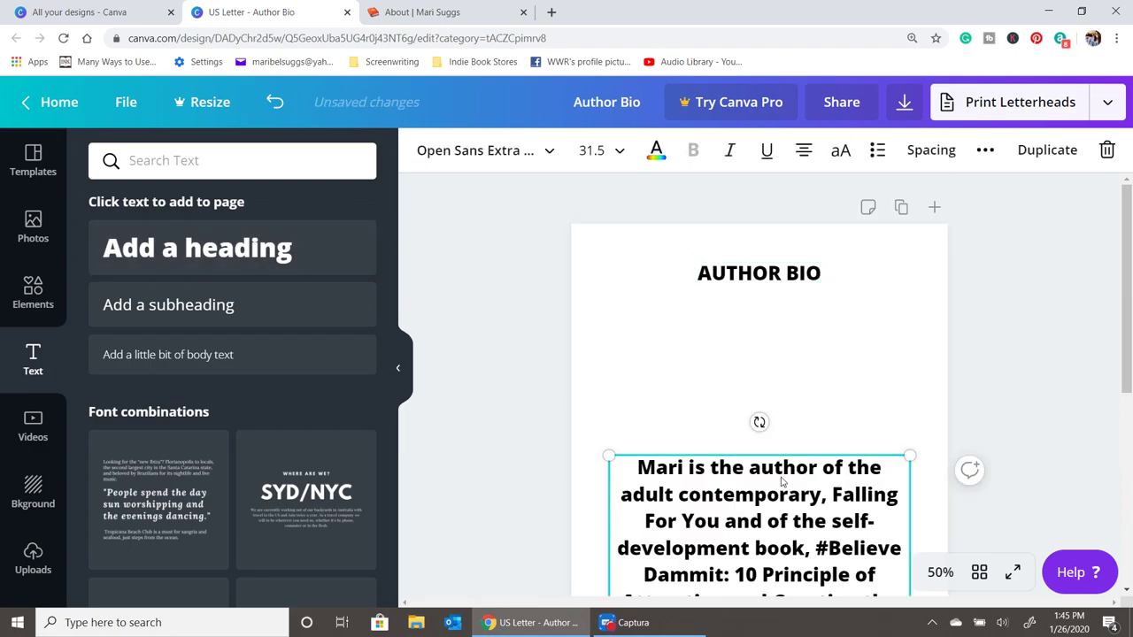
drag(771, 474, 782, 361)
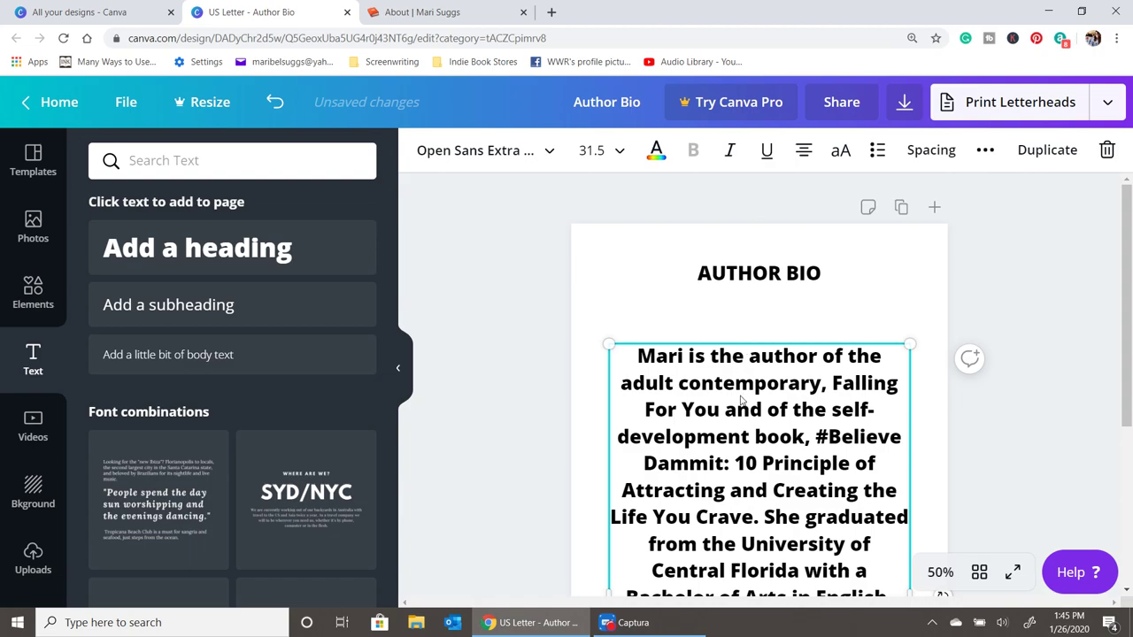
- Set the bio text to ABeeZee font at size 21, left-aligned
click(534, 151)
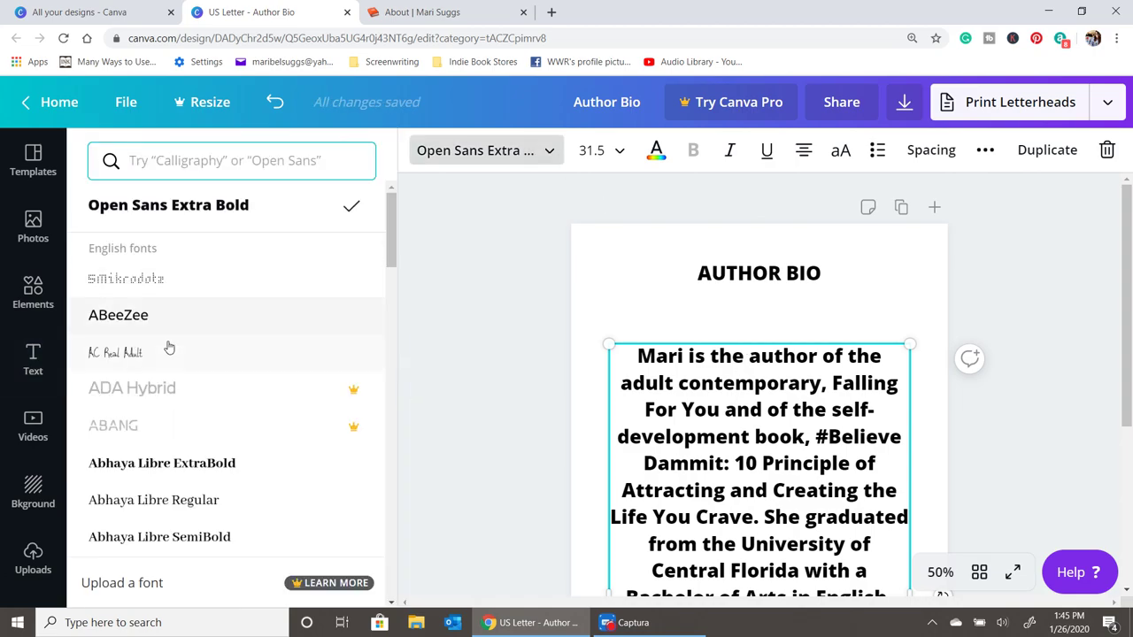
click(166, 321)
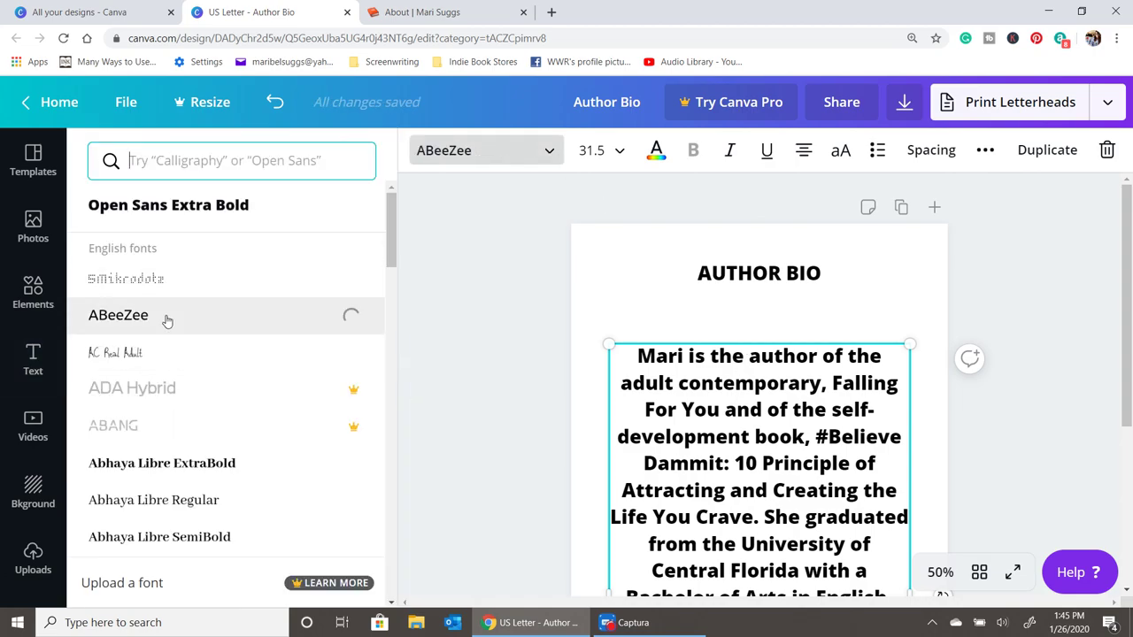
click(1125, 352)
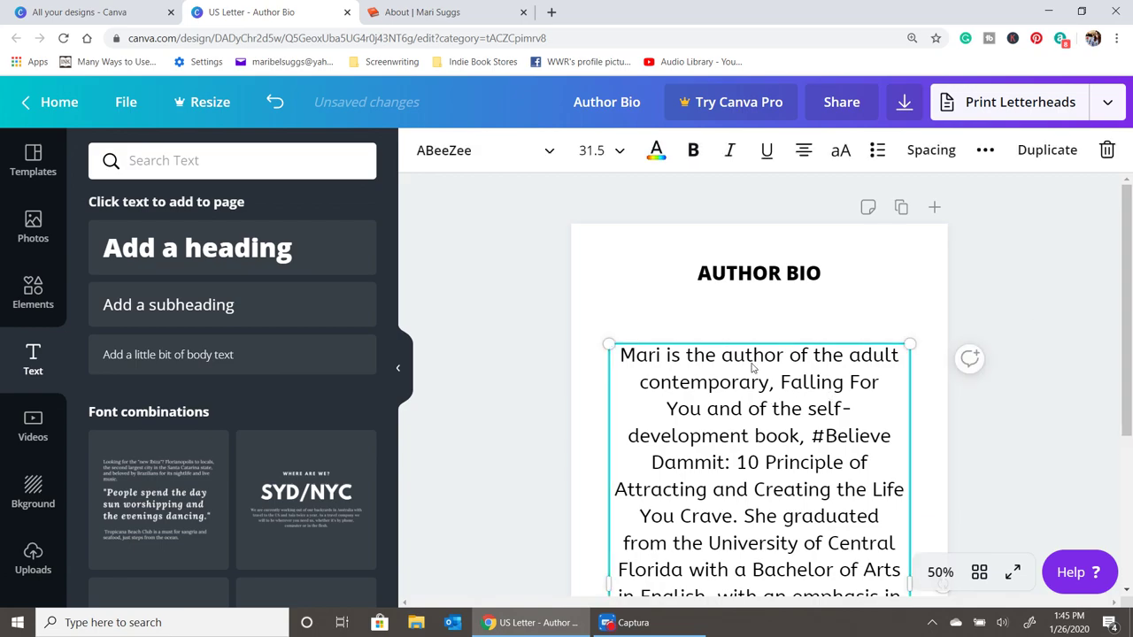
click(602, 150)
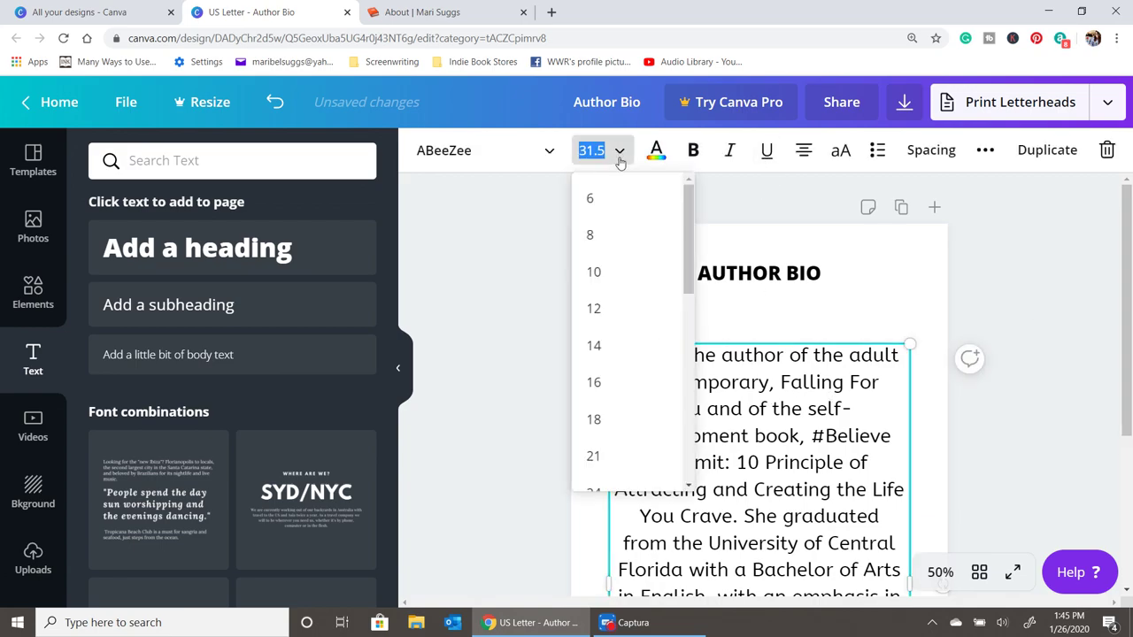
click(611, 455)
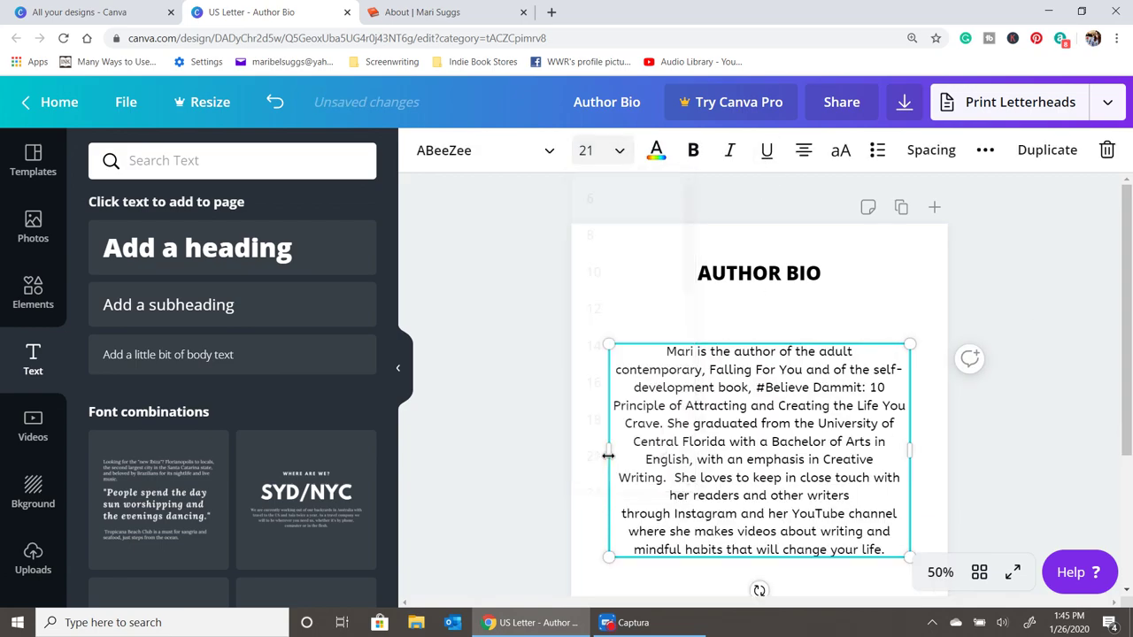
click(801, 153)
- Split the bio into two paragraphs, justify it and move it lower under the heading
click(1036, 433)
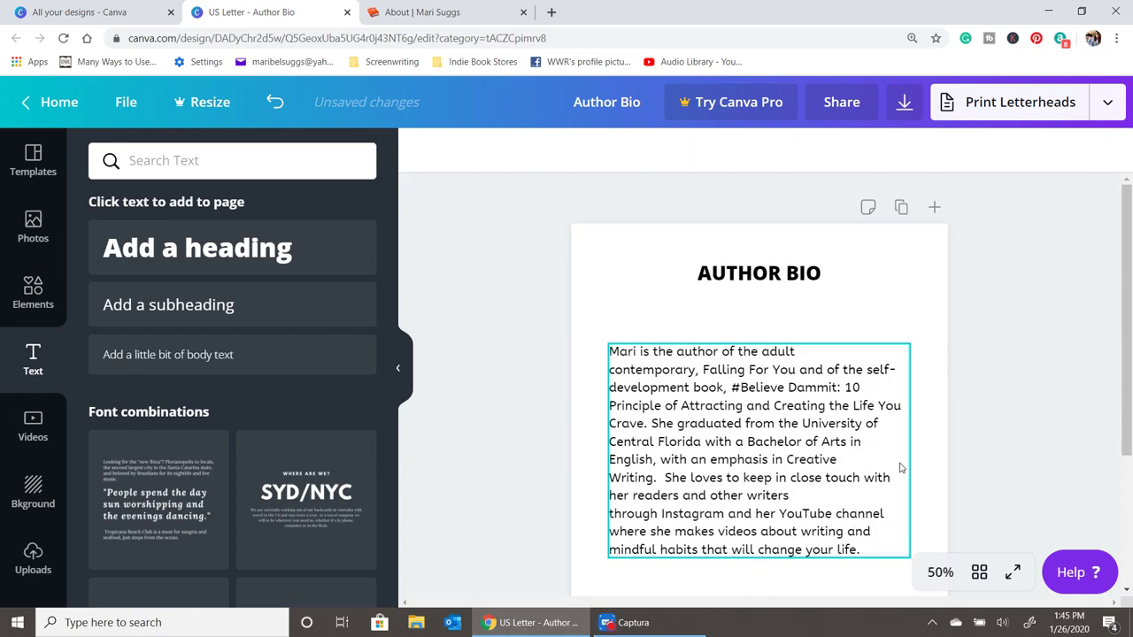
scroll(901, 467, down, 2)
click(724, 390)
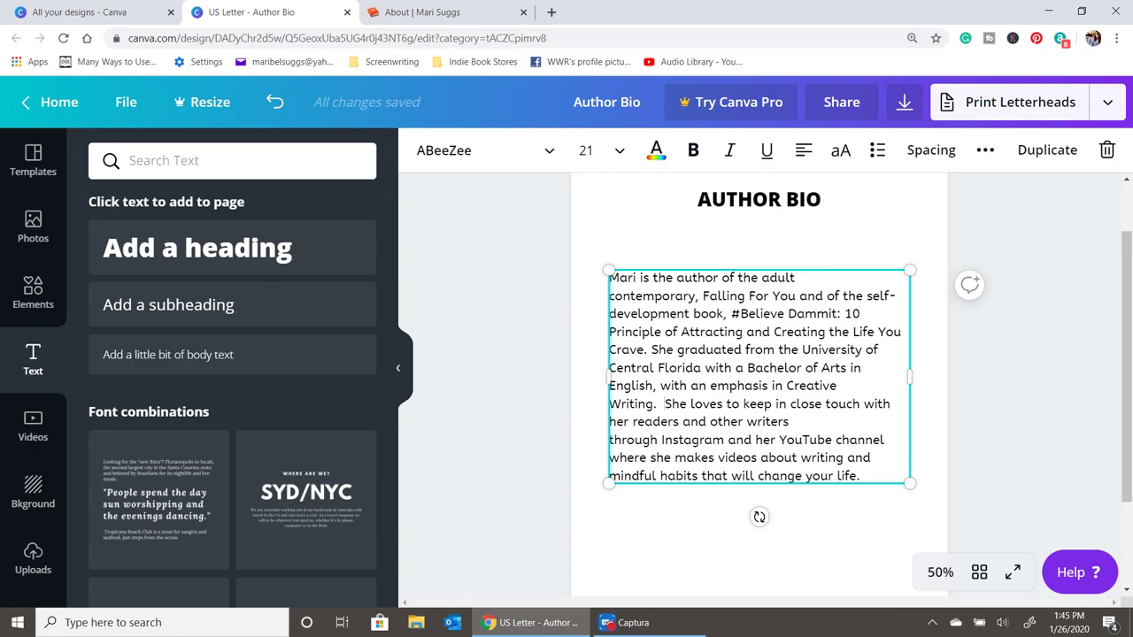
key(Return)
key(Return)
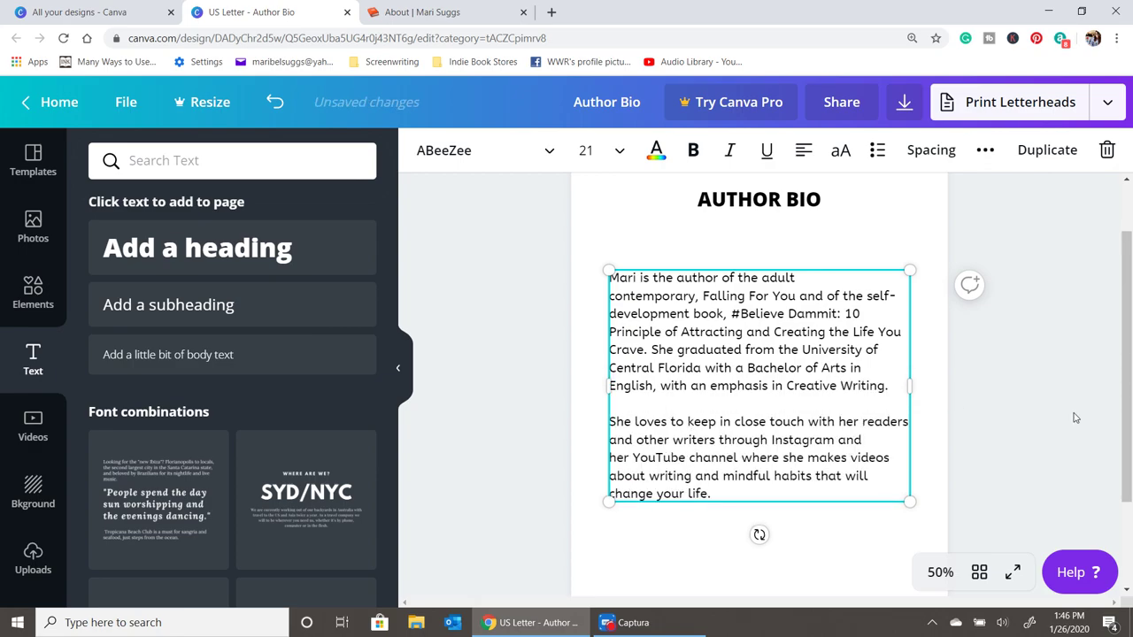
drag(755, 350, 764, 413)
click(804, 150)
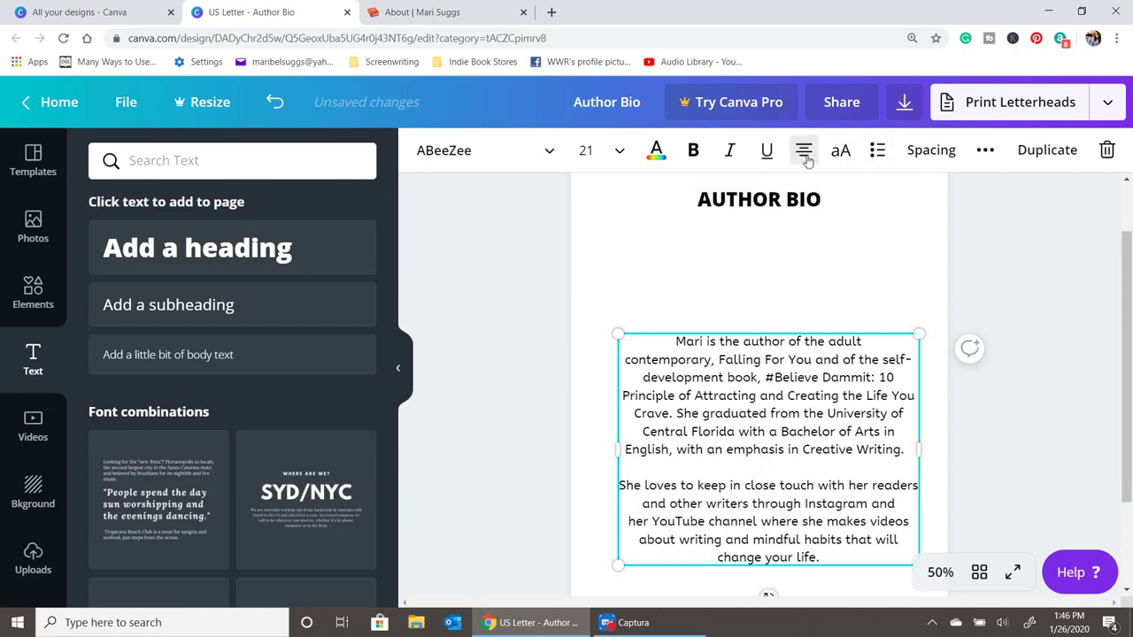
click(805, 152)
click(805, 152)
click(959, 432)
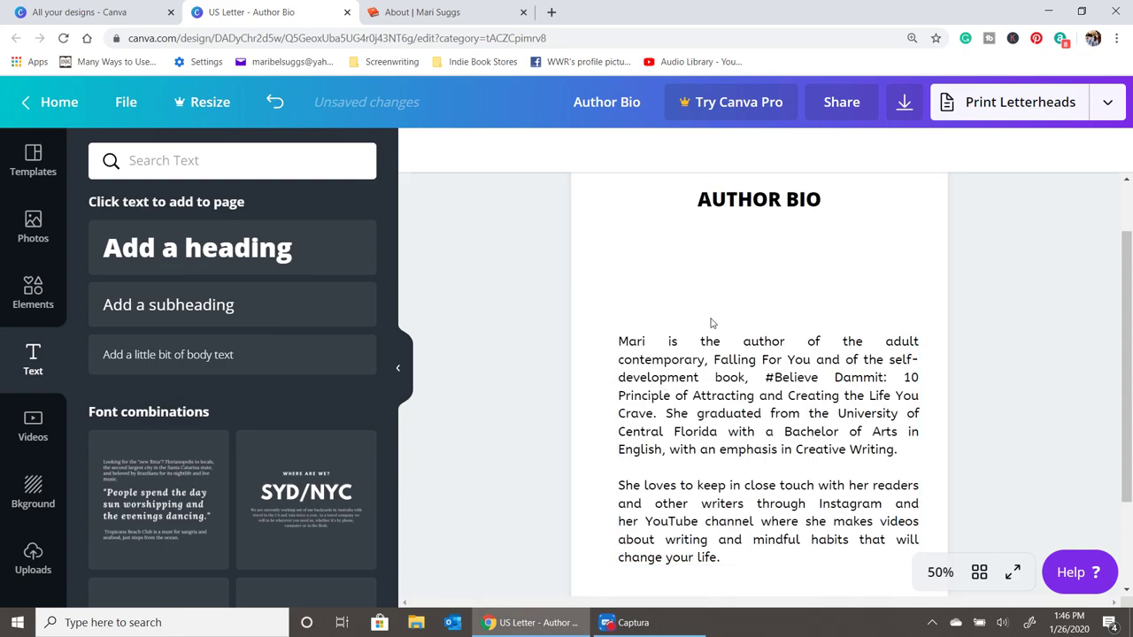
drag(711, 341, 709, 352)
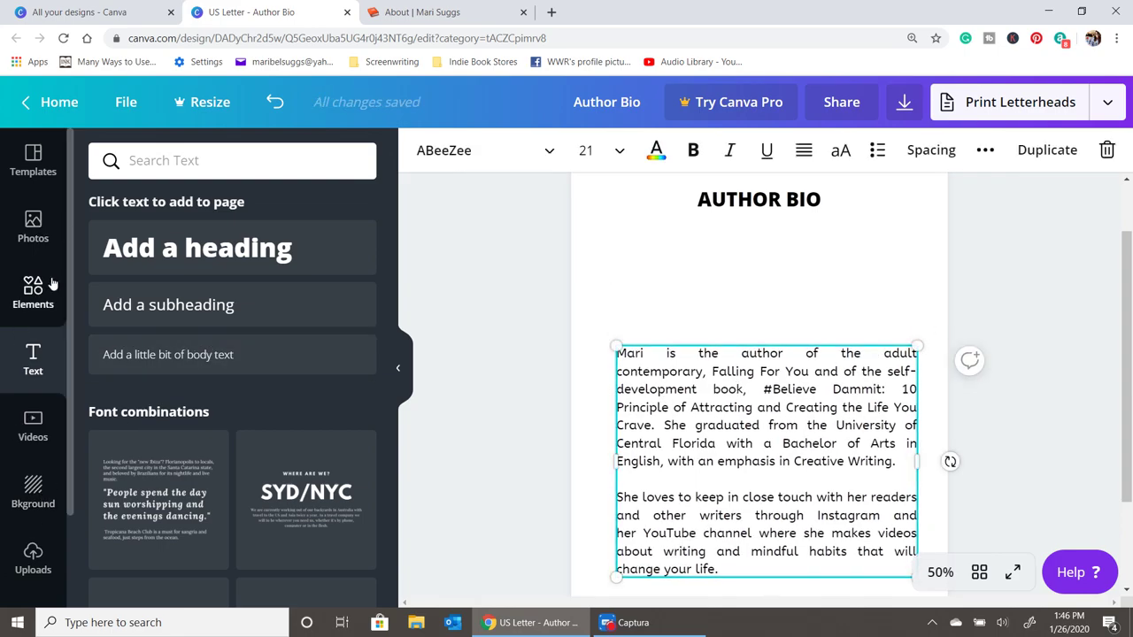
- Add a square picture frame and shrink it to sit under the AUTHOR BIO heading
click(38, 247)
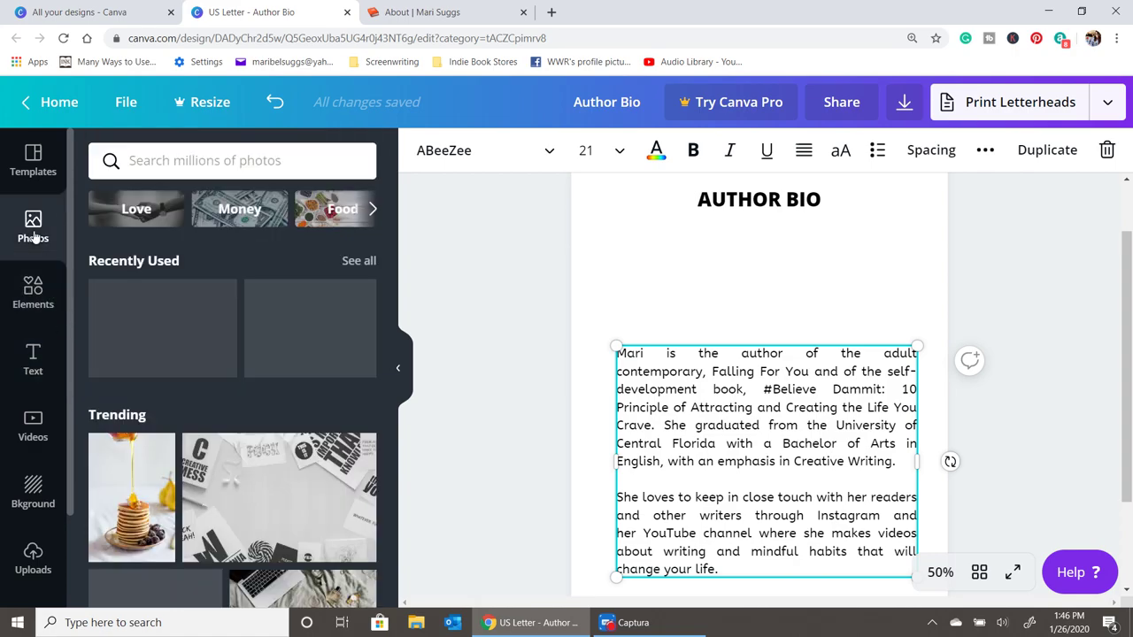
click(34, 162)
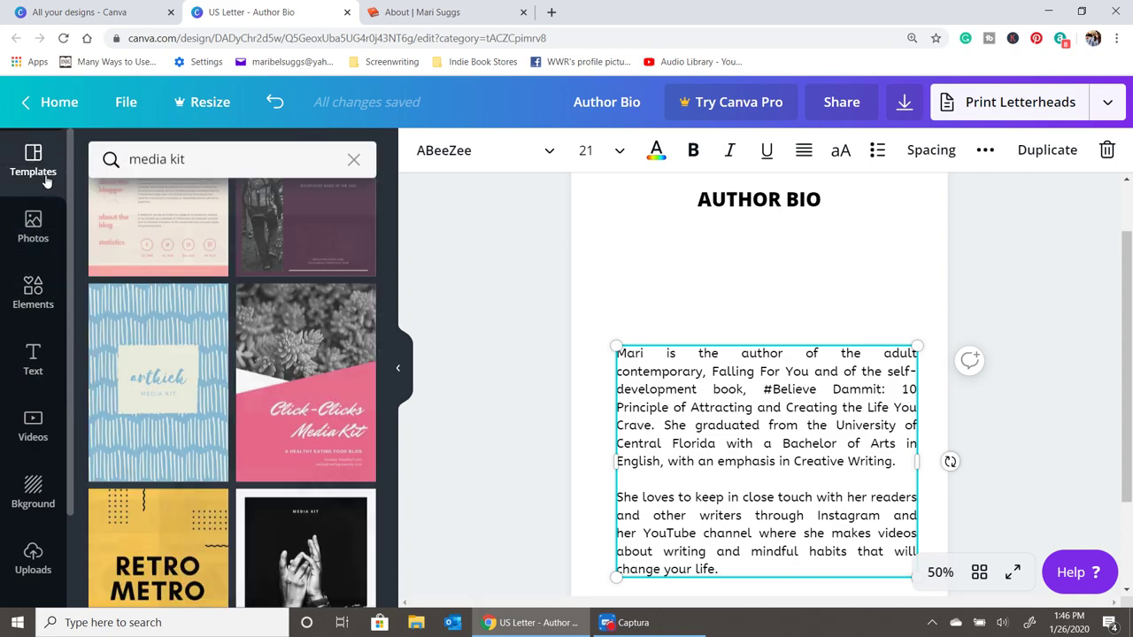
click(33, 292)
click(363, 327)
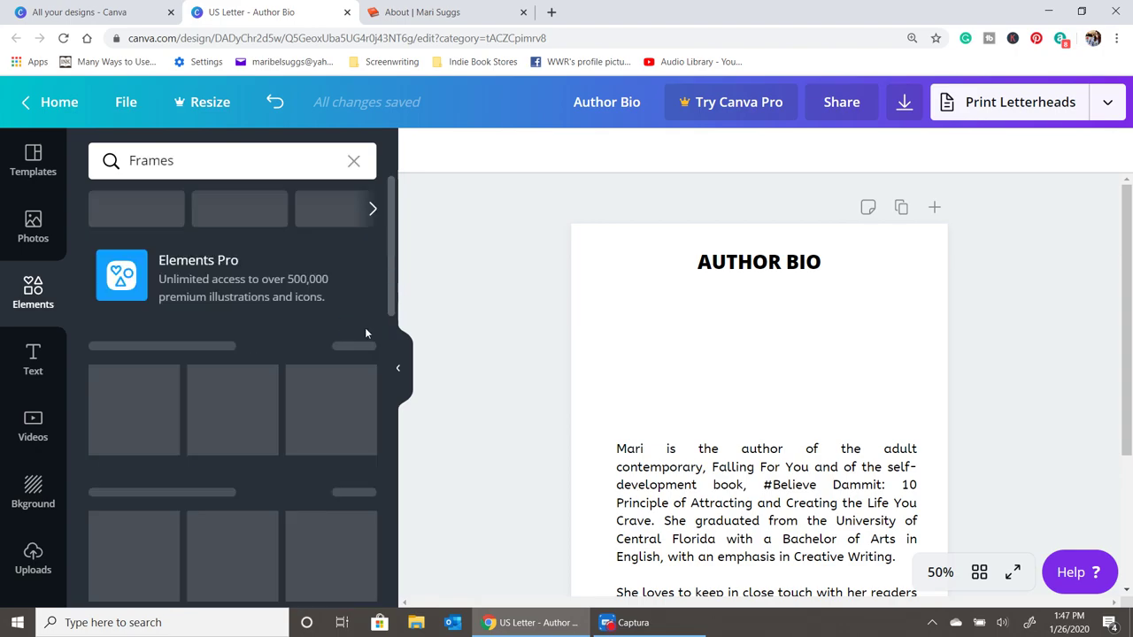
scroll(345, 440, down, 5)
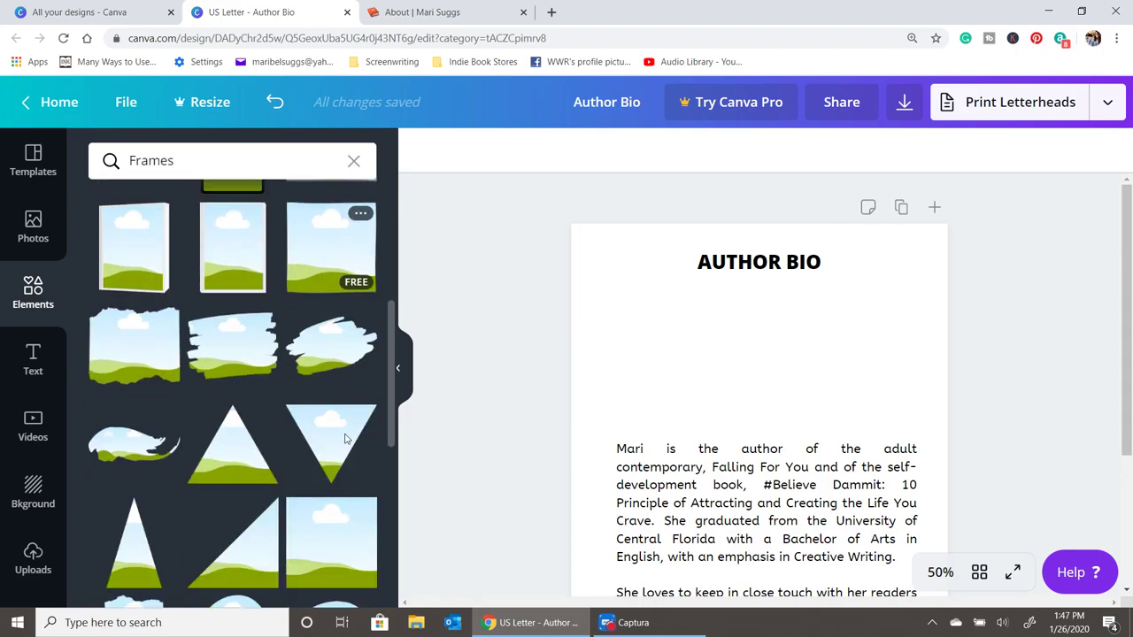
click(354, 521)
drag(745, 393, 754, 345)
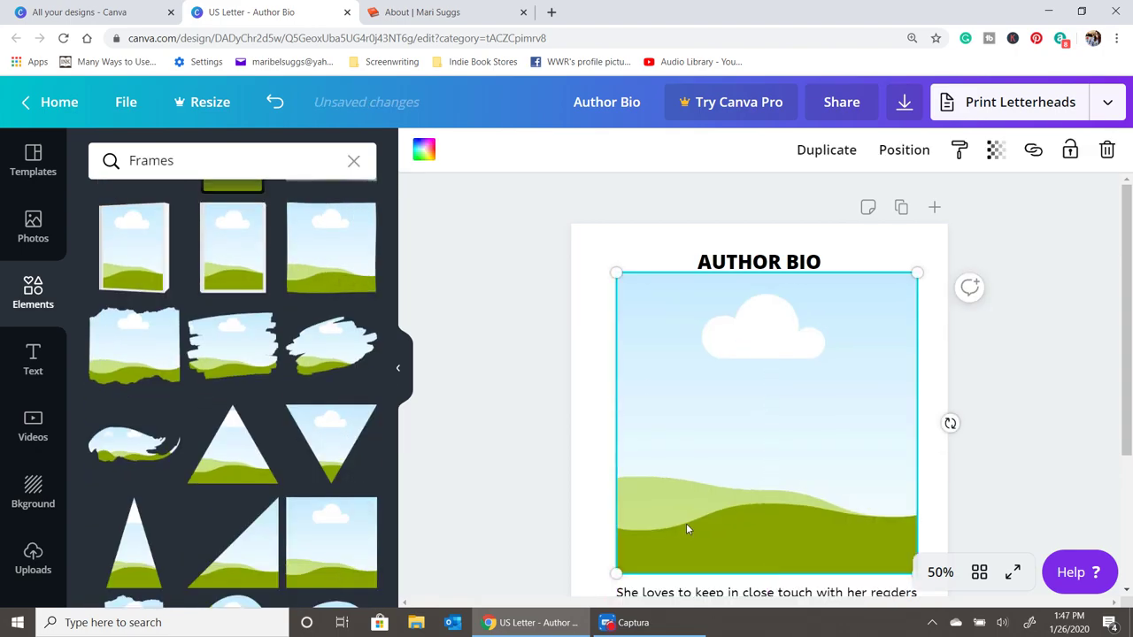
drag(612, 568, 713, 455)
drag(880, 422, 846, 435)
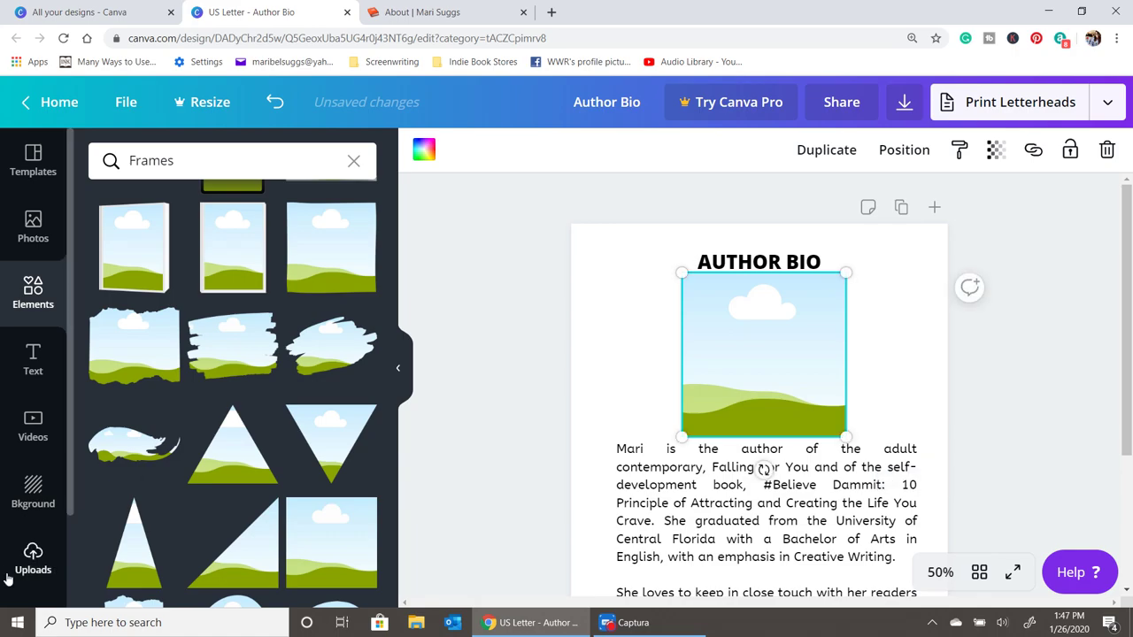
- Drop the author's uploaded desk photo into the square frame
click(33, 559)
click(121, 457)
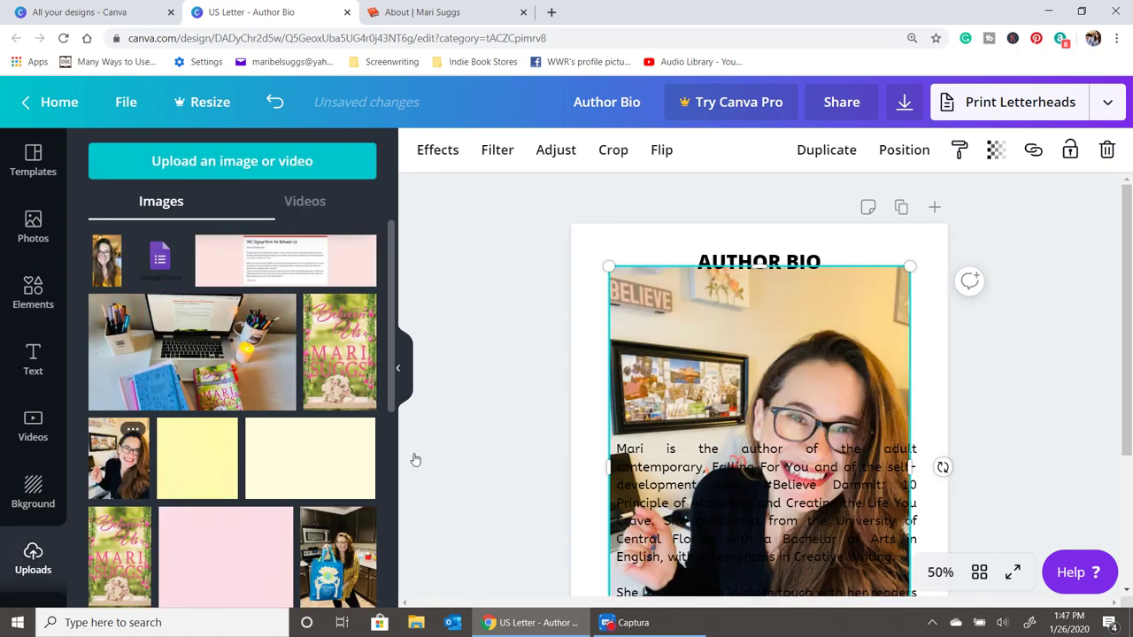
drag(686, 432, 756, 382)
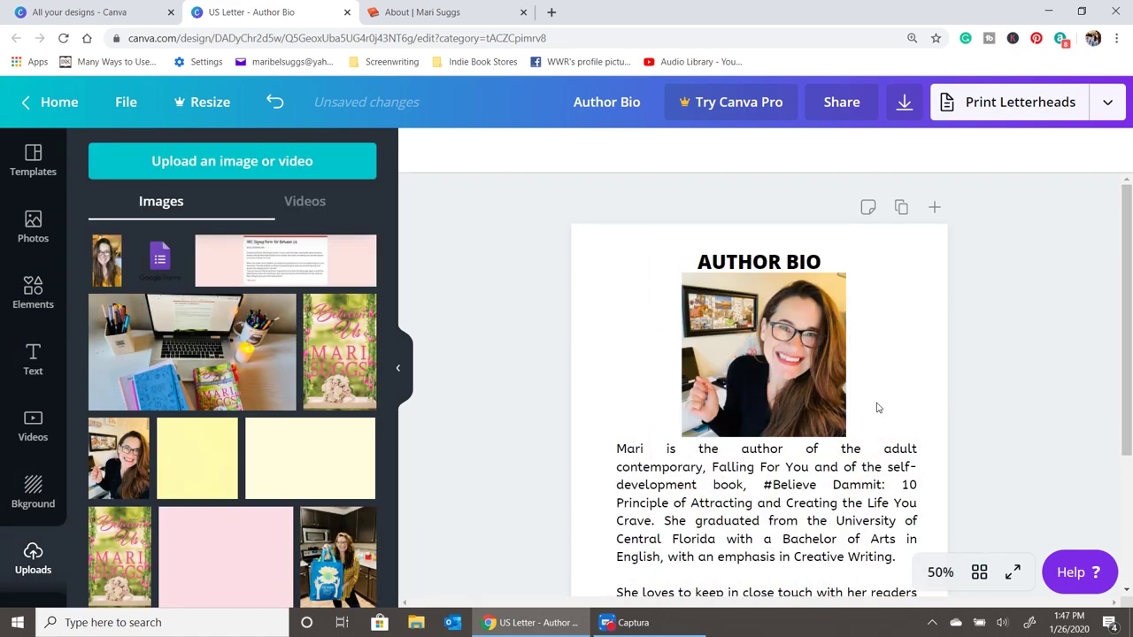
scroll(878, 408, down, 1)
click(792, 269)
scroll(804, 246, up, 1)
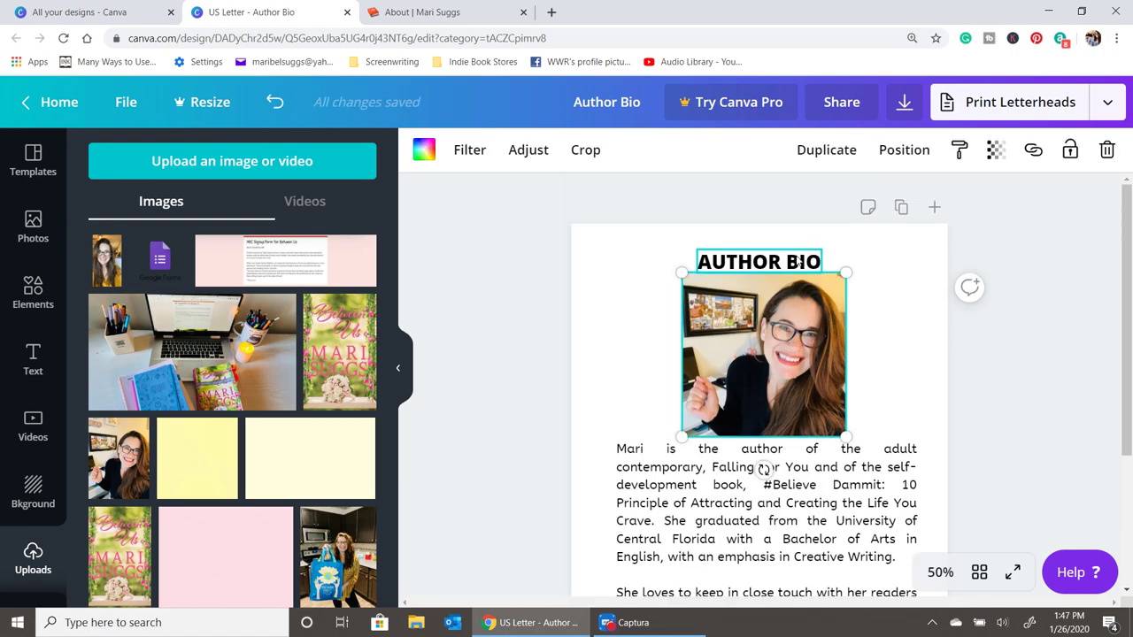
- Fine-tune the AUTHOR BIO heading position and review the page layout
click(764, 248)
drag(764, 248, 759, 249)
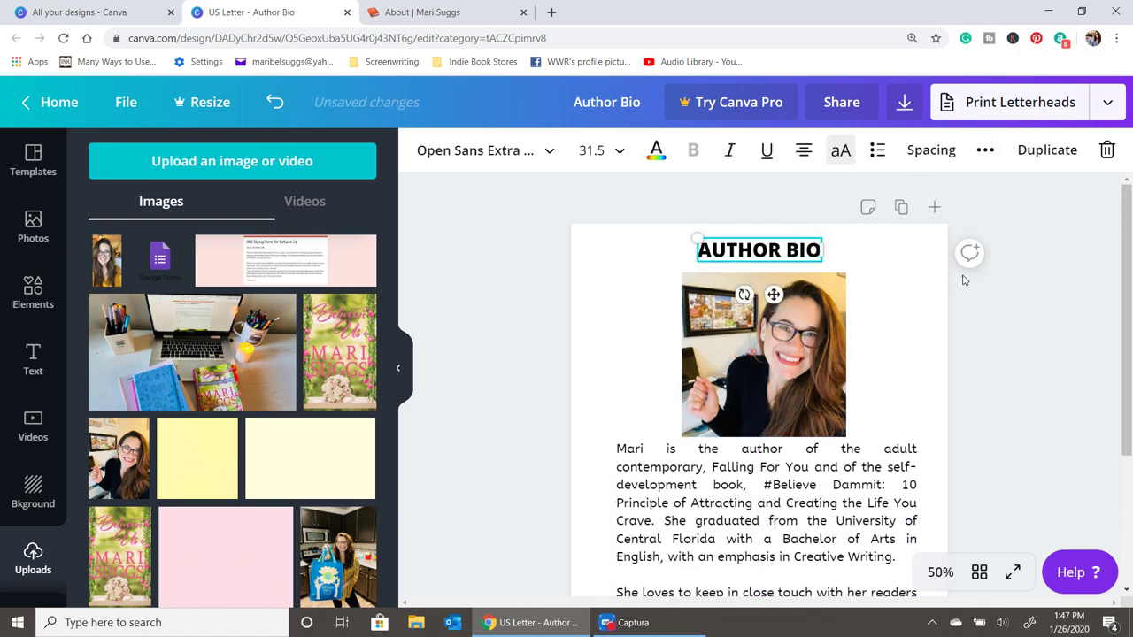
scroll(974, 371, down, 1)
click(735, 436)
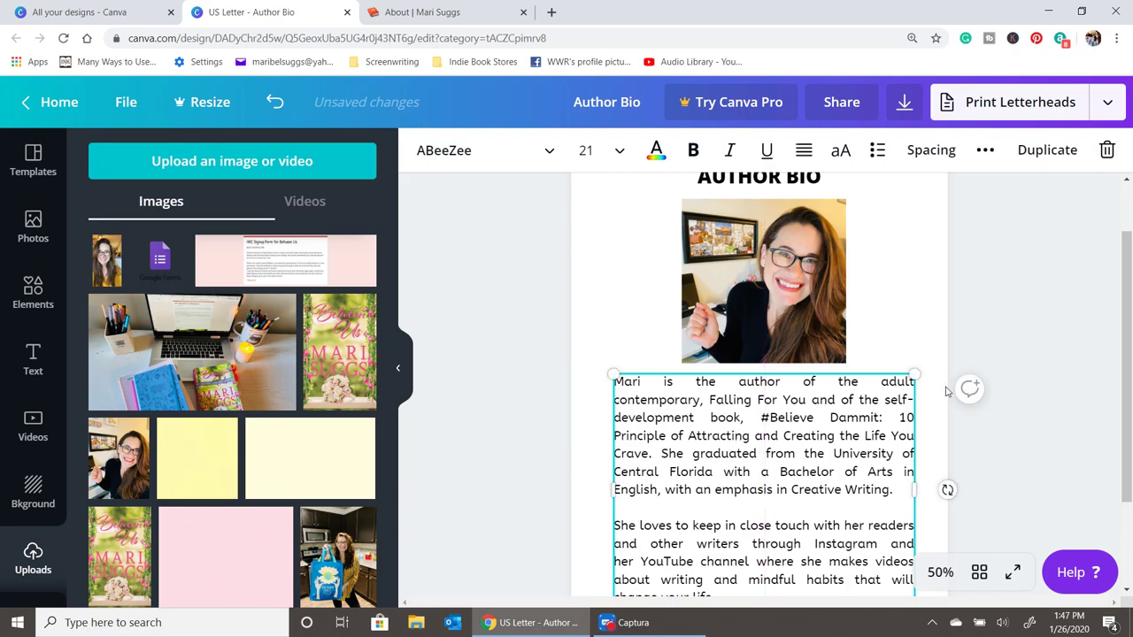
click(1022, 384)
scroll(1036, 371, down, 1)
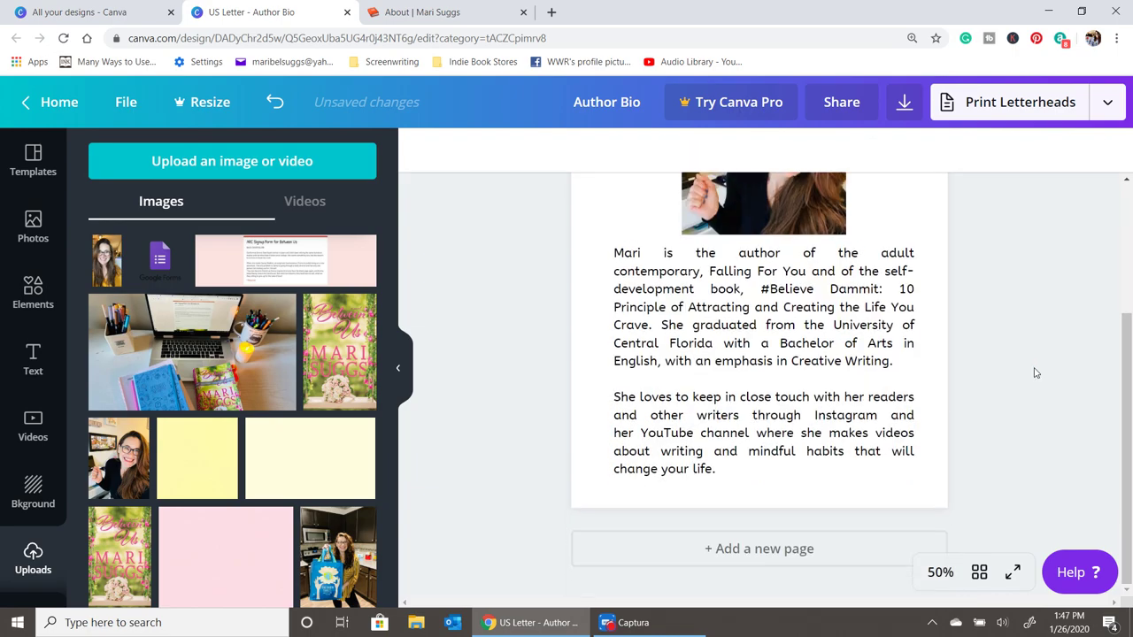
scroll(1026, 379, up, 1)
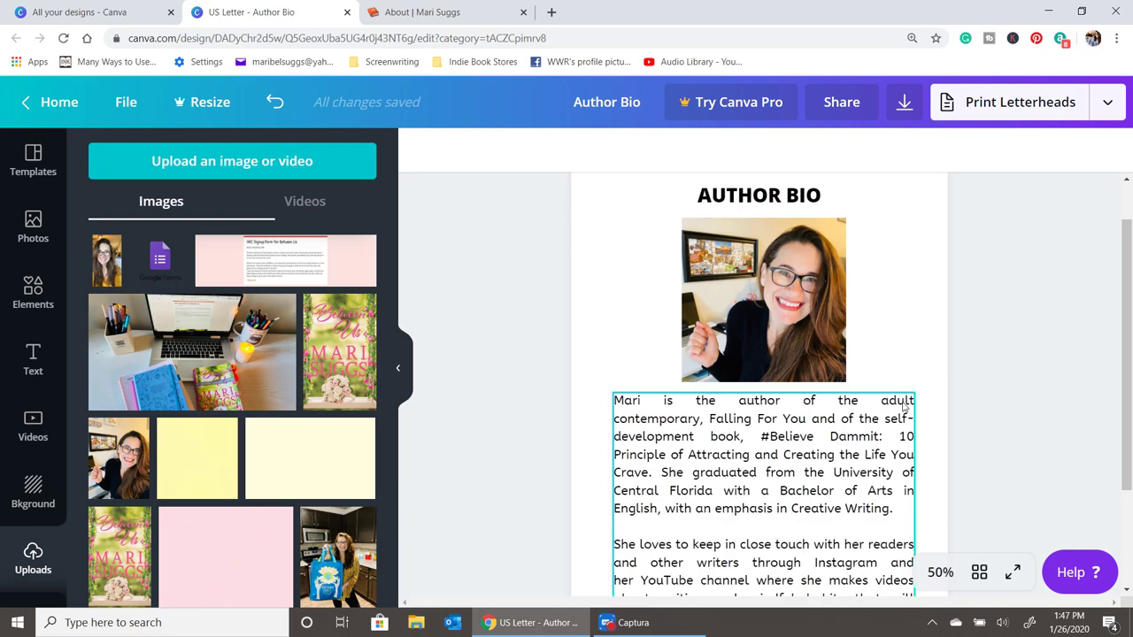
scroll(882, 333, up, 1)
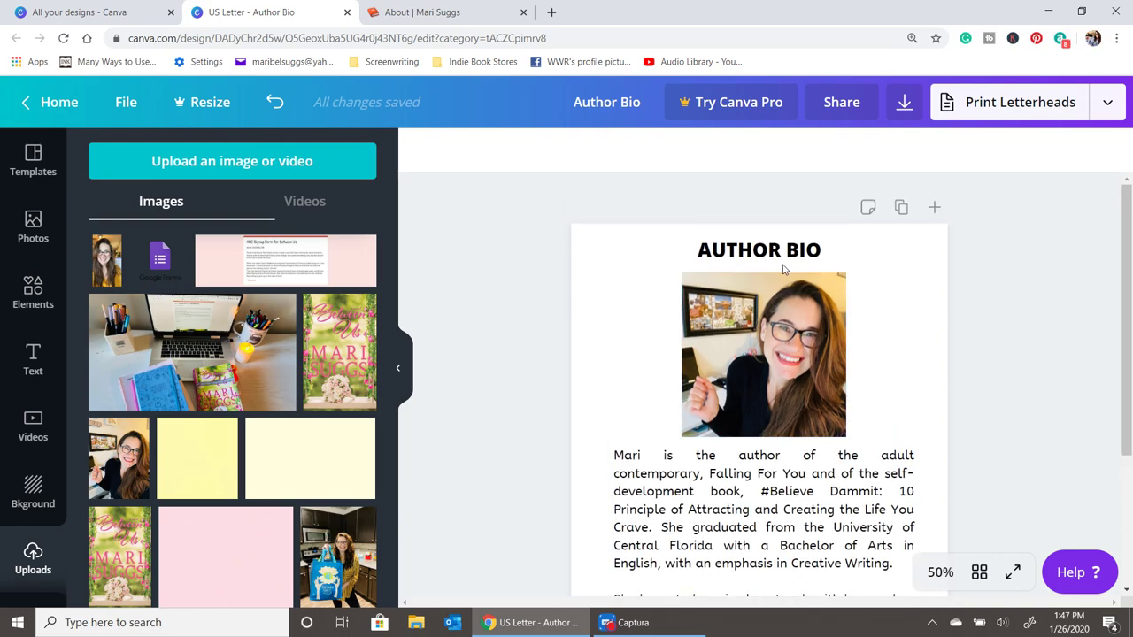
click(782, 251)
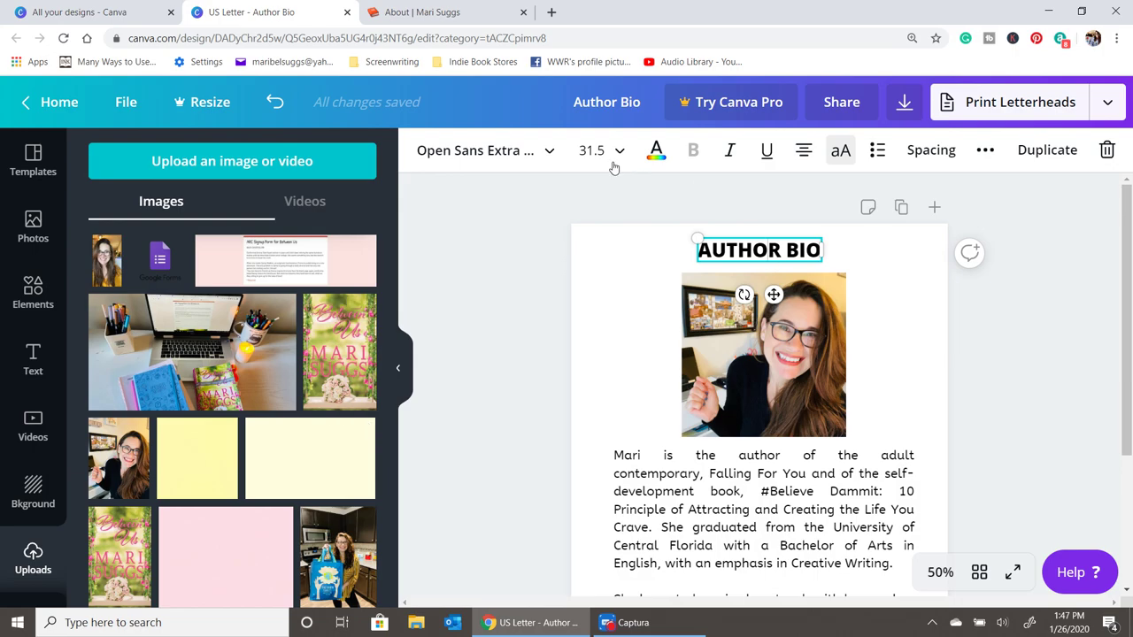
- Colour the AUTHOR BIO heading with the pink brand swatch
click(656, 150)
click(107, 431)
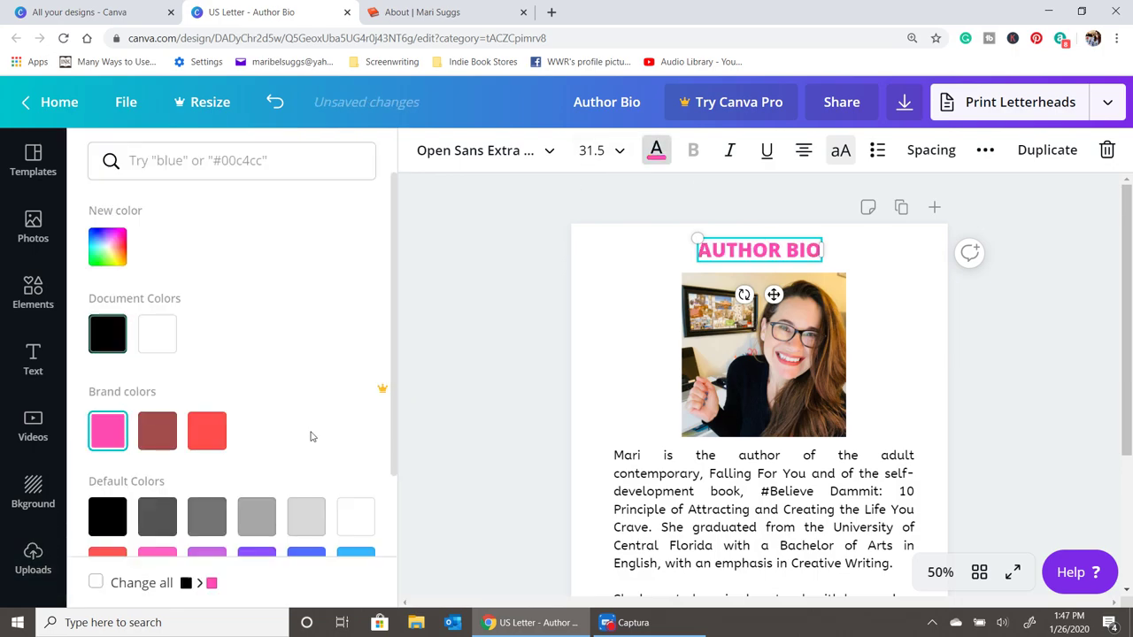
click(599, 478)
click(872, 454)
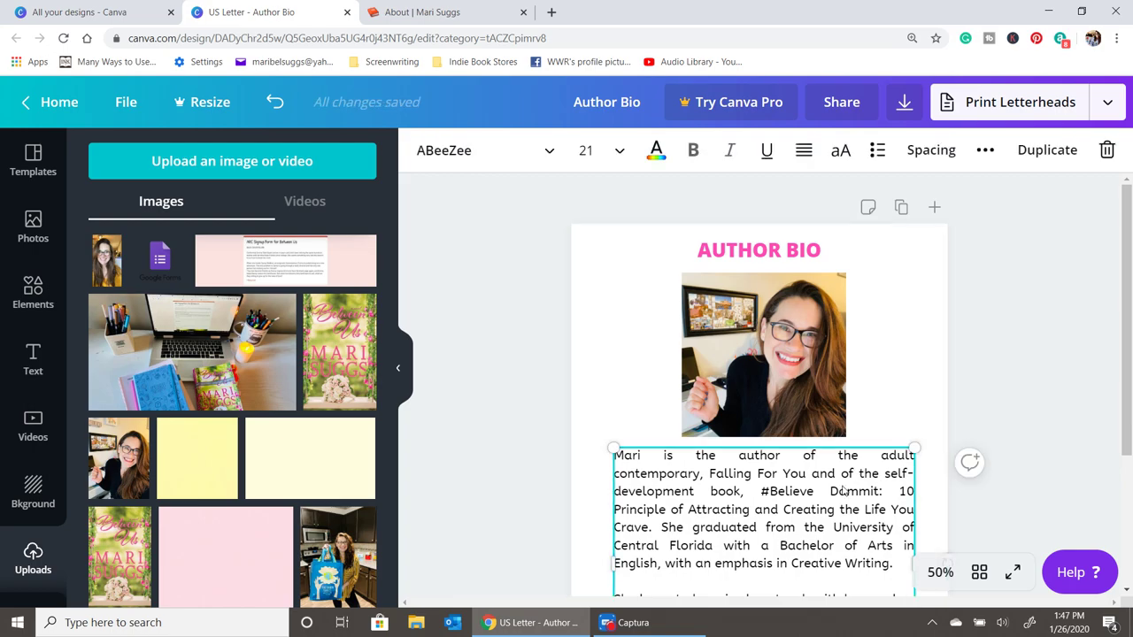
- Clear the Frames search in Elements and add a square shape to the page
click(39, 257)
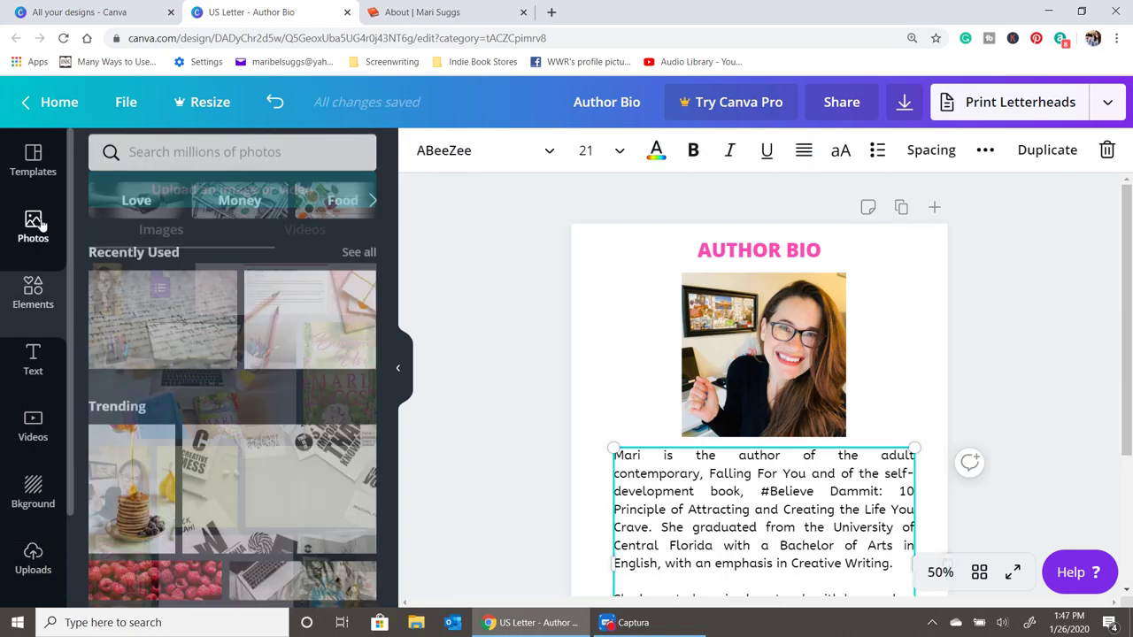
click(32, 293)
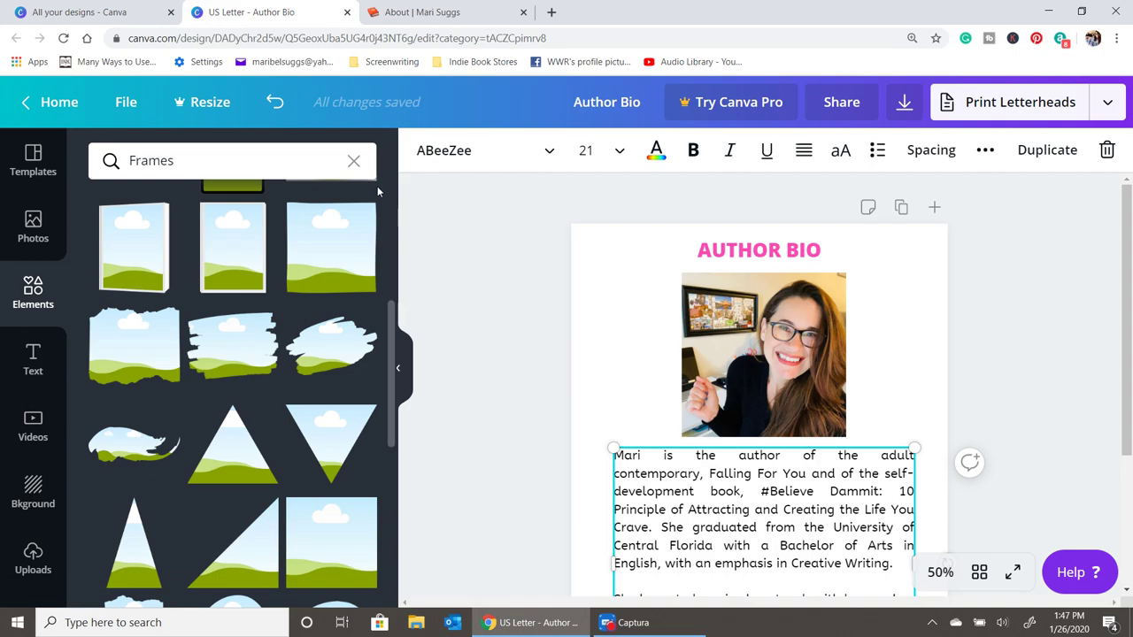
click(353, 160)
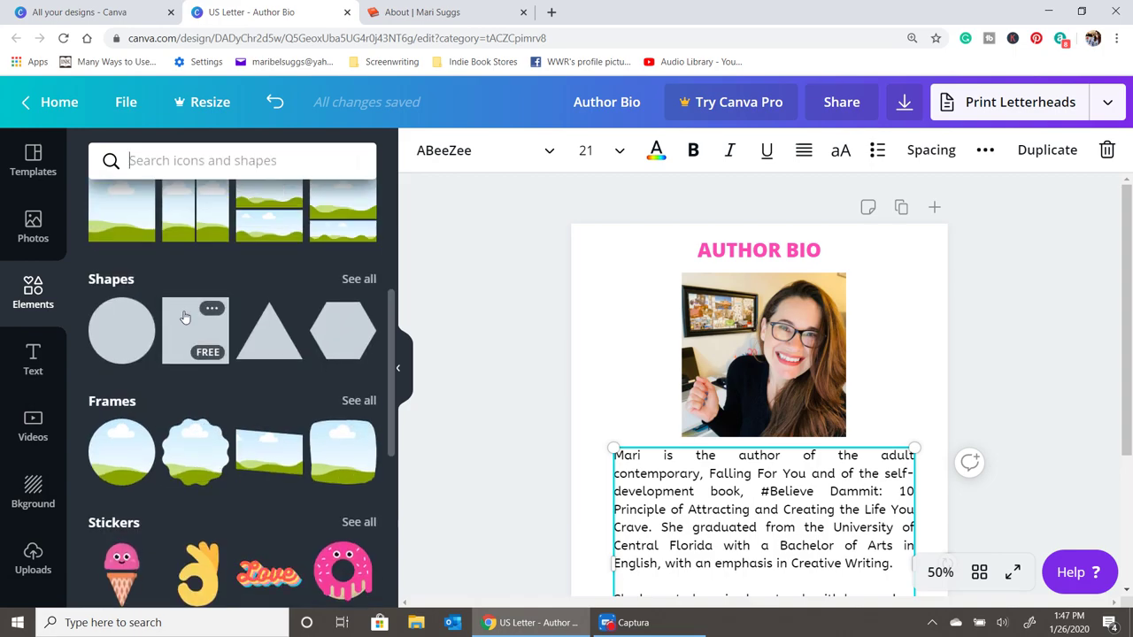
click(184, 317)
- Resize the square into a rectangle covering the bio text
scroll(779, 450, down, 5)
drag(799, 324, 791, 403)
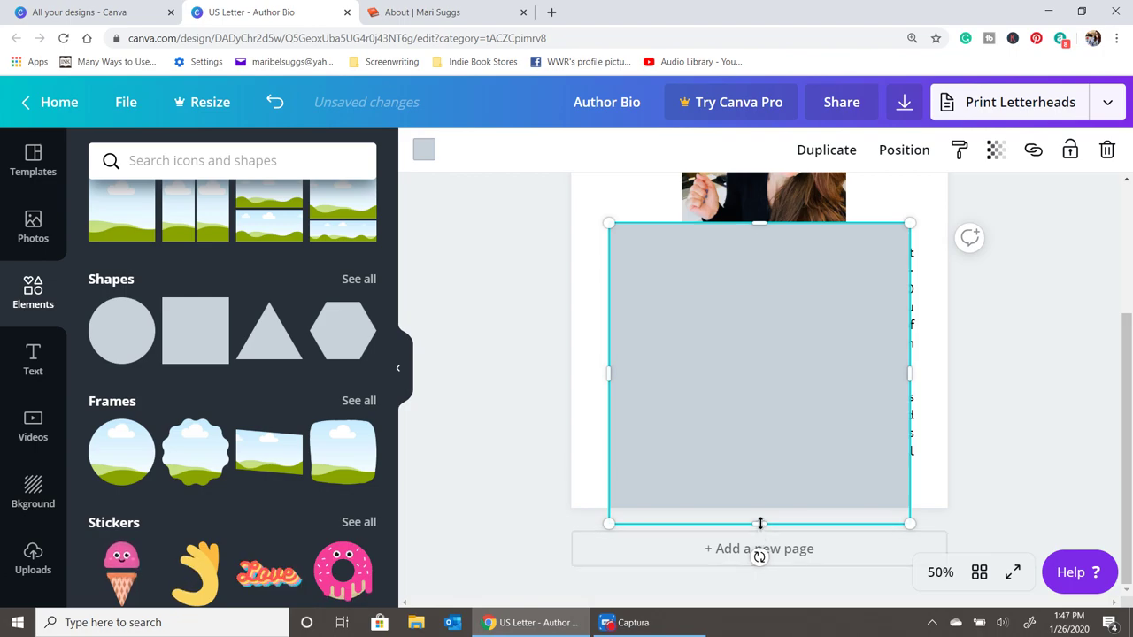
drag(759, 523, 761, 497)
drag(911, 362, 926, 359)
drag(766, 222, 765, 245)
- Fill the rectangle pink and lower its transparency to 17 so the text shows through
click(424, 150)
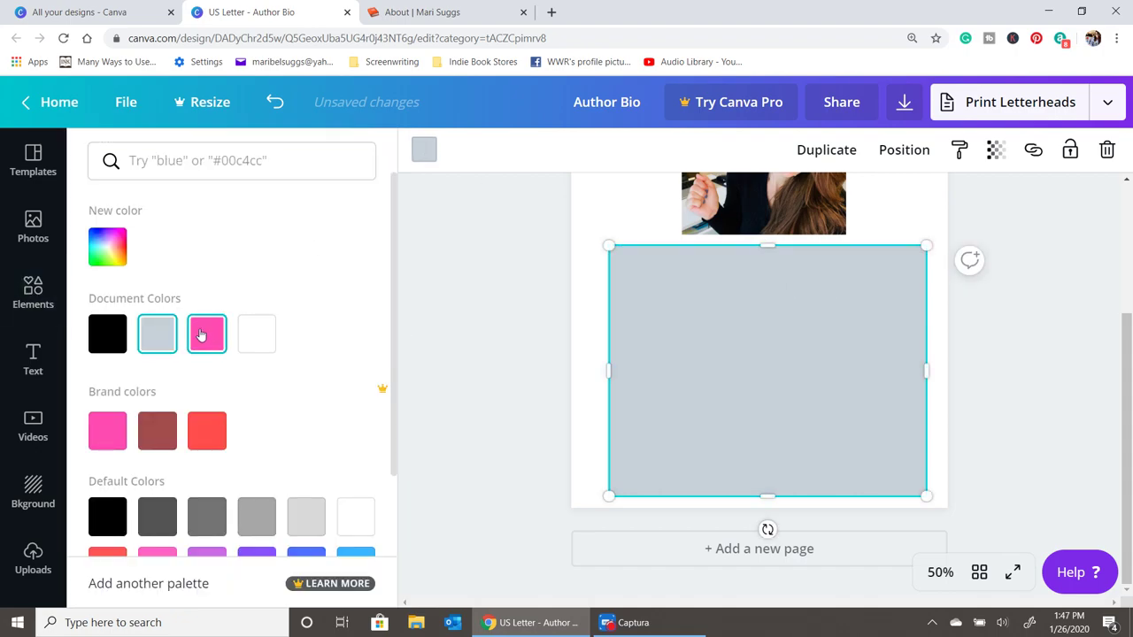
click(202, 335)
click(995, 155)
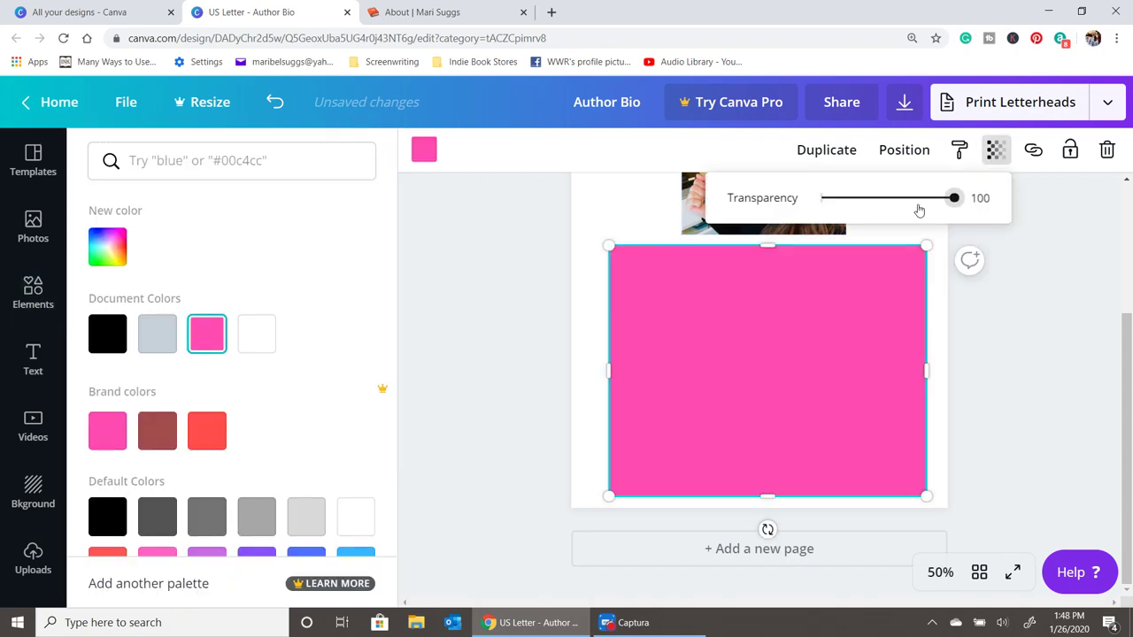
drag(950, 204, 846, 216)
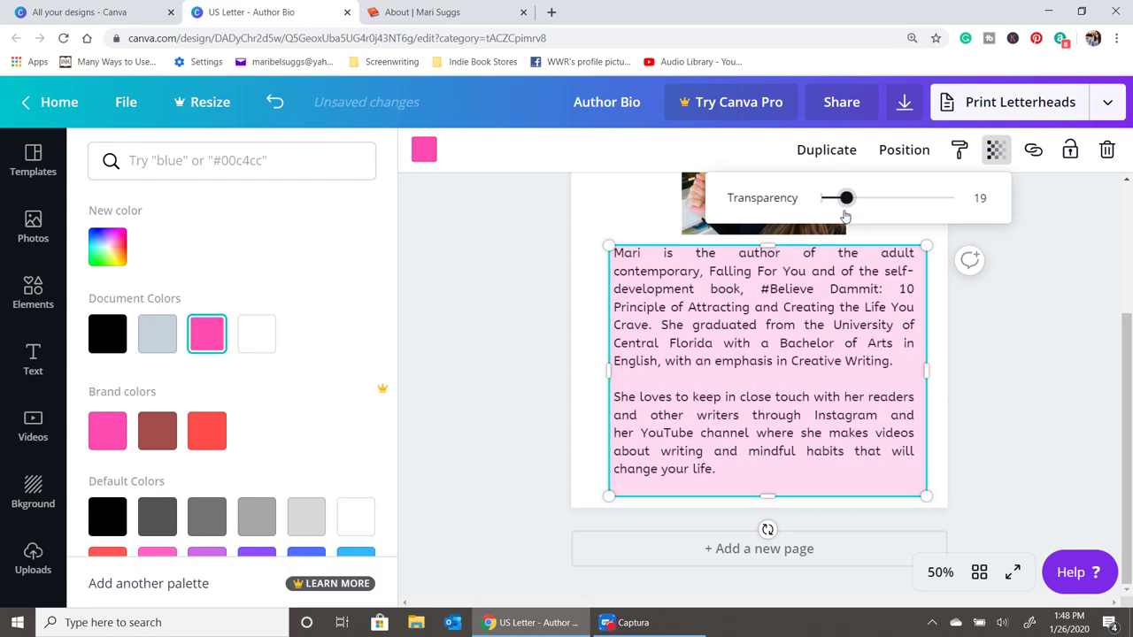
click(904, 149)
click(1033, 378)
scroll(1033, 378, up, 3)
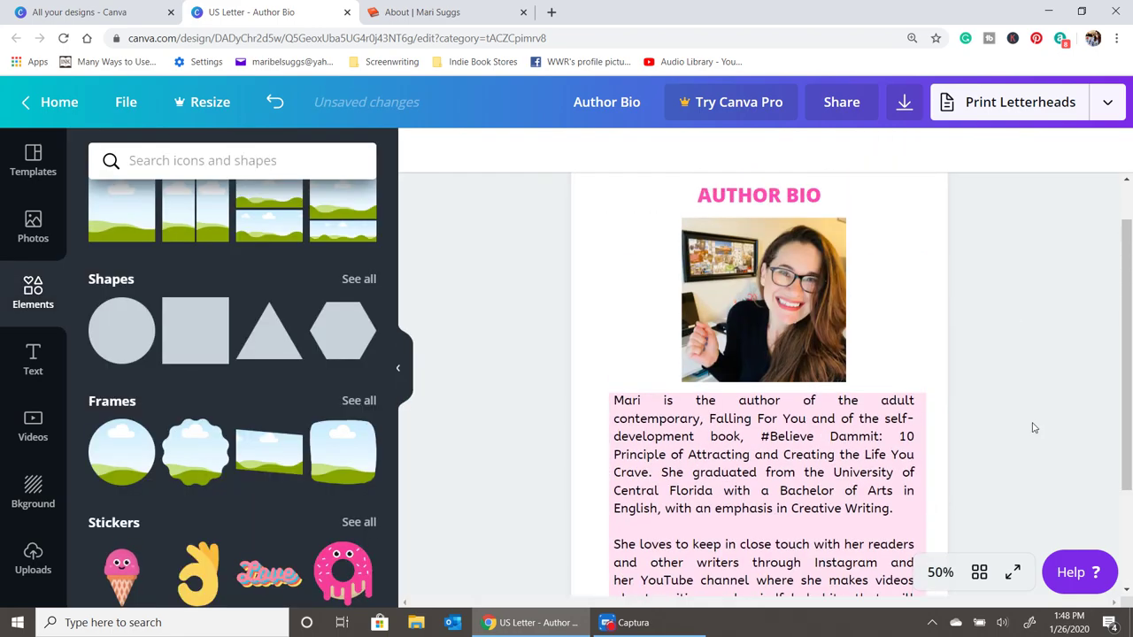
scroll(991, 434, down, 3)
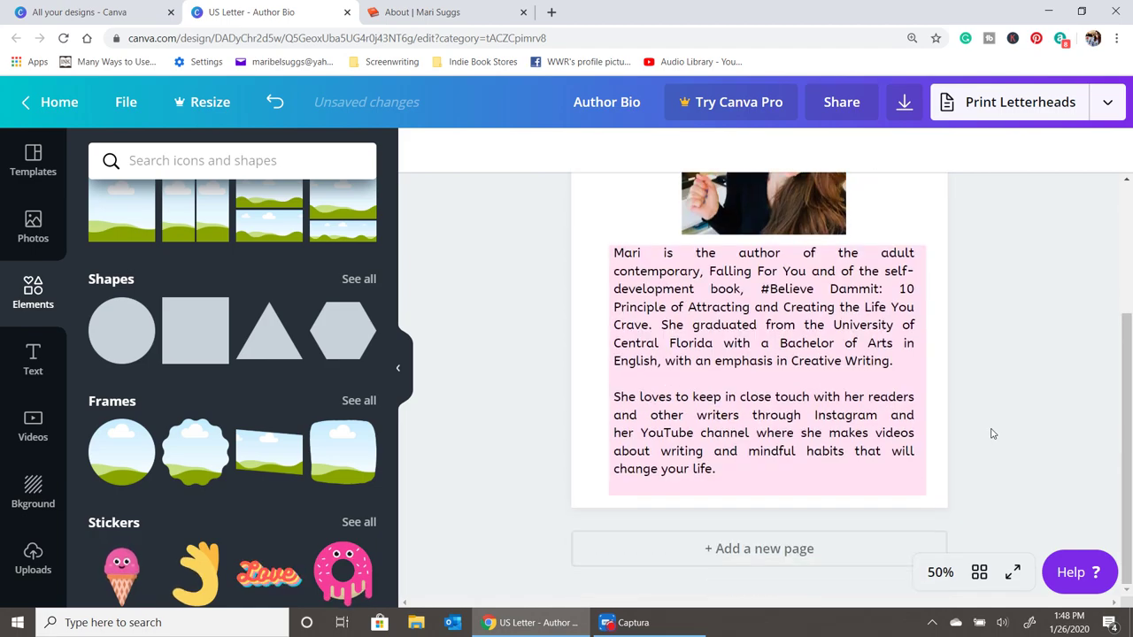
click(898, 498)
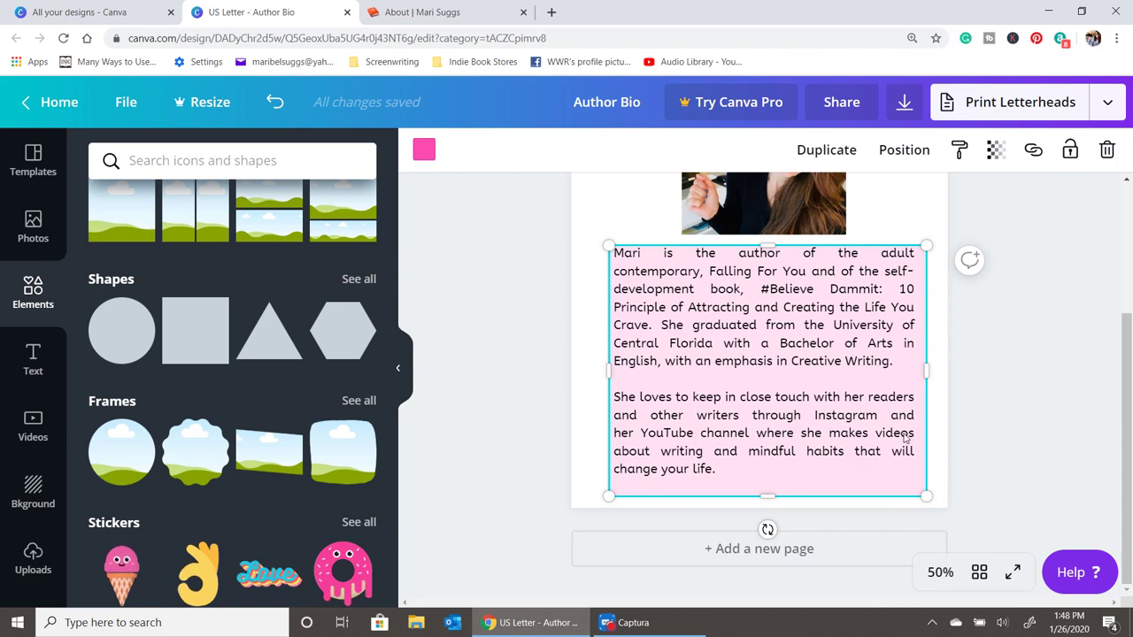
- Send the pink box backward and reshape it into a strip behind AUTHOR BIO
click(906, 151)
click(904, 149)
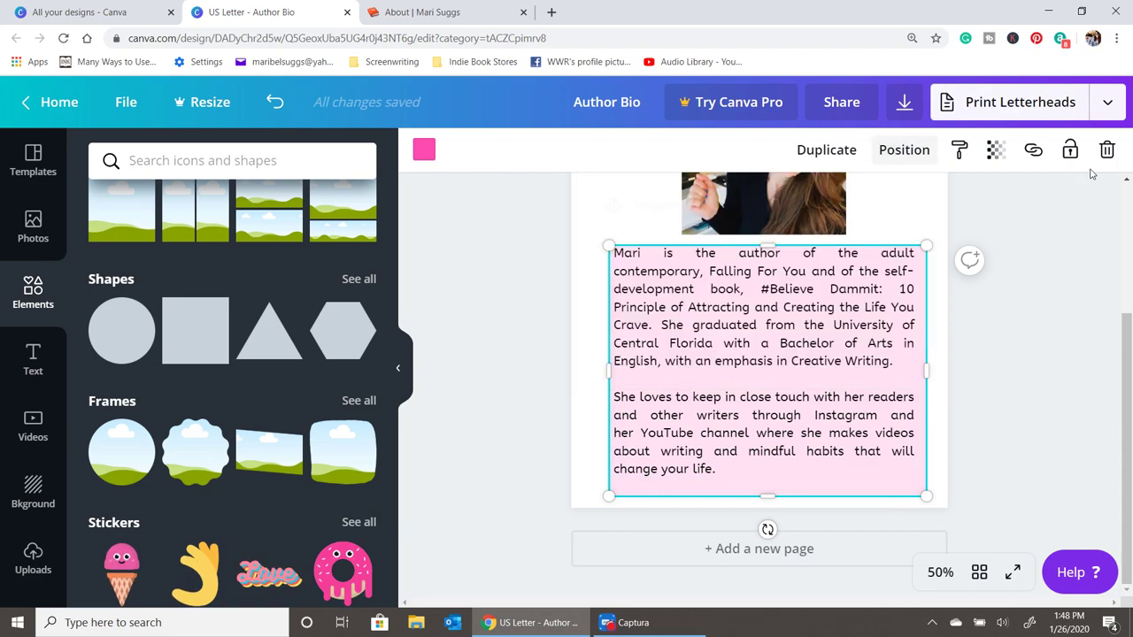
scroll(960, 507, up, 3)
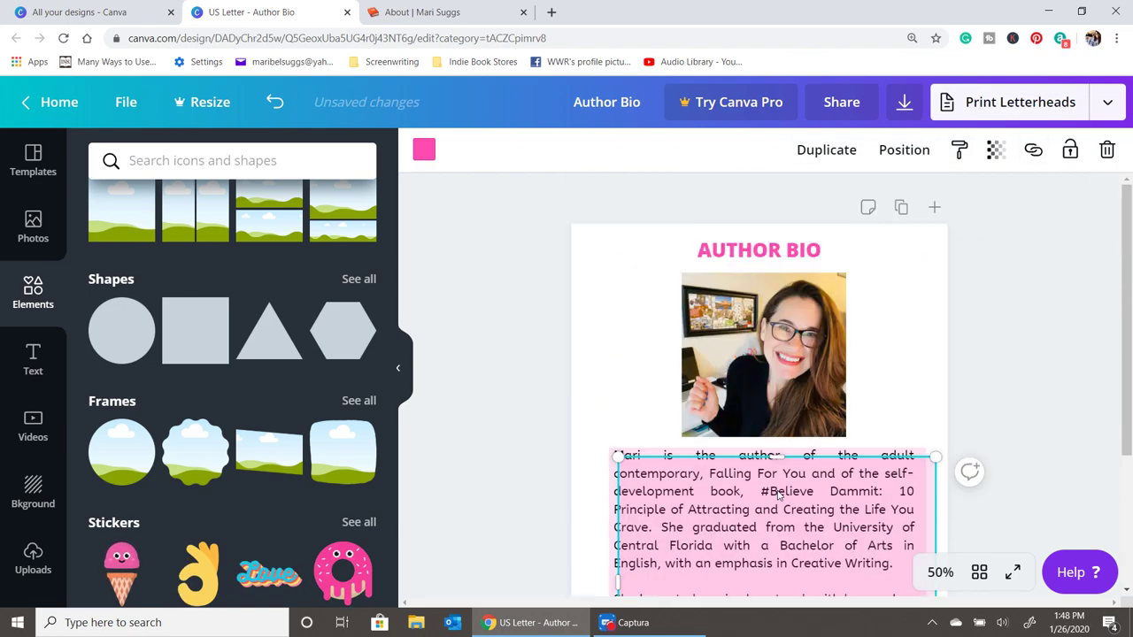
drag(767, 474, 779, 264)
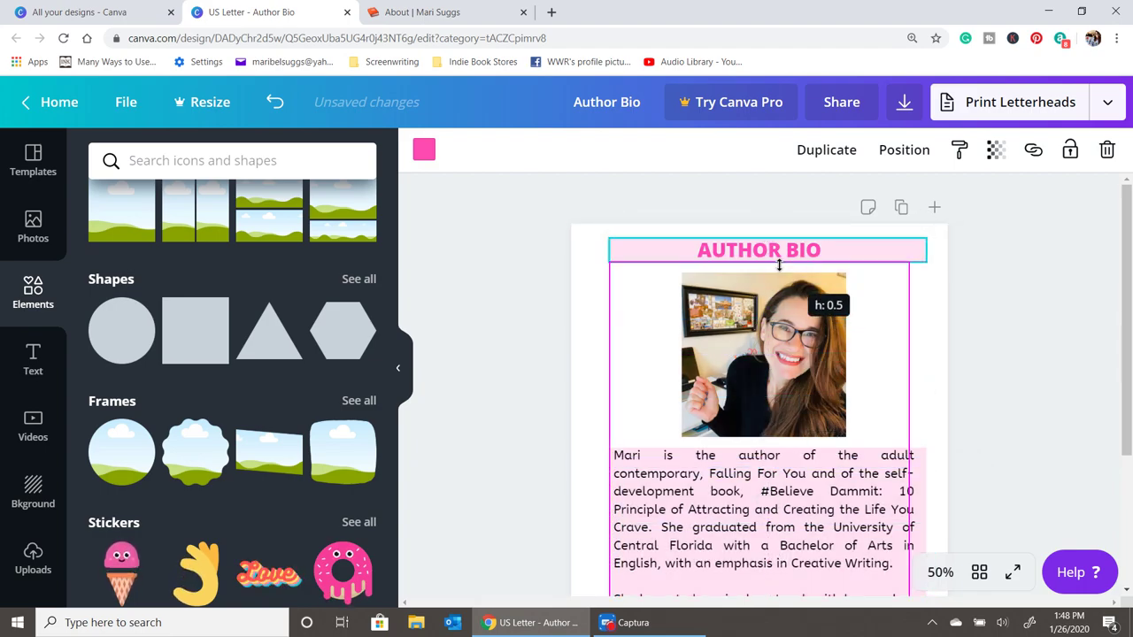
click(1001, 395)
- Centre the pink title bar on the page and check the result
click(853, 256)
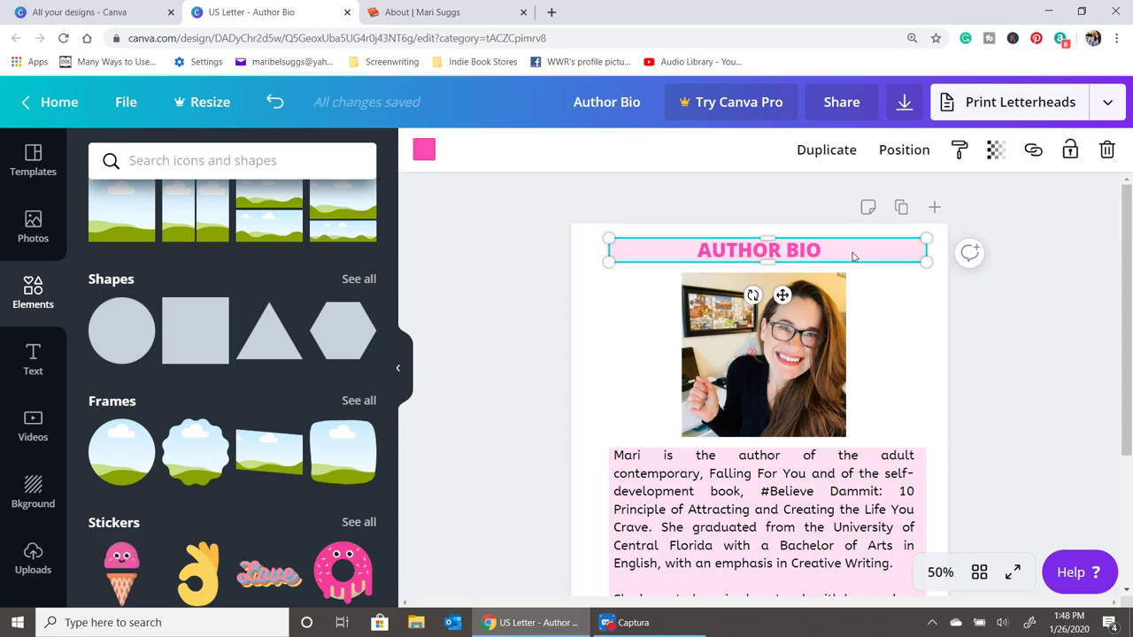
drag(853, 257, 847, 252)
click(1043, 451)
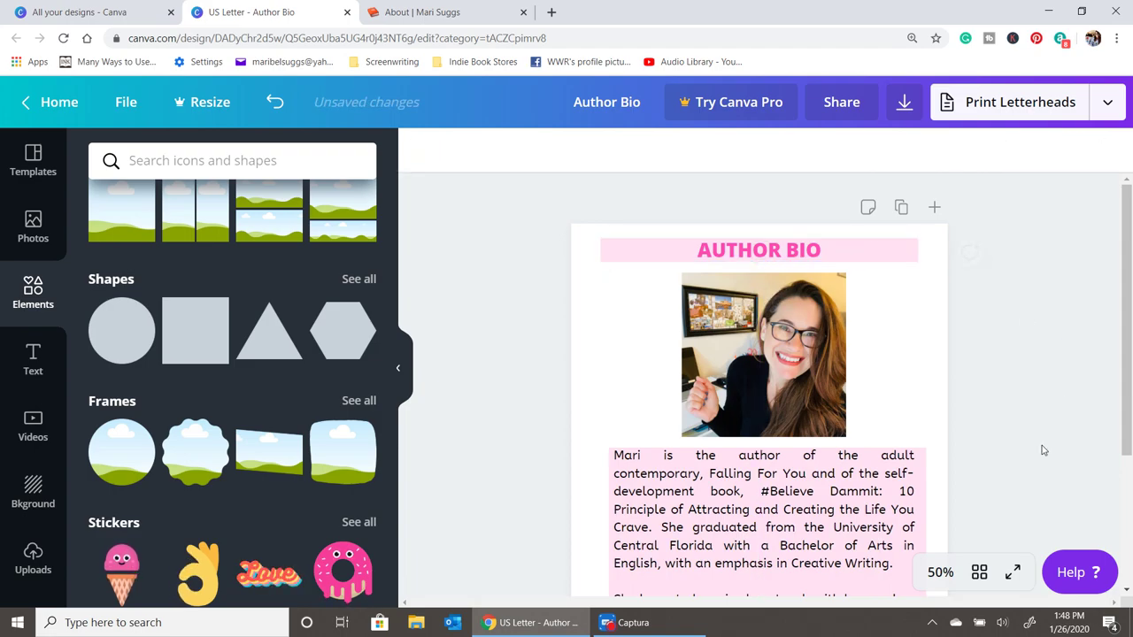
scroll(1041, 453, down, 2)
scroll(1040, 453, up, 2)
click(871, 256)
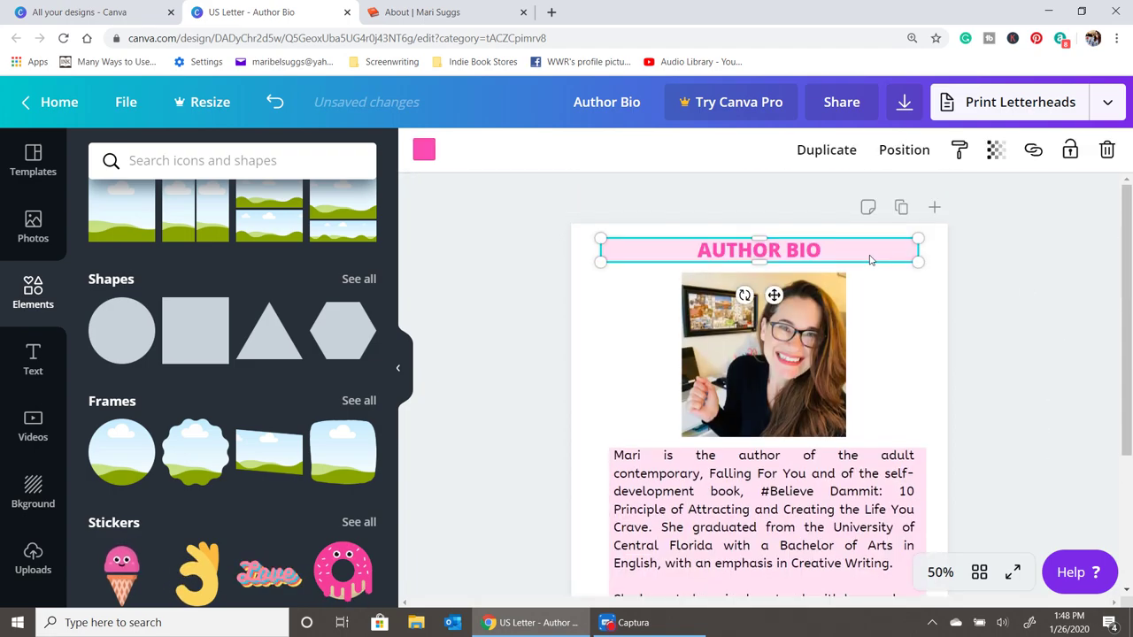
key(Escape)
scroll(842, 452, down, 2)
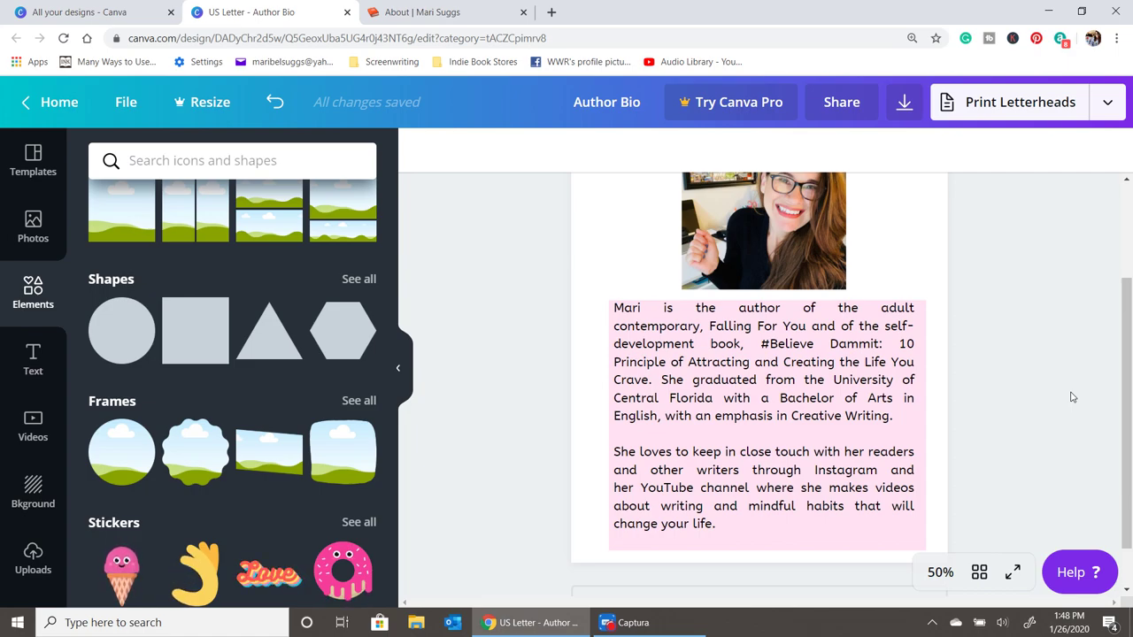
scroll(920, 452, down, 1)
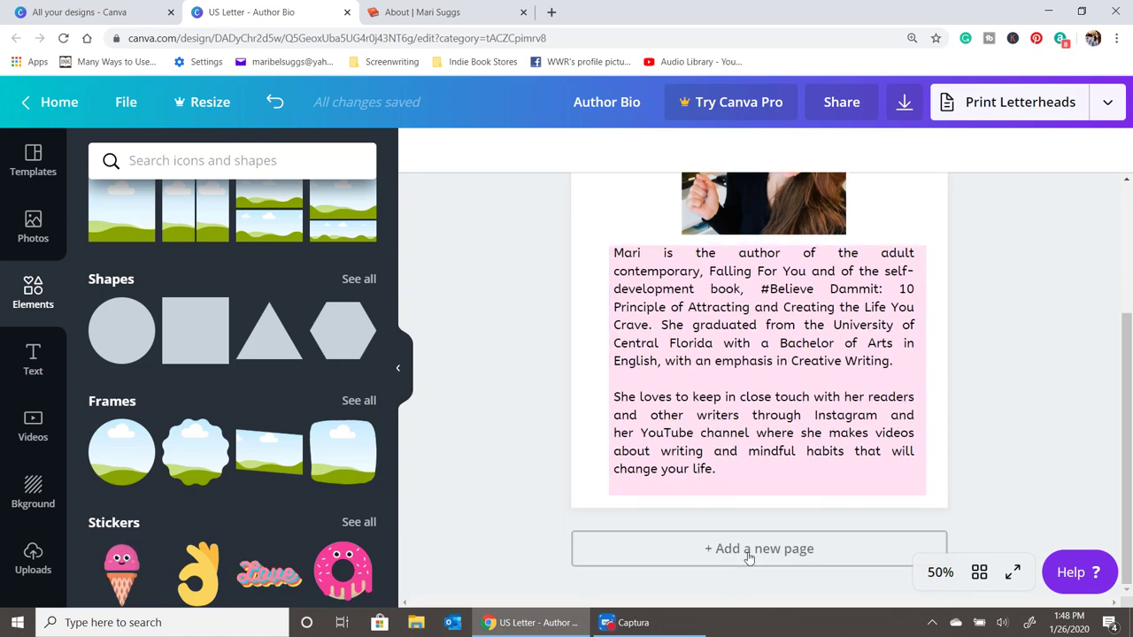
- Add a blank second page with a heading that reads 'contact:'
click(746, 550)
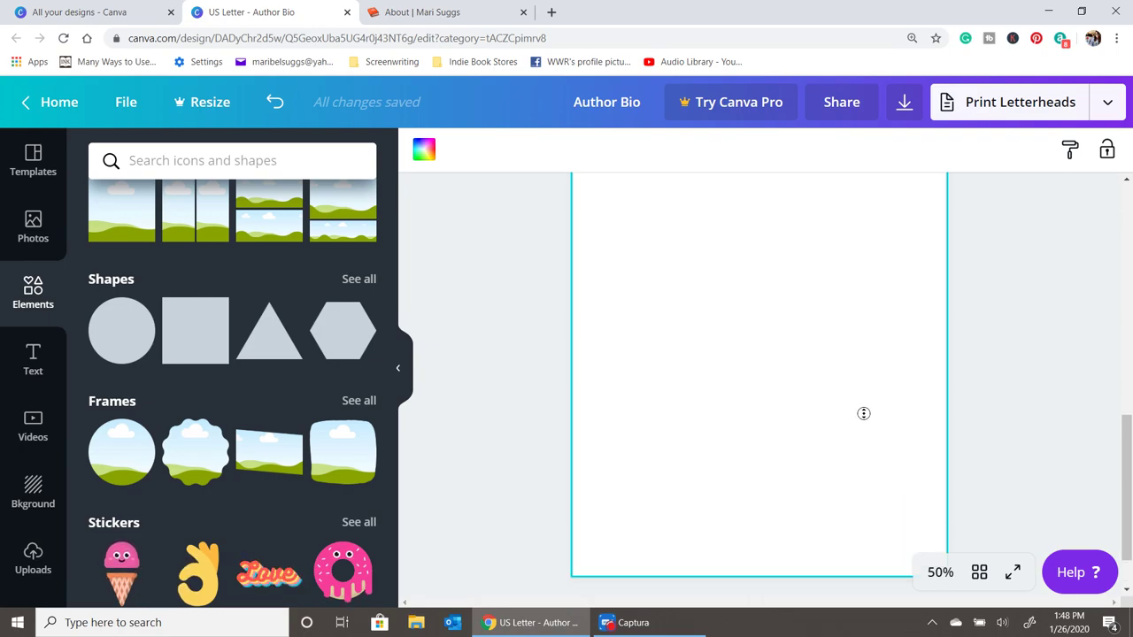
scroll(866, 409, up, 3)
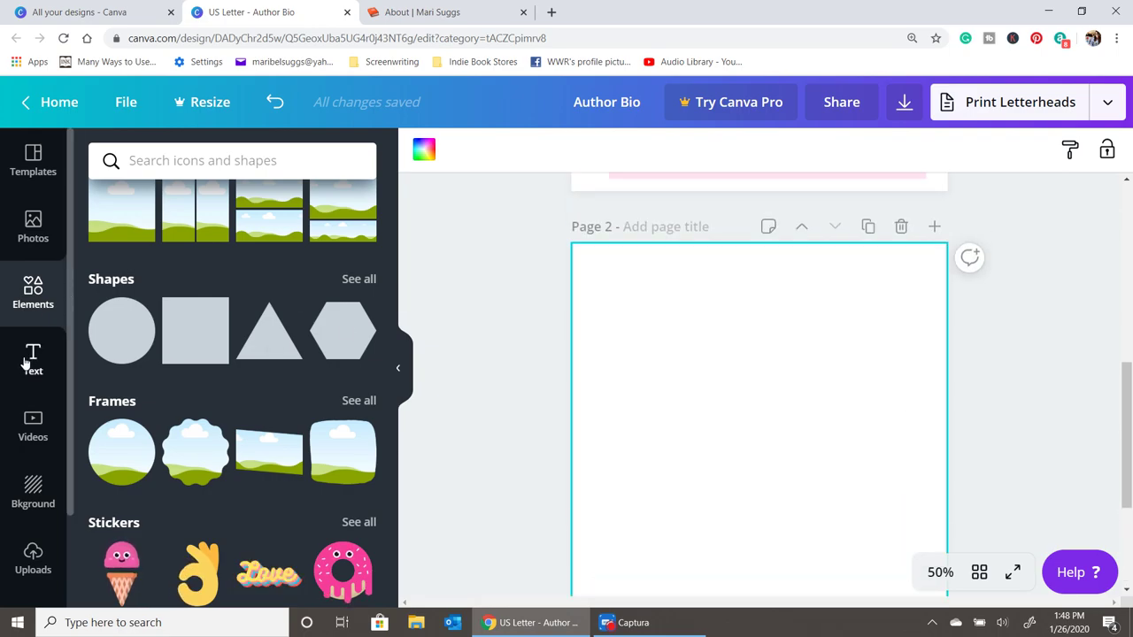
click(32, 359)
click(245, 262)
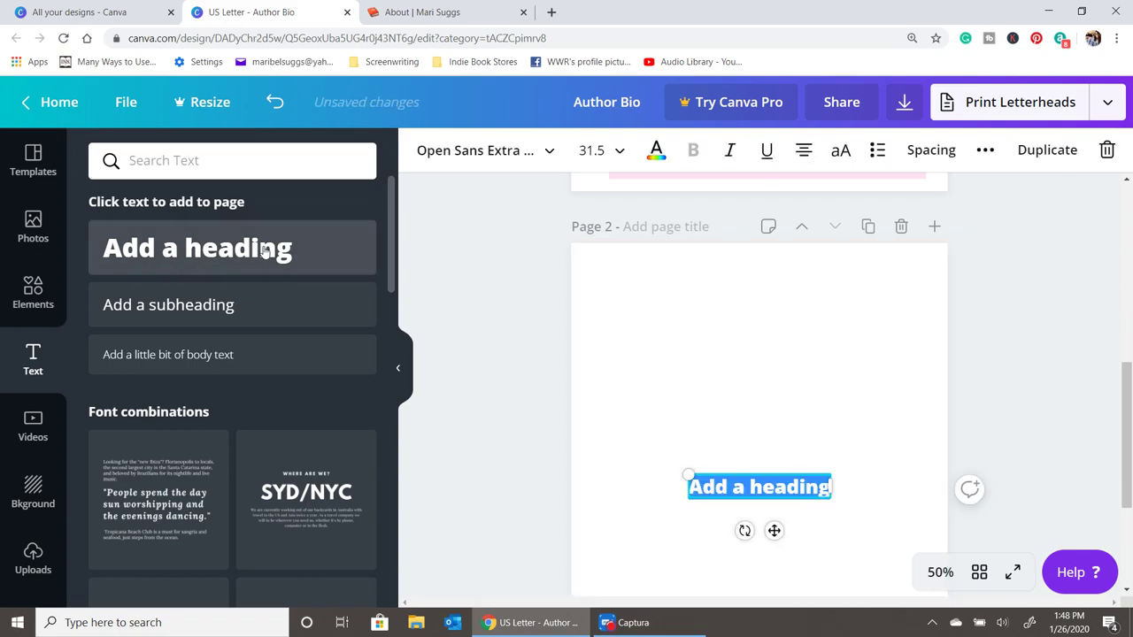
text(contack:)
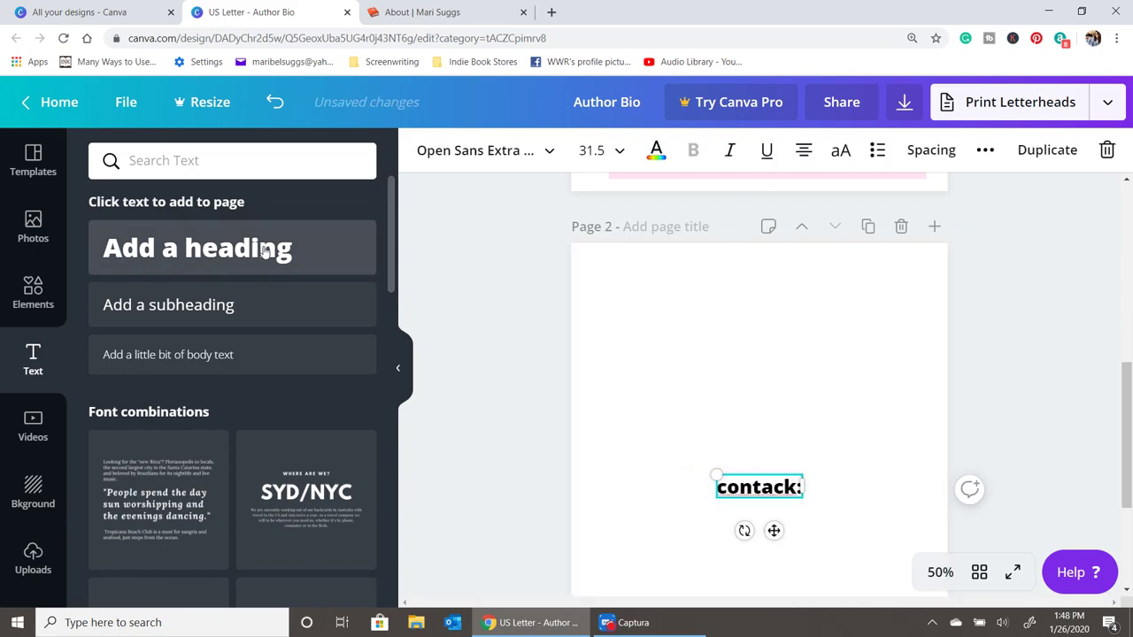
key(BackSpace)
text(t:)
key(BackSpace)
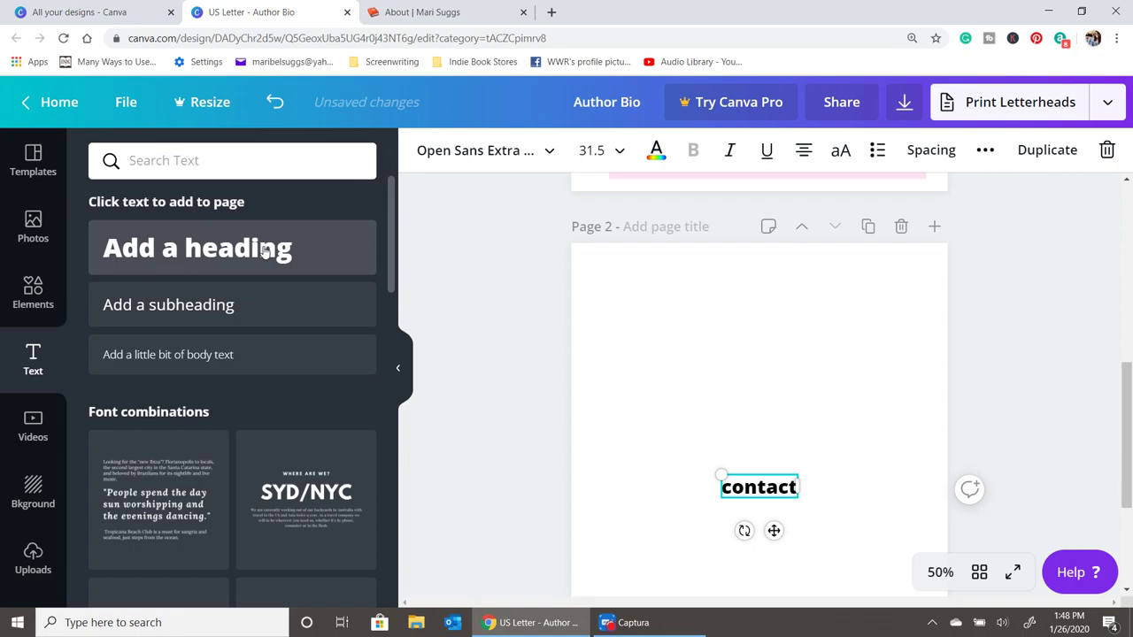
text(:)
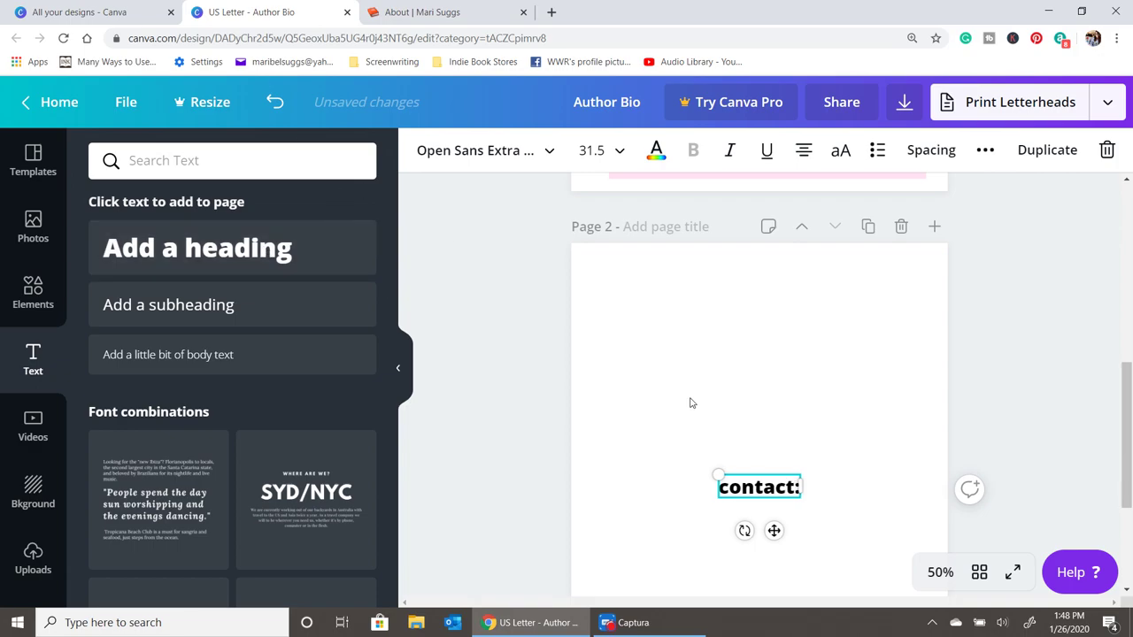
- Move the heading to page 2's top-left margin and make it uppercase CONTACT:
click(726, 455)
drag(744, 486, 708, 287)
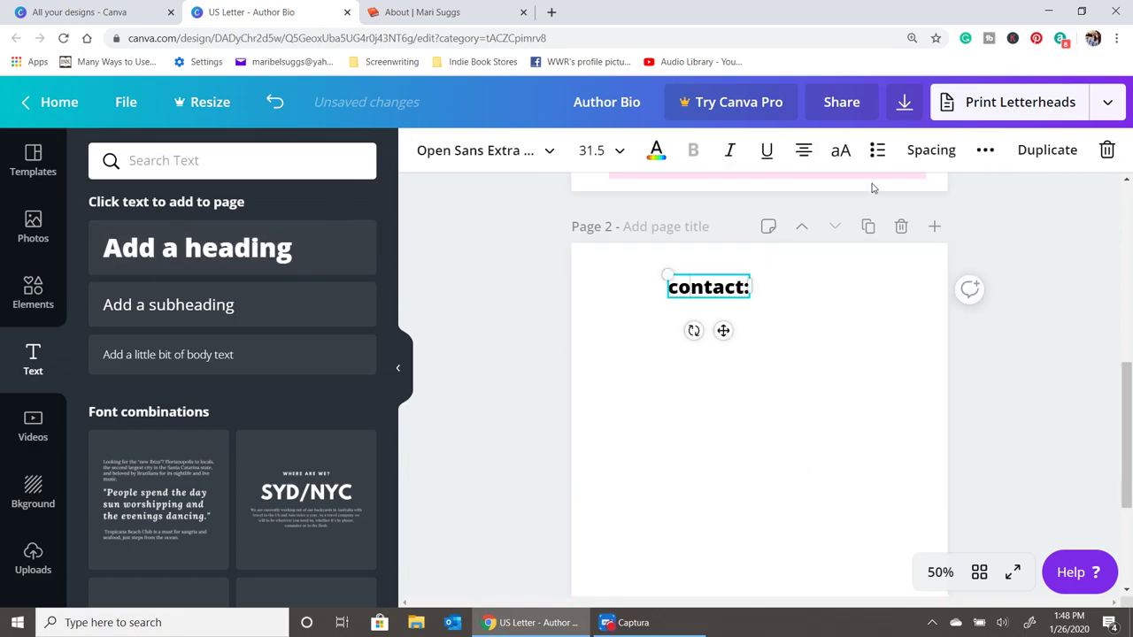
click(840, 151)
click(726, 304)
scroll(695, 363, up, 5)
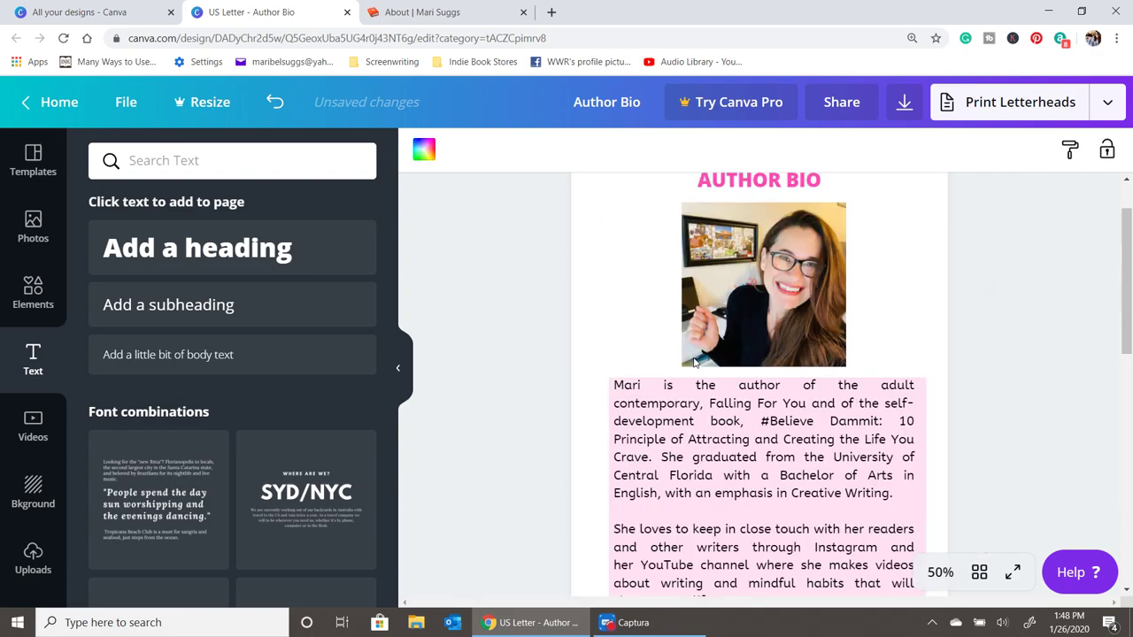
scroll(695, 361, up, 2)
click(766, 248)
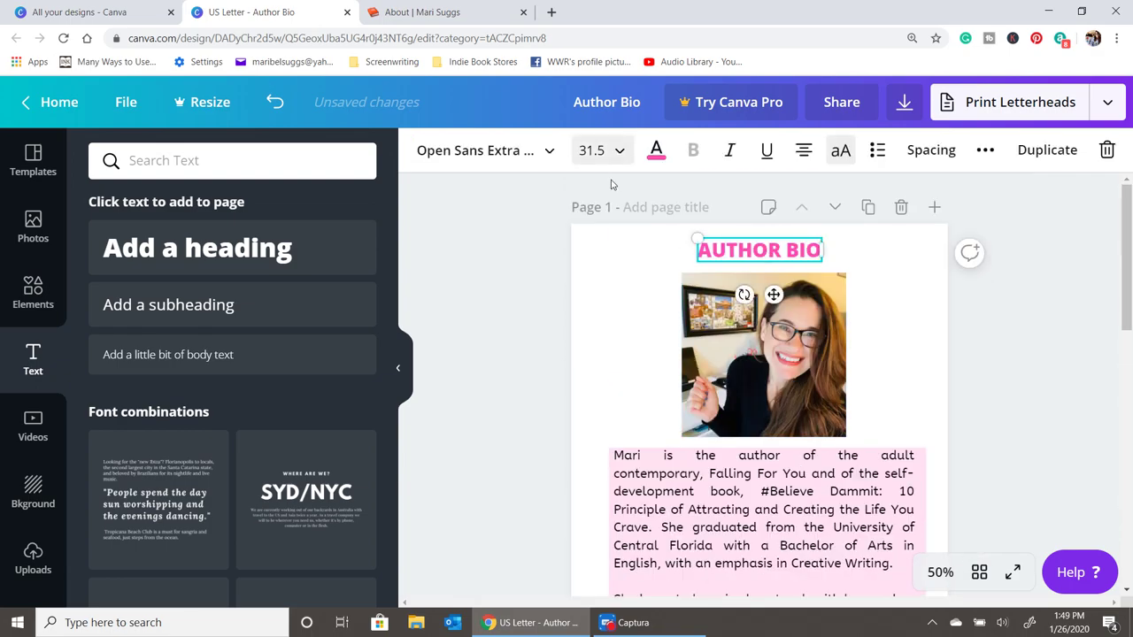
scroll(562, 417, down, 6)
click(717, 291)
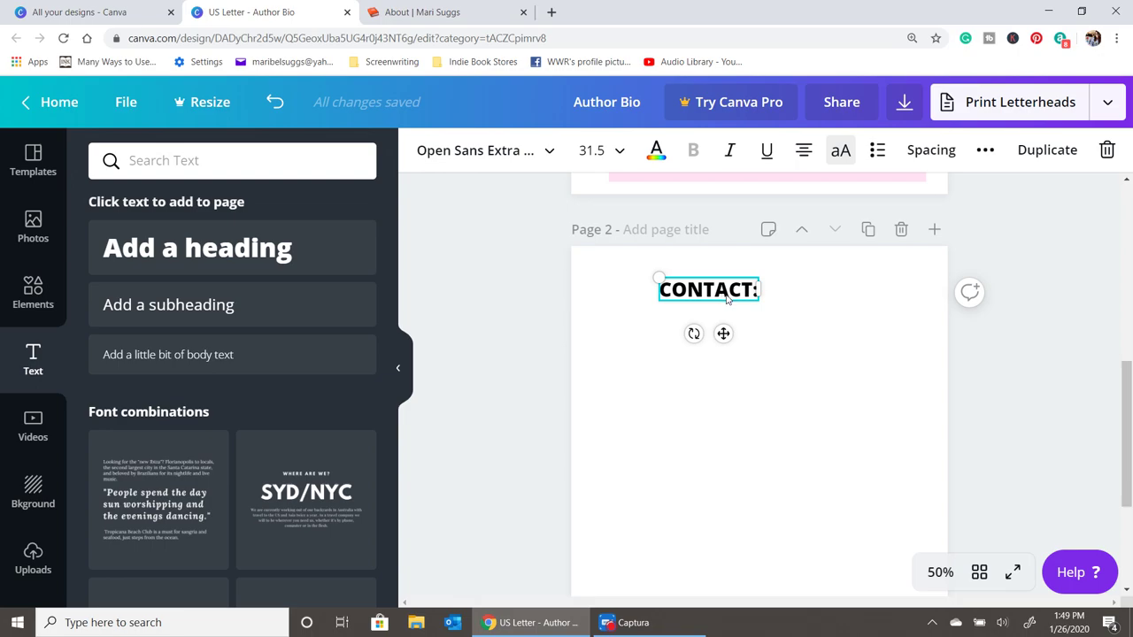
drag(737, 289, 704, 298)
click(744, 317)
- Colour CONTACT: the same pink as the title, then add another heading box
click(673, 295)
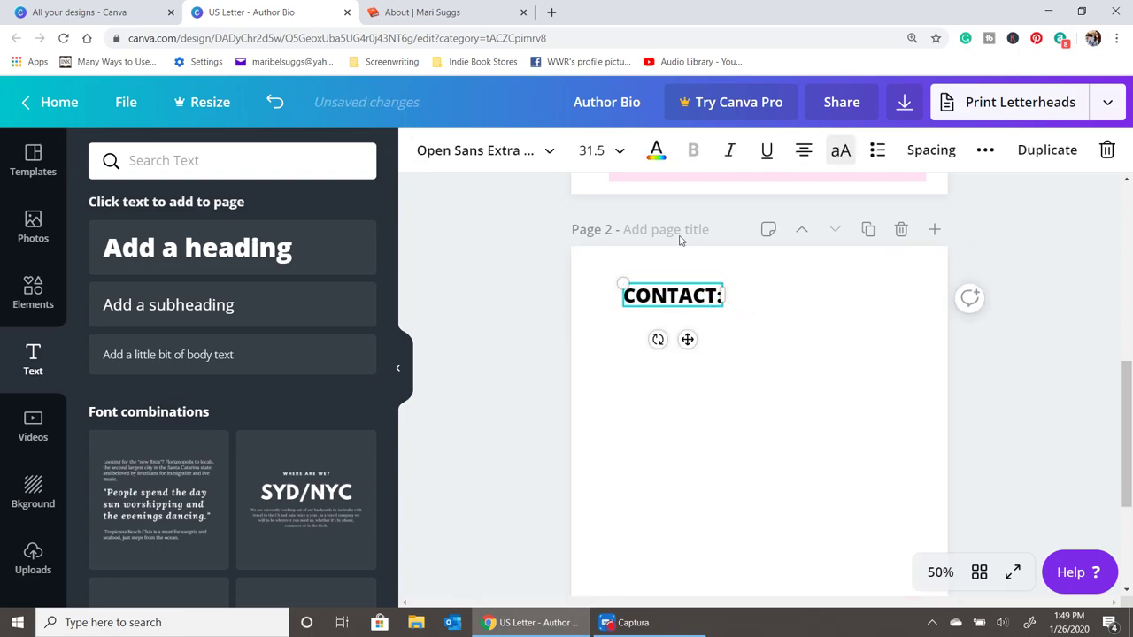
click(656, 150)
click(157, 332)
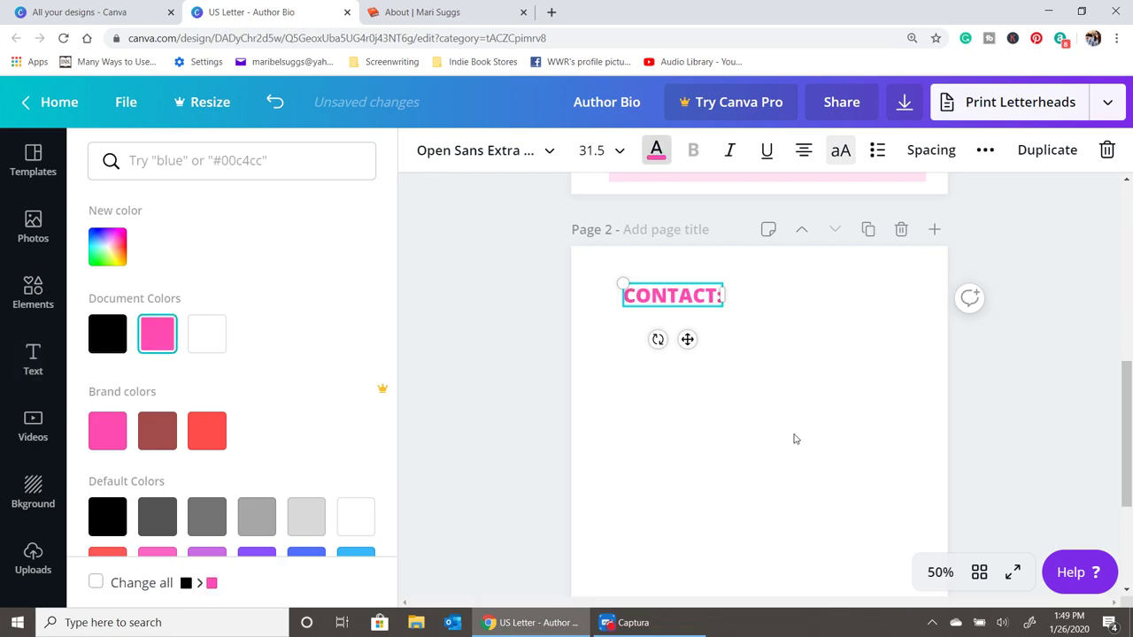
click(758, 416)
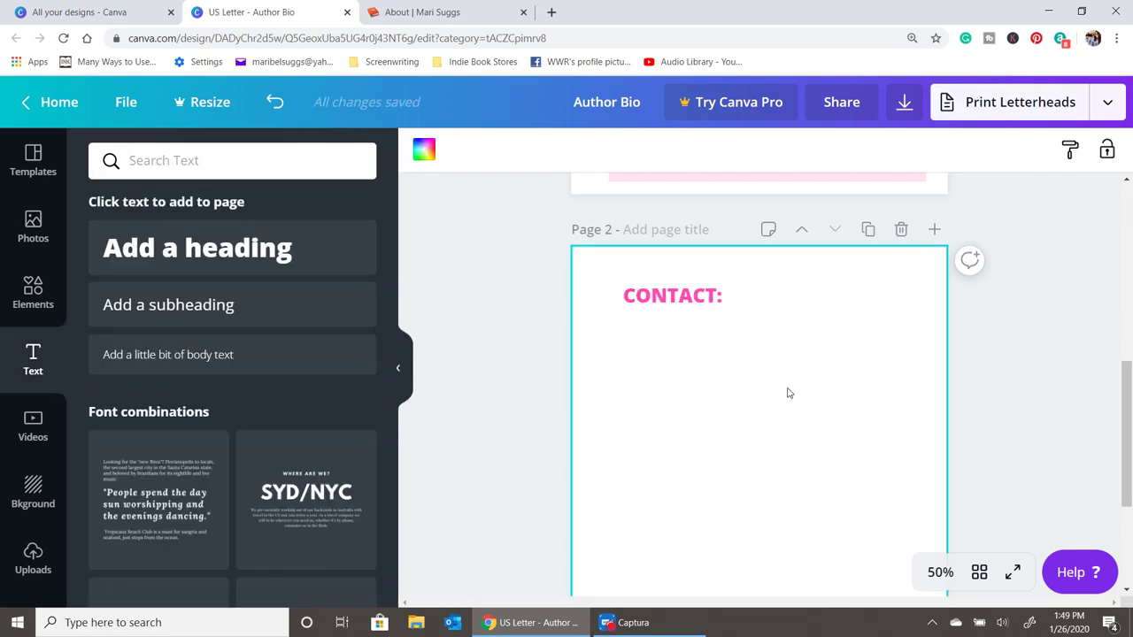
click(217, 250)
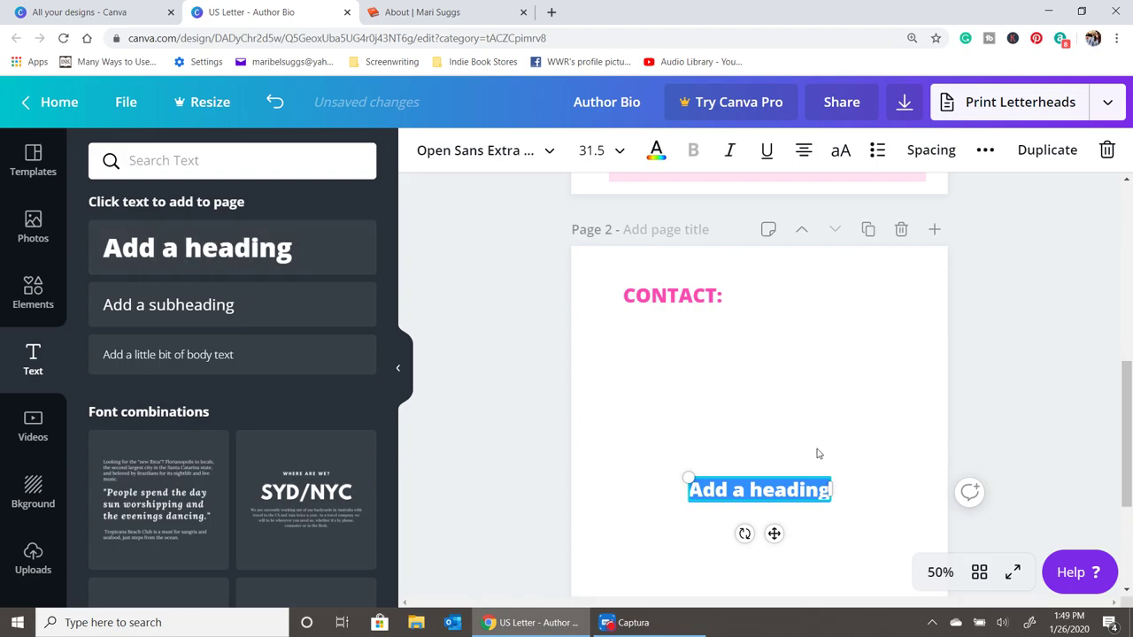
- Enter the author's website, e-mail address and Instagram handle on separate lines
text(www)
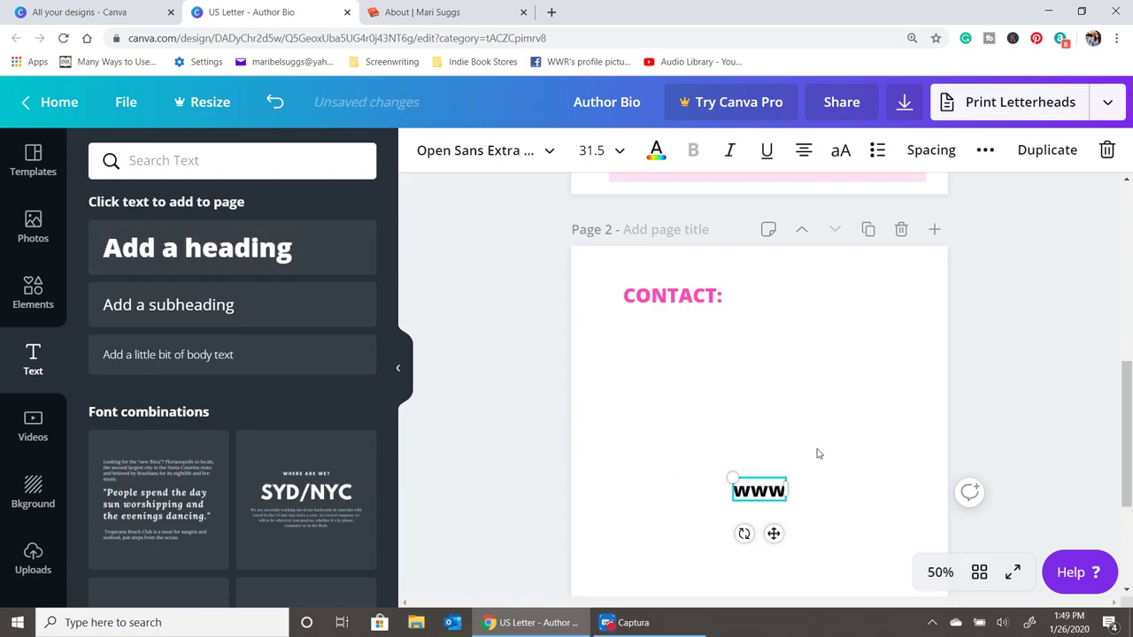
text(,narus)
key(BackSpace)
key(BackSpace)
key(BackSpace)
key(BackSpace)
key(BackSpace)
key(BackSpace)
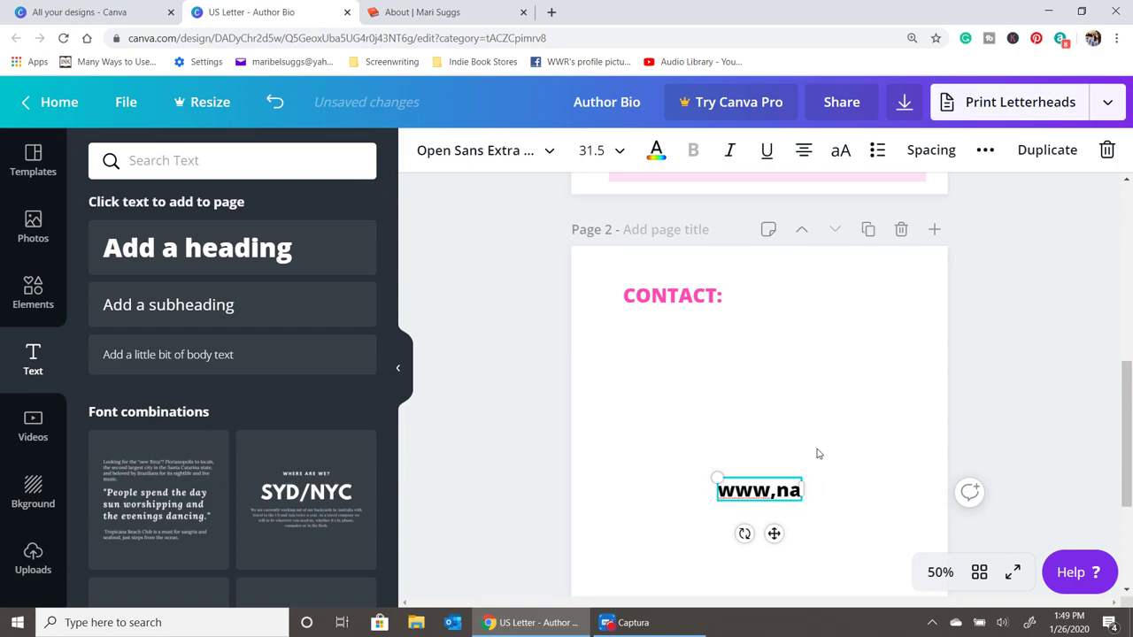
text(.marisuggs.com)
key(Return)
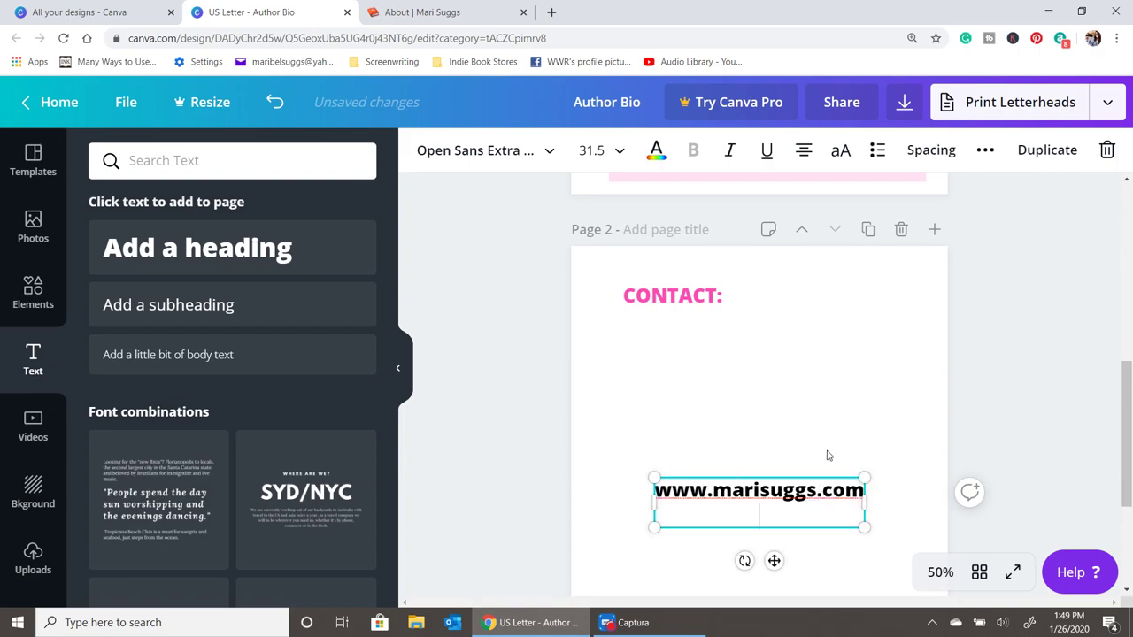
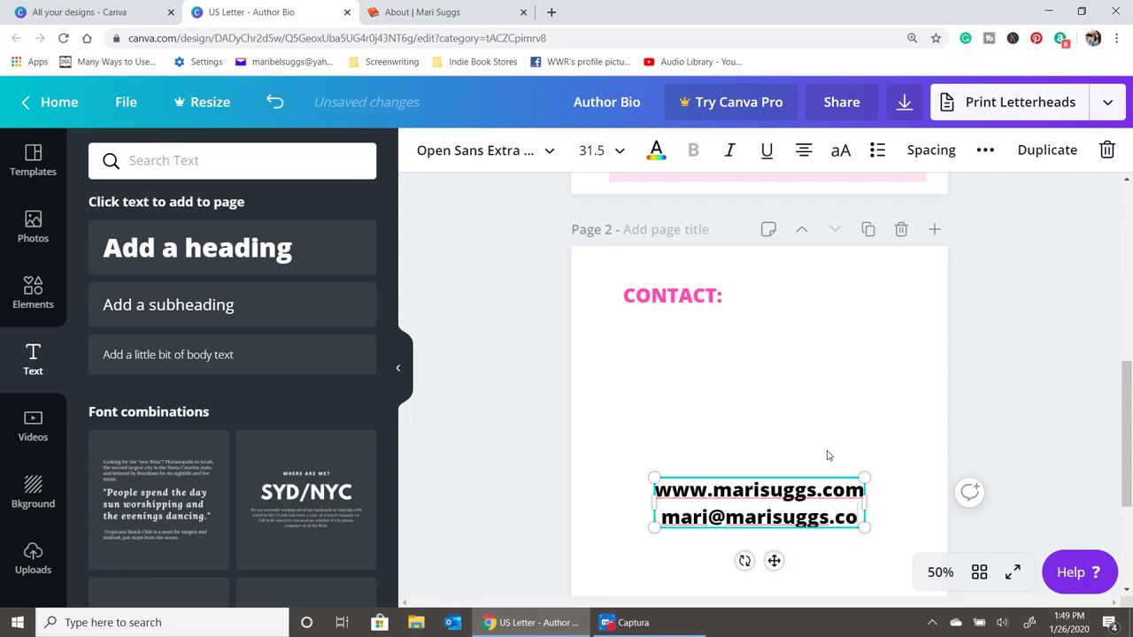
key(Return)
text(Insta)
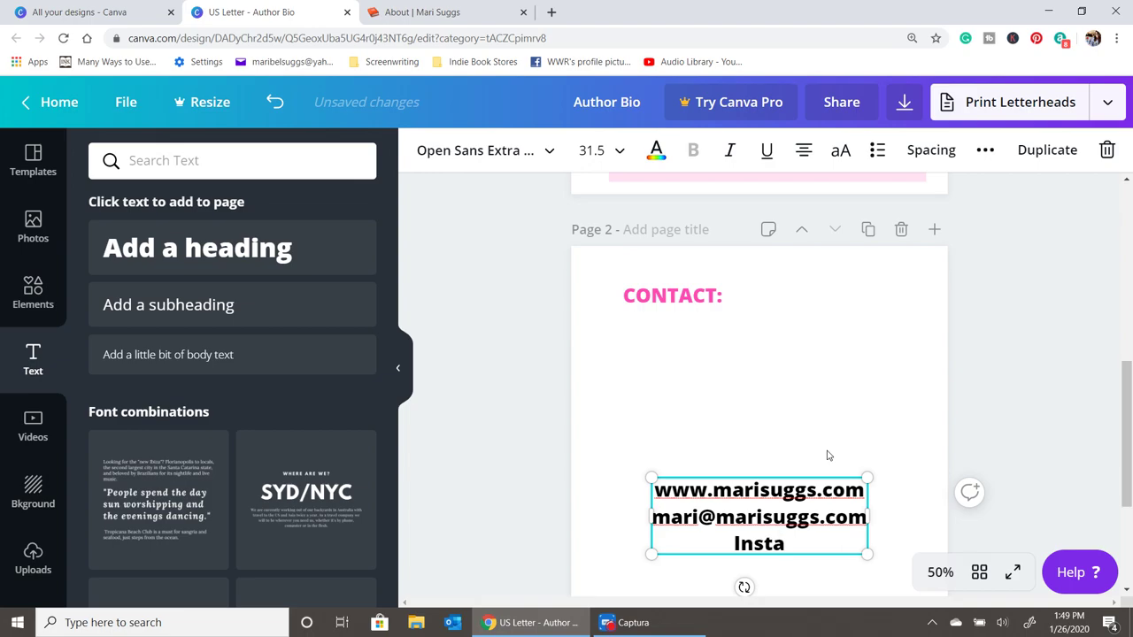
text(gram: )
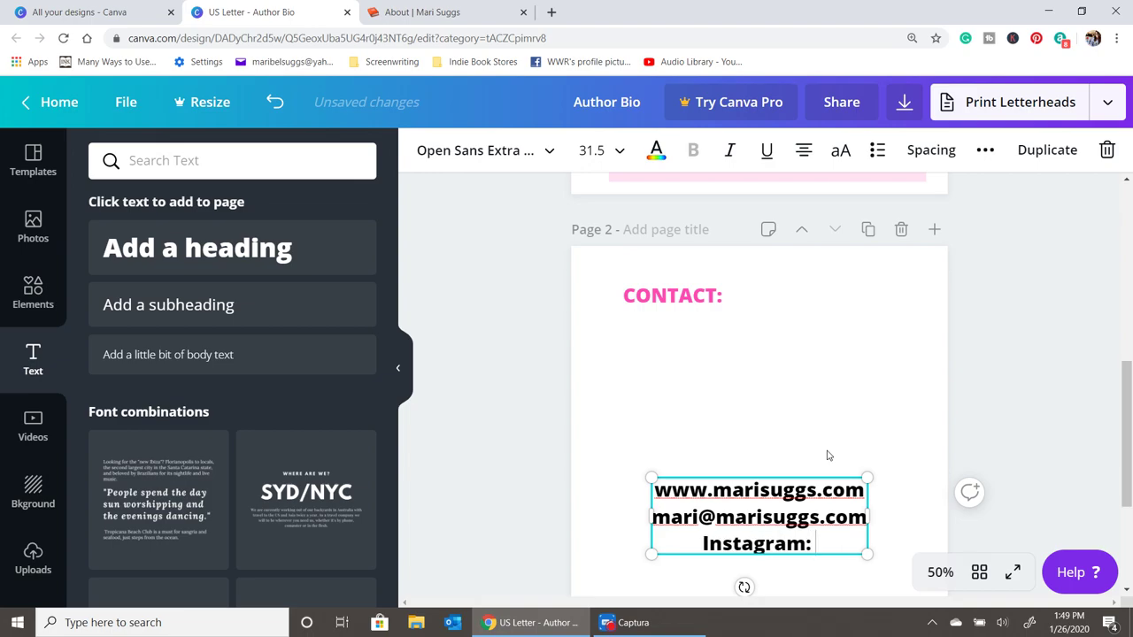
text(@authormar)
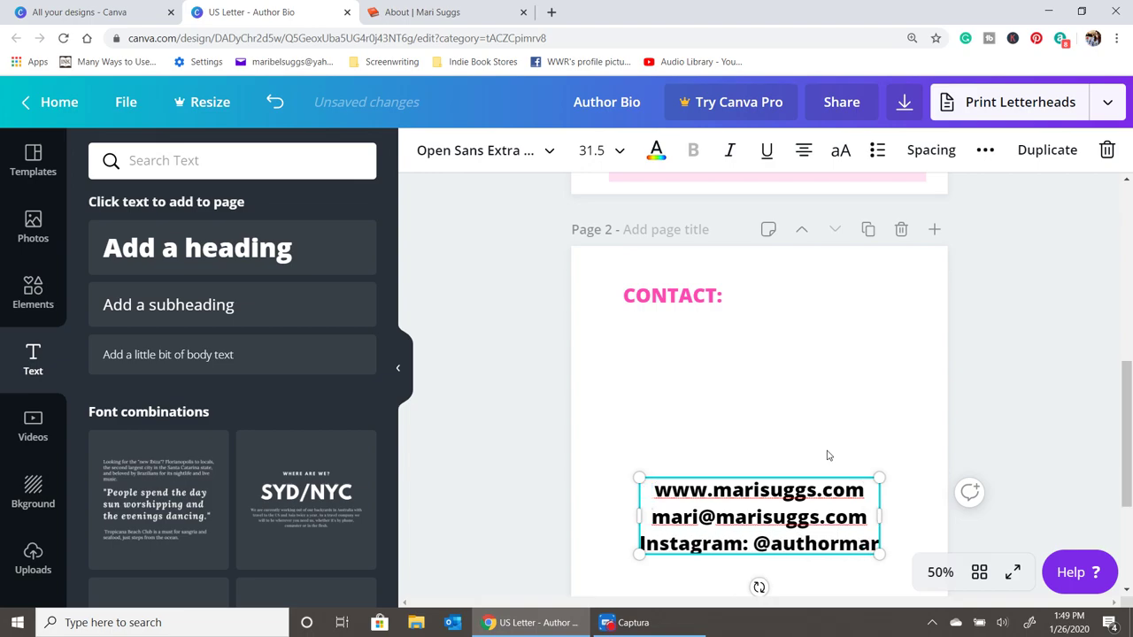
text(isuggs)
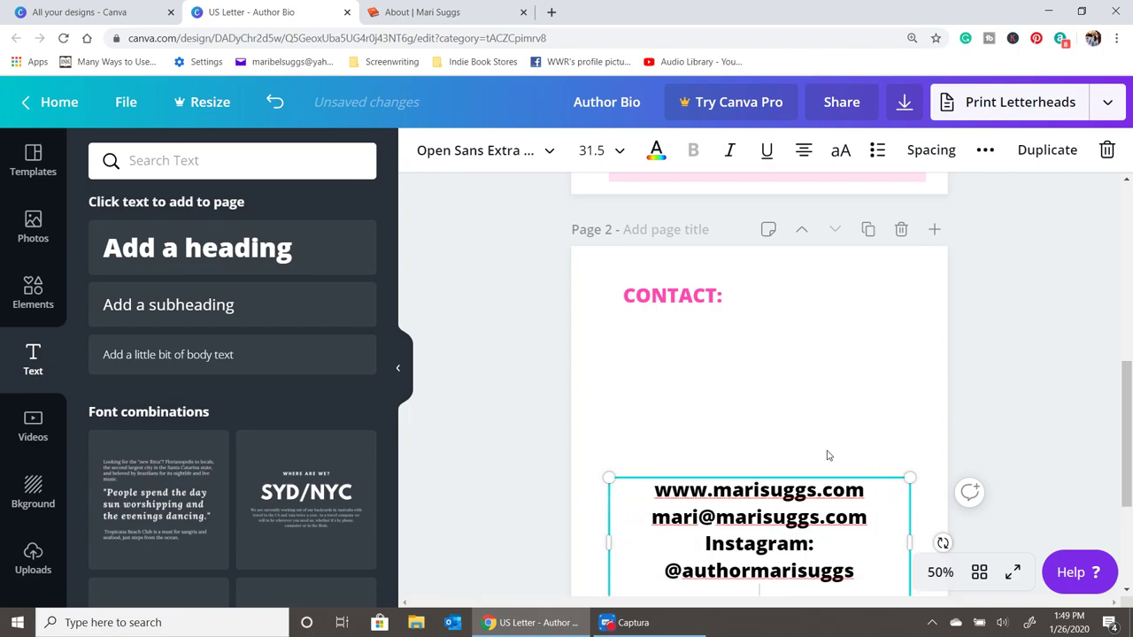
- Add the author's Facebook, YouTube and Twitter handles on three new lines, correcting typos
key(Return)
text(FAcebook)
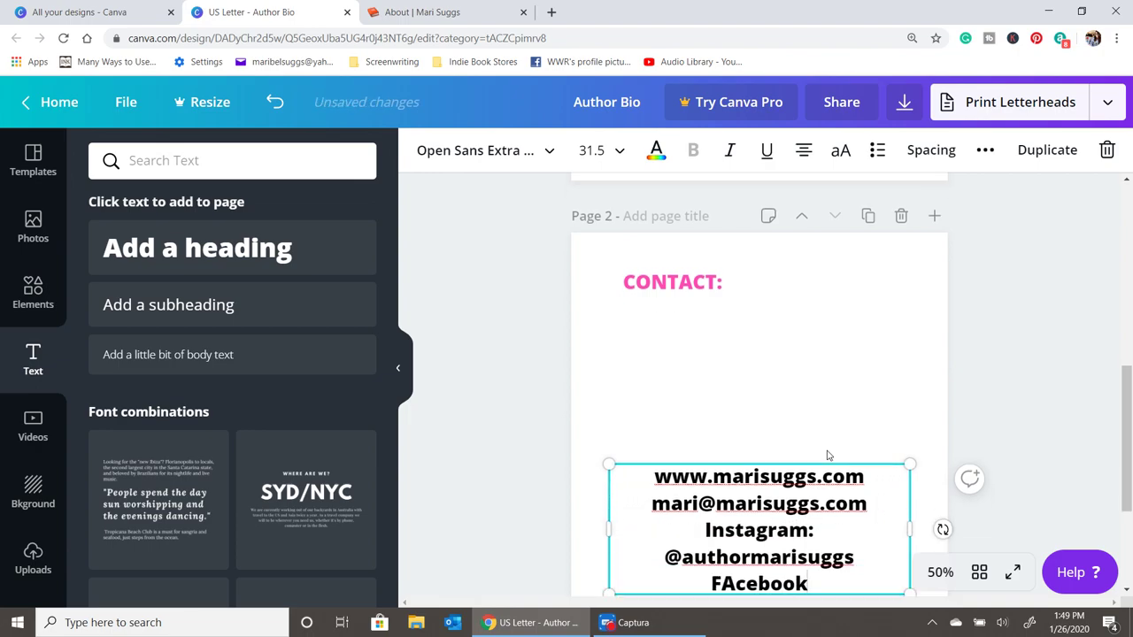
text(: @marisuggsgan)
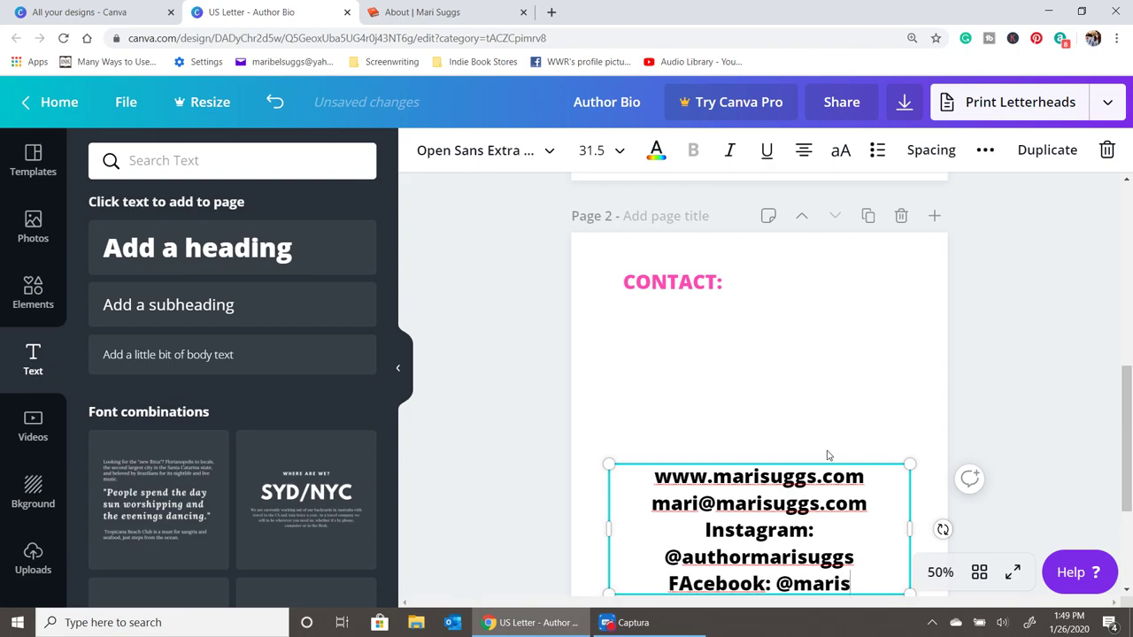
key(BackSpace)
key(BackSpace)
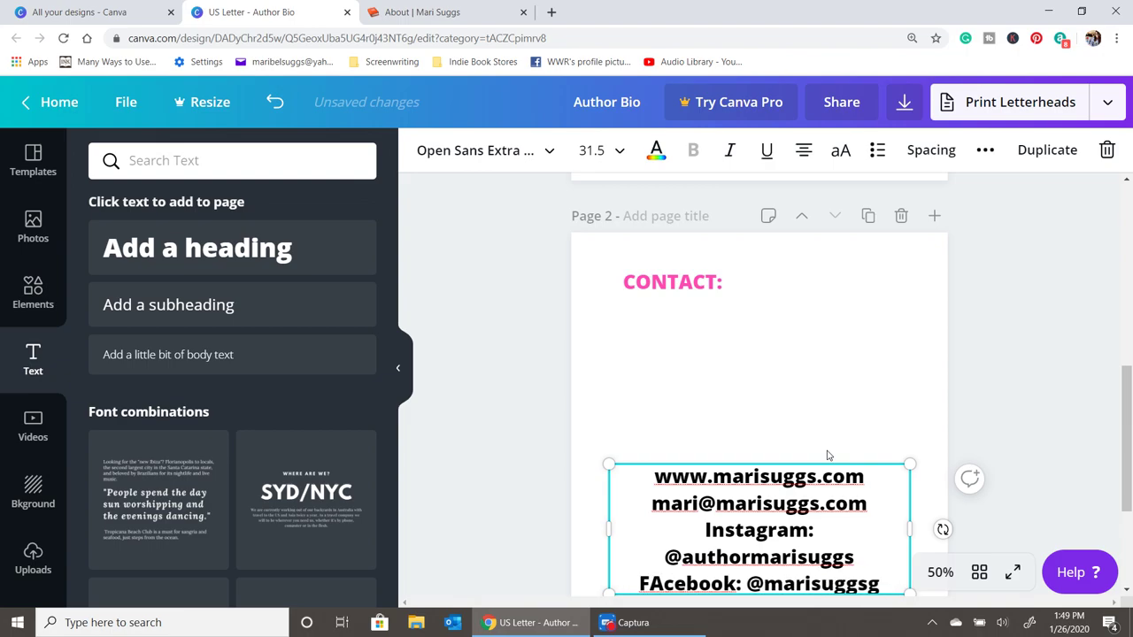
text(fans)
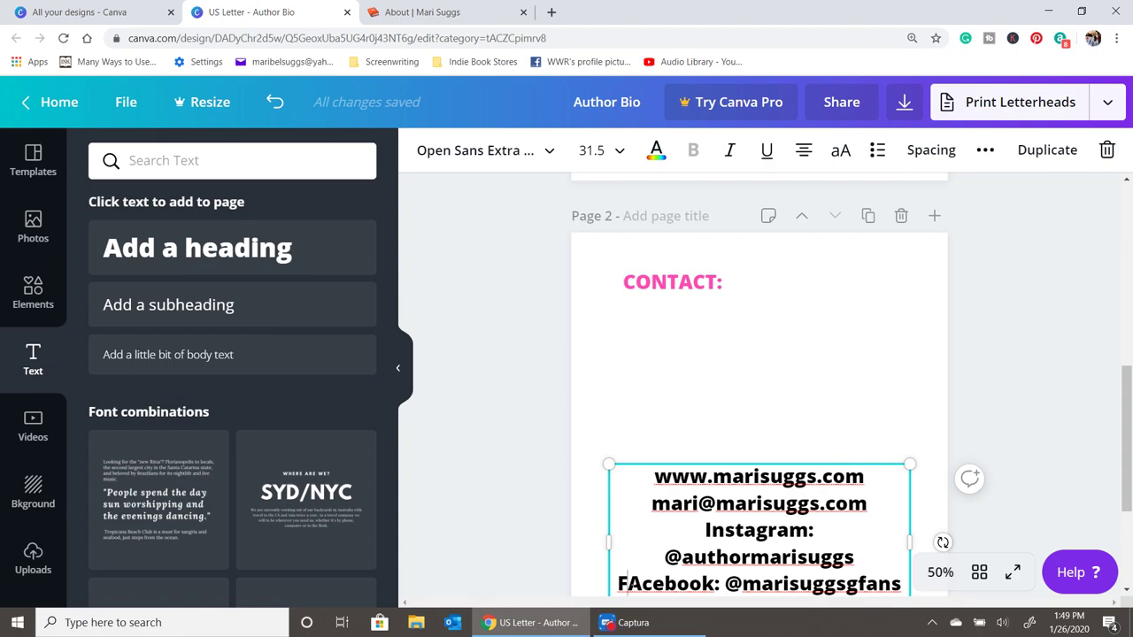
key(Delete)
text(a)
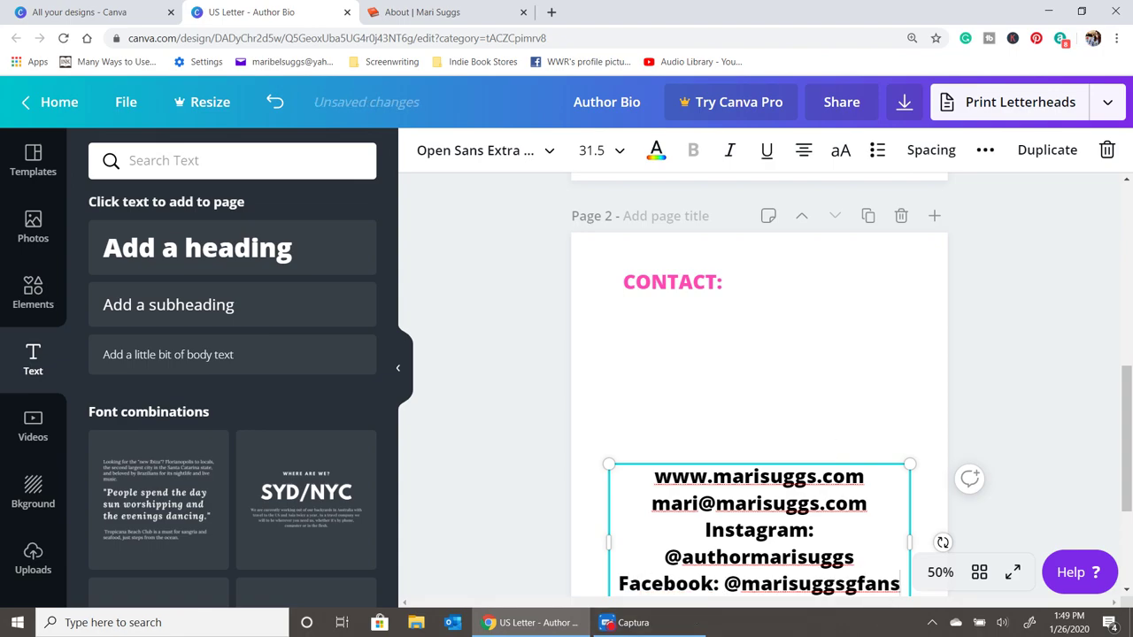
key(Return)
text(You)
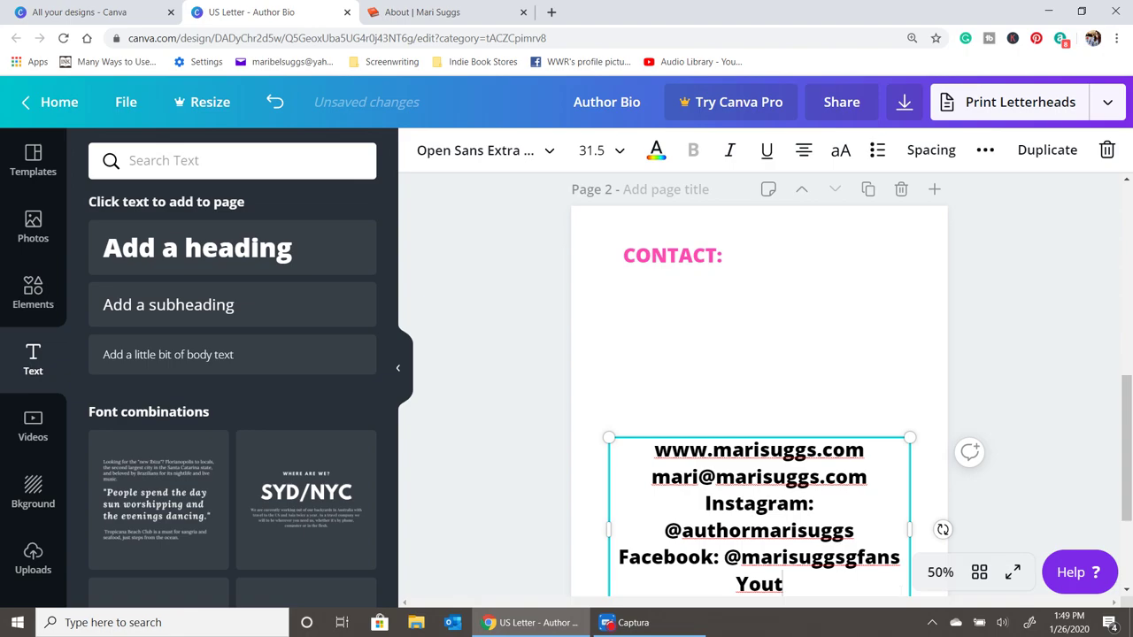
text(t)
key(BackSpace)
text(Tube: )
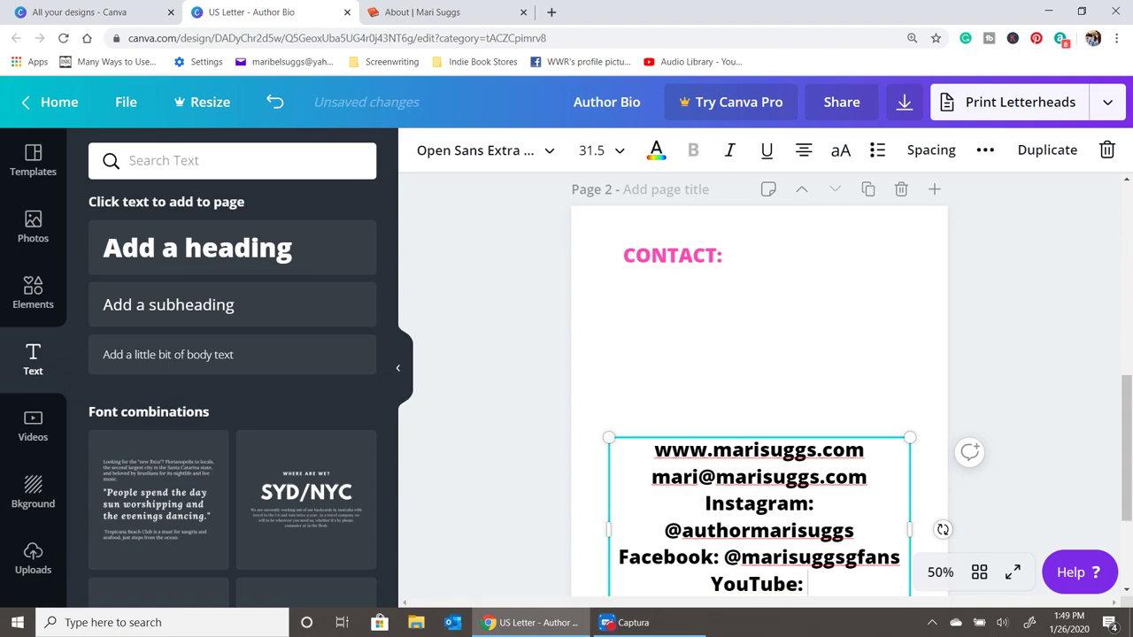
text(am)
key(BackSpace)
key(BackSpace)
key(BackSpace)
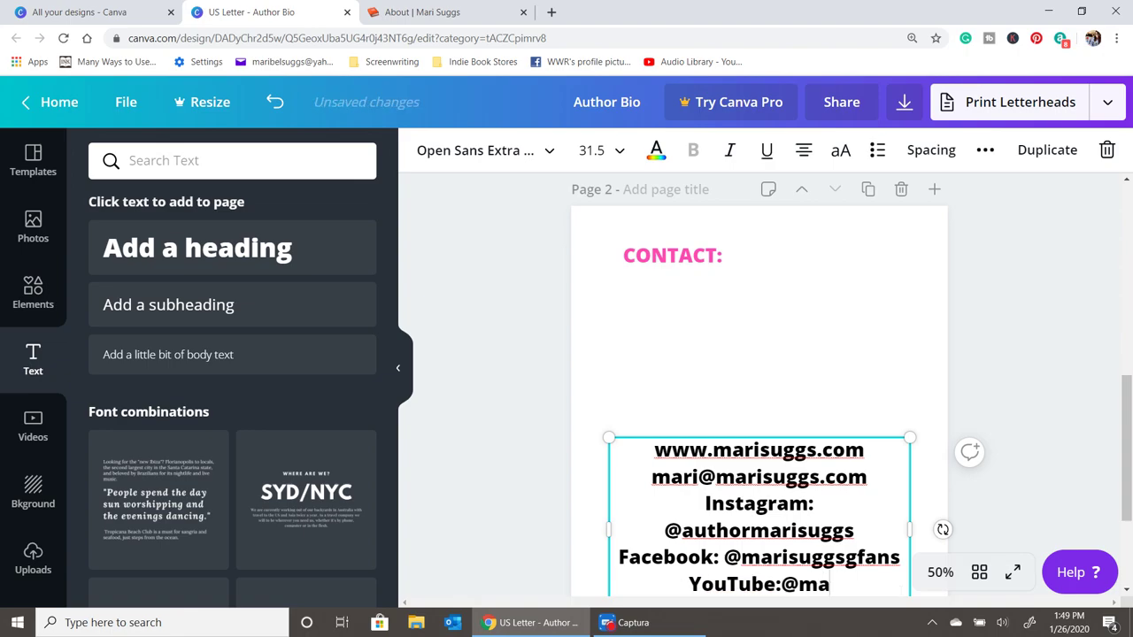
text(risuggs)
key(Return)
text(T)
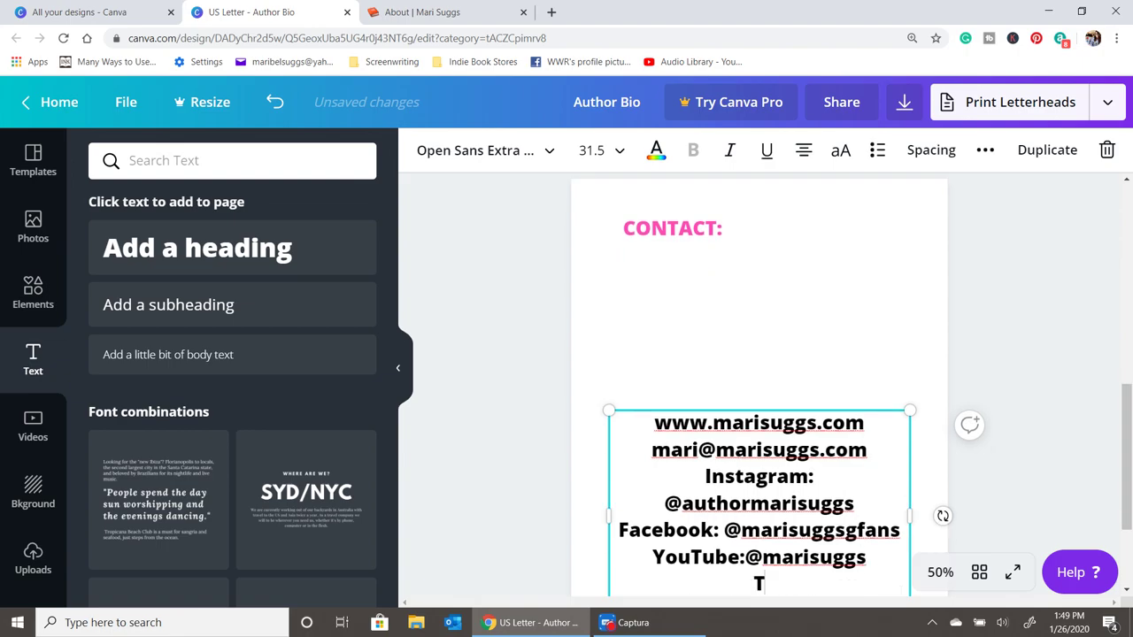
text(witter:)
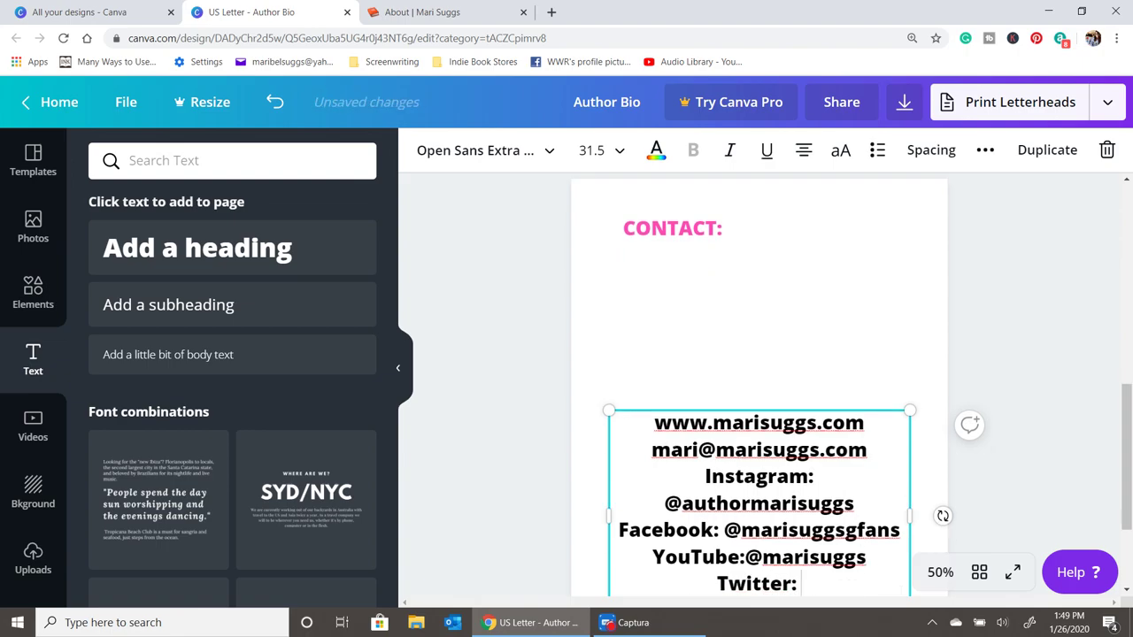
text( @marisuggs)
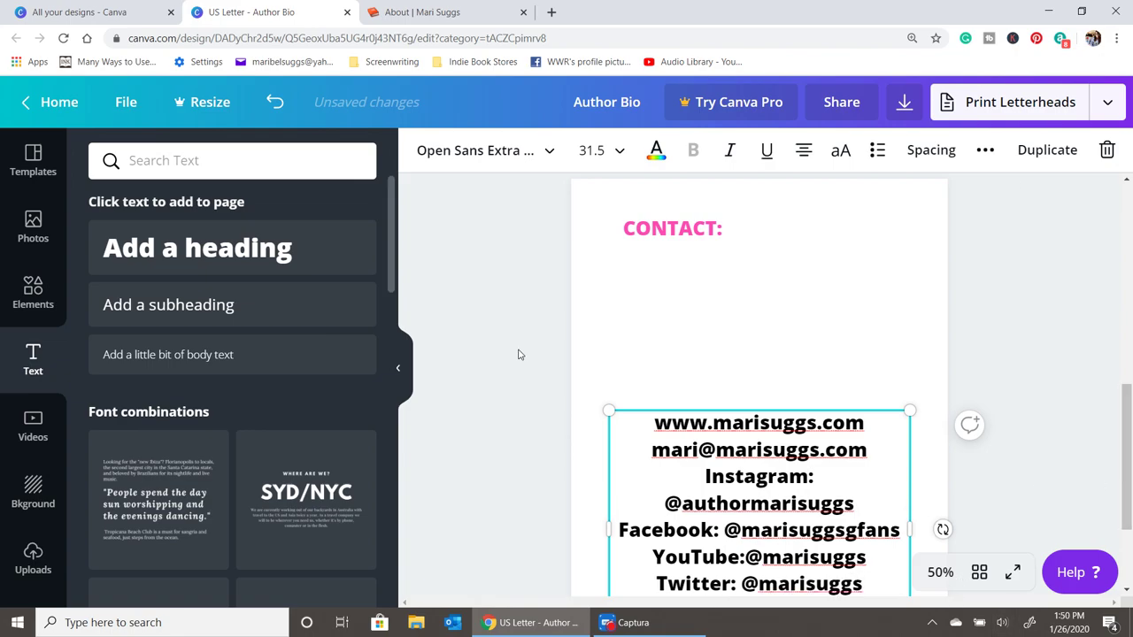
- Move the contact details up under CONTACT: and left-align every line
drag(703, 473, 705, 331)
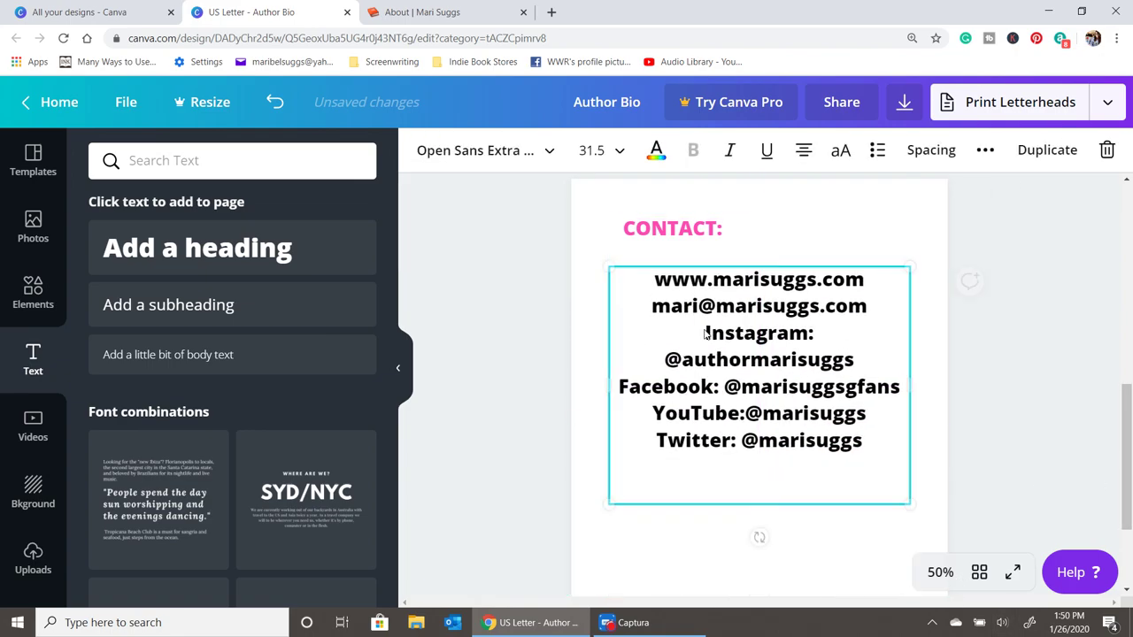
click(804, 150)
click(813, 555)
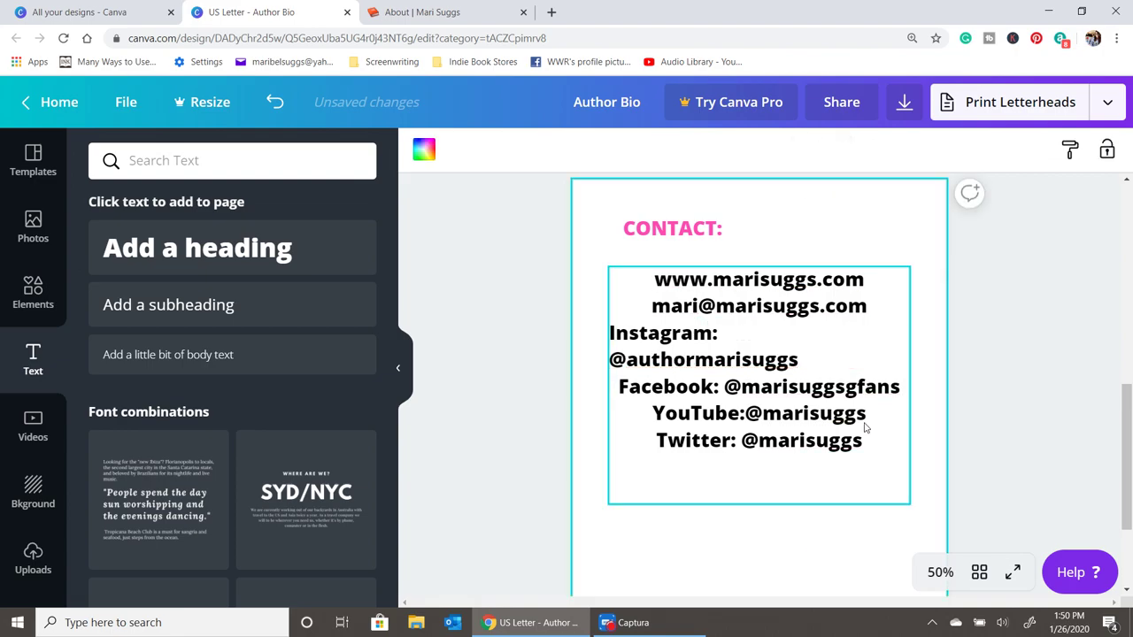
click(863, 433)
click(804, 150)
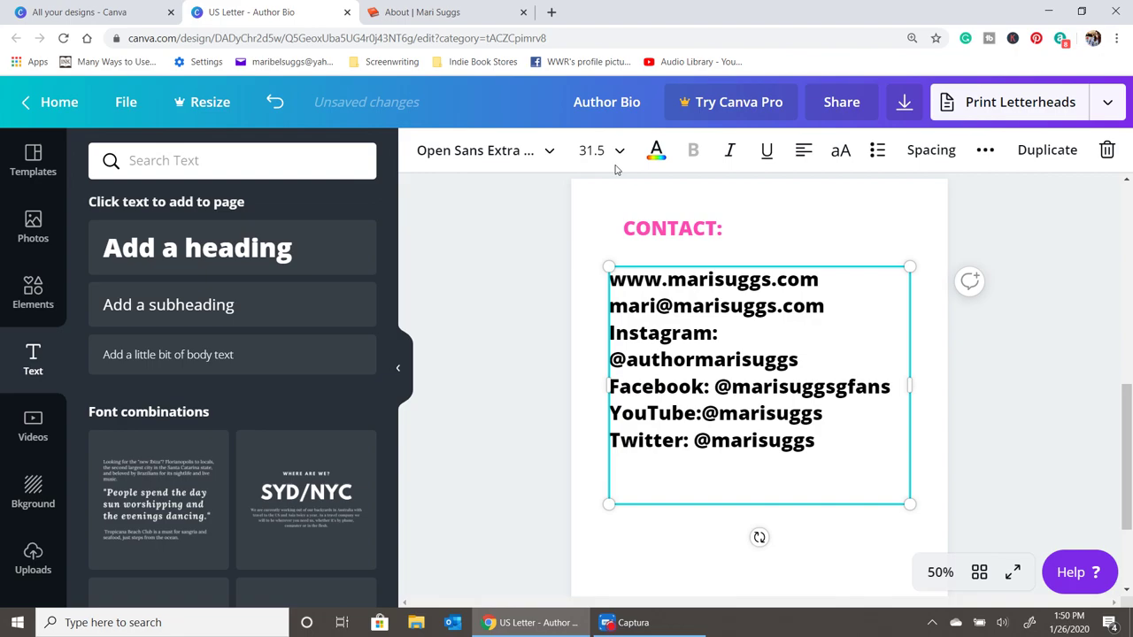
- Set the whole contact details box to ABeeZee font at size 21
click(491, 150)
click(167, 243)
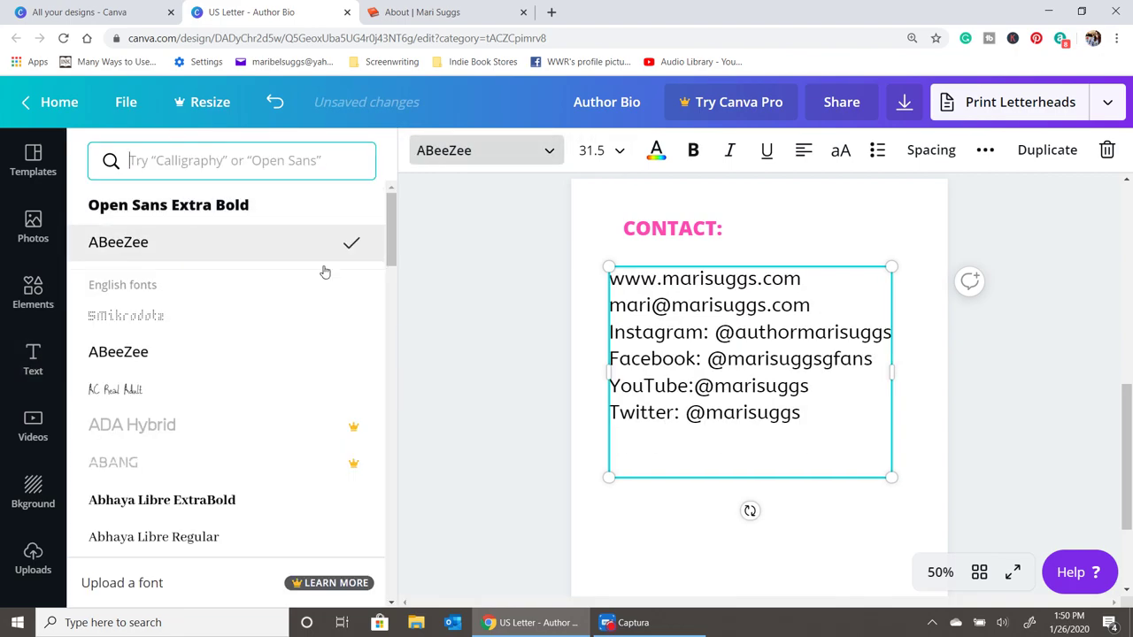
click(774, 372)
click(591, 149)
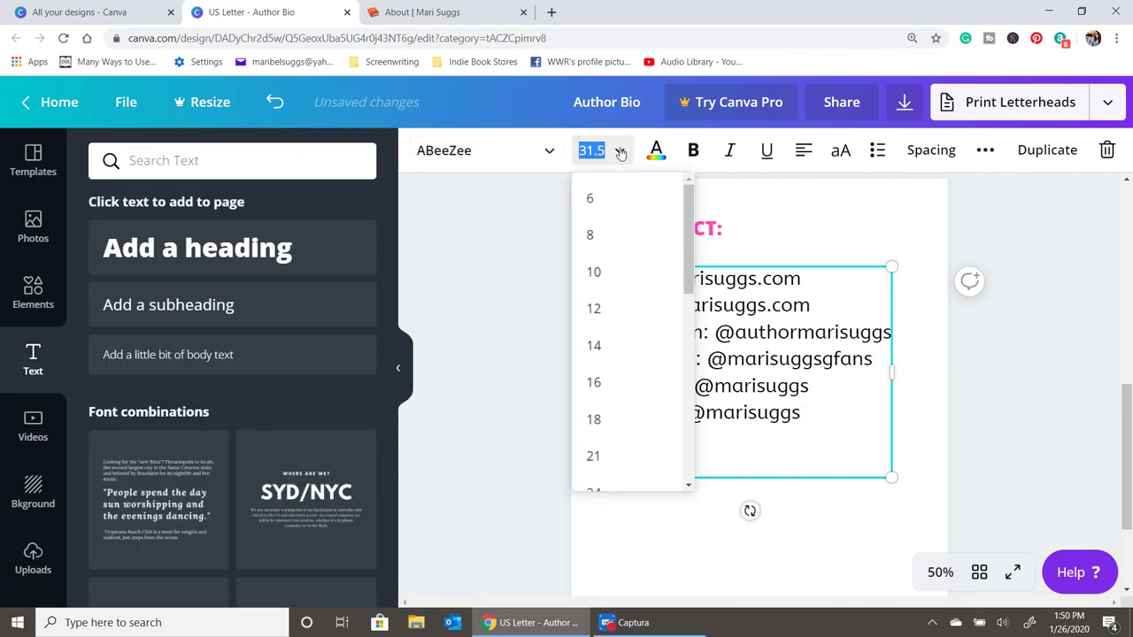
click(597, 455)
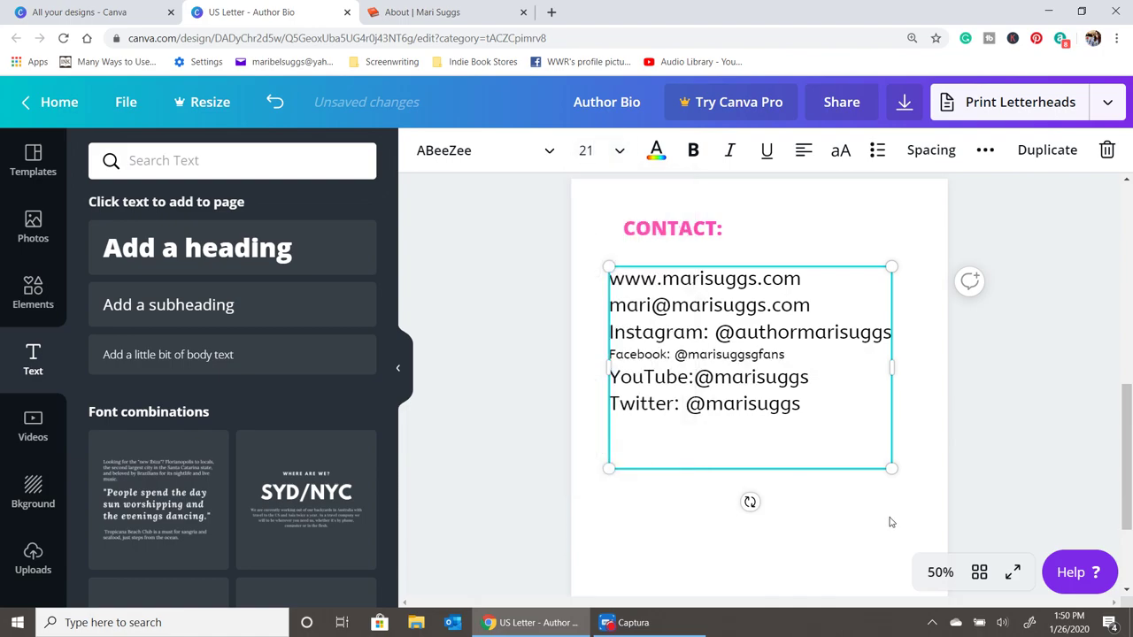
click(891, 522)
click(829, 427)
click(622, 152)
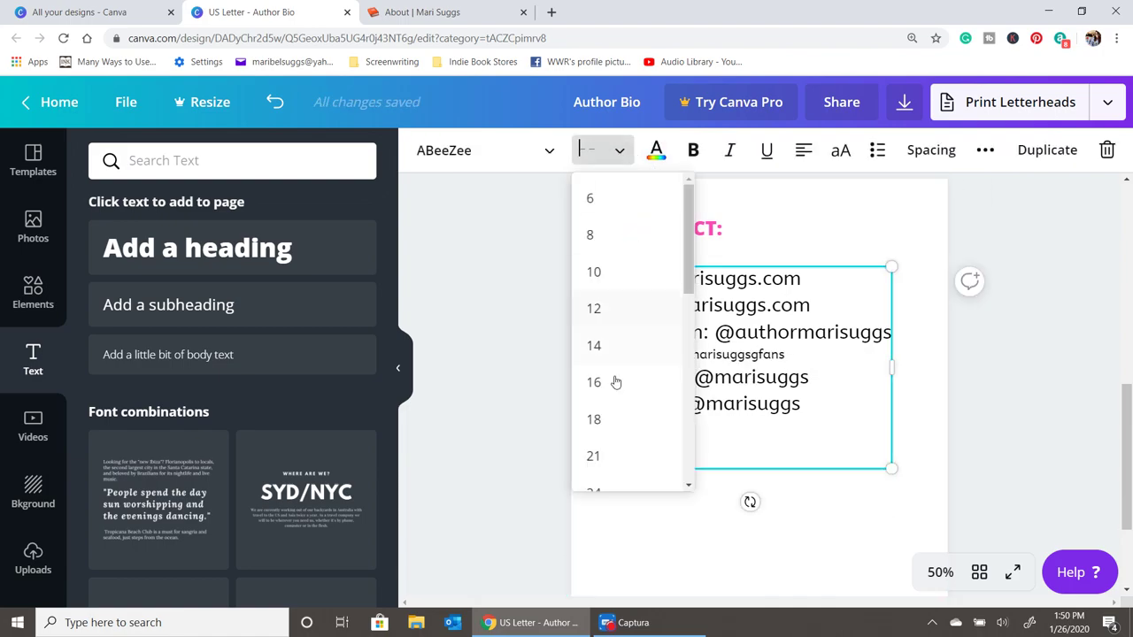
click(605, 453)
- Nudge the contact details slightly right and check their alignment with the CONTACT: heading
click(937, 454)
click(774, 301)
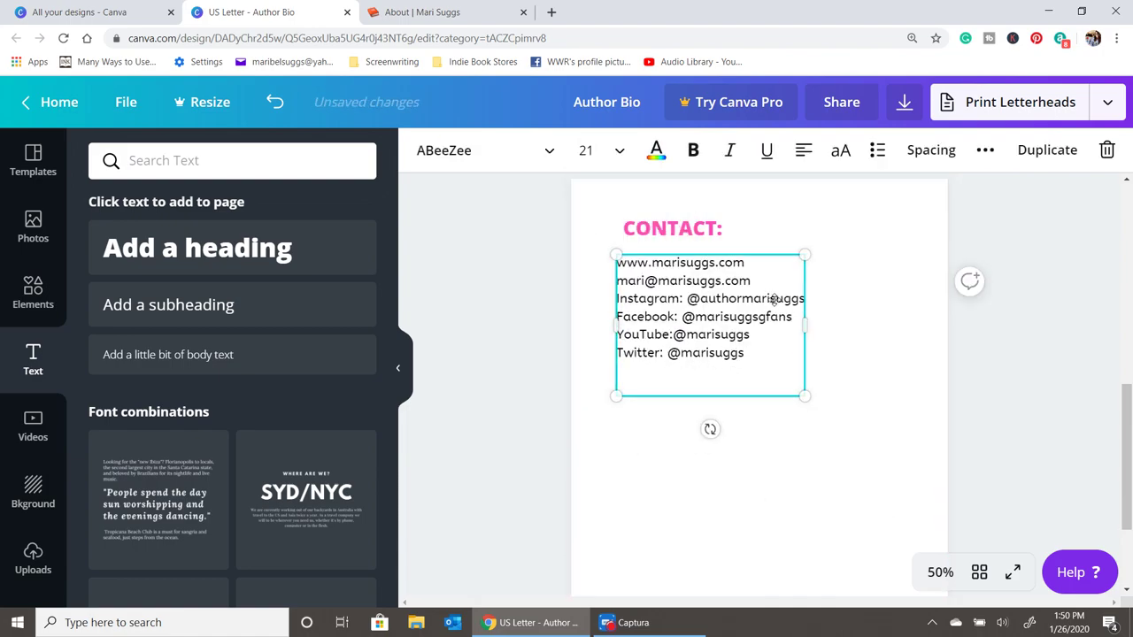
drag(774, 301, 781, 301)
click(862, 427)
click(799, 353)
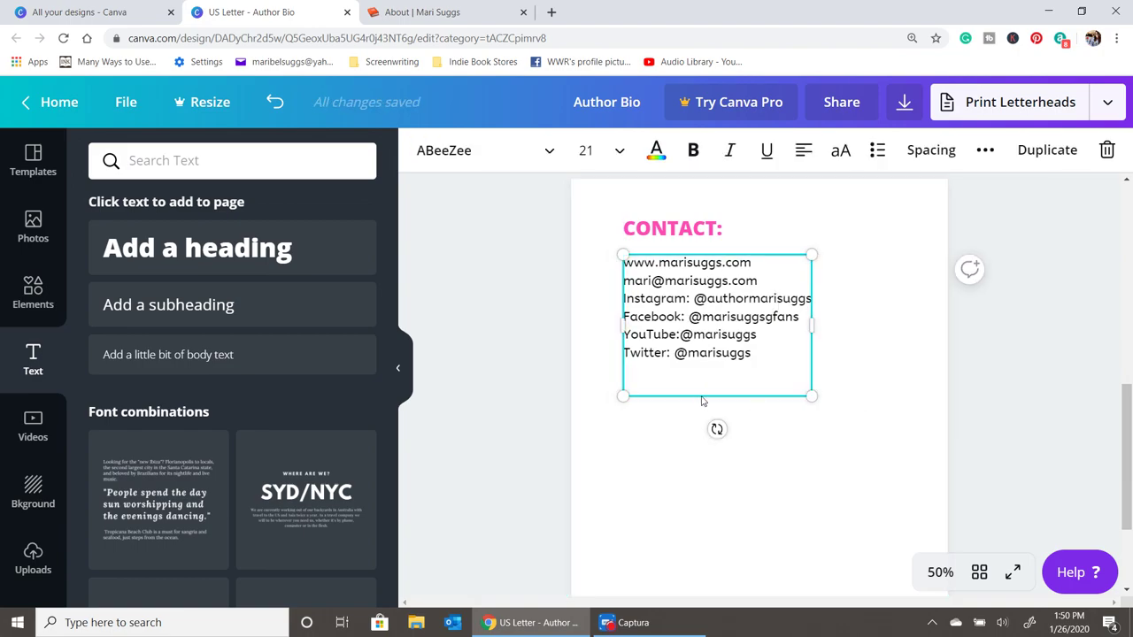
click(847, 411)
click(719, 228)
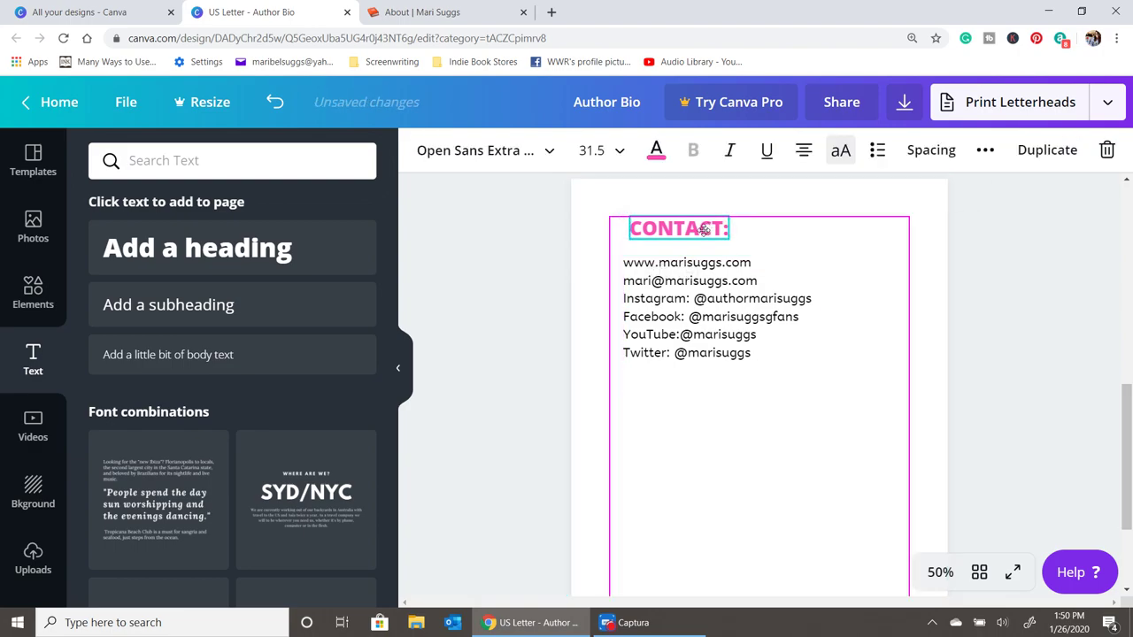
click(852, 414)
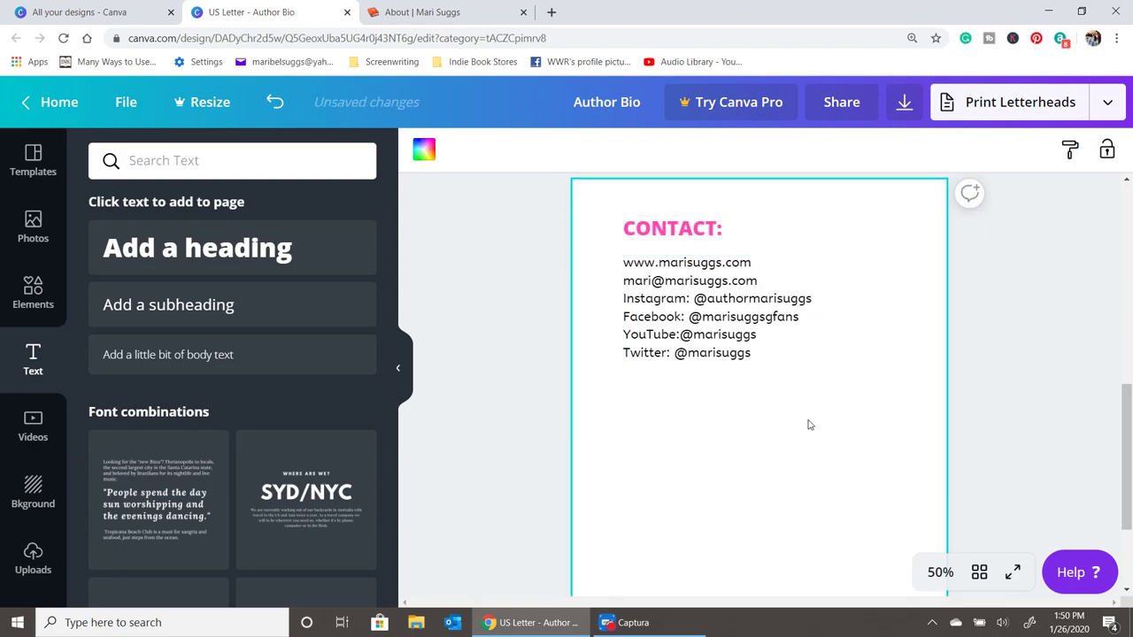
- Move the pink background rectangle from page 1 onto page 2 behind the contact details
click(776, 337)
click(958, 384)
scroll(765, 453, up, 10)
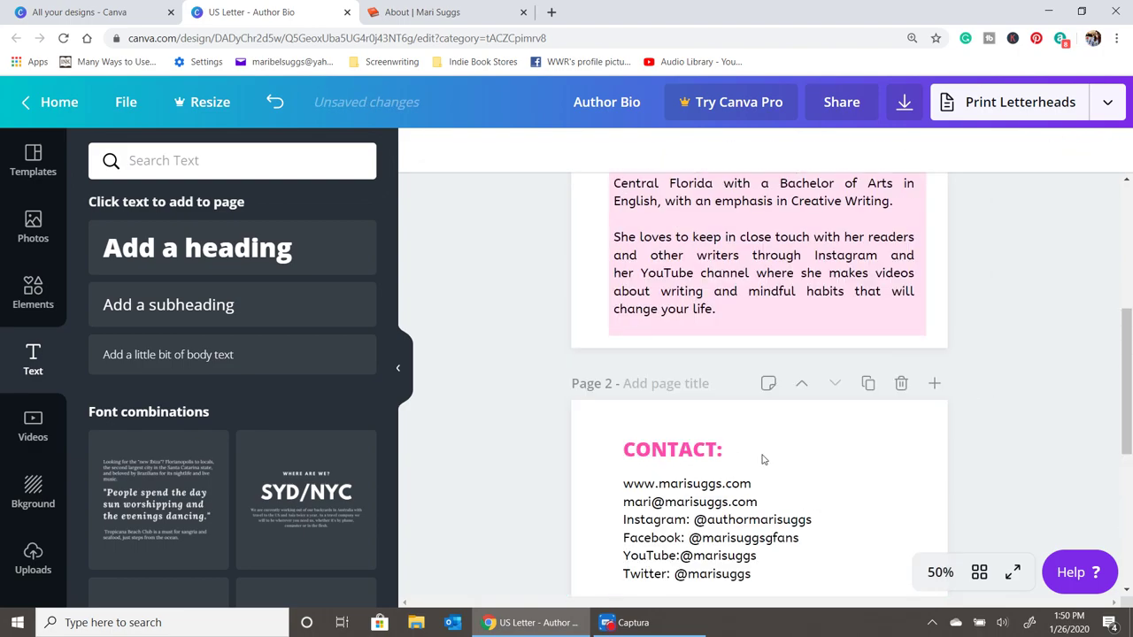
scroll(776, 443, down, 8)
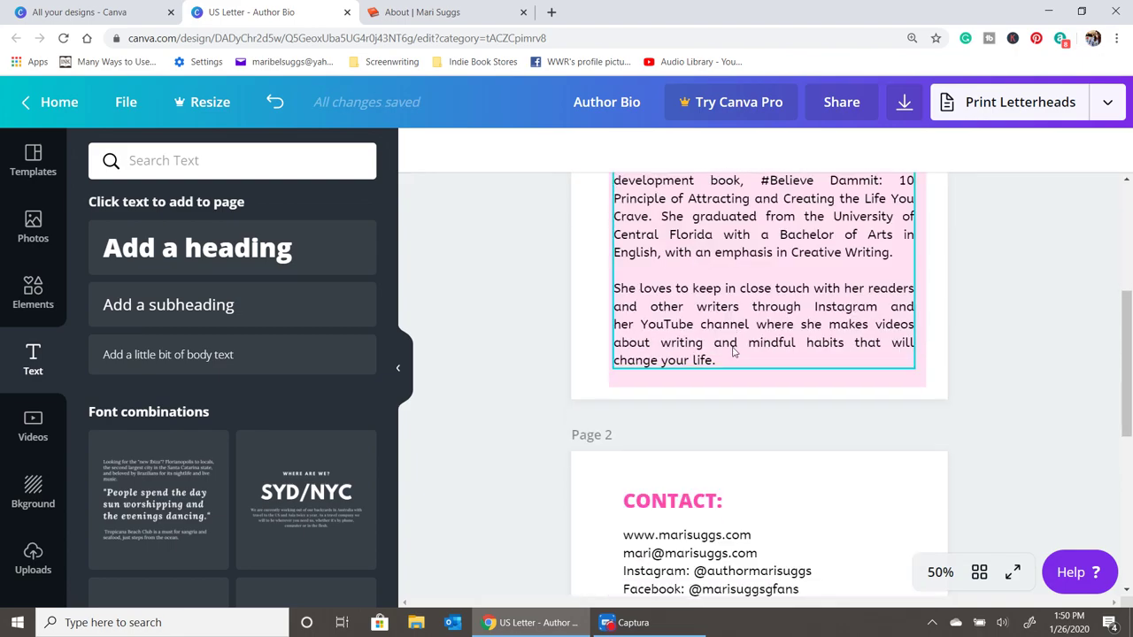
scroll(796, 422, up, 3)
click(796, 422)
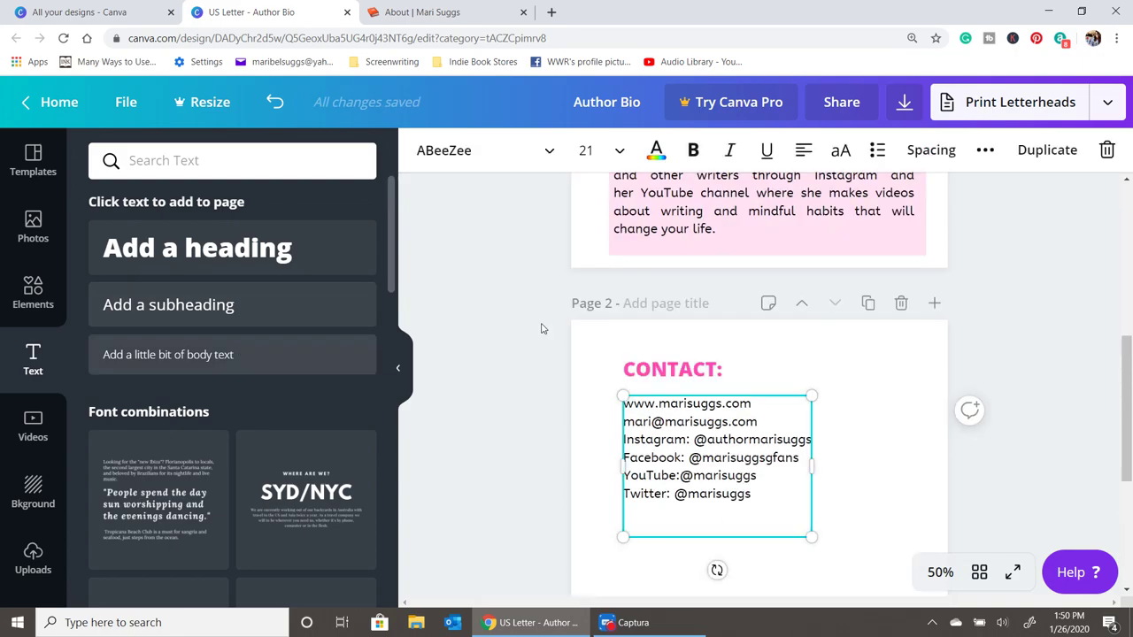
click(889, 248)
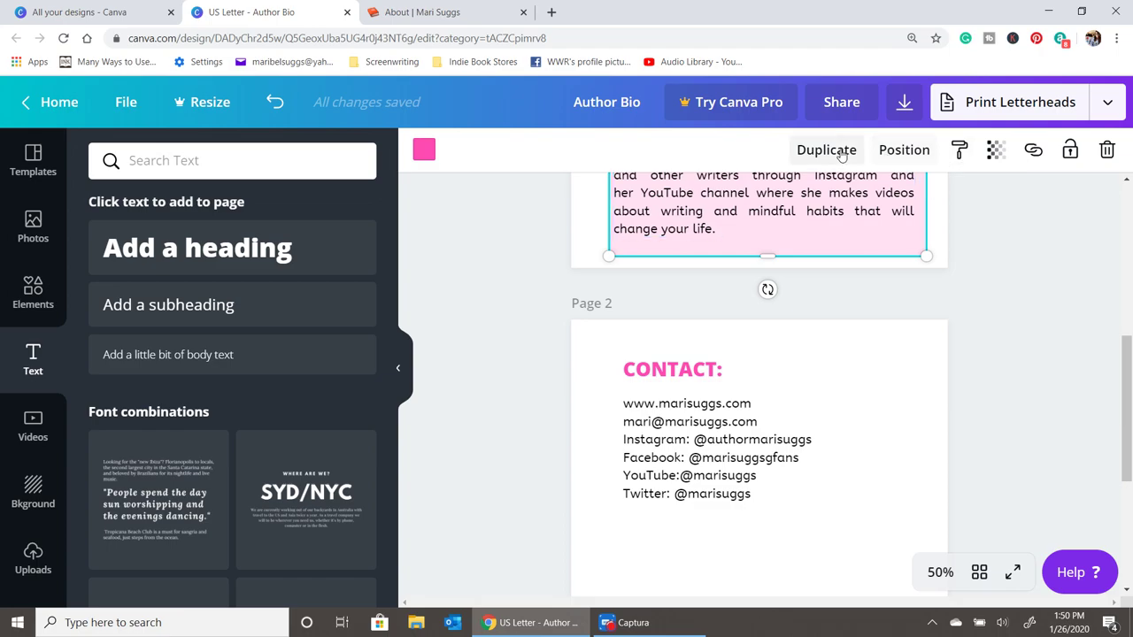
drag(812, 256, 797, 564)
- Resize the pink rectangle to fit the contact lines and scroll to page 2's empty bottom
scroll(799, 563, down, 1)
scroll(798, 562, down, 2)
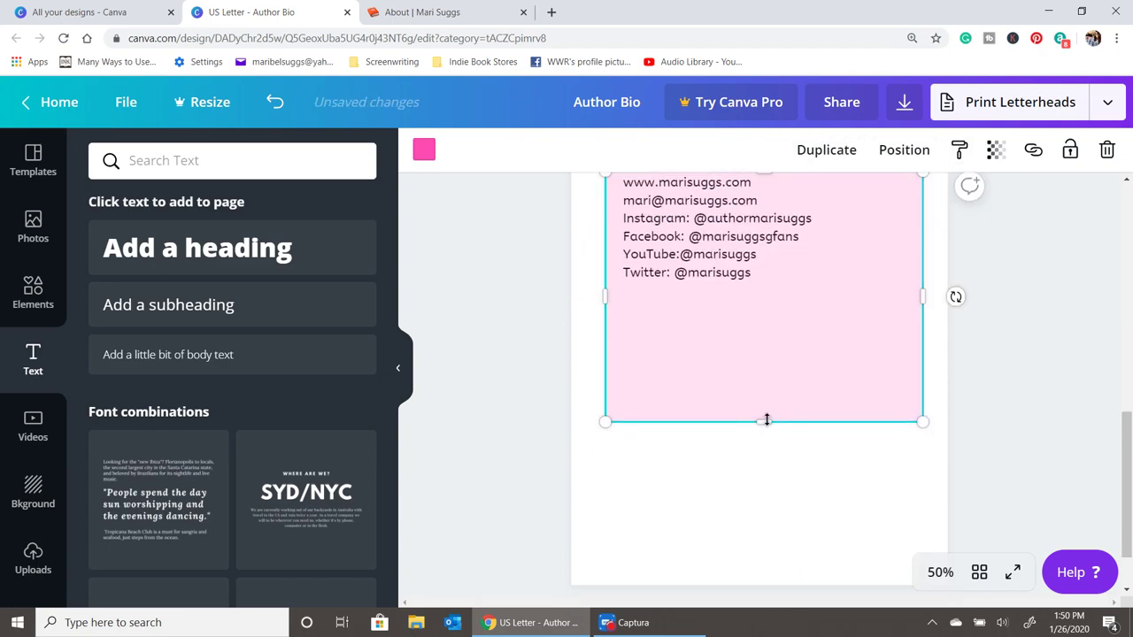
drag(767, 420, 764, 304)
drag(926, 232, 899, 240)
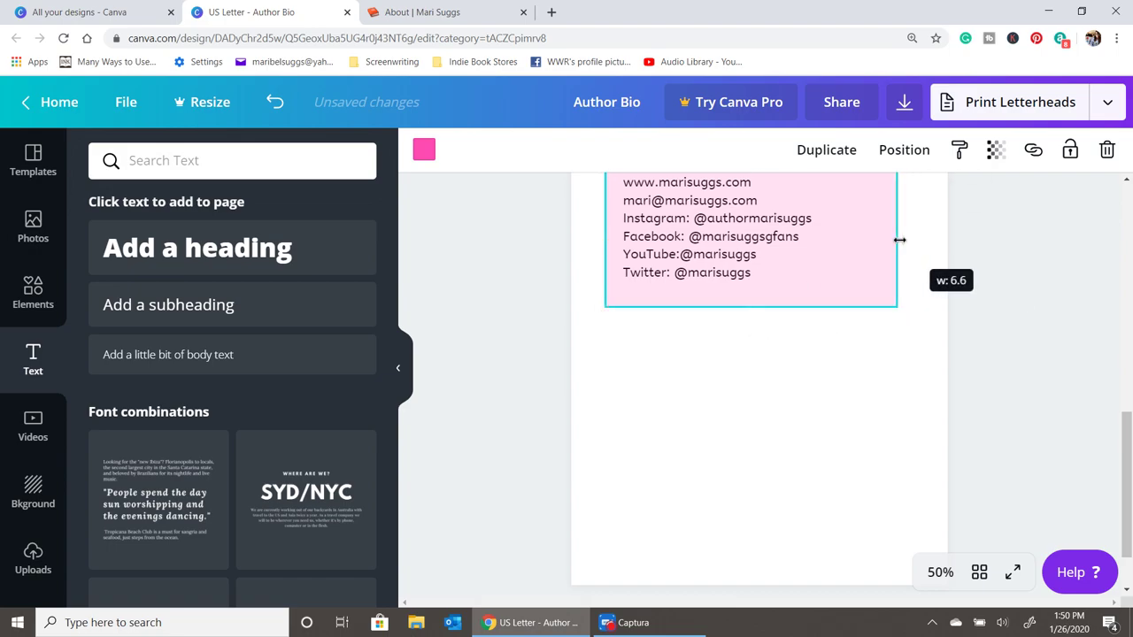
scroll(779, 498, up, 3)
click(770, 478)
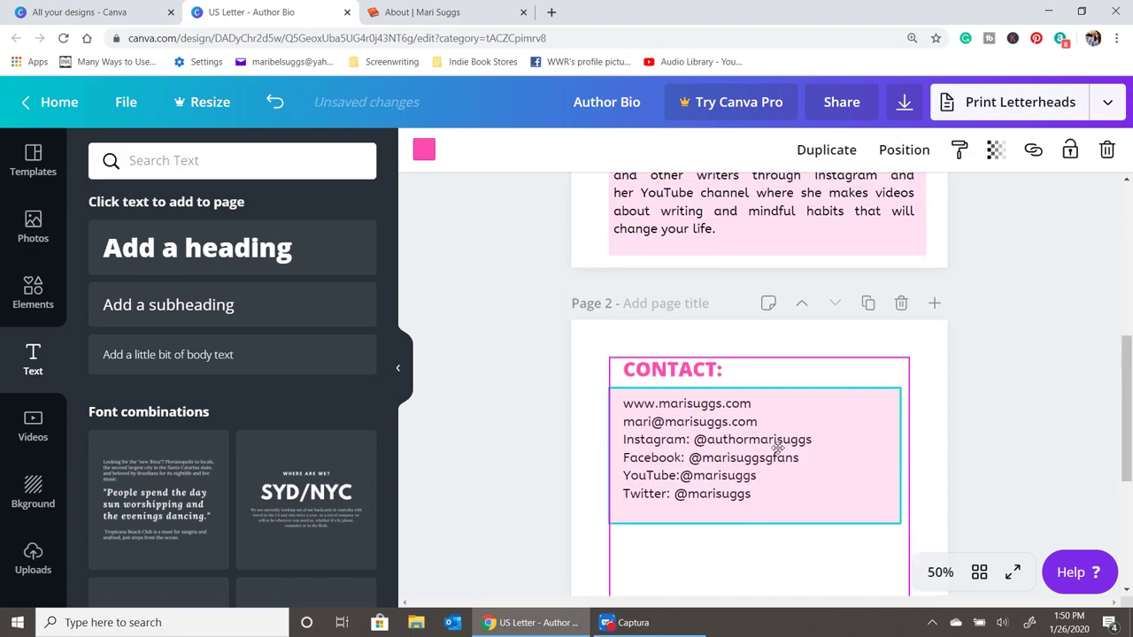
click(711, 587)
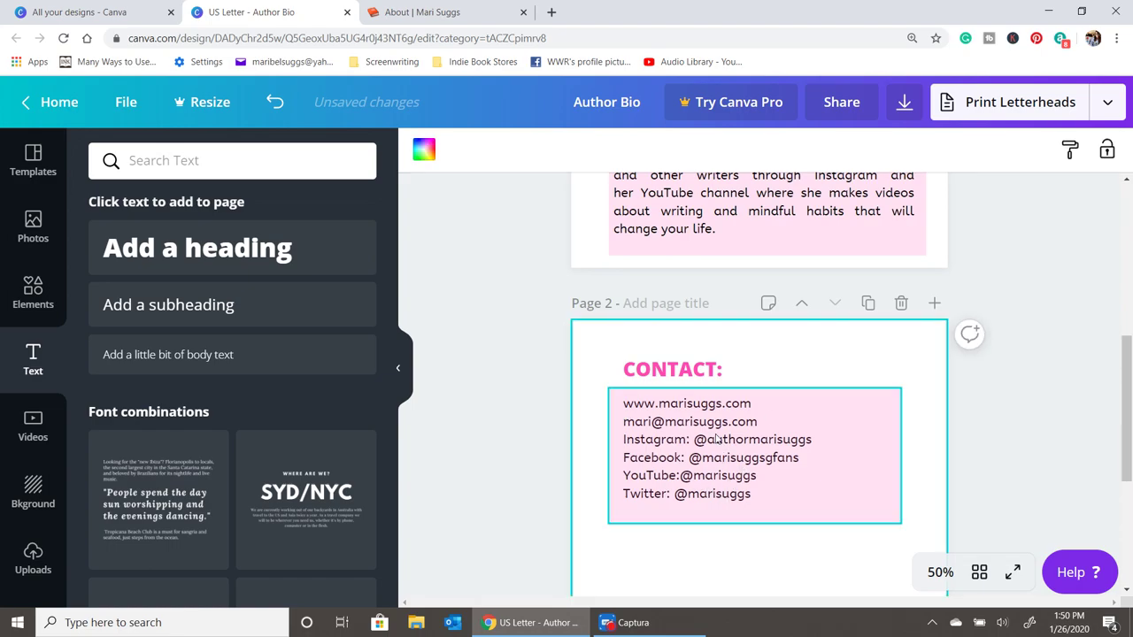
scroll(717, 439, down, 3)
scroll(715, 445, down, 1)
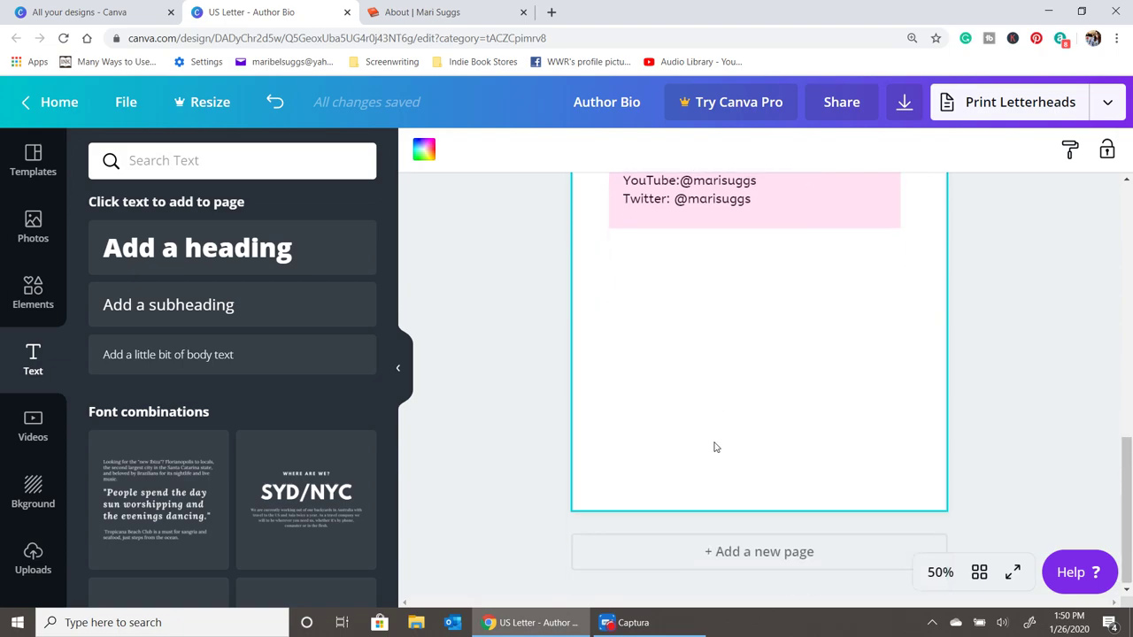
click(741, 232)
- Add a new heading below the contact box reading 'Product Information:'
click(691, 270)
click(204, 248)
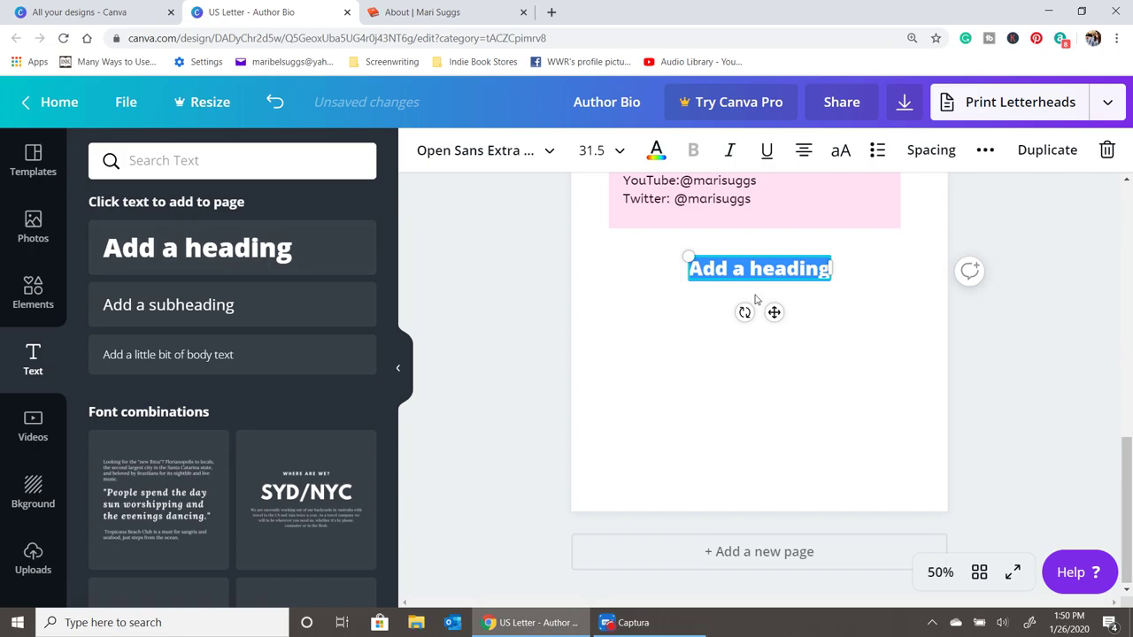
text(Prod)
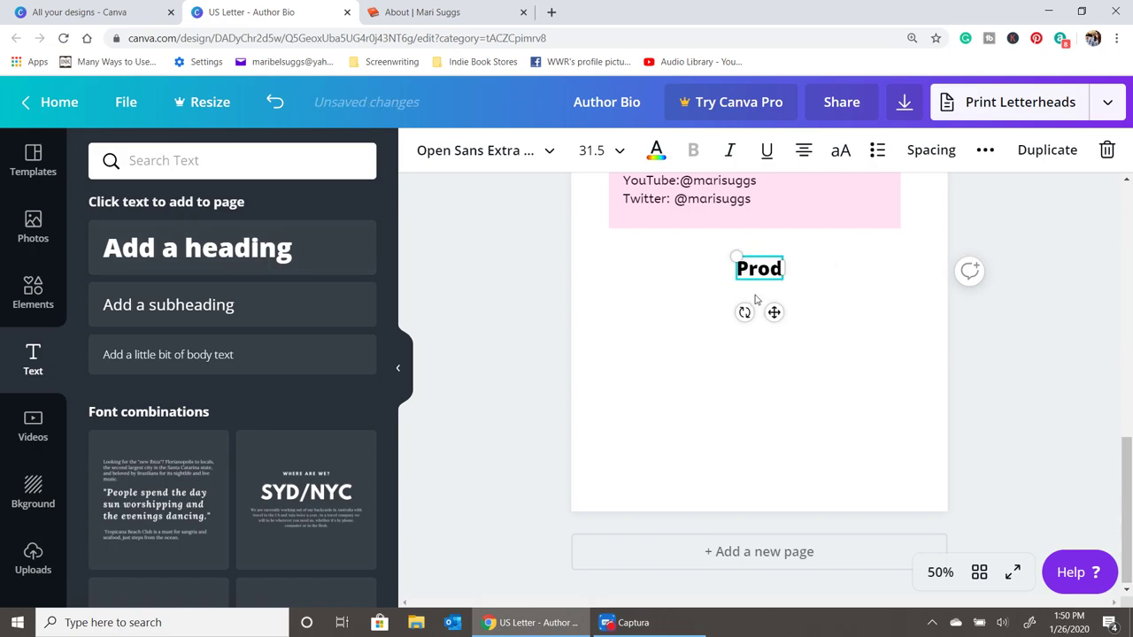
text(uct infr)
key(BackSpace)
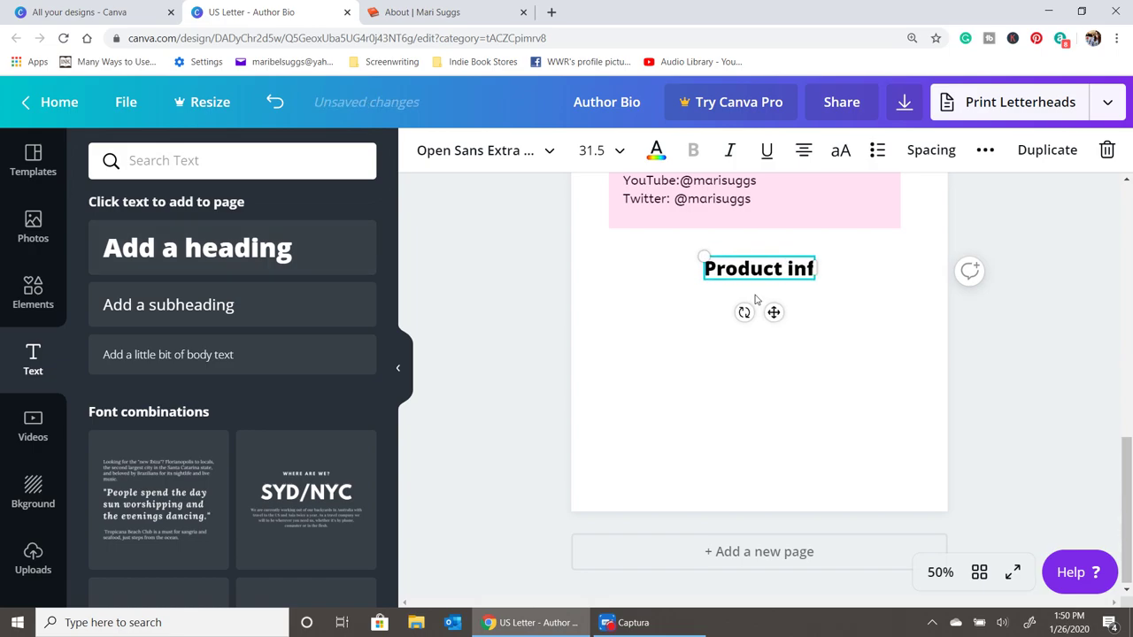
text(oramtion;)
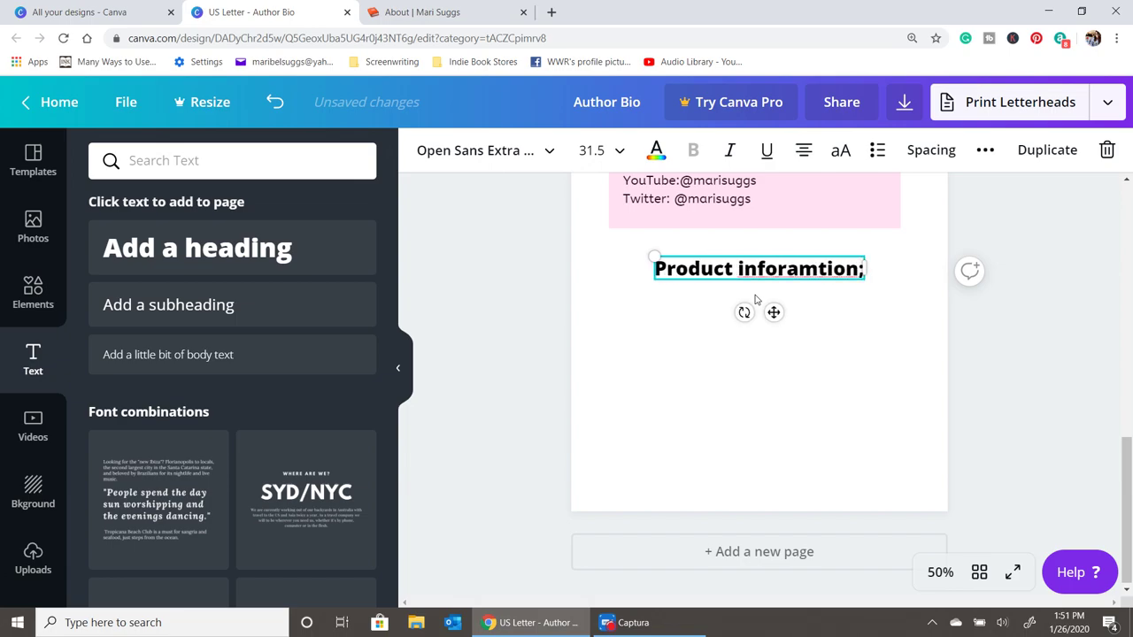
key(BackSpace)
text(:)
key(Return)
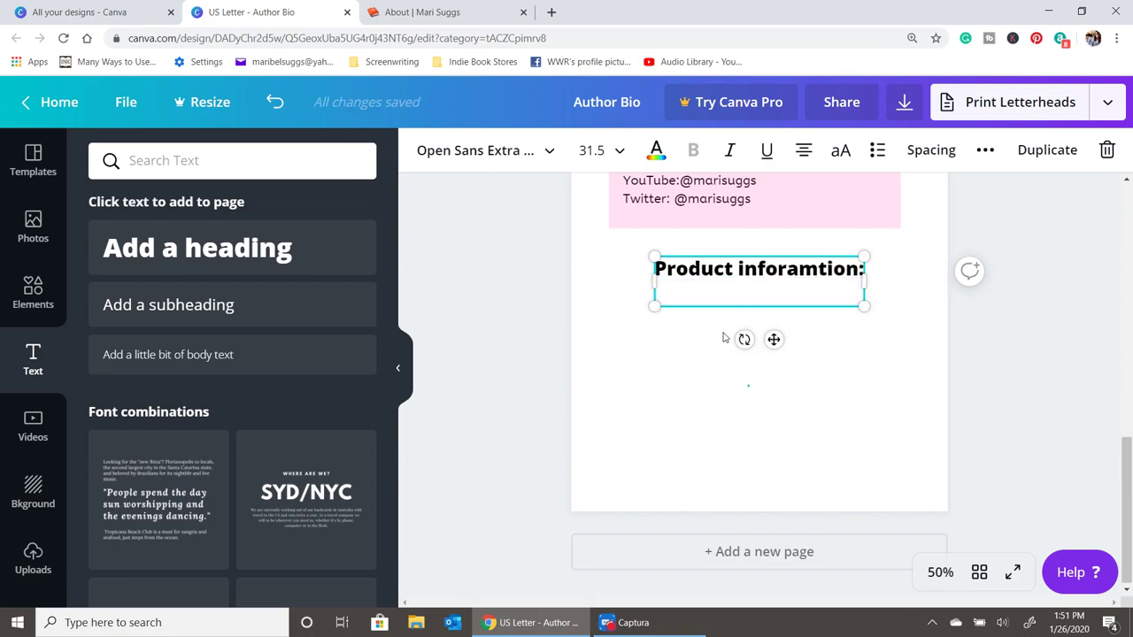
- Correct the misspelled second word of the heading to 'Information'
click(728, 335)
click(744, 281)
double_click(745, 282)
text(Info)
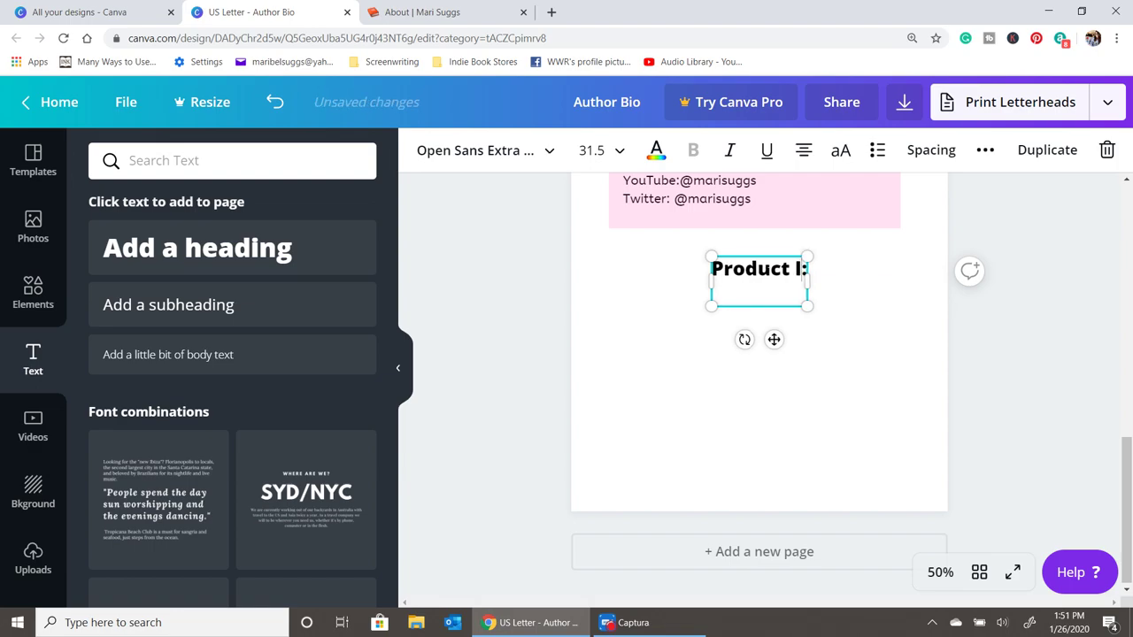
text(rmatin)
key(BackSpace)
text(on)
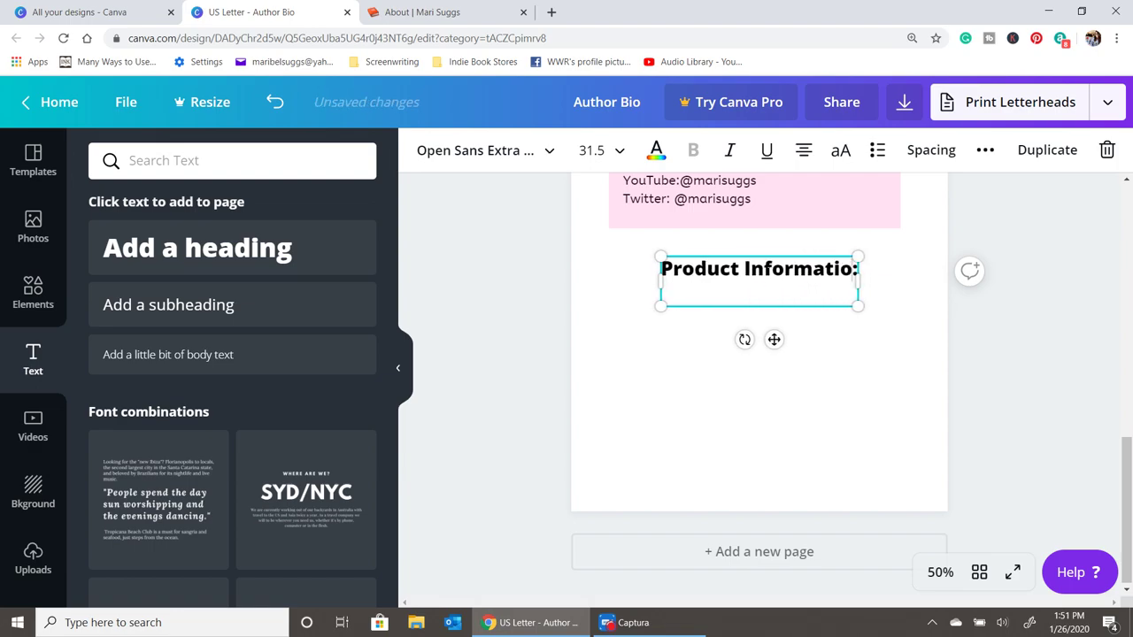
key(Escape)
- Make the heading uppercase, shift it slightly left, colour it pink, and add another heading box
click(771, 283)
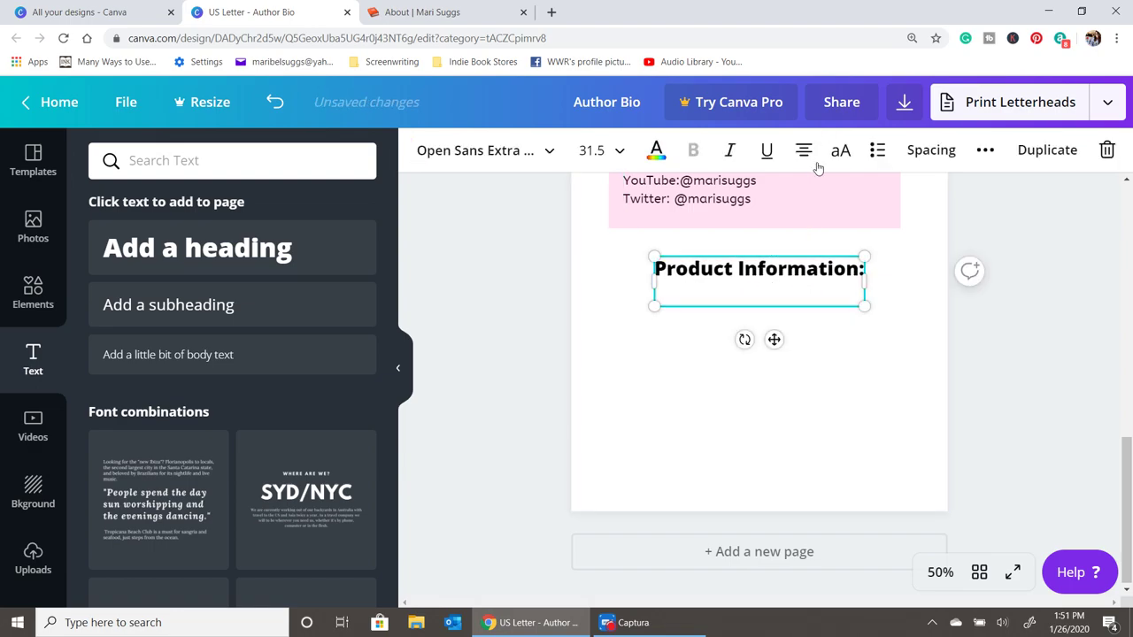
click(840, 150)
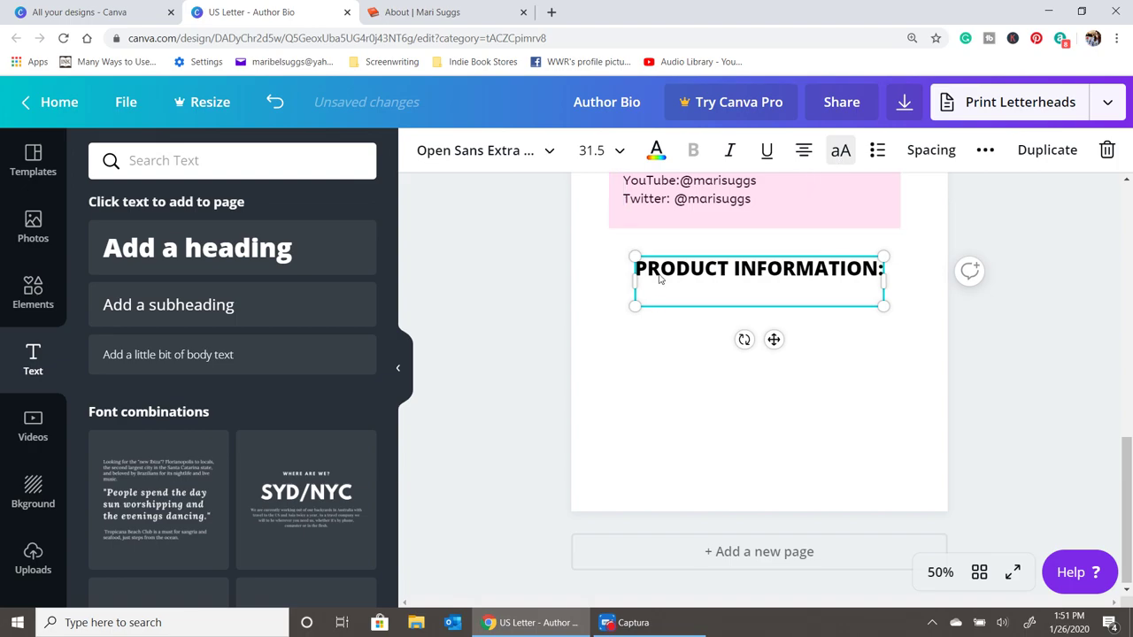
drag(659, 280, 633, 279)
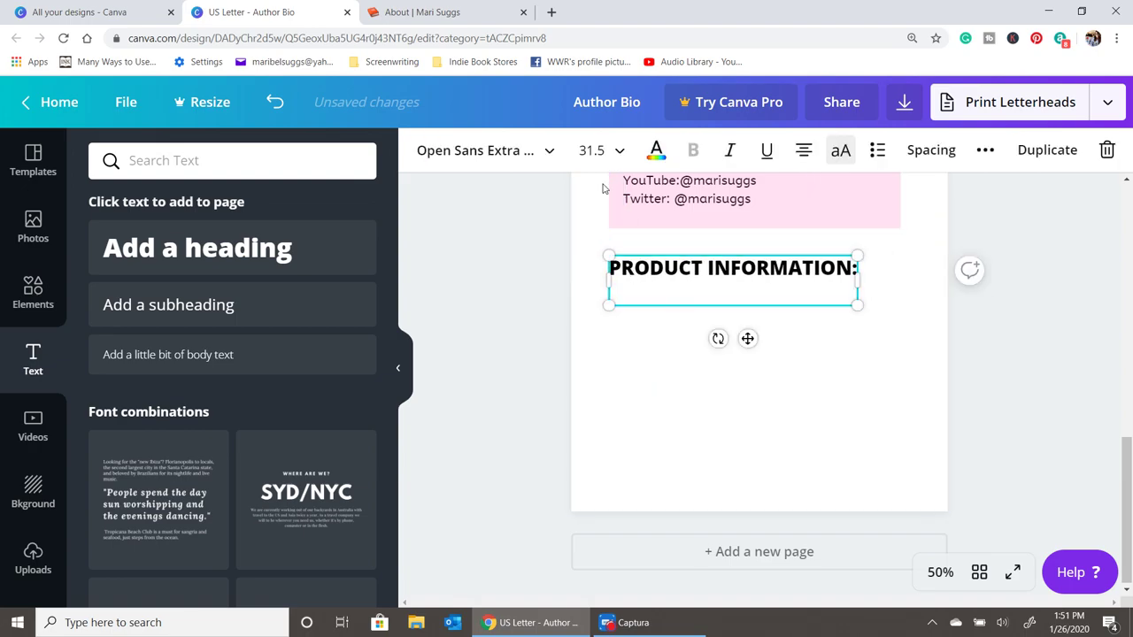
click(656, 150)
click(156, 333)
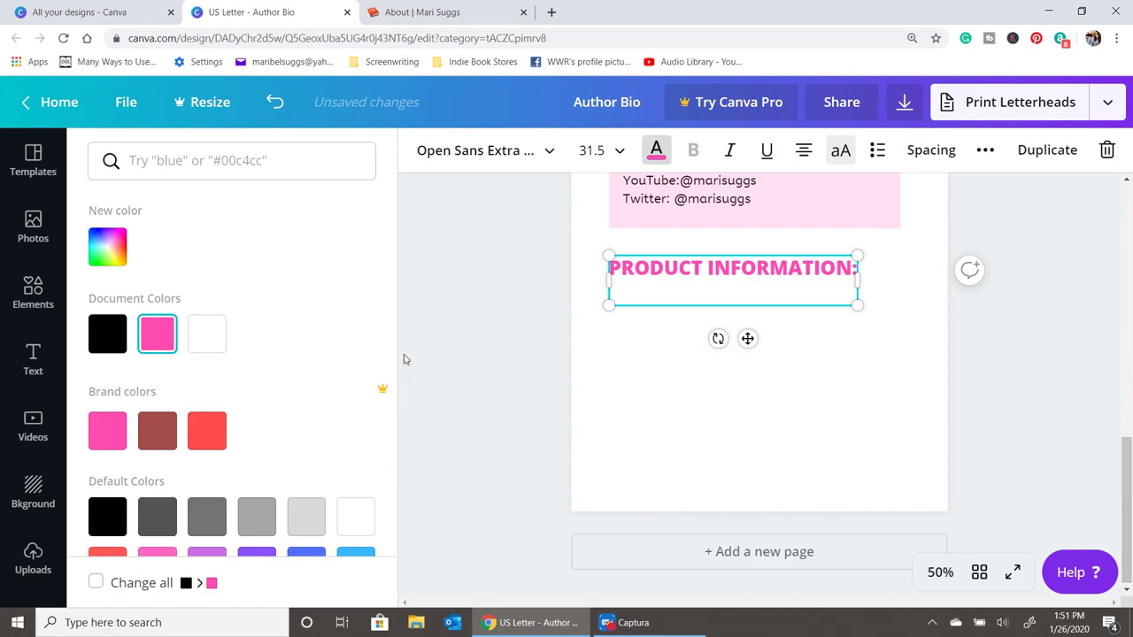
key(Escape)
click(882, 306)
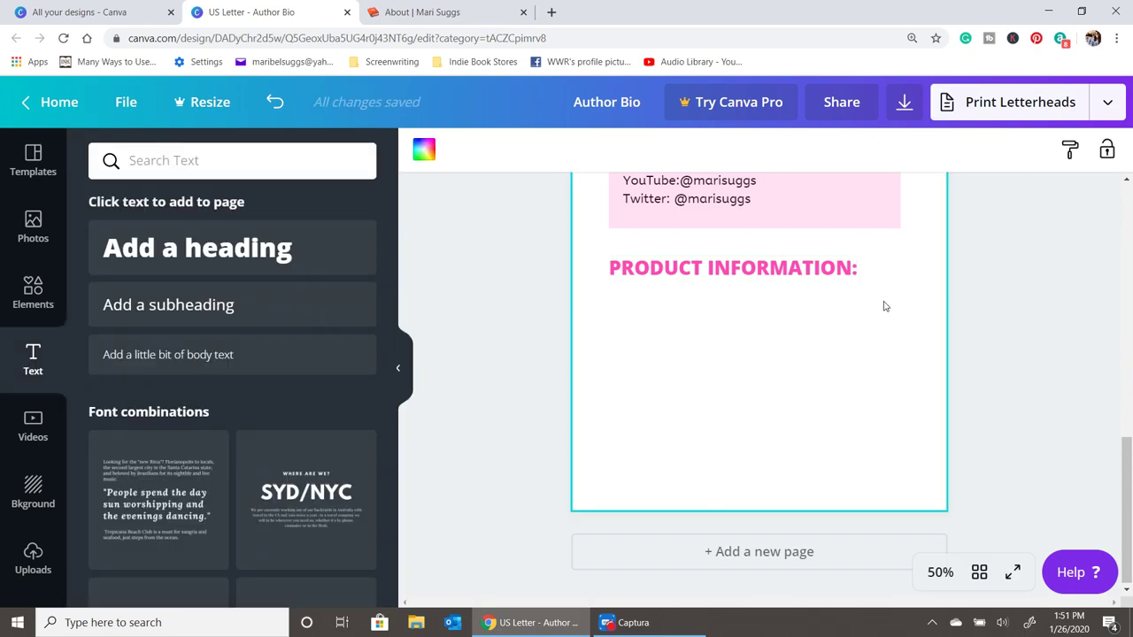
click(215, 256)
- Place the new text box under the pink heading, reading 'Author:' plus the author's name
click(707, 363)
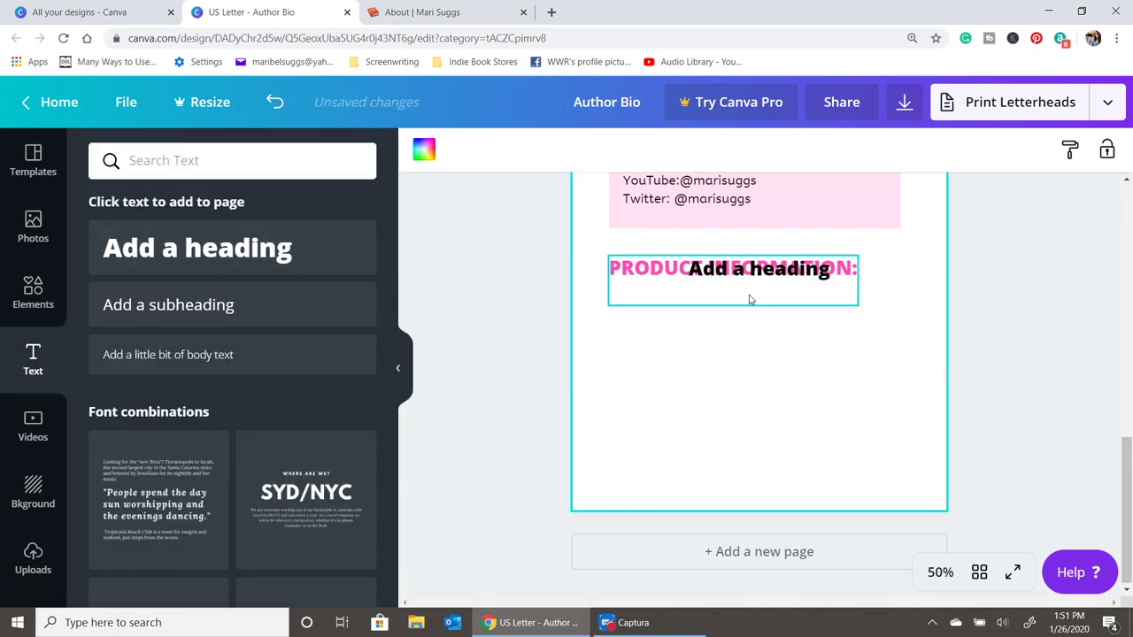
drag(749, 300, 677, 292)
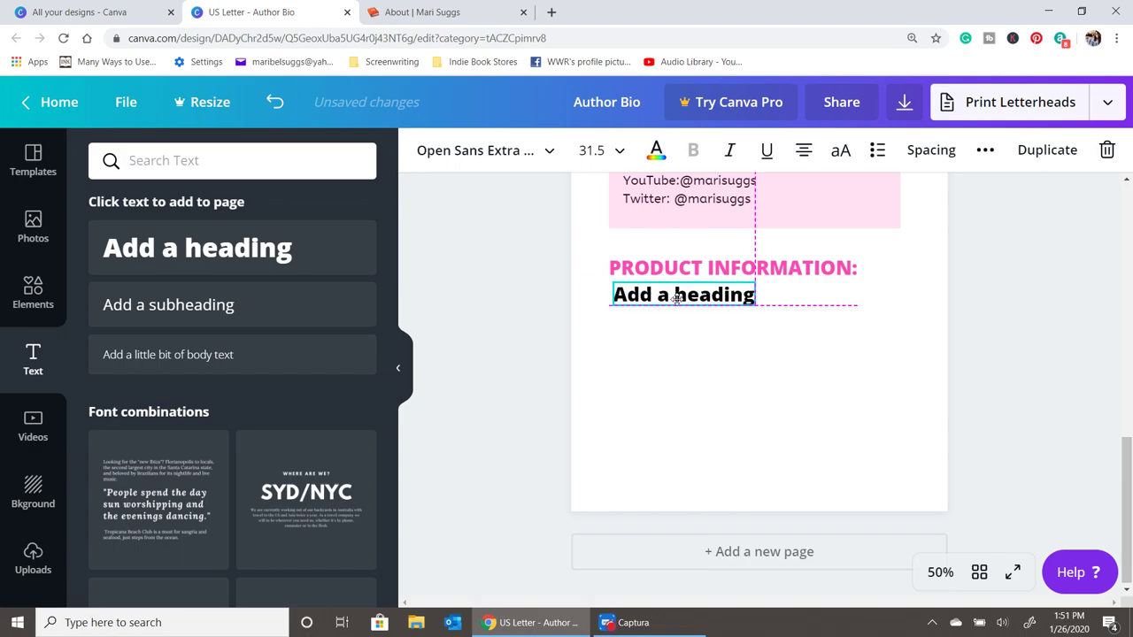
triple_click(756, 295)
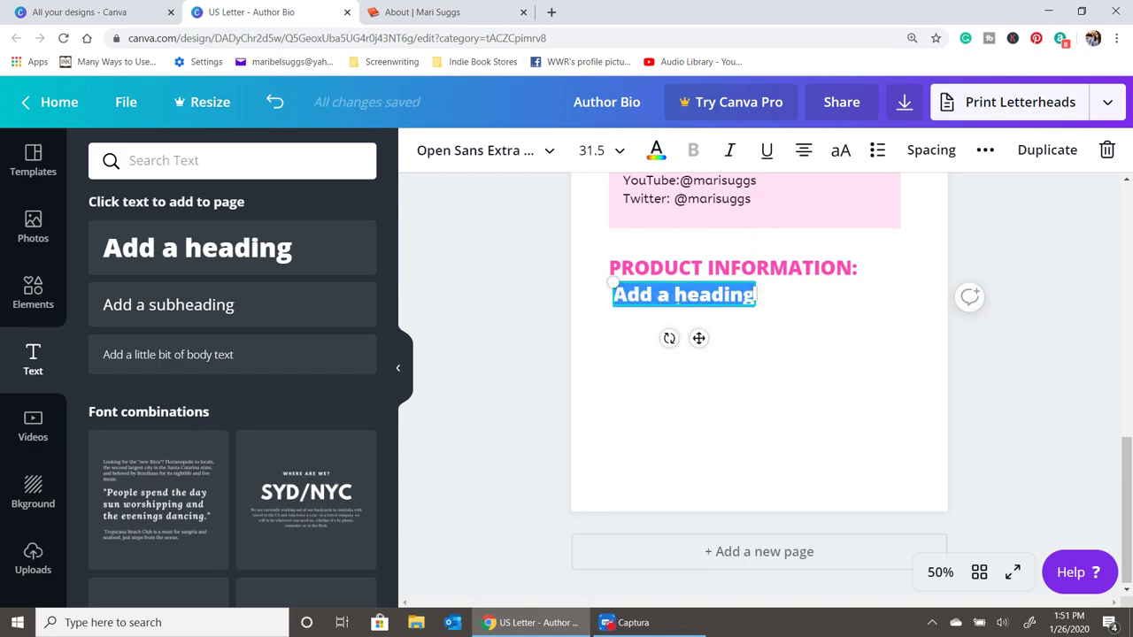
text(/aut)
key(BackSpace)
key(BackSpace)
key(BackSpace)
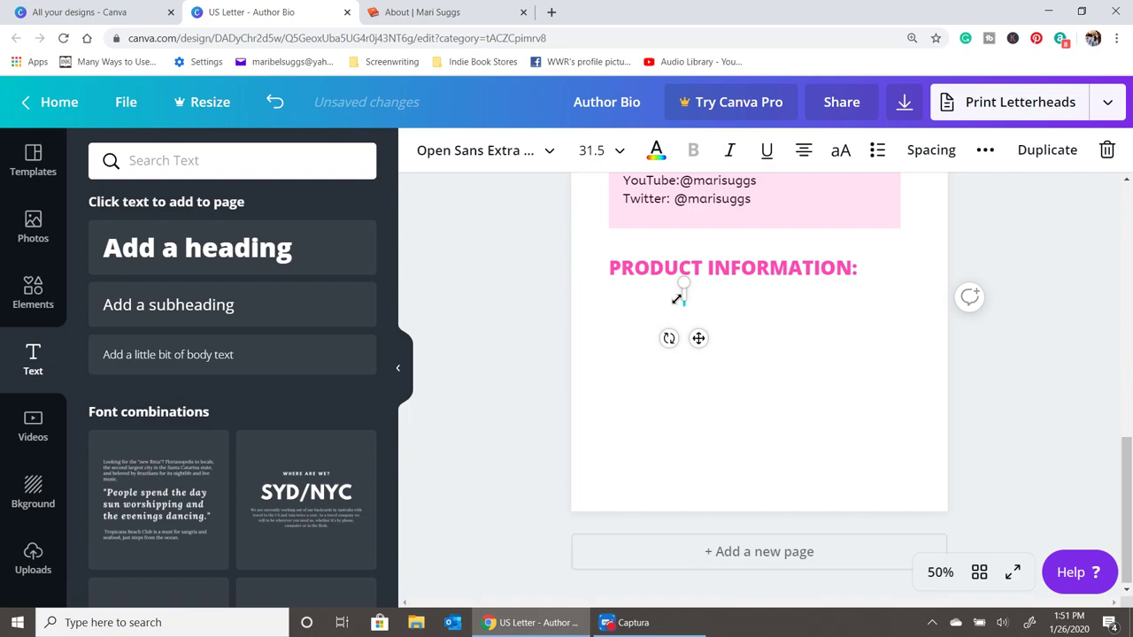
text(Author:)
key(Return)
text(Mari)
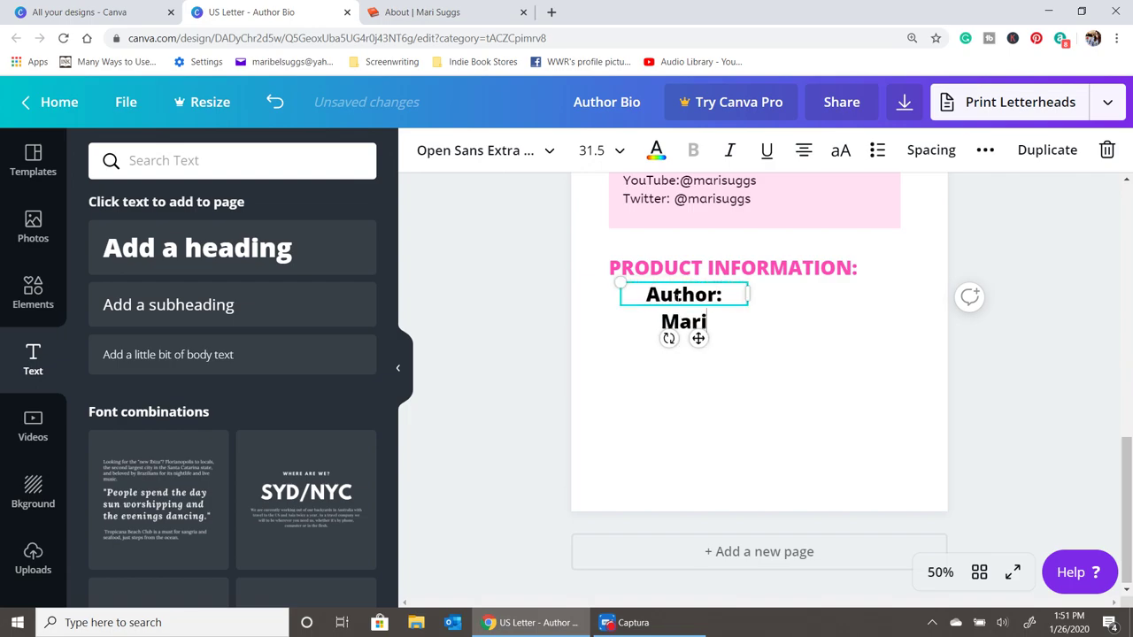
text( Suggs)
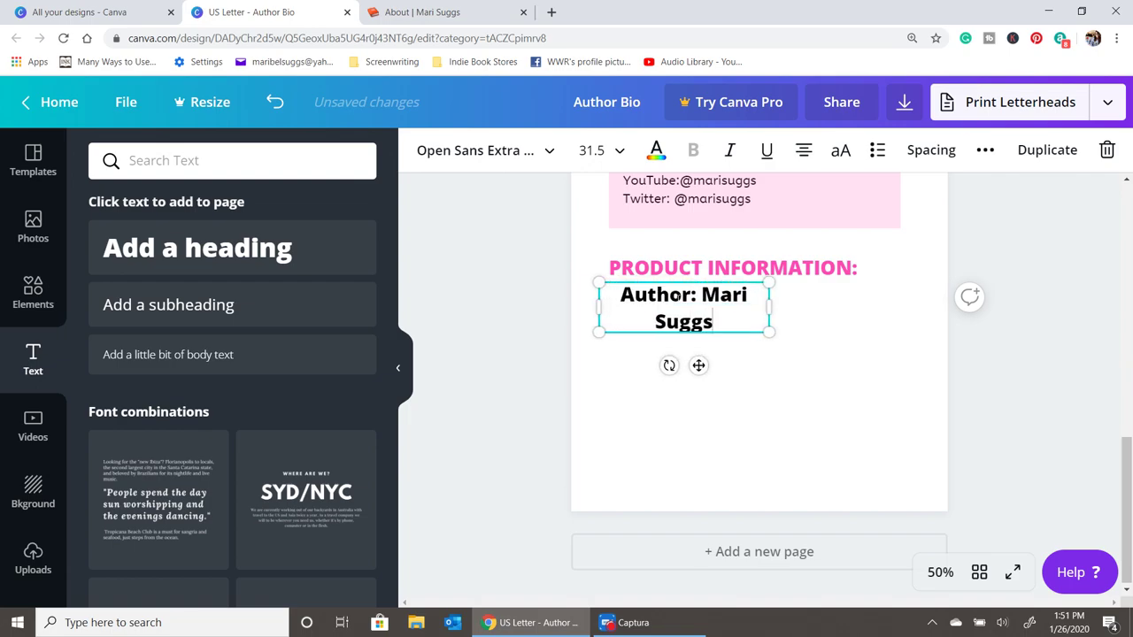
drag(767, 307, 858, 294)
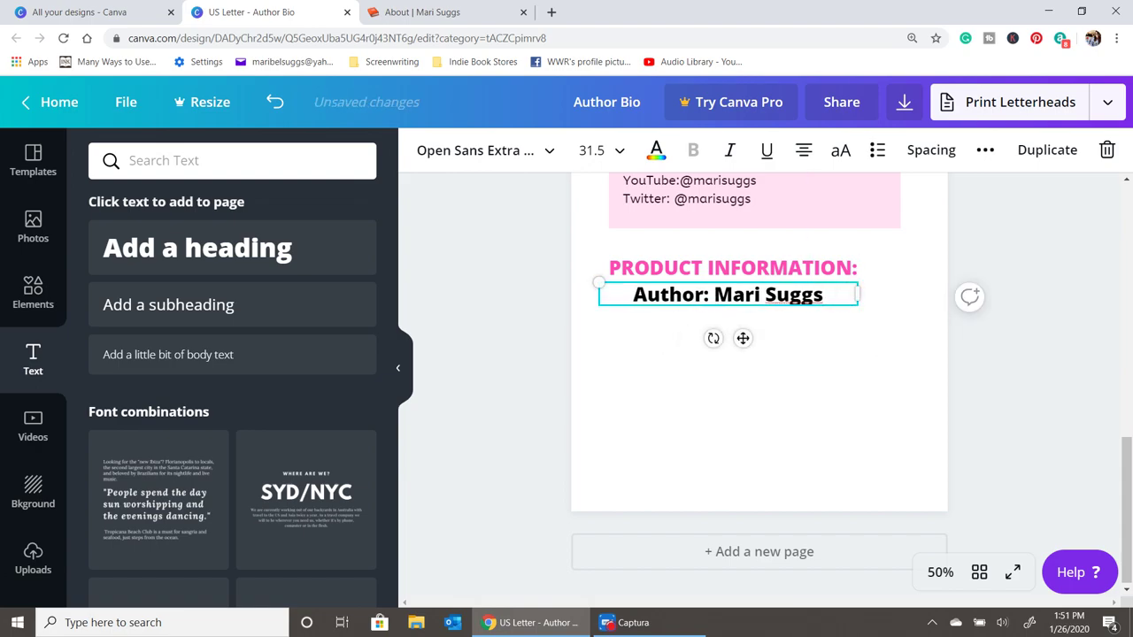
- Add the lines 'Title: Between Us' and 'Genre: Fiction Contemporary Romance'
text(/tutke)
key(BackSpace)
key(BackSpace)
text(Title: Be)
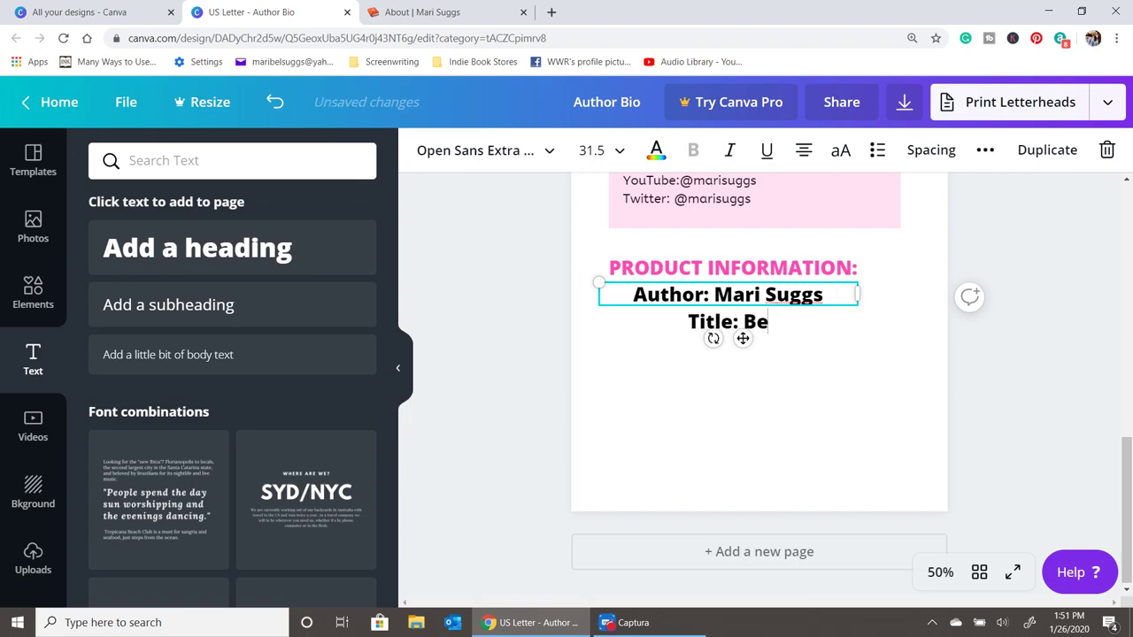
text(tween Us)
key(Return)
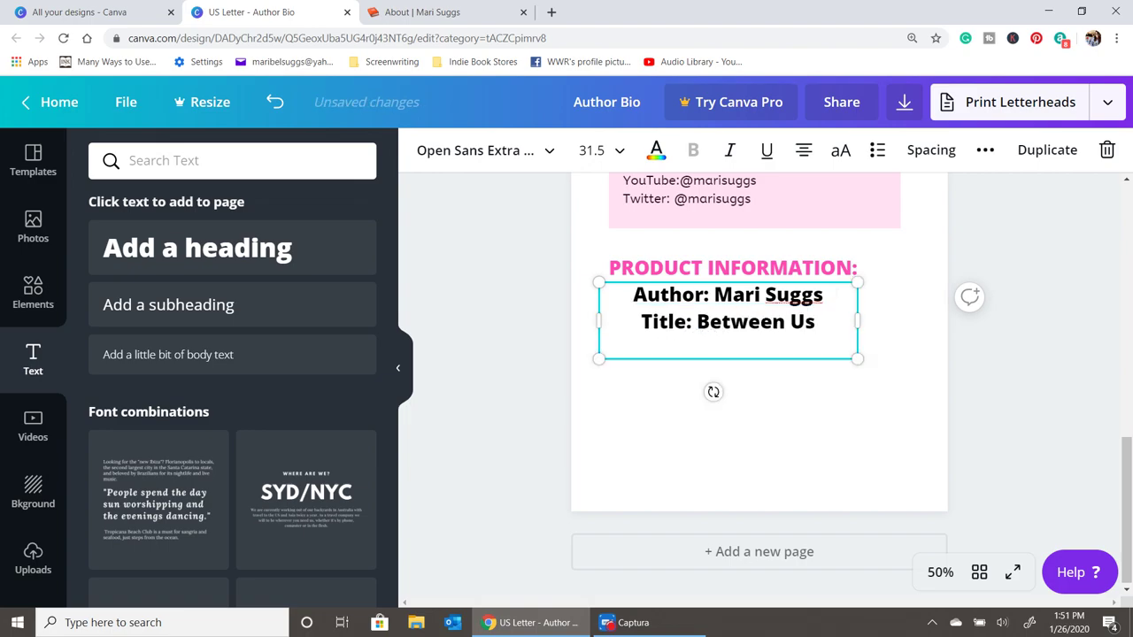
text(Genre: )
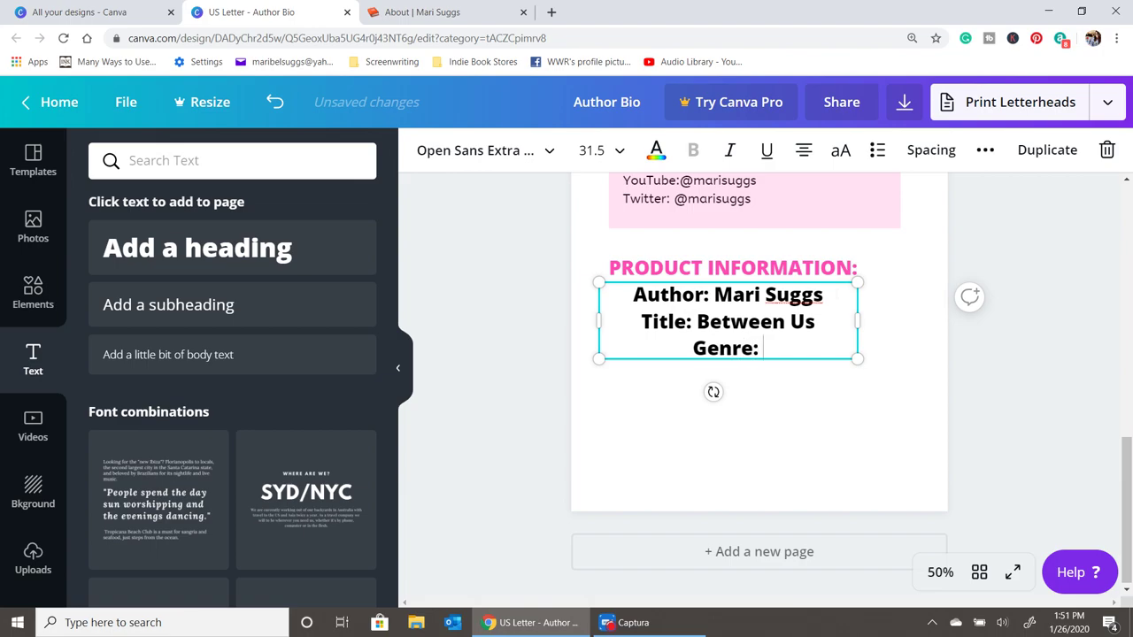
text(Fiction Cont)
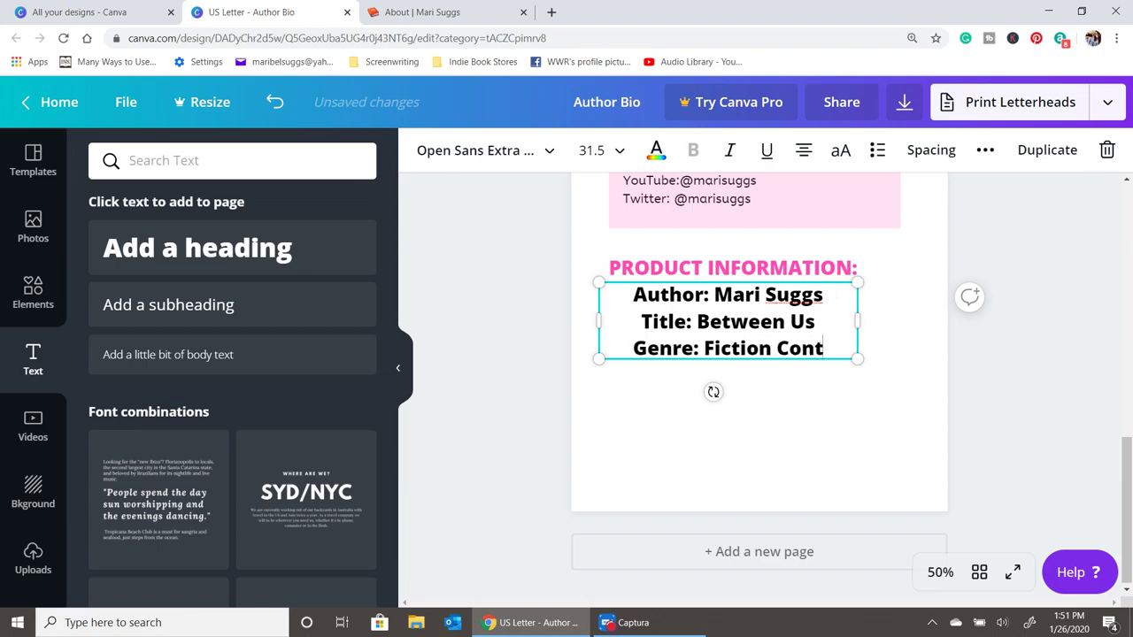
text(emp)
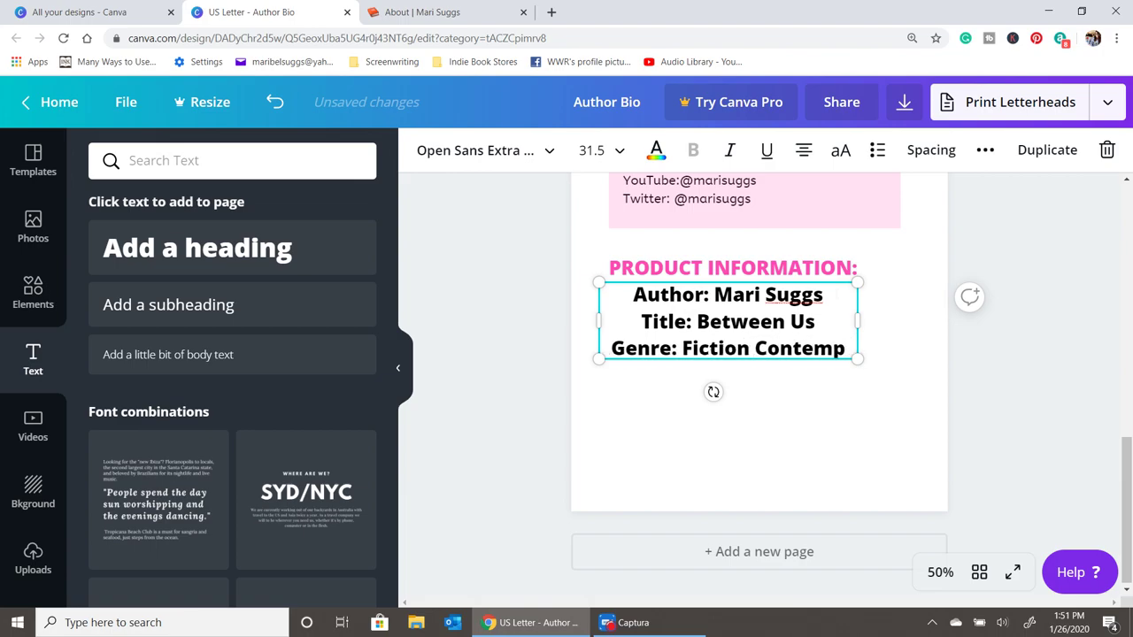
text(orary Romance)
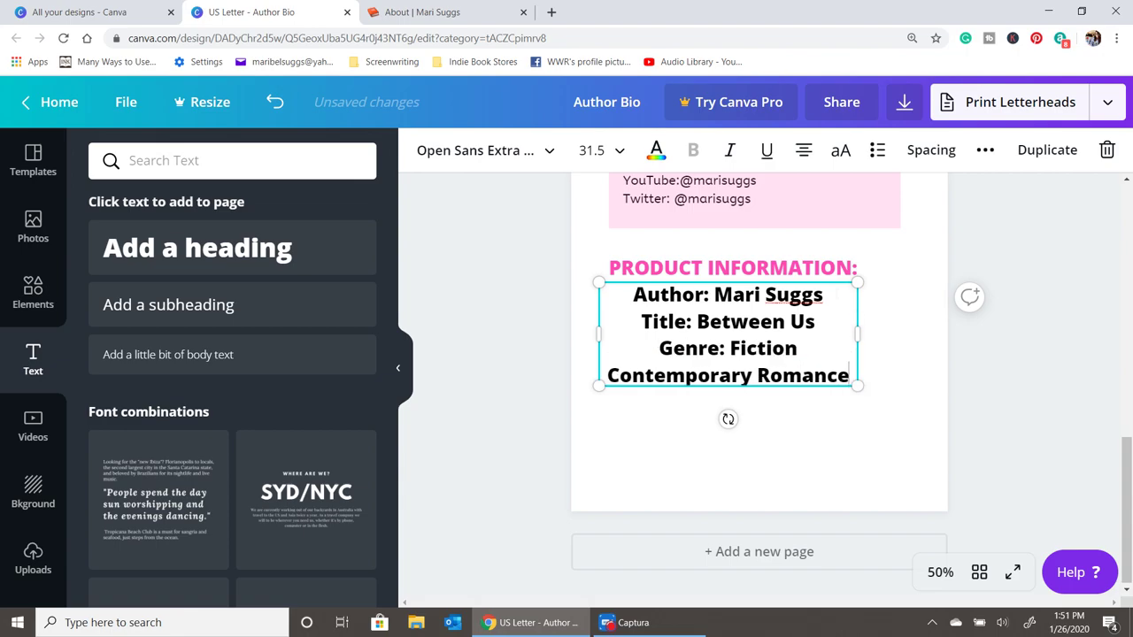
- Add Release Date: March 24, 2020, Available Formats: Paperback and eBook, and Price: $15.99
key(Return)
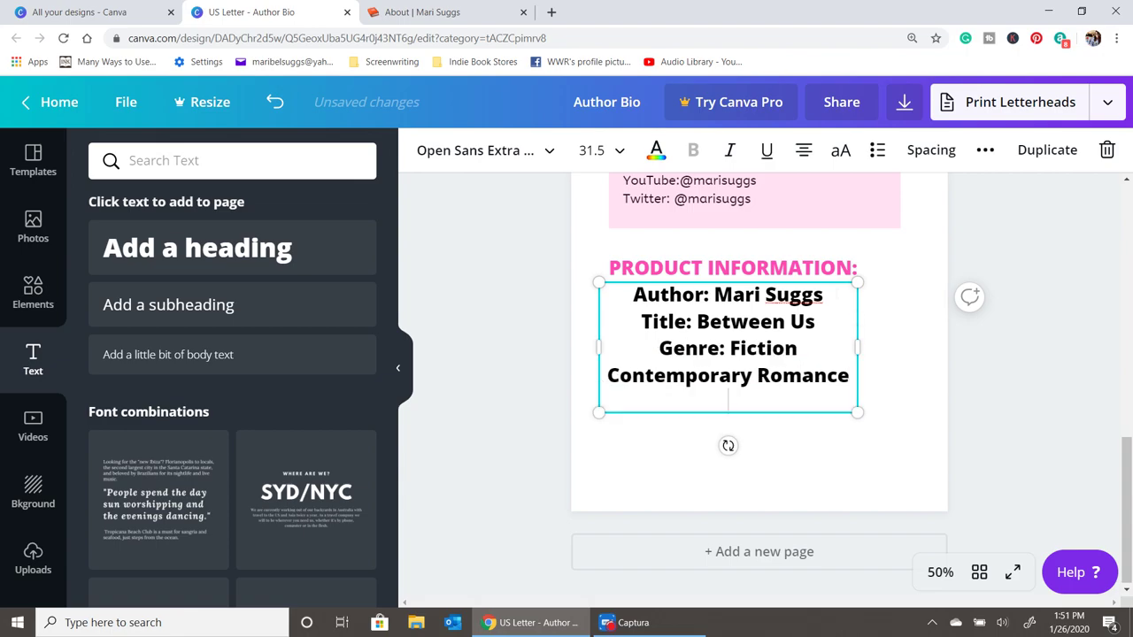
text(Relase dAte:)
key(BackSpace)
key(BackSpace)
key(BackSpace)
key(BackSpace)
key(BackSpace)
key(BackSpace)
text(D)
key(BackSpace)
key(BackSpace)
key(BackSpace)
key(BackSpace)
key(BackSpace)
text(ease DAte)
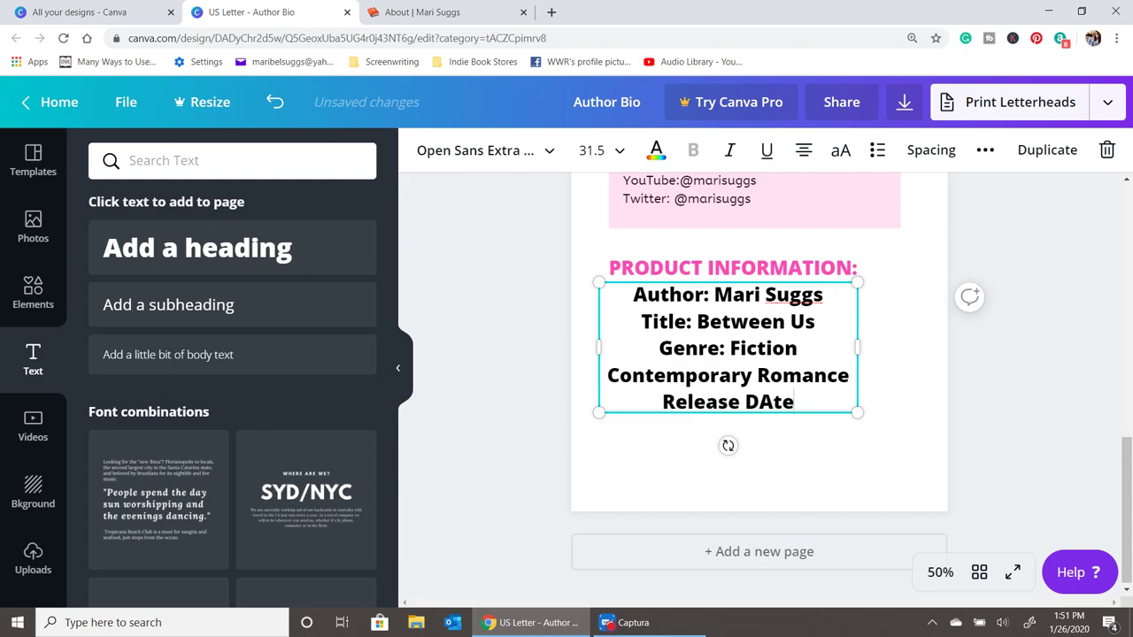
key(BackSpace)
key(BackSpace)
key(BackSpace)
text(ate:)
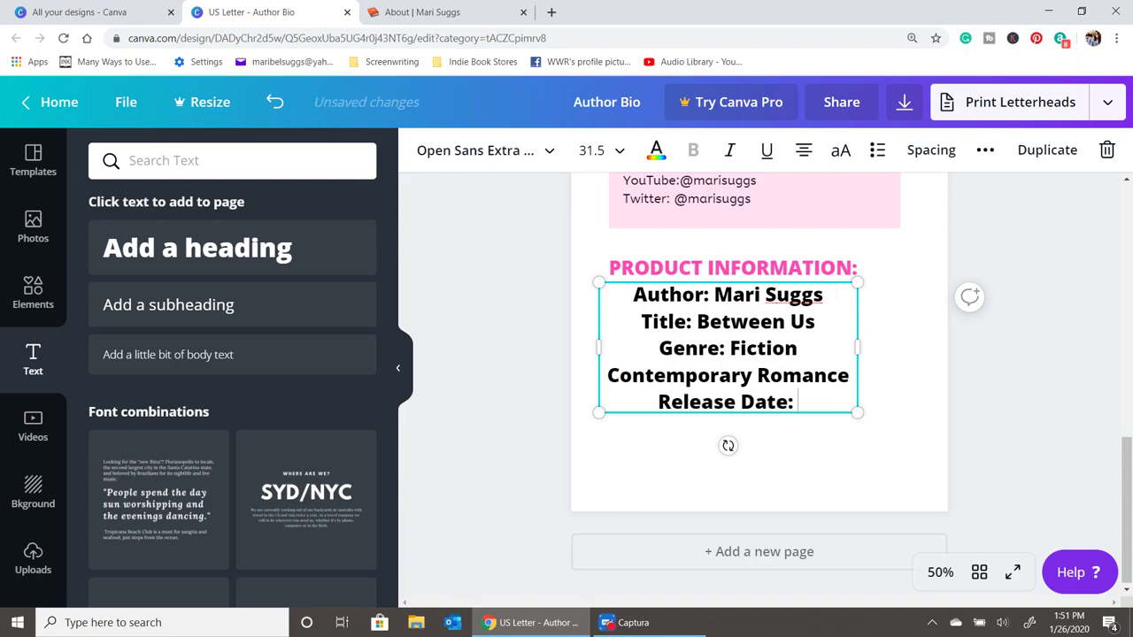
text( March 24)
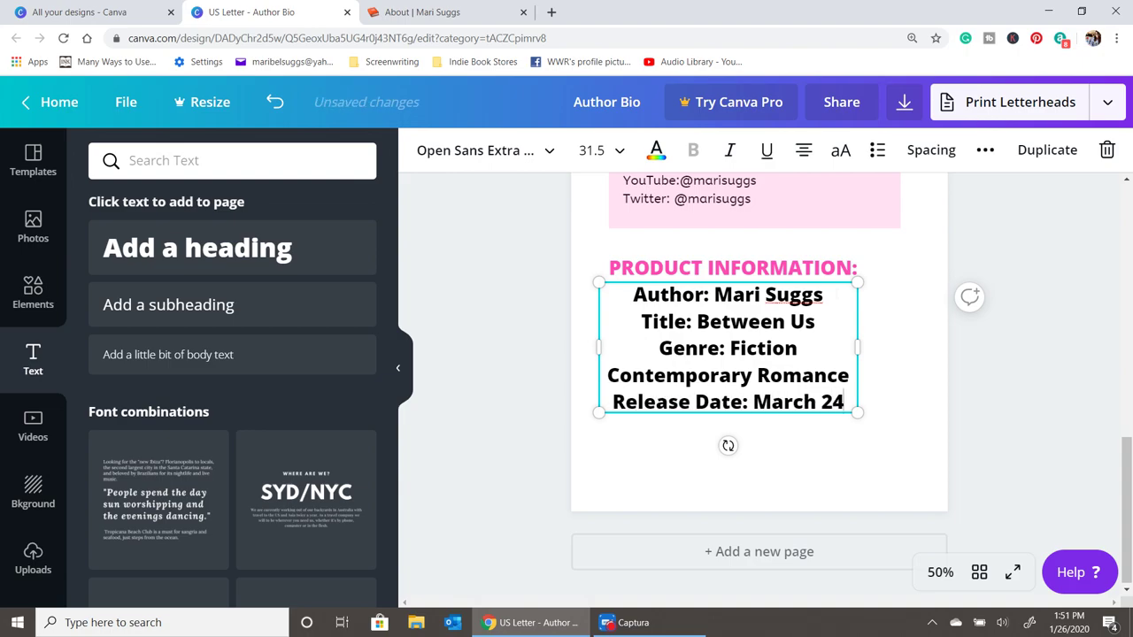
text(, 2020)
key(Return)
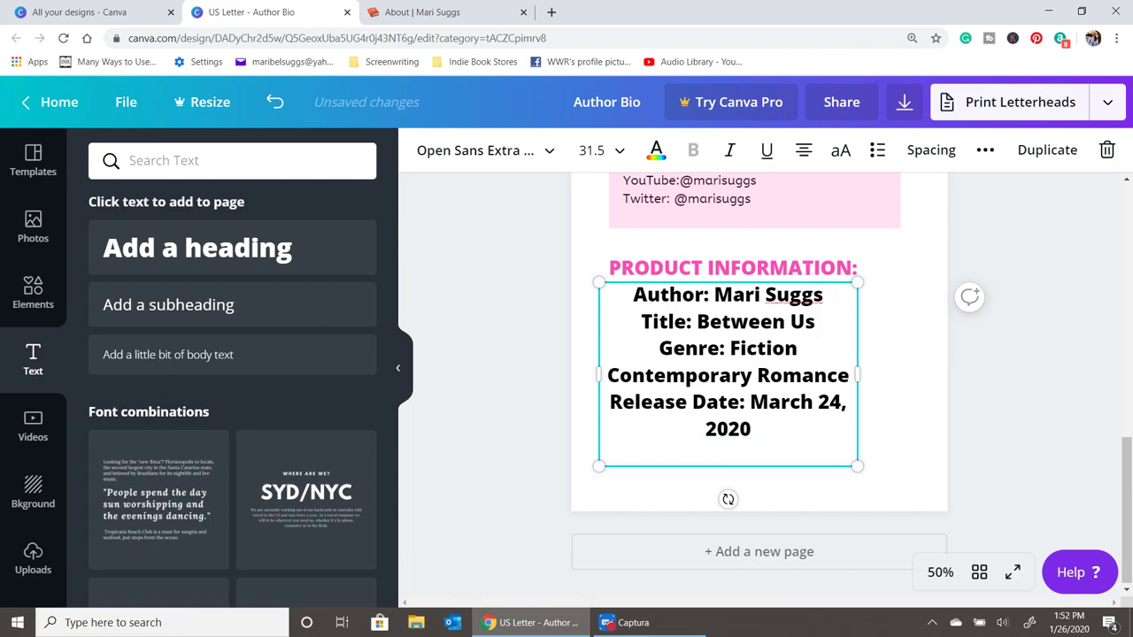
text(Available )
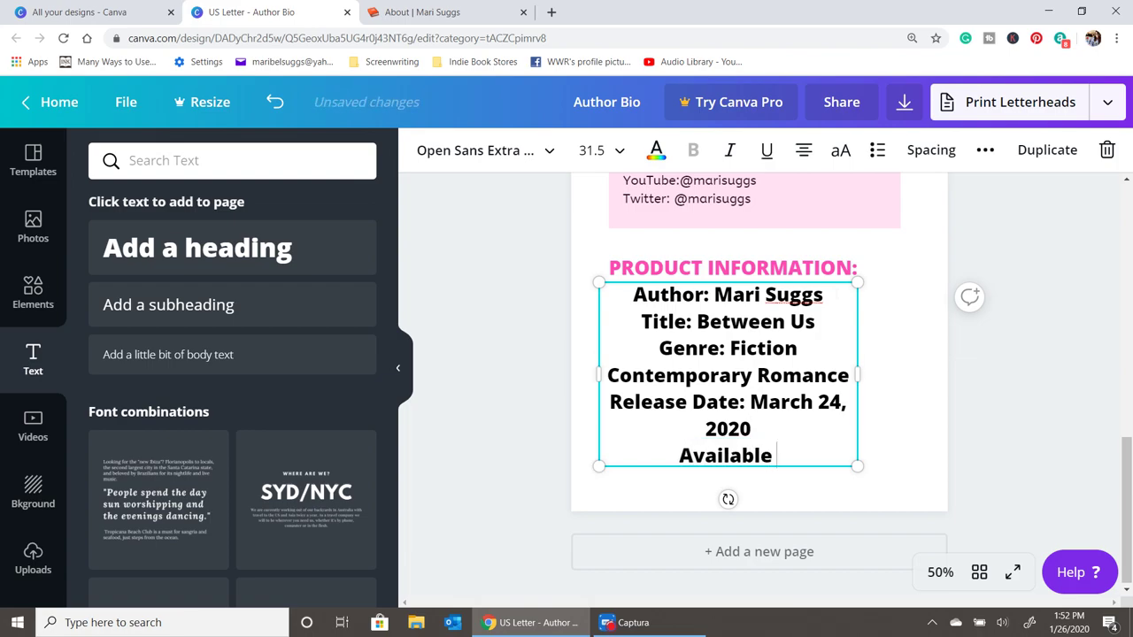
text(Formats: )
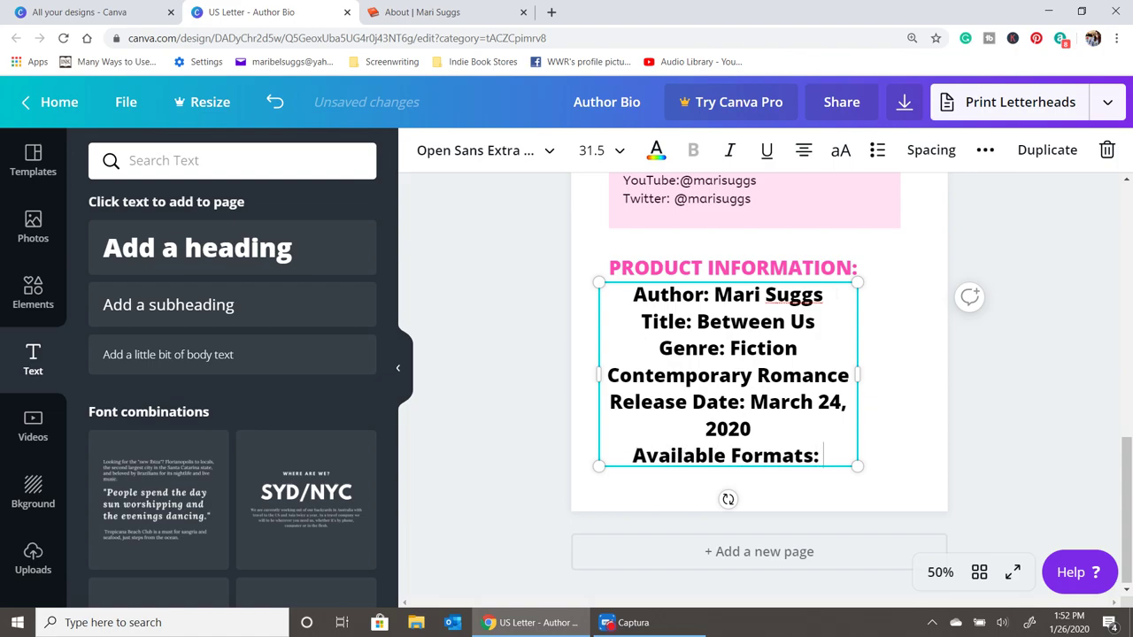
text(Paperba)
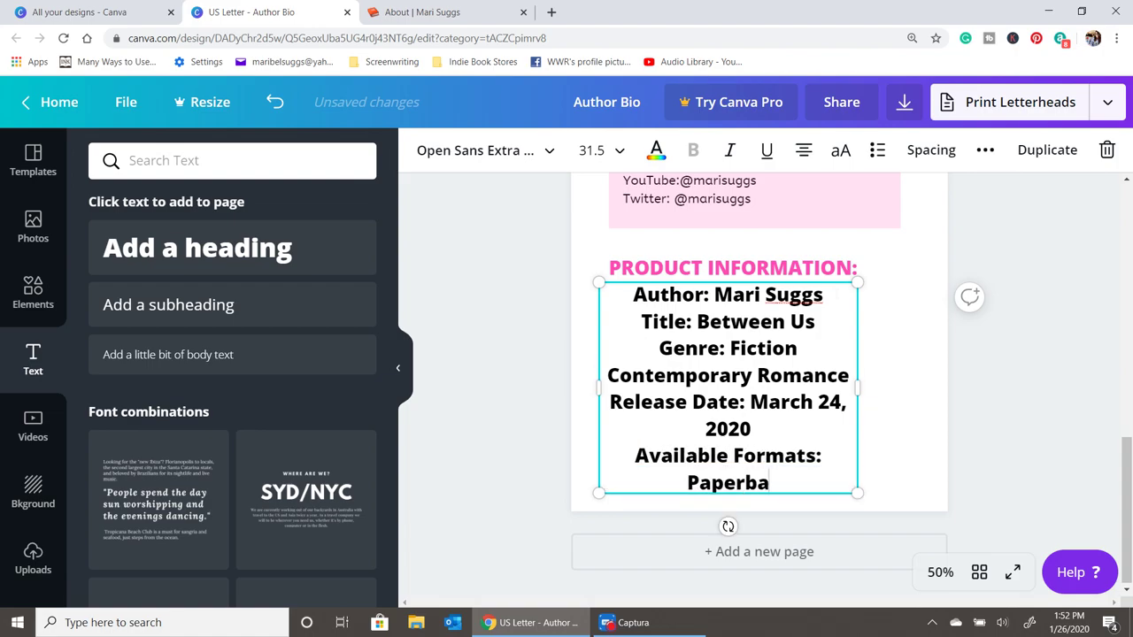
text(ck and)
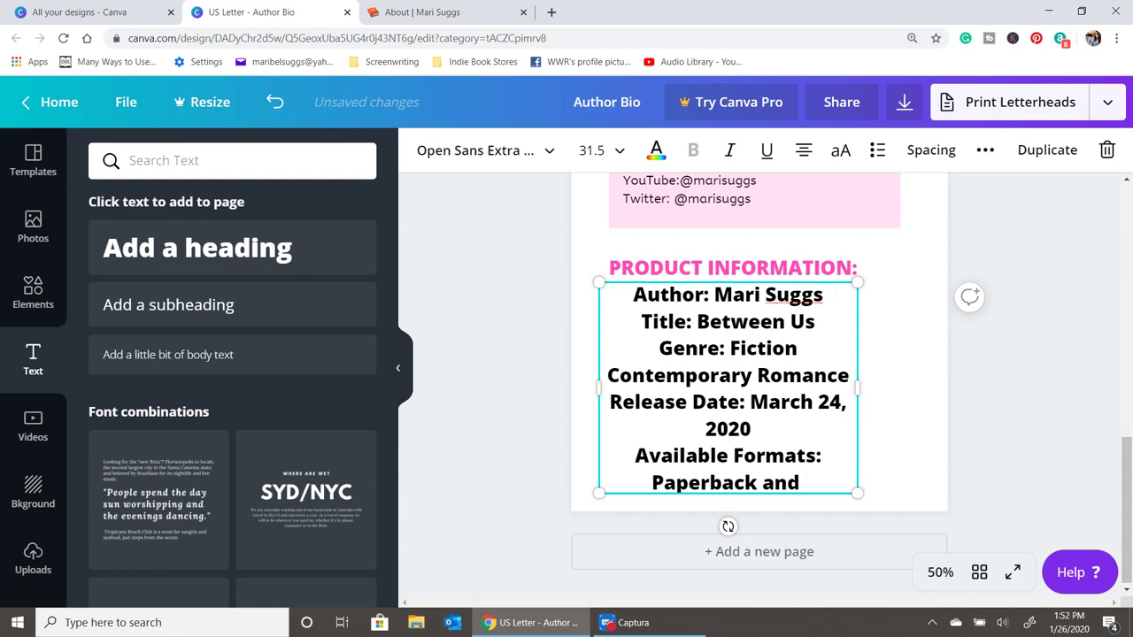
text( eBook)
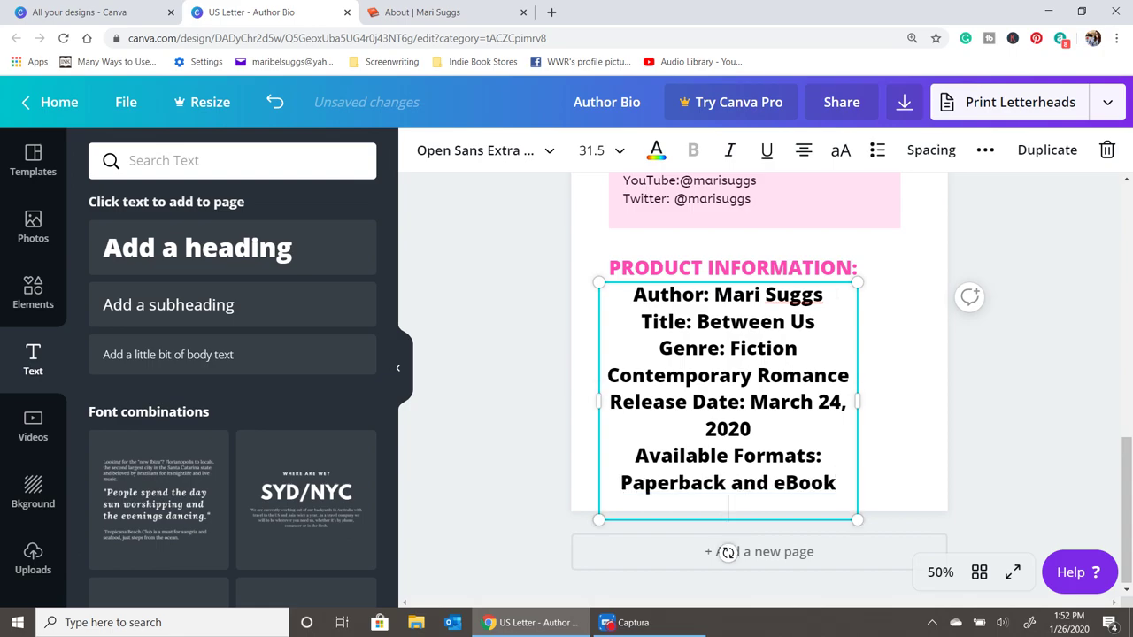
text(Price: $15.)
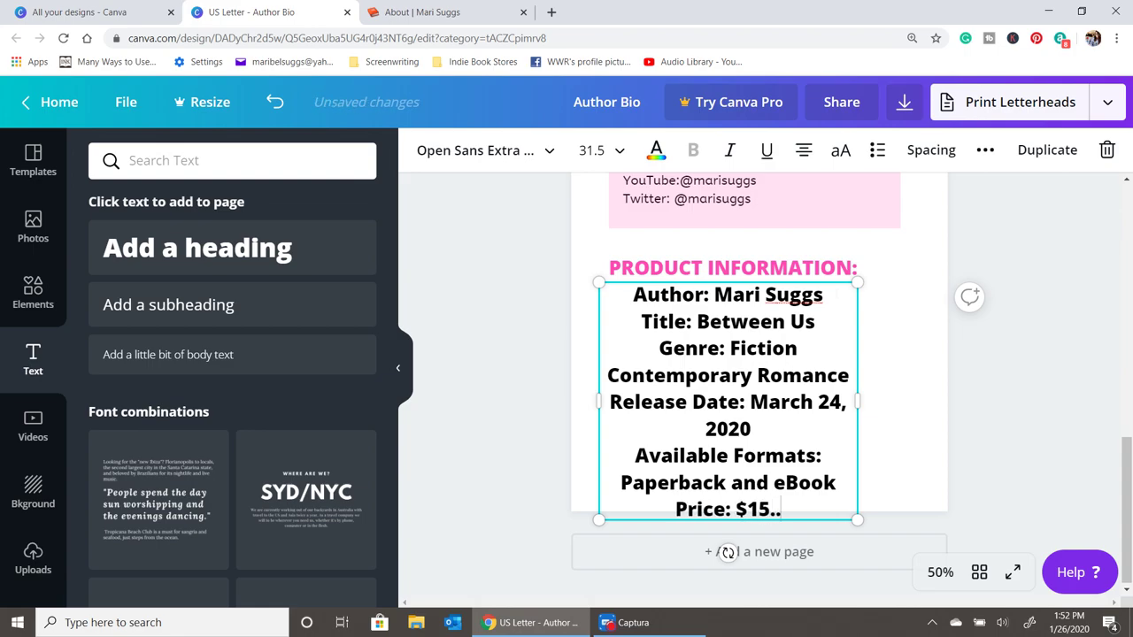
text(0)
key(BackSpace)
text(99)
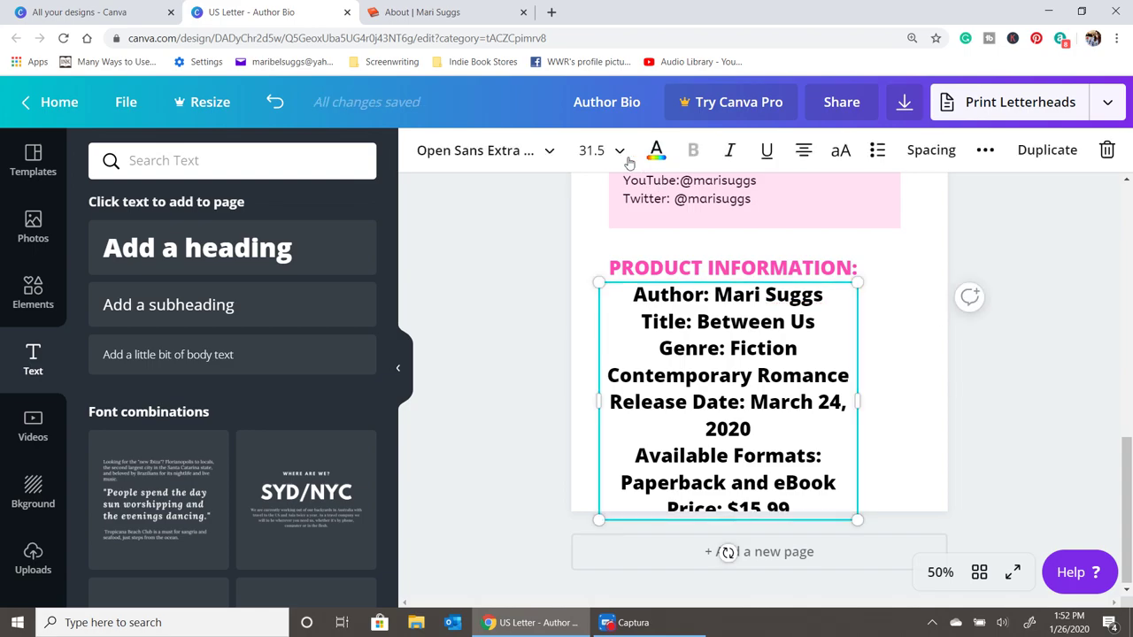
- Set the product information text to ABeeZee at size 21 and widen its box
click(529, 154)
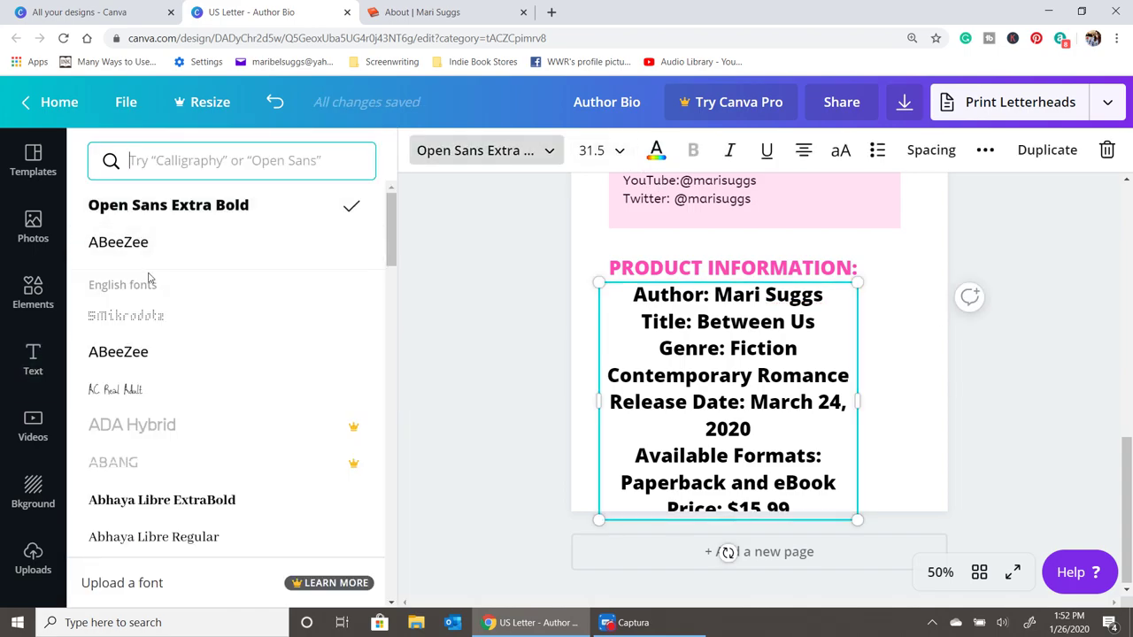
click(157, 244)
click(611, 152)
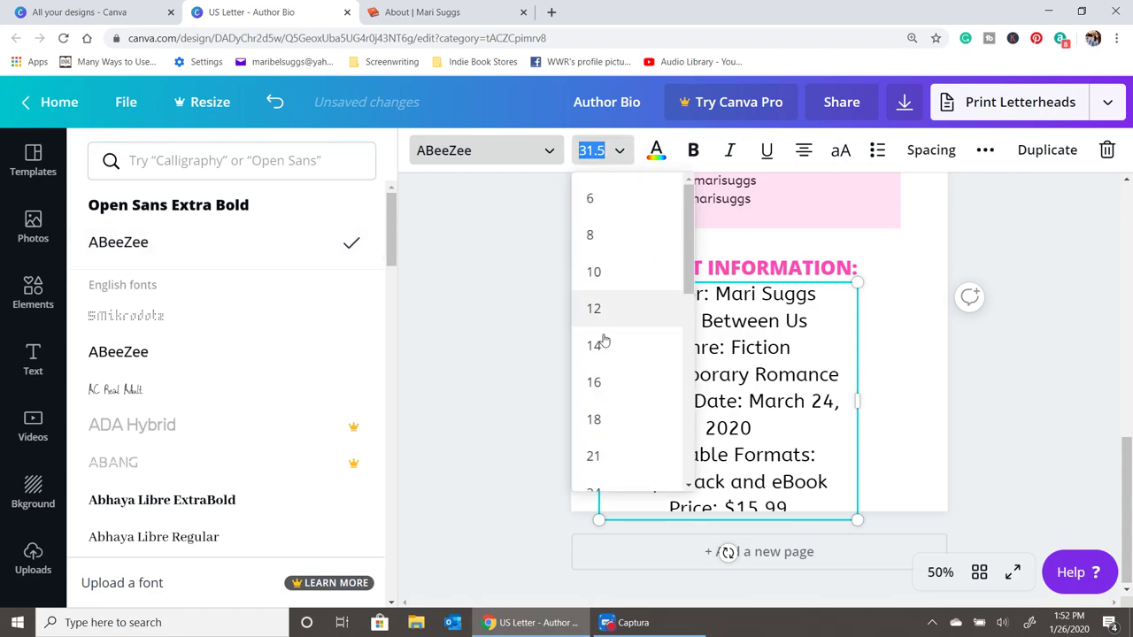
click(596, 456)
drag(856, 340, 900, 336)
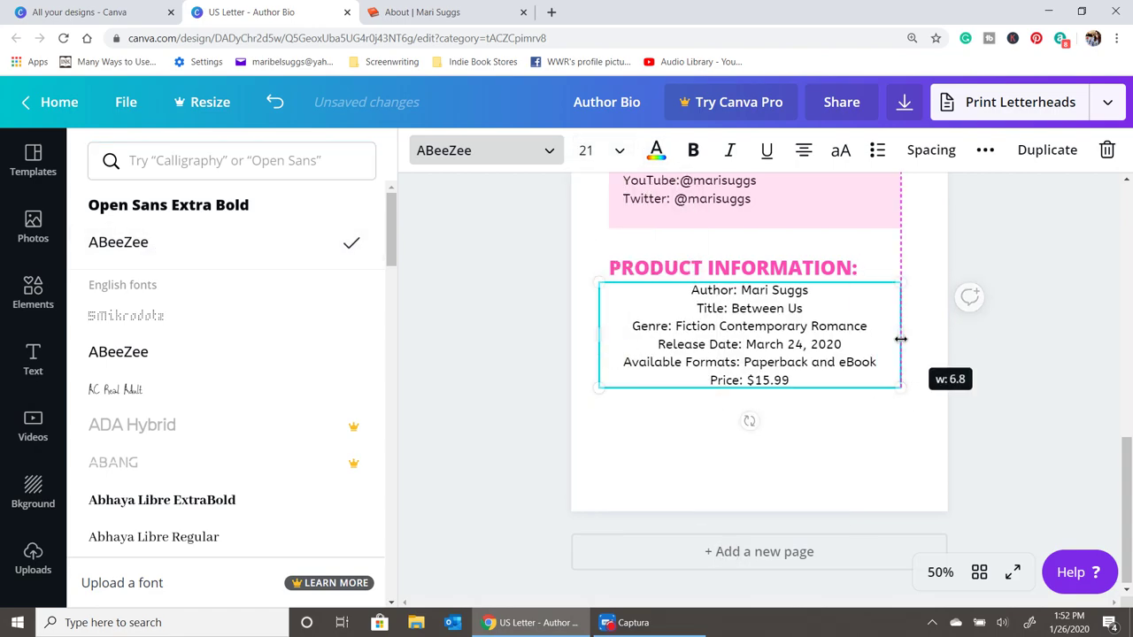
- Left-align every line of the product information list, starting a new line after the price
click(805, 152)
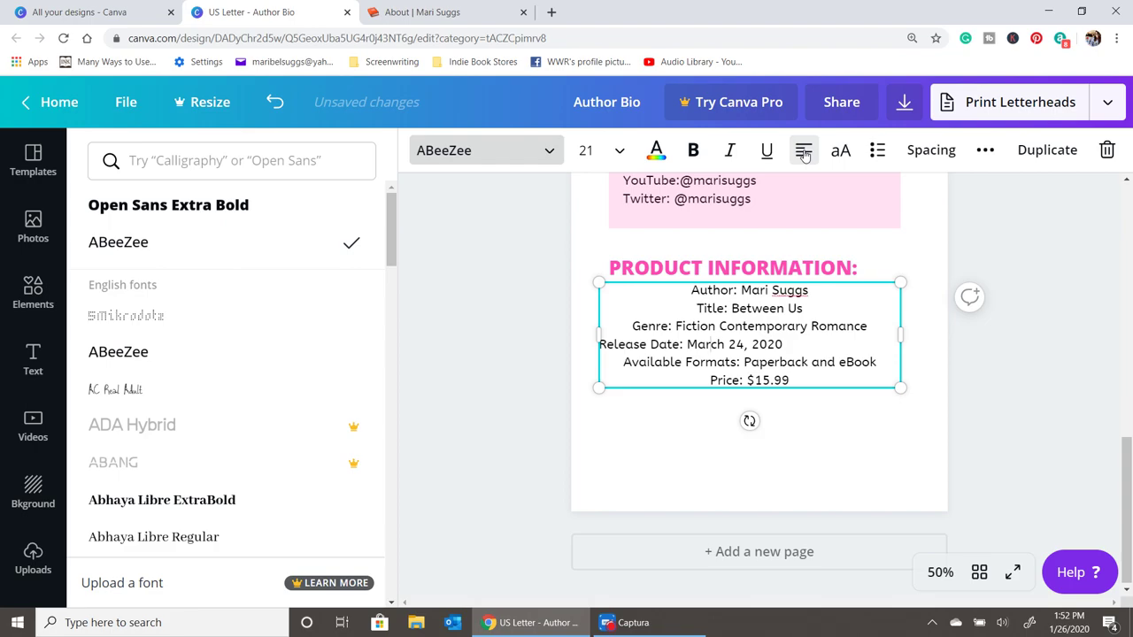
click(801, 308)
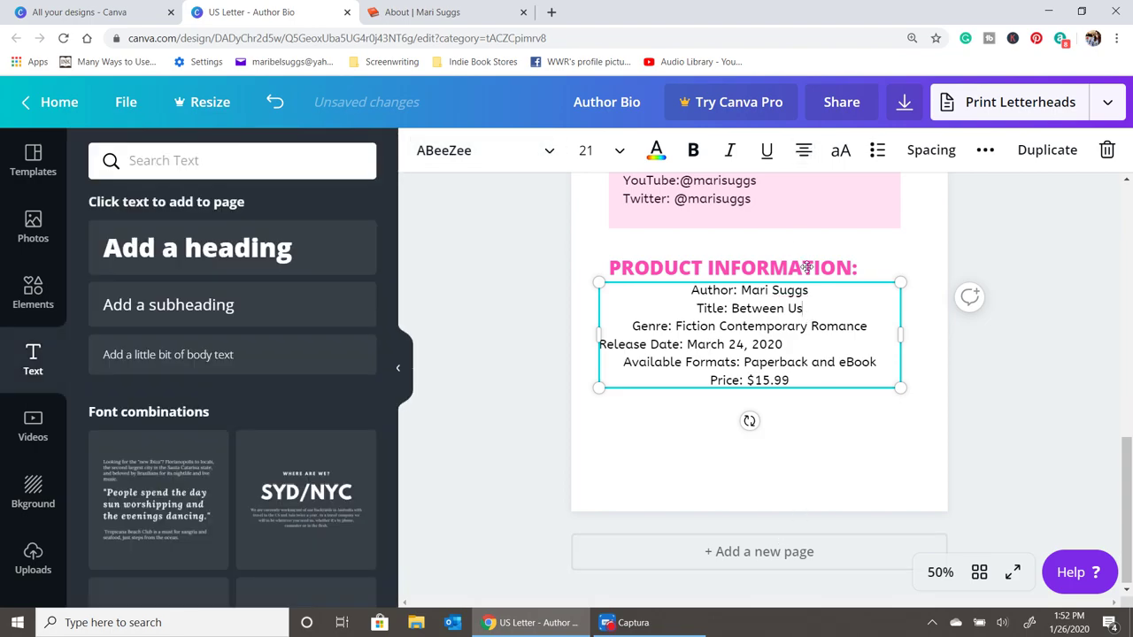
click(804, 153)
click(873, 246)
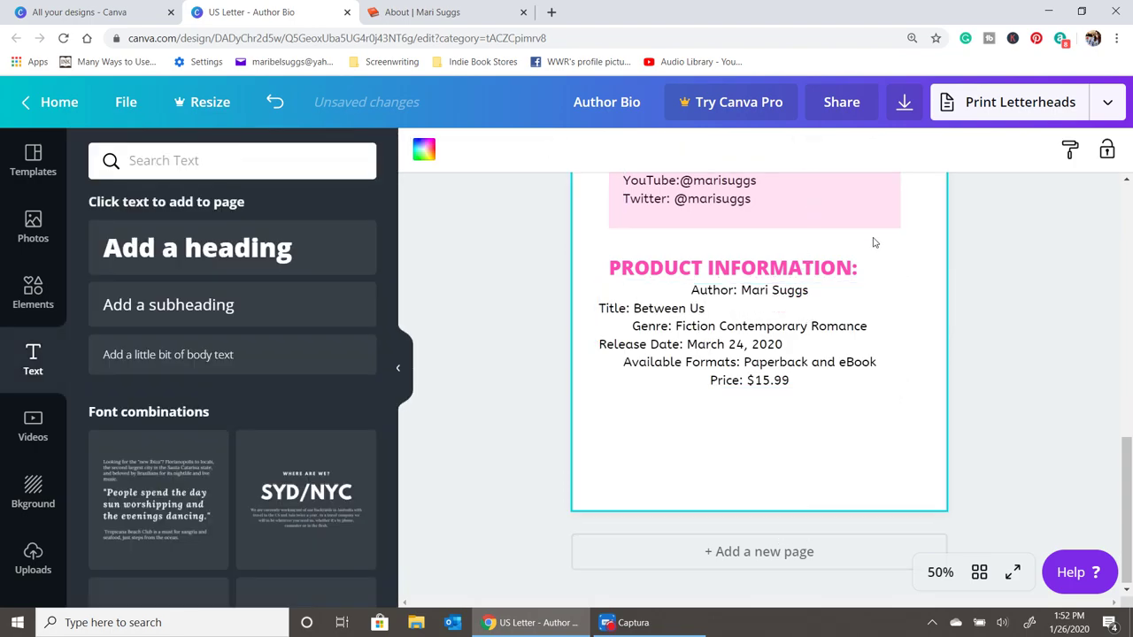
click(829, 330)
click(804, 150)
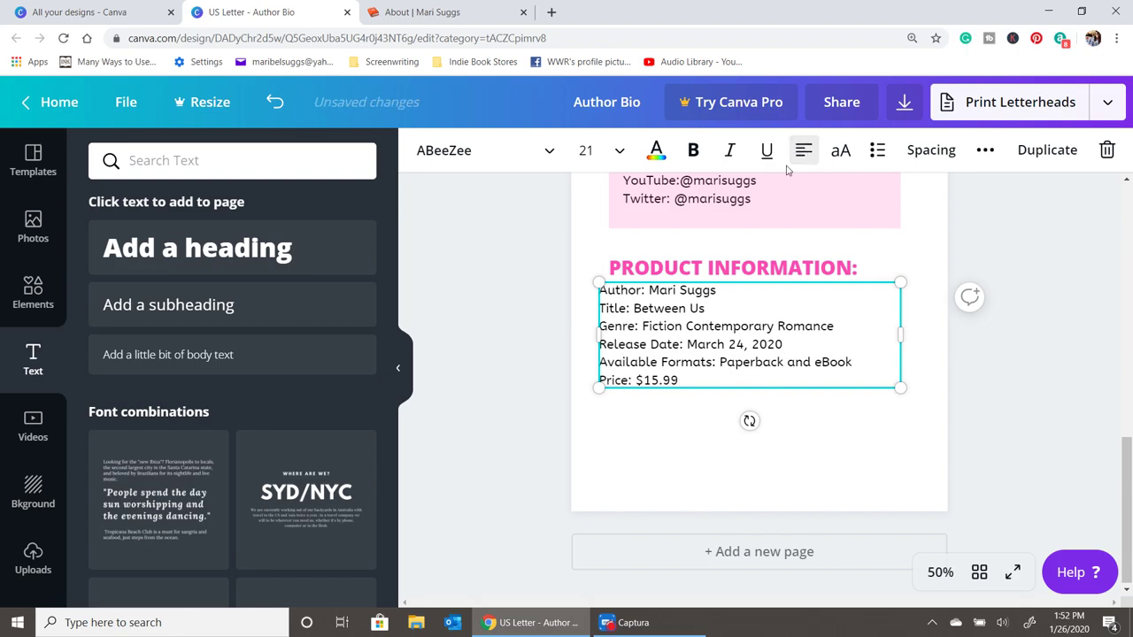
click(666, 412)
click(679, 376)
key(Return)
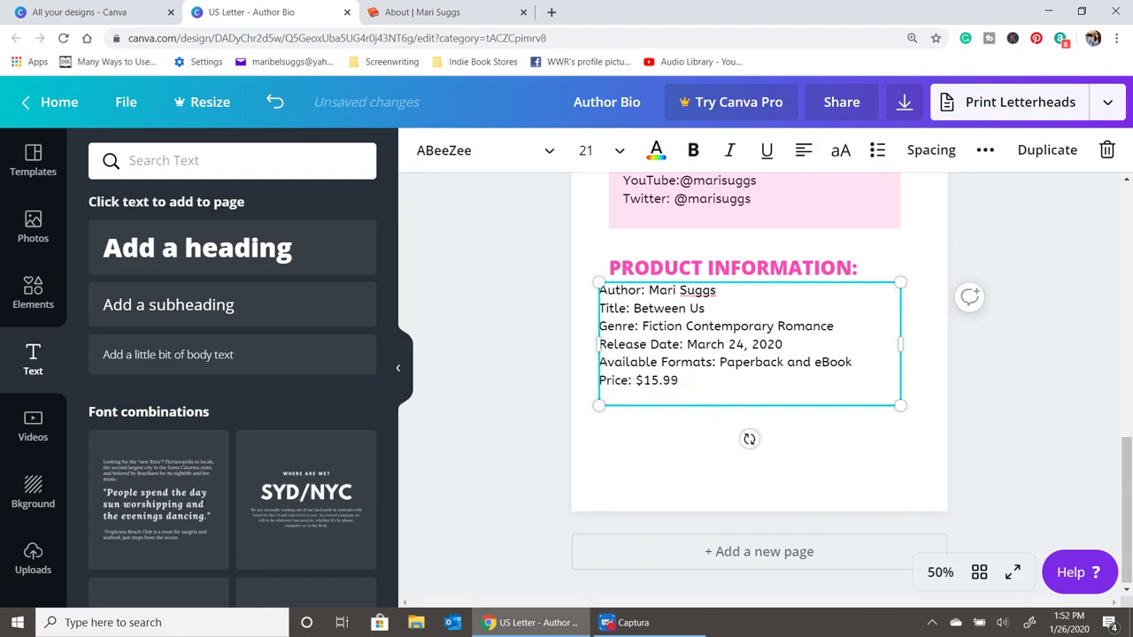
- Add 'Page count: 350' and 'Available: Amazon.com & Barnes and Noble, Kobo, iBooks', aligned with the pink box
text(Page count: 350)
key(Return)
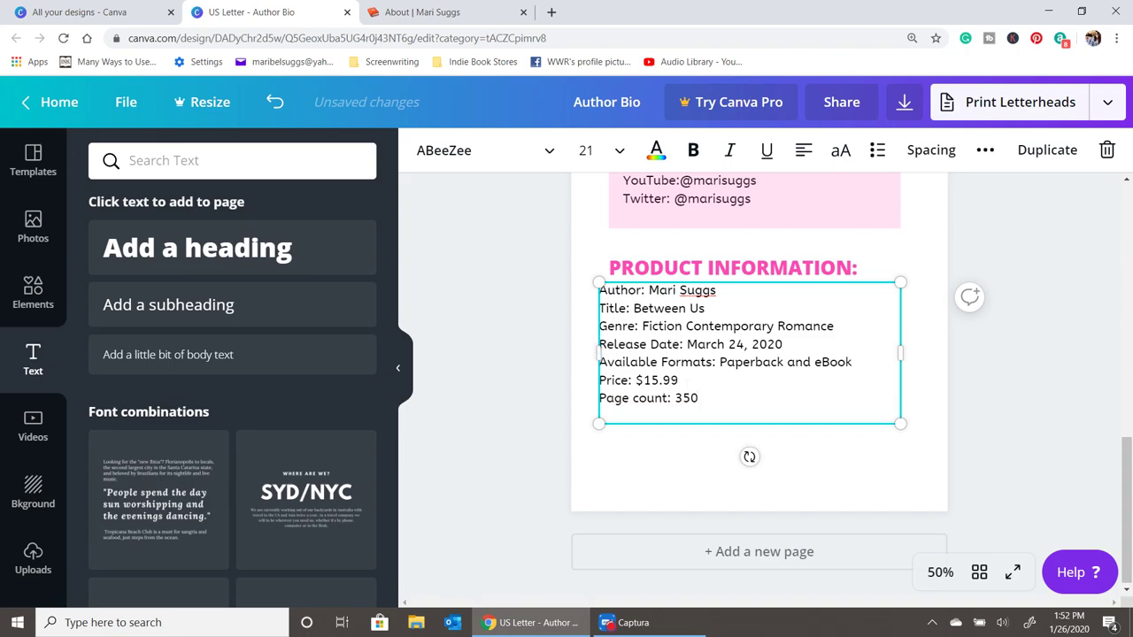
text(Av)
text(ailab)
text(le: Amazon.com & Barnes and Noble)
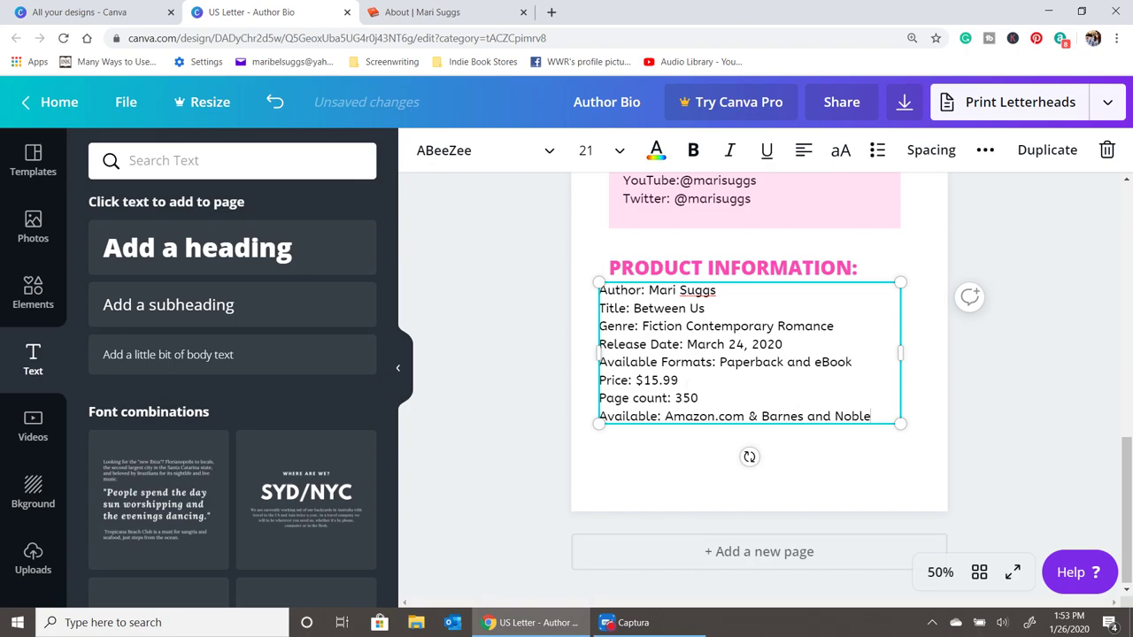
key(Return)
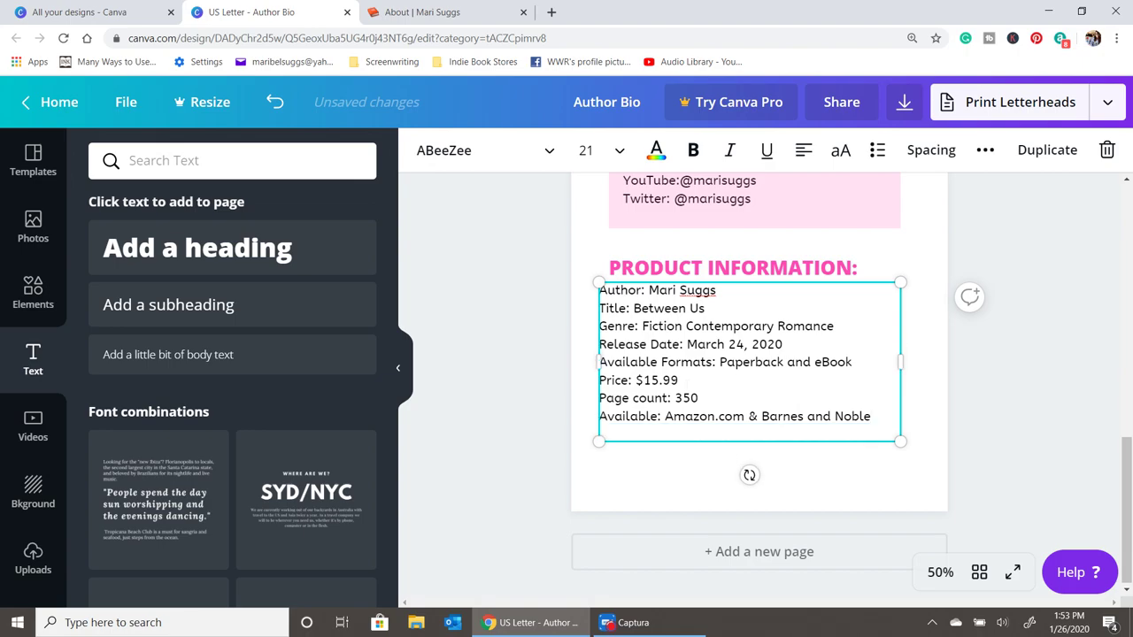
key(BackSpace)
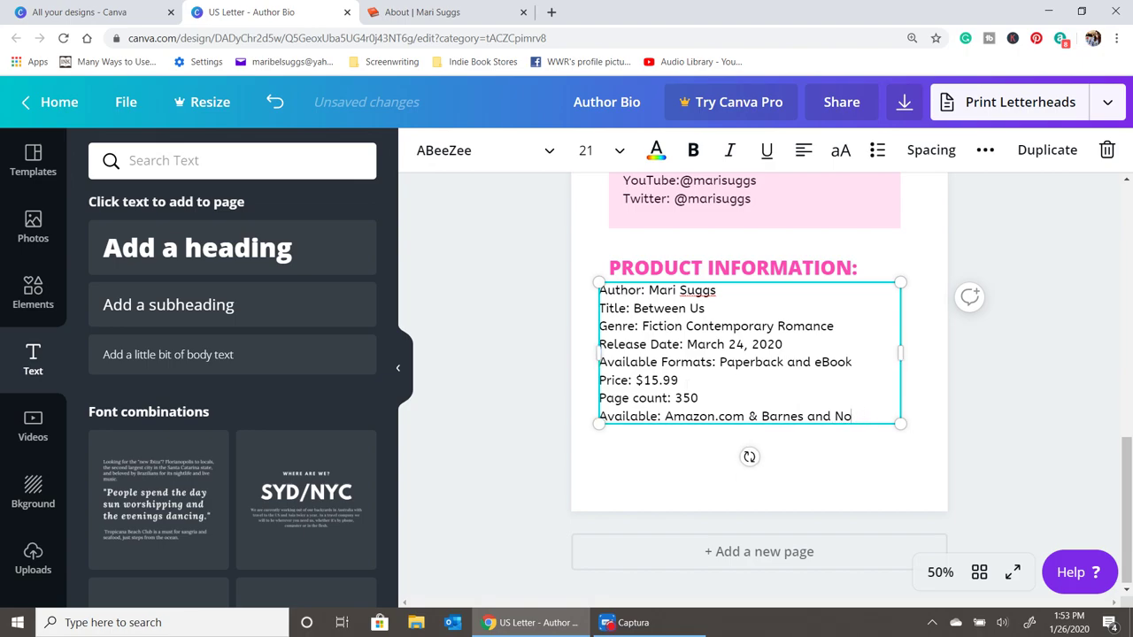
key(BackSpace)
key(BackSpace)
key(BackSpace)
text(ble, Kobo, iBooks)
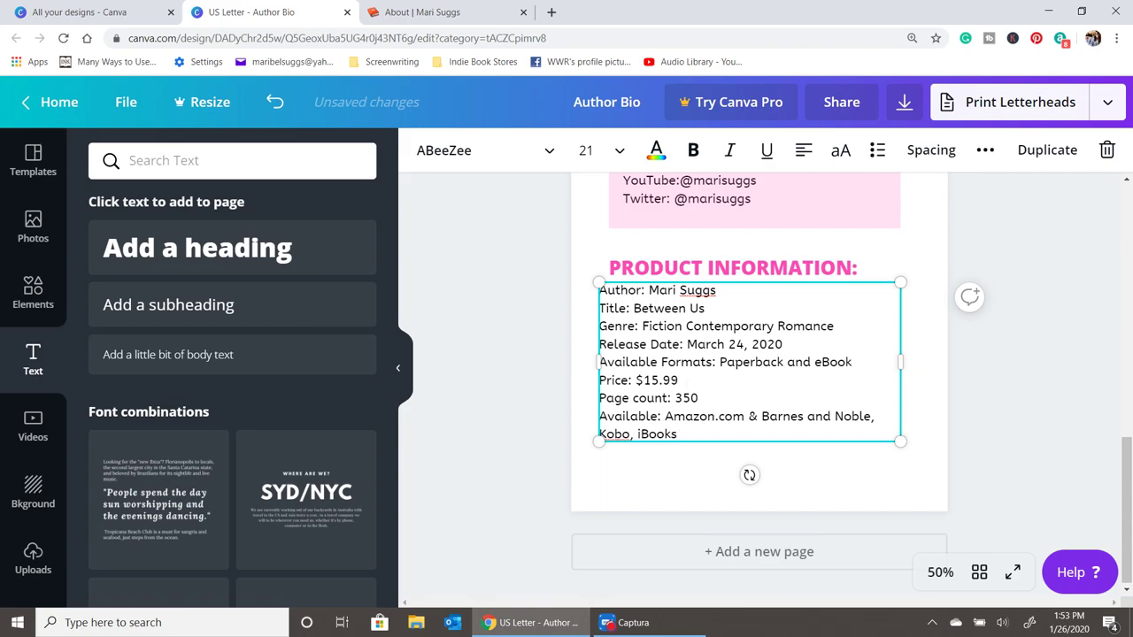
drag(795, 427, 795, 421)
- Duplicate the pink contact box and stretch the copy behind the product information lines
click(985, 379)
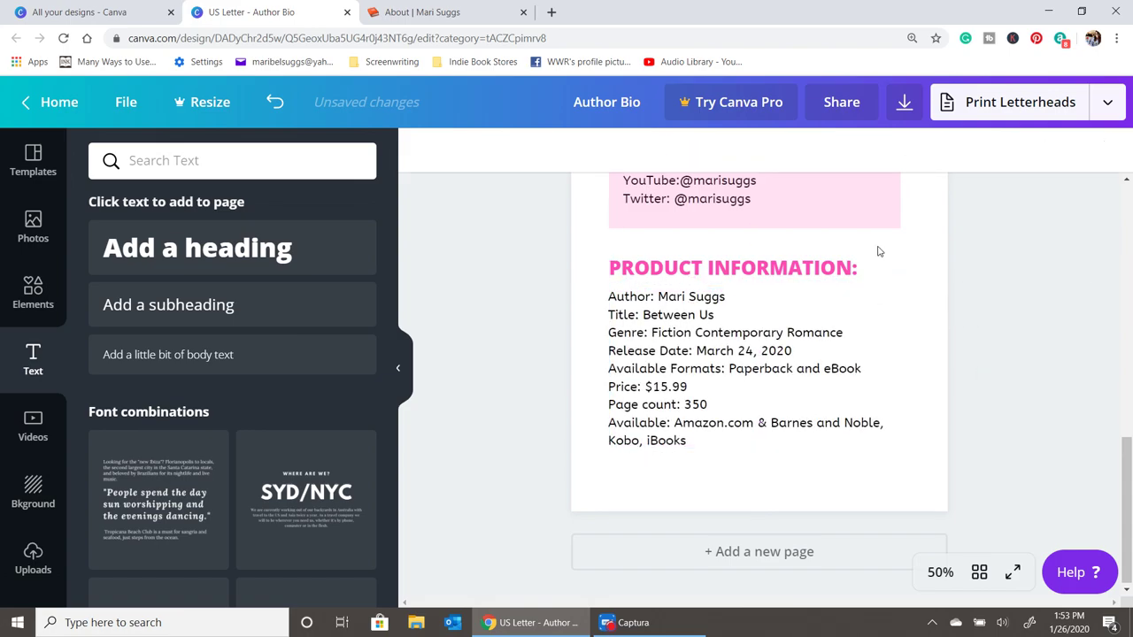
click(880, 228)
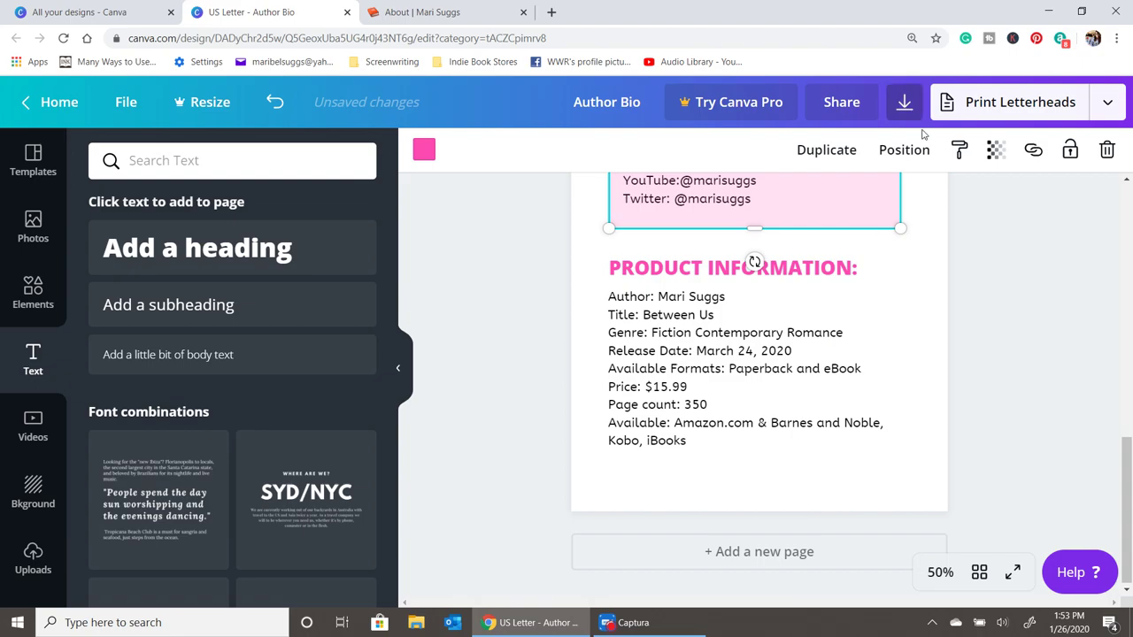
click(841, 155)
drag(827, 214, 817, 400)
drag(760, 439, 855, 455)
click(991, 445)
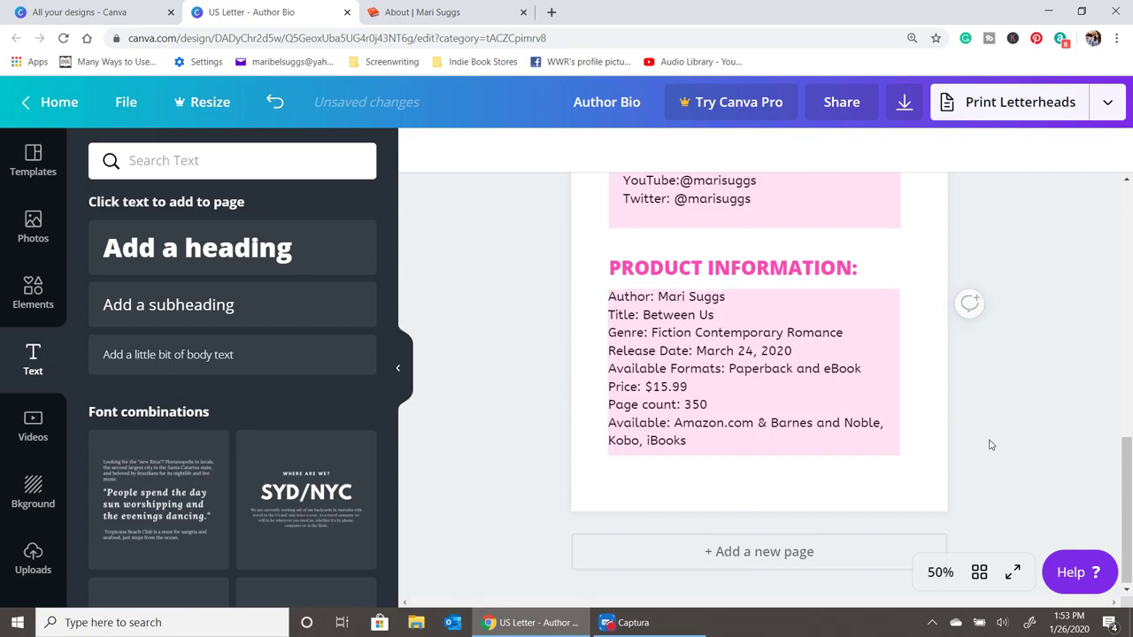
- Line up the contact details, their pink background and the CONTACT heading on one left edge
scroll(991, 363, up, 8)
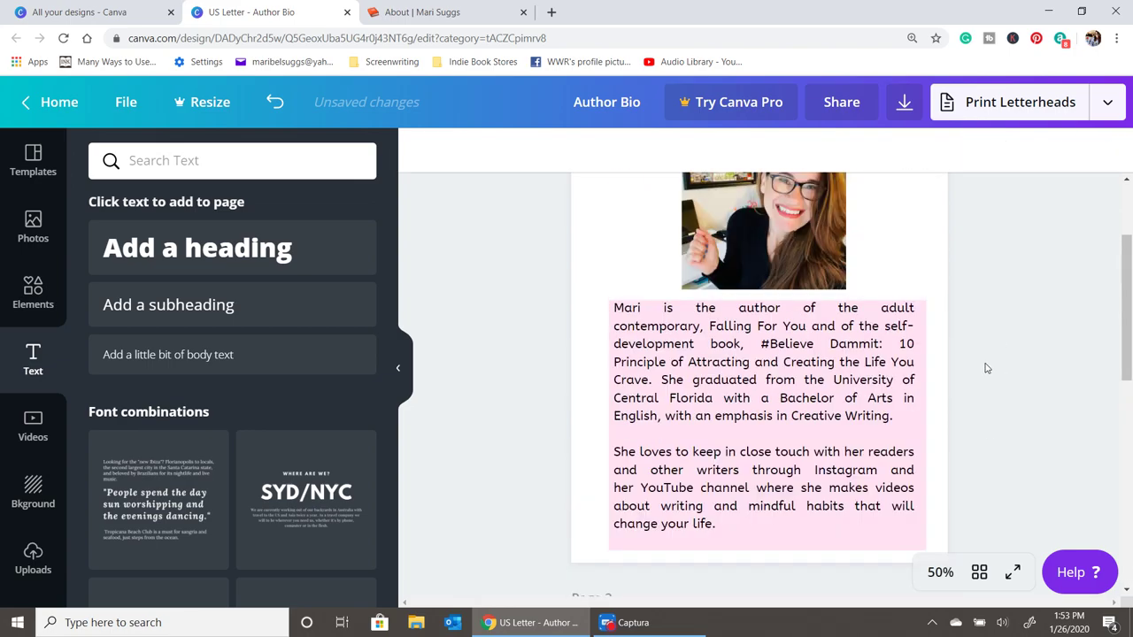
scroll(987, 368, down, 5)
scroll(987, 368, down, 4)
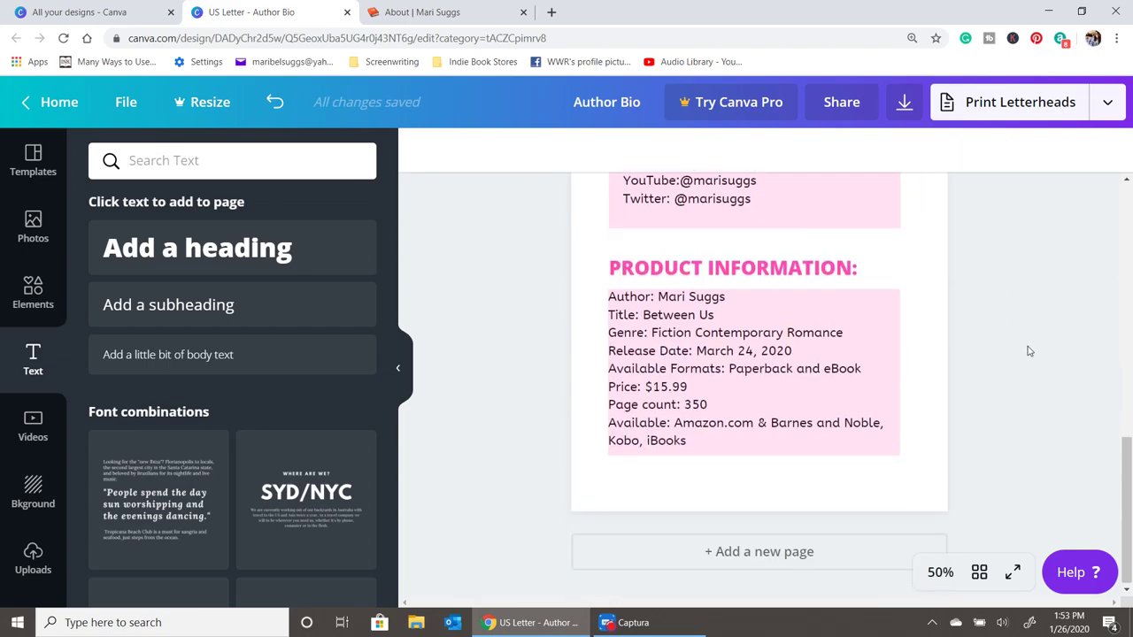
scroll(877, 346, up, 6)
scroll(846, 376, down, 3)
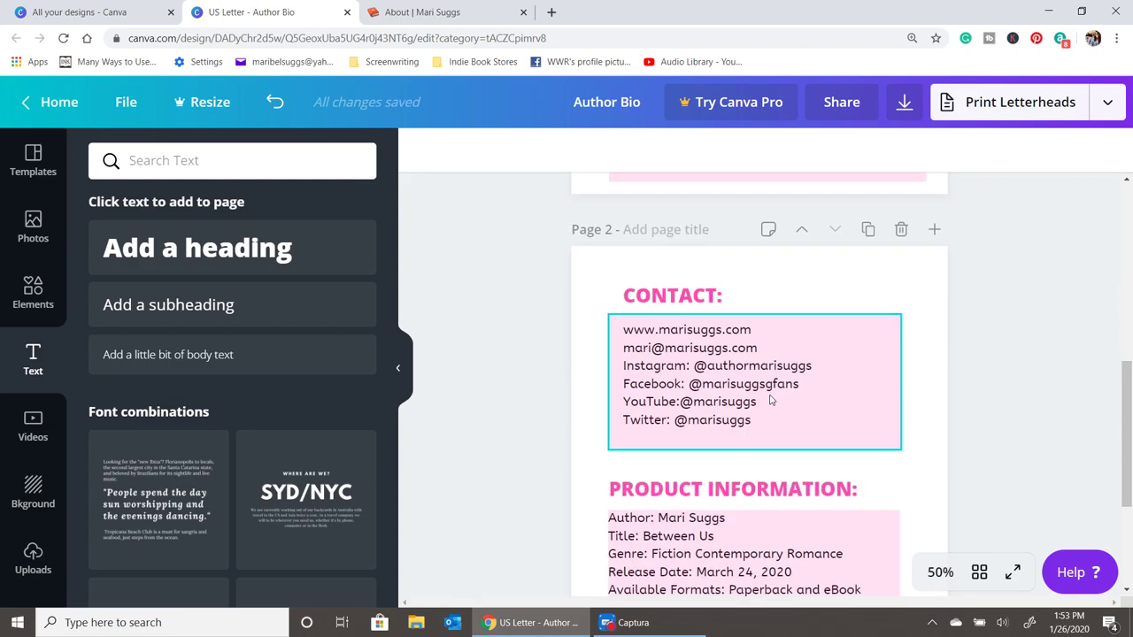
click(788, 392)
drag(788, 393, 787, 488)
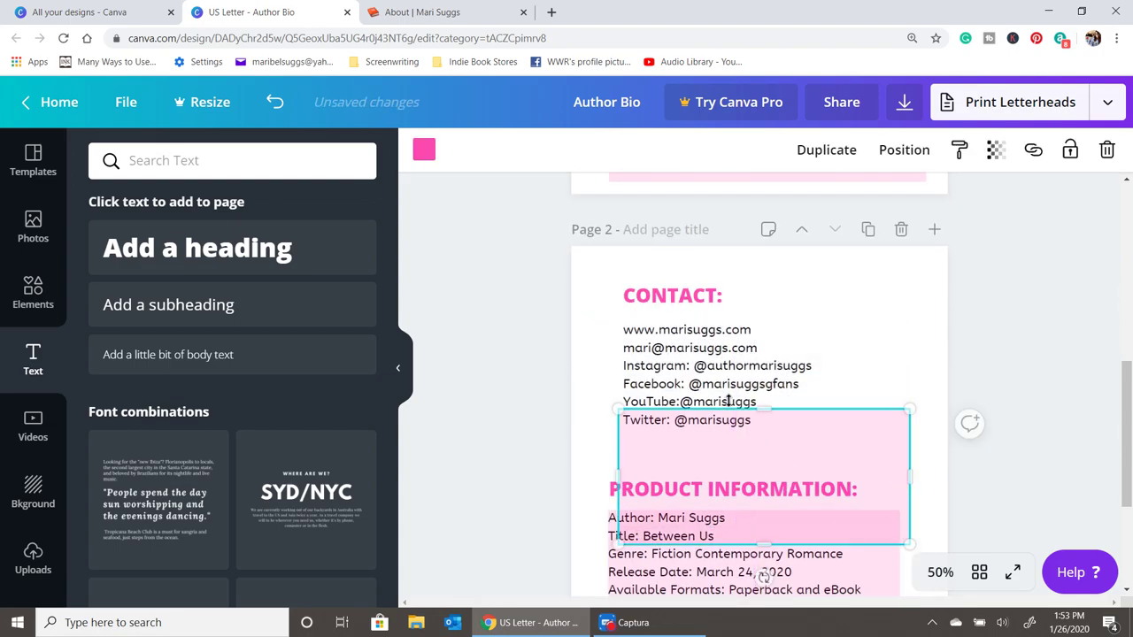
click(718, 389)
drag(717, 390, 708, 390)
click(833, 450)
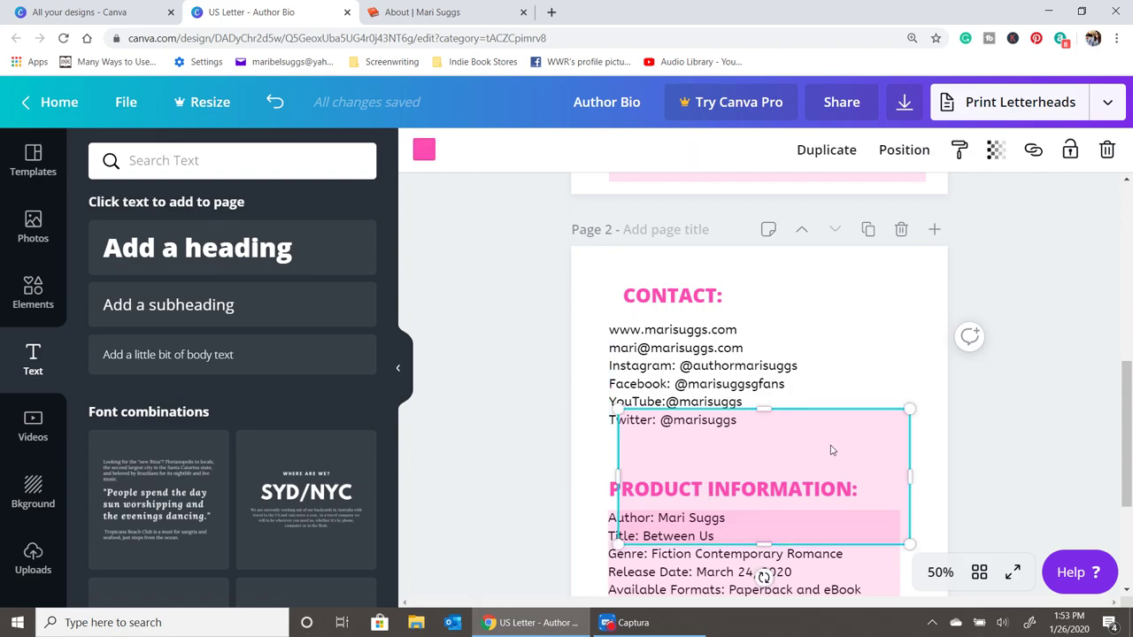
drag(832, 450, 816, 363)
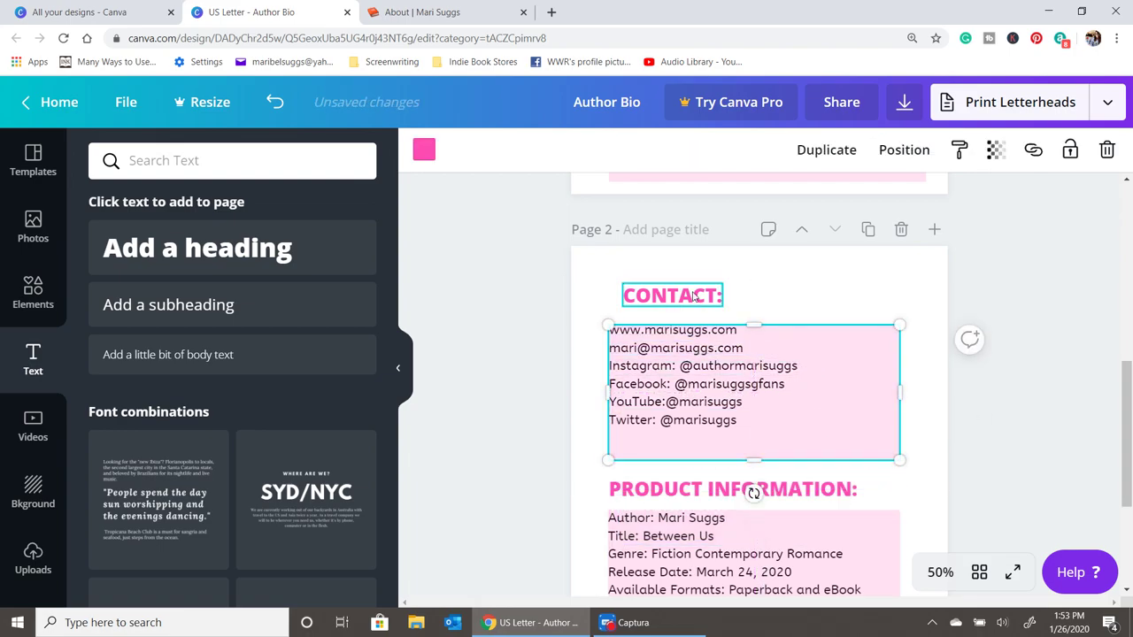
drag(673, 295, 658, 296)
click(996, 423)
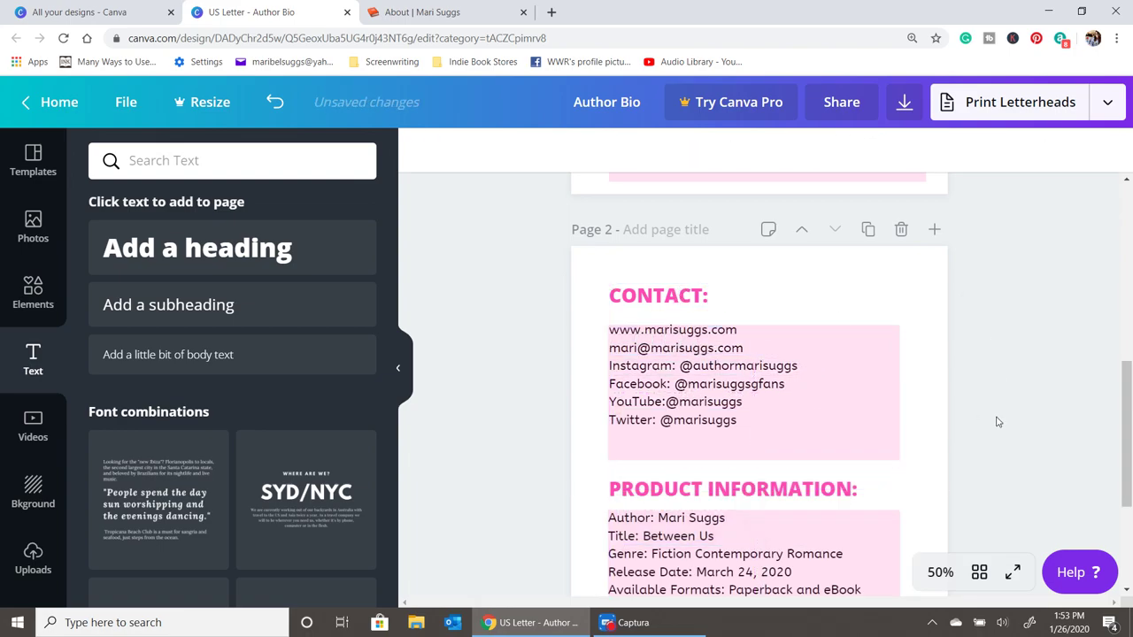
- Add a new blank page after page 2
scroll(996, 423, down, 3)
scroll(996, 423, up, 3)
scroll(996, 425, down, 3)
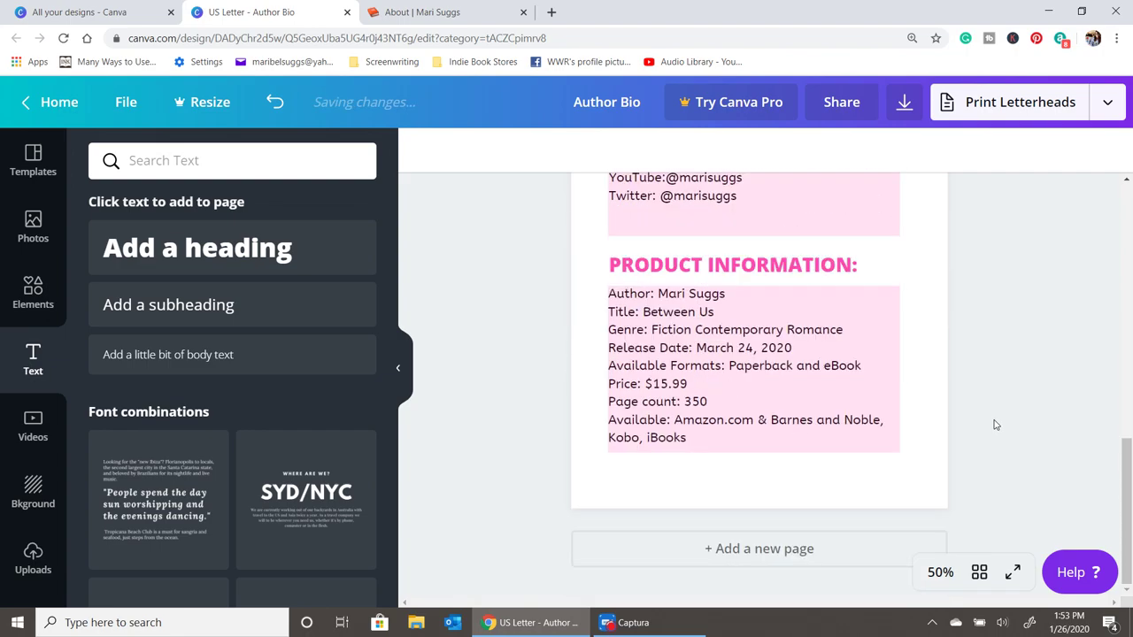
click(750, 551)
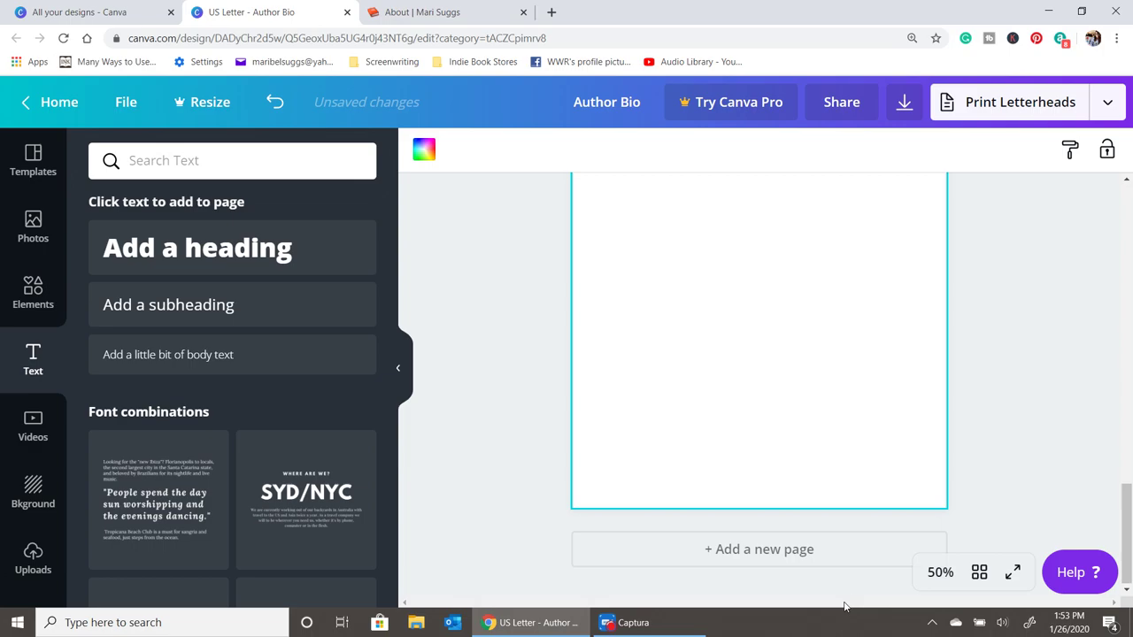
- Narrow the product information text box so its lines rewrap
scroll(873, 410, up, 10)
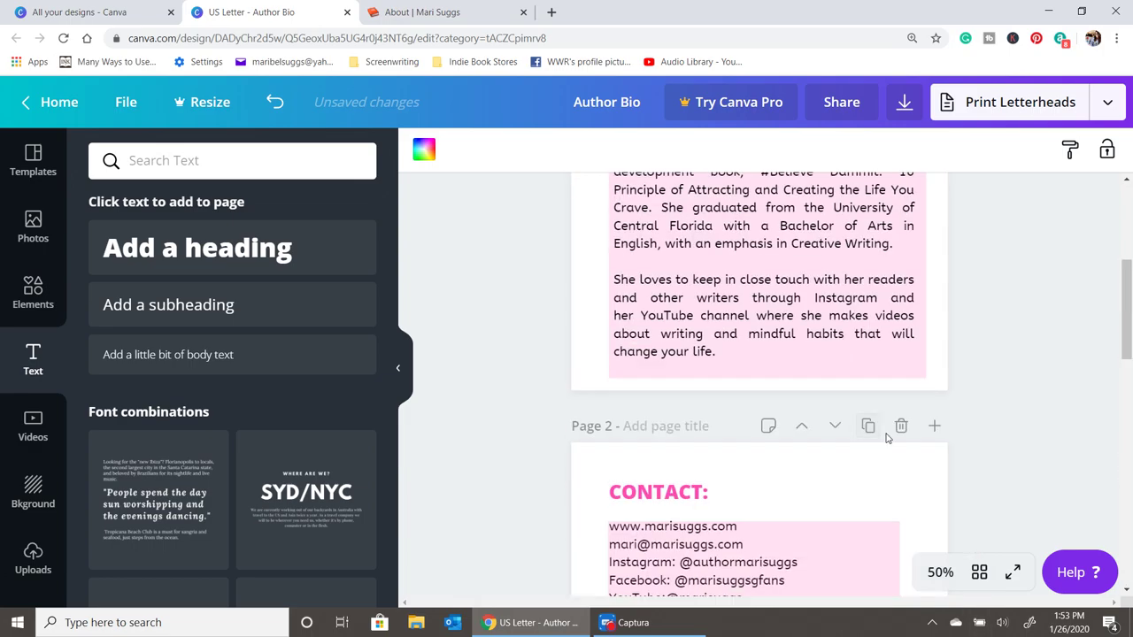
scroll(886, 437, down, 5)
scroll(886, 437, down, 2)
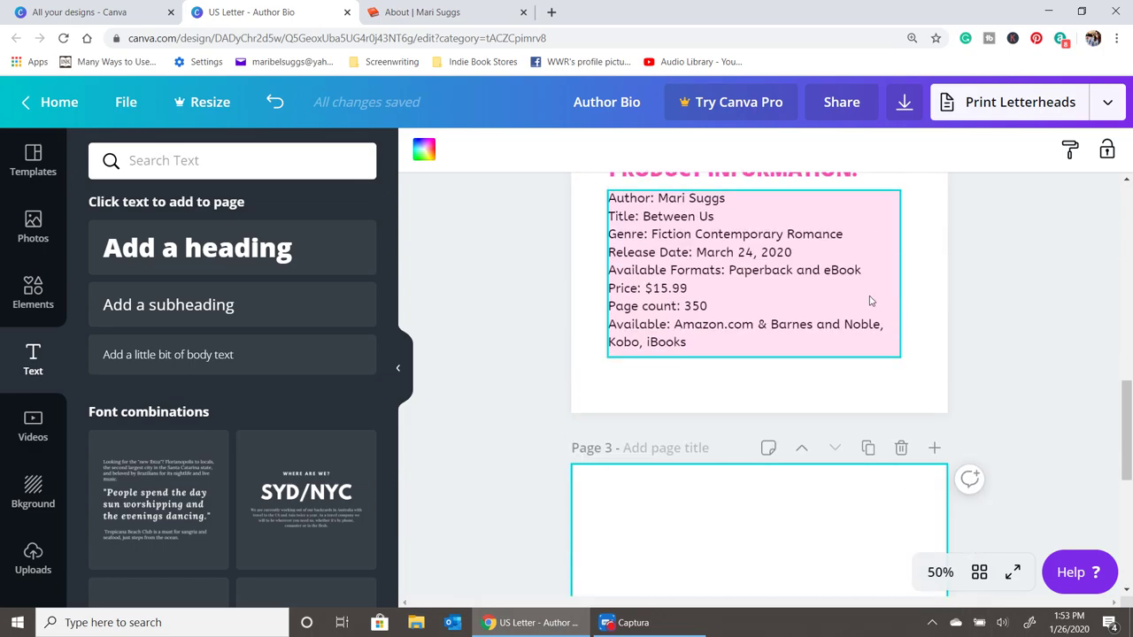
click(842, 253)
drag(903, 276, 803, 301)
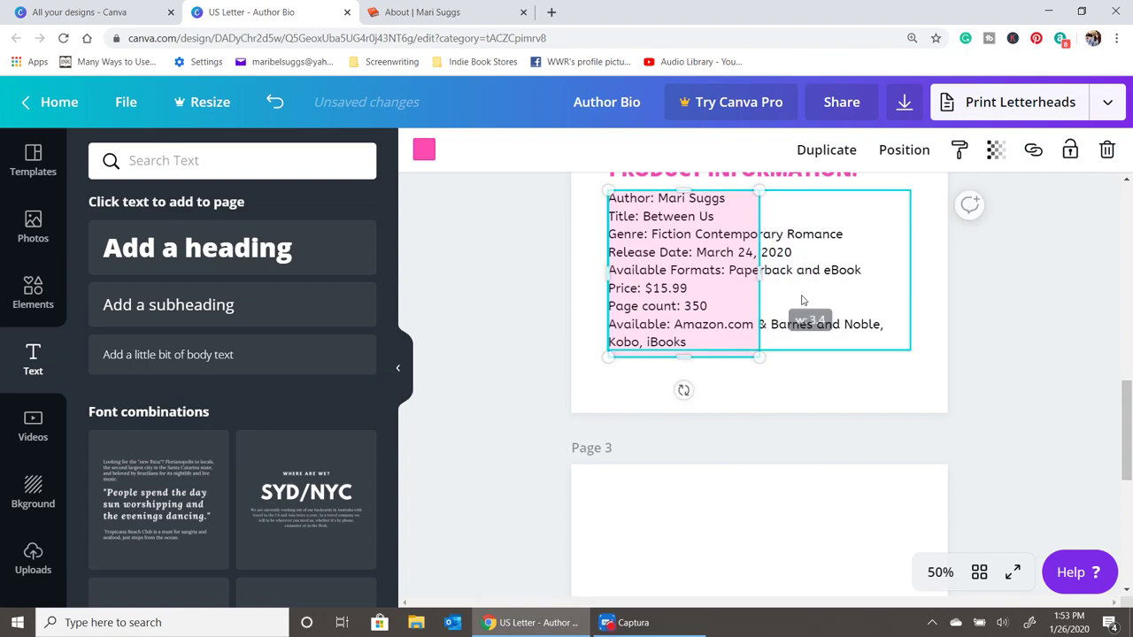
drag(909, 270, 766, 279)
- Shorten the pink contact box and move the CONTACT heading and contact list up together
scroll(761, 346, up, 2)
click(723, 311)
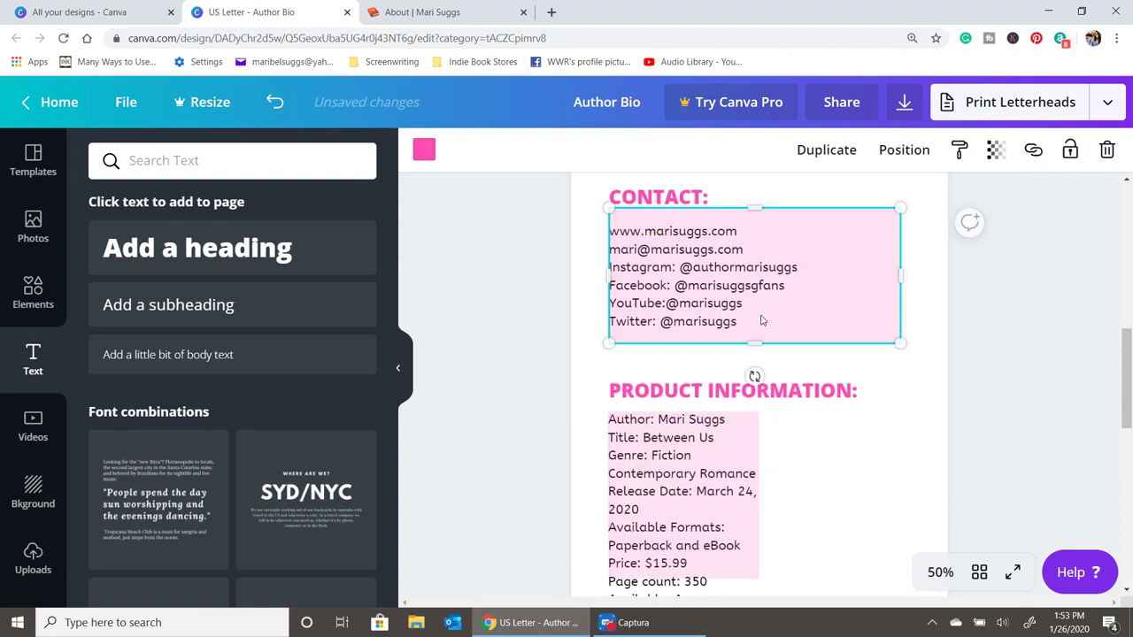
scroll(708, 372, up, 3)
drag(660, 420, 658, 394)
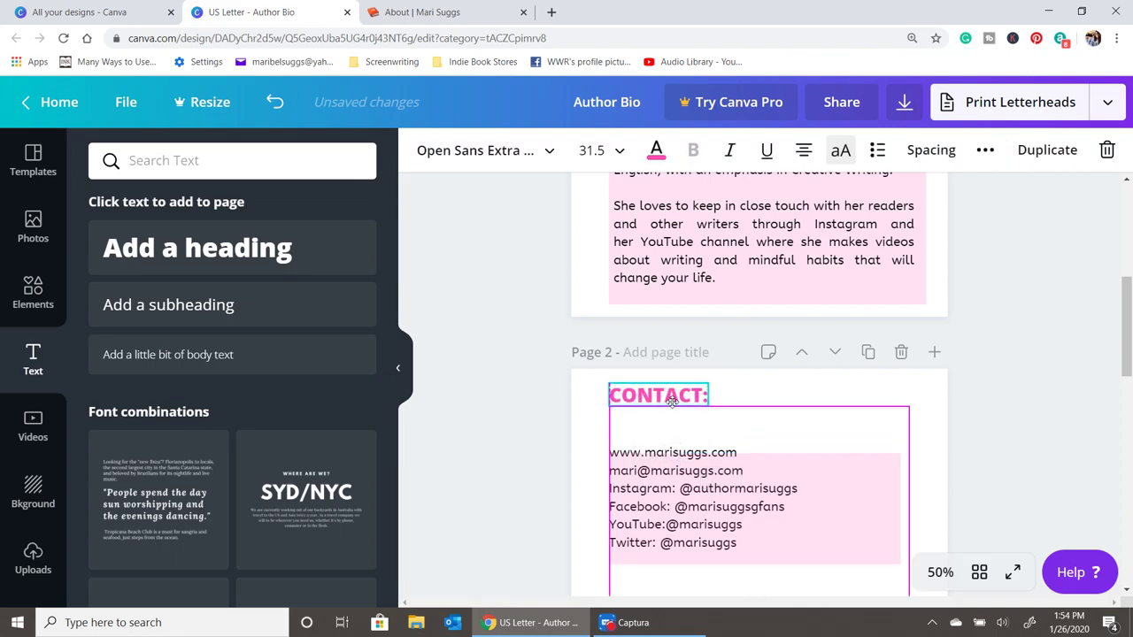
drag(676, 437, 666, 423)
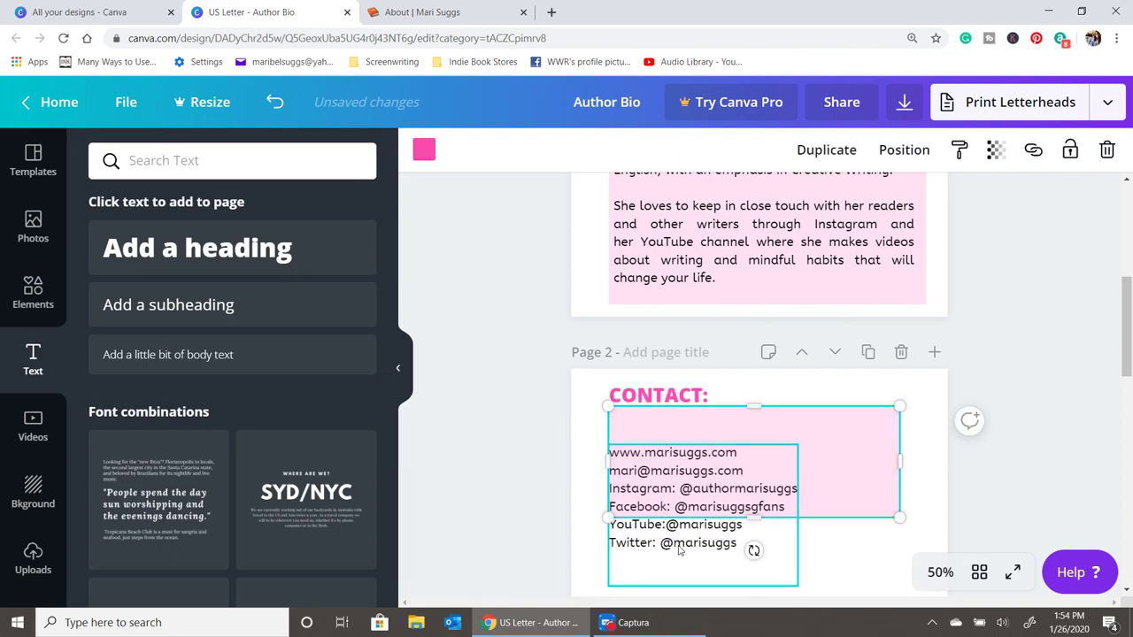
drag(751, 547, 698, 506)
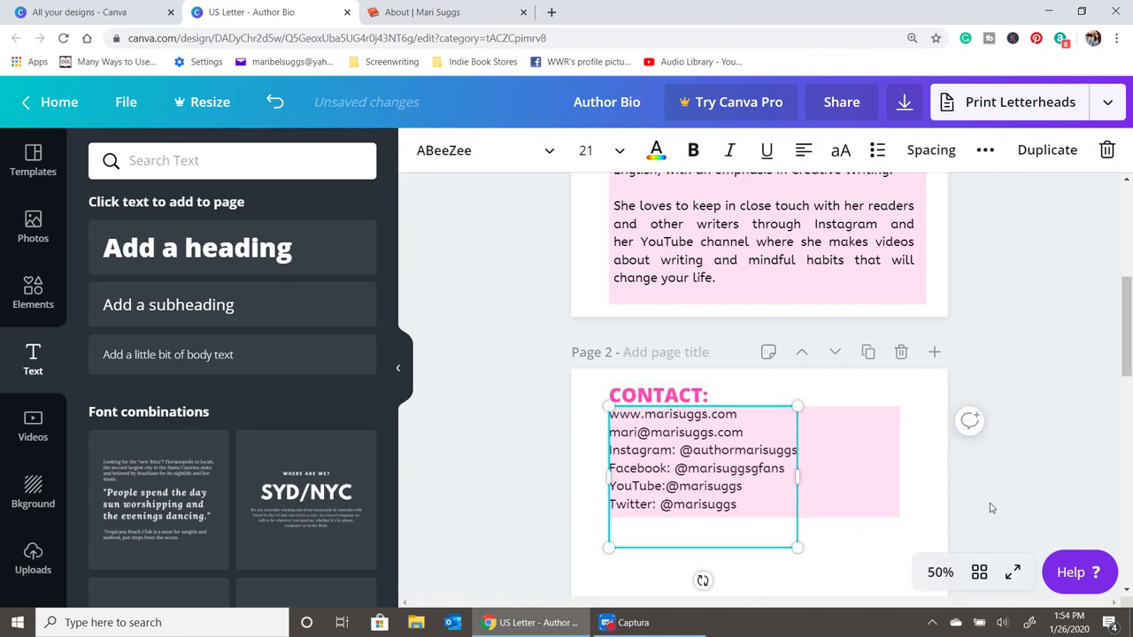
click(966, 521)
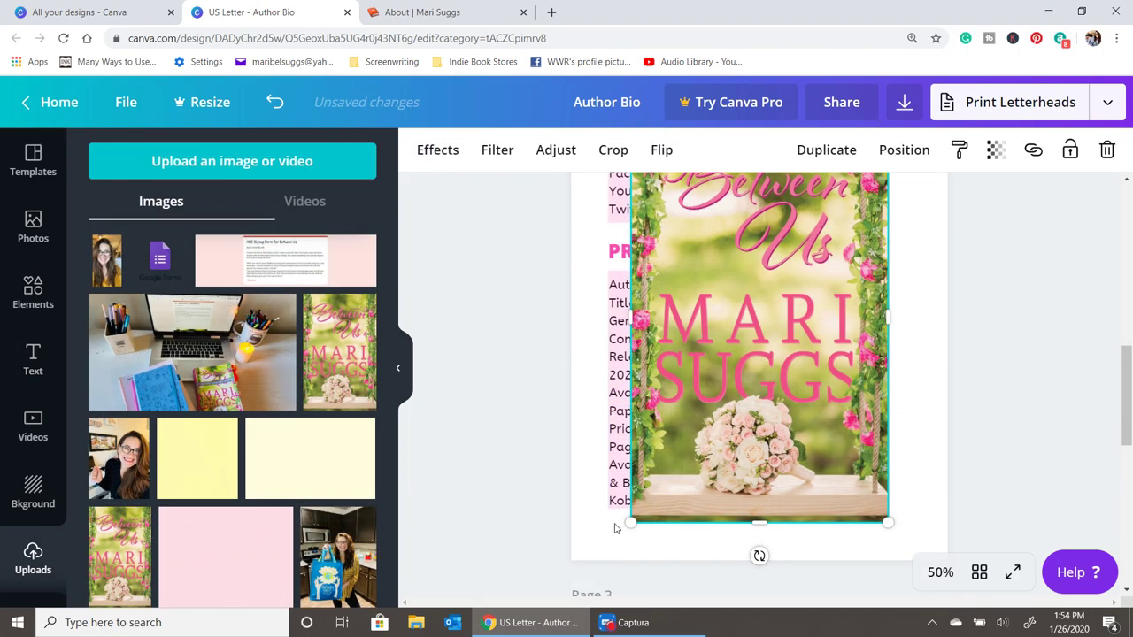
- Shrink the page 2 book cover beside the product list and add a resized cover to page 3
drag(714, 447, 812, 337)
drag(802, 275, 839, 384)
scroll(839, 384, down, 5)
click(334, 341)
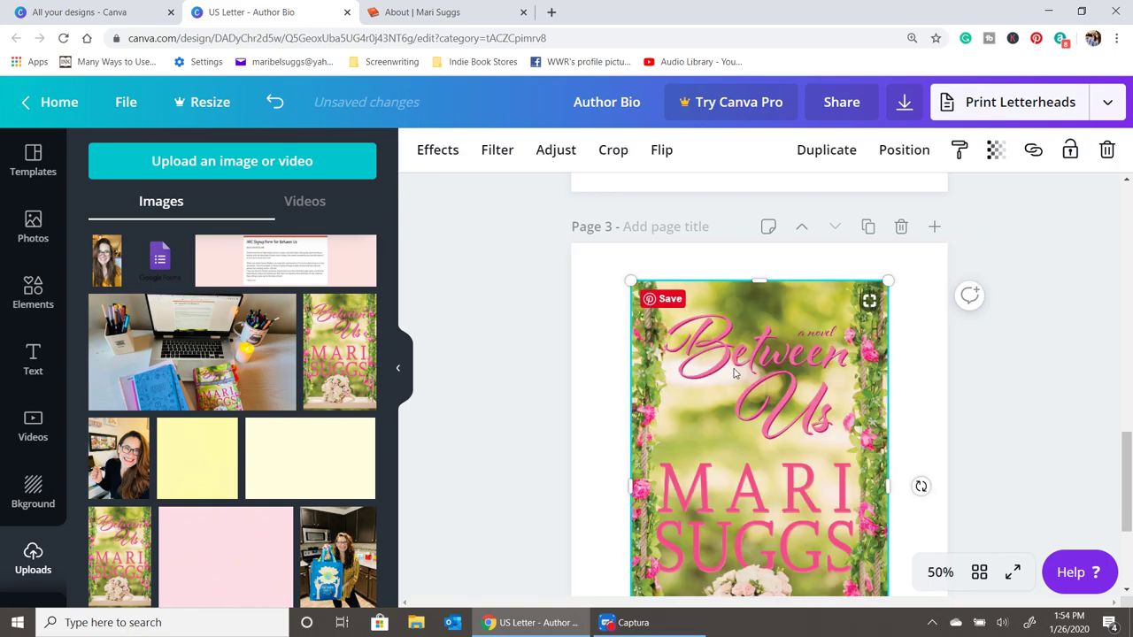
drag(668, 305, 711, 306)
- Copy all three blurb paragraphs from the author website's home page, then go back to Canva
click(434, 11)
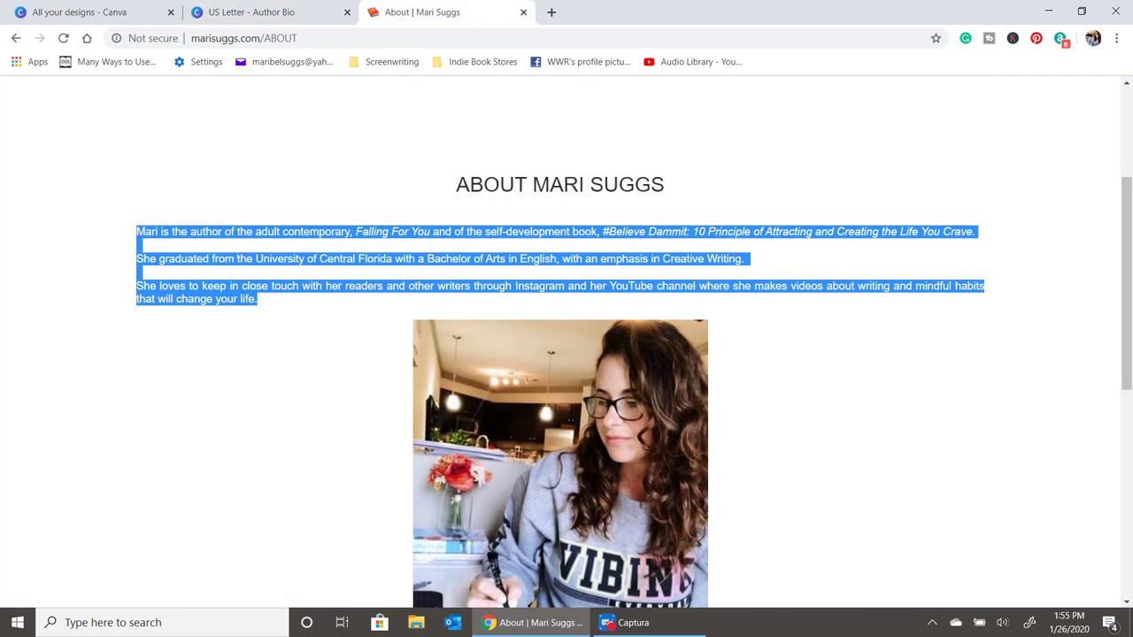
scroll(297, 177, up, 3)
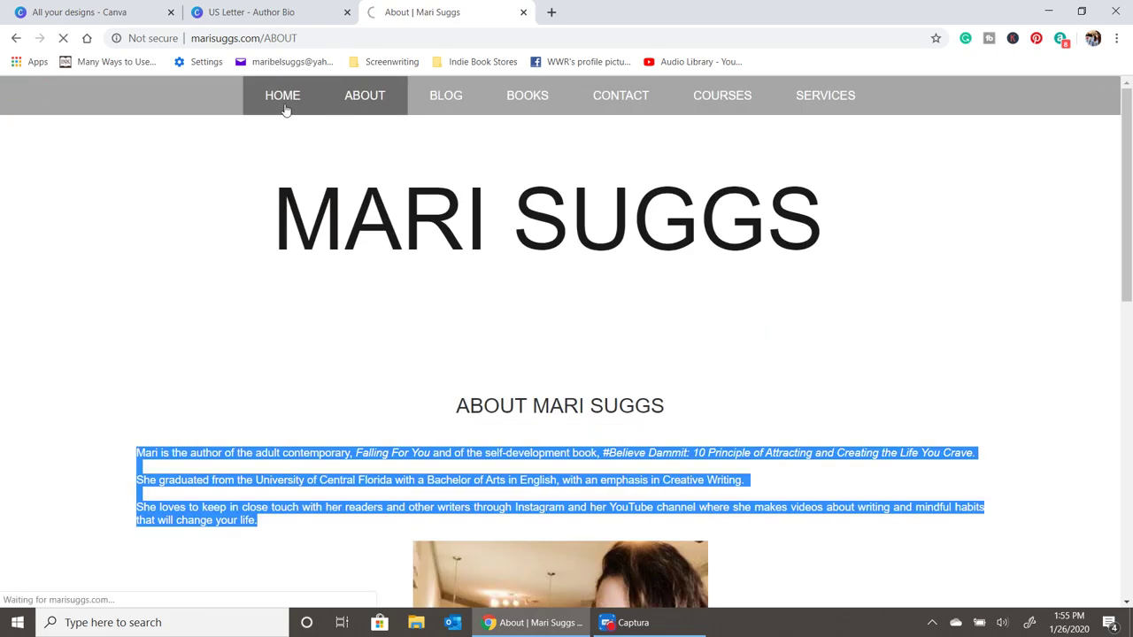
scroll(285, 108, down, 8)
drag(711, 365, 127, 256)
right_click(187, 270)
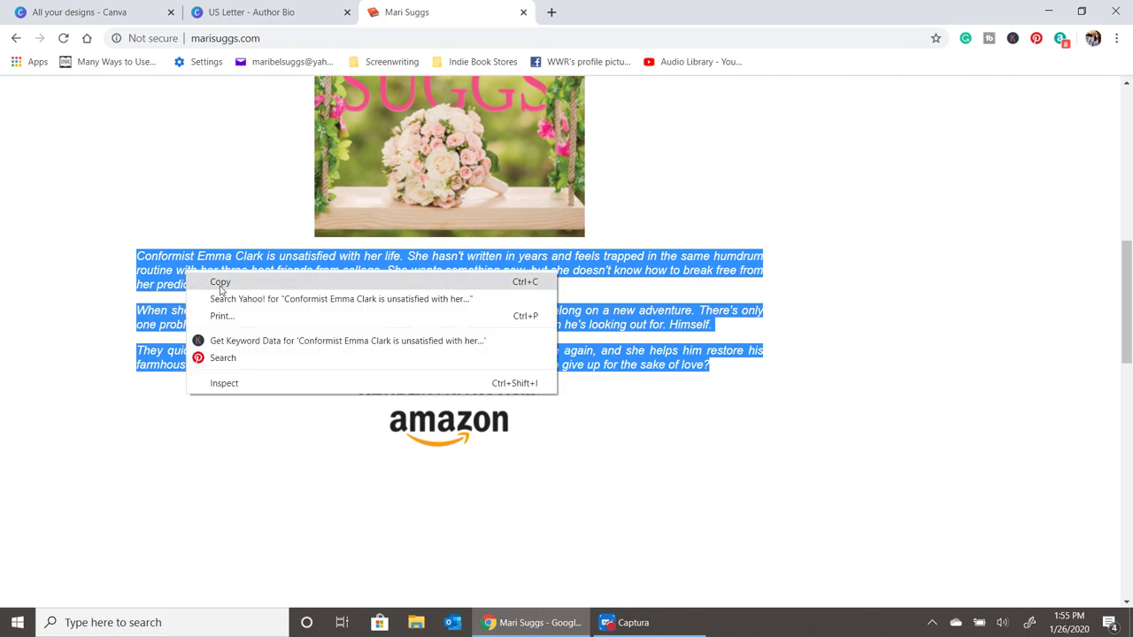
click(217, 279)
click(228, 12)
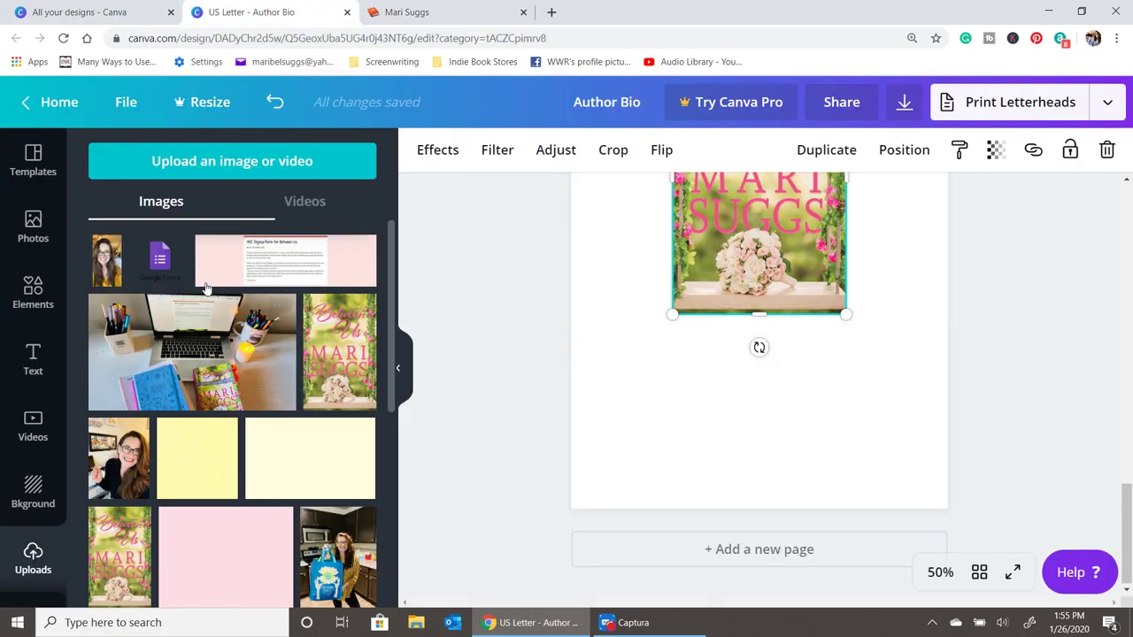
- Paste the copied blurb into a new heading box on page 3 in ABeeZee at size 21
click(33, 362)
click(212, 252)
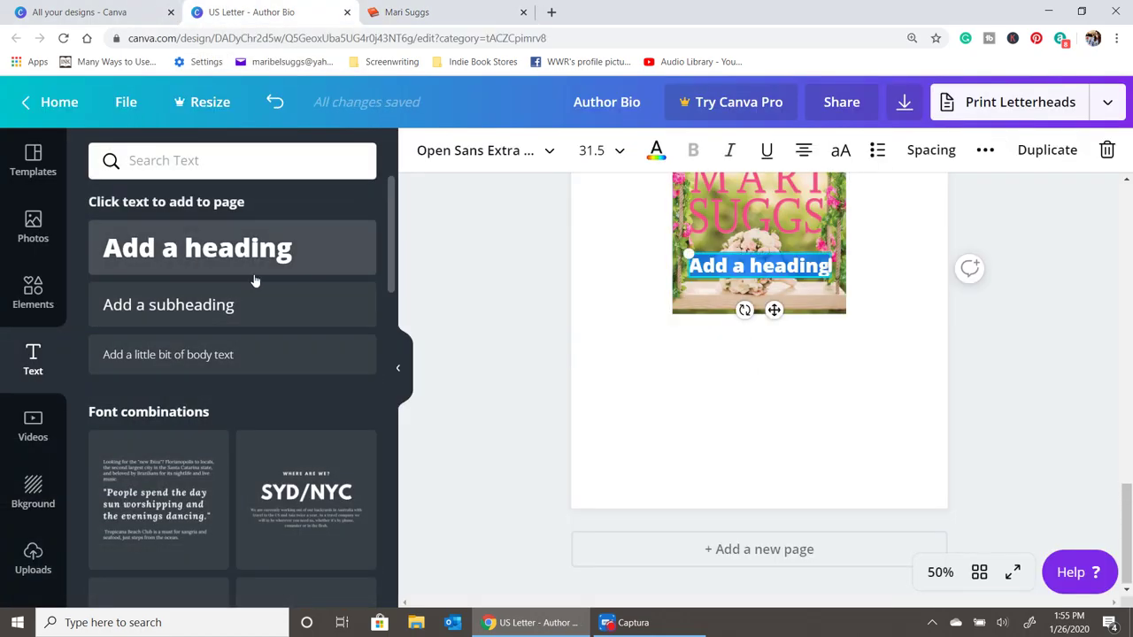
key(ctrl+v)
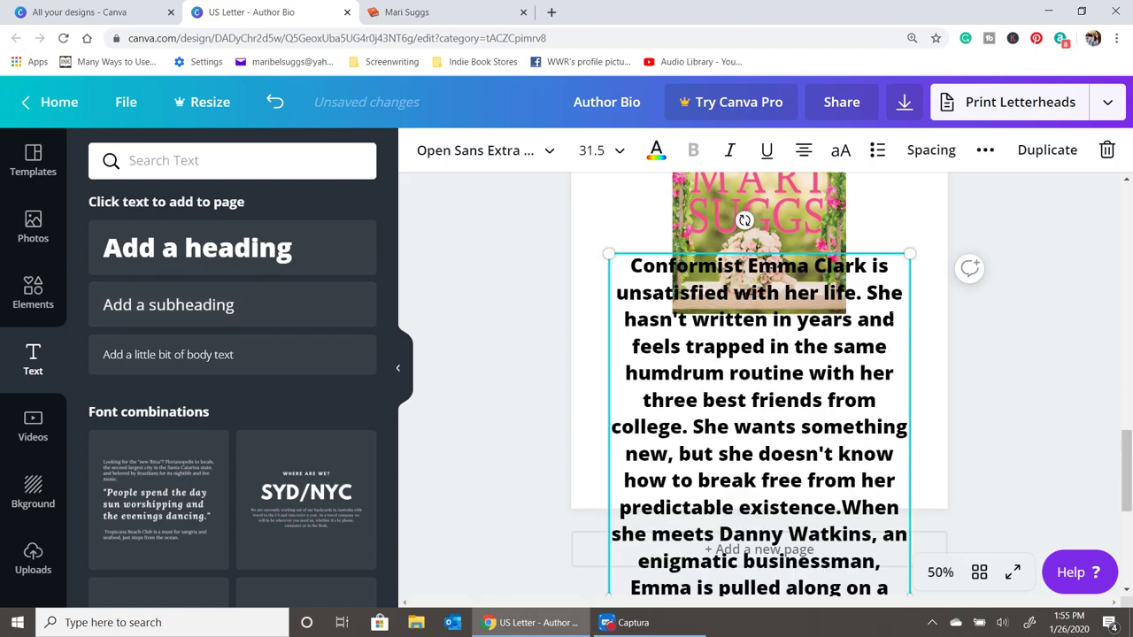
click(591, 149)
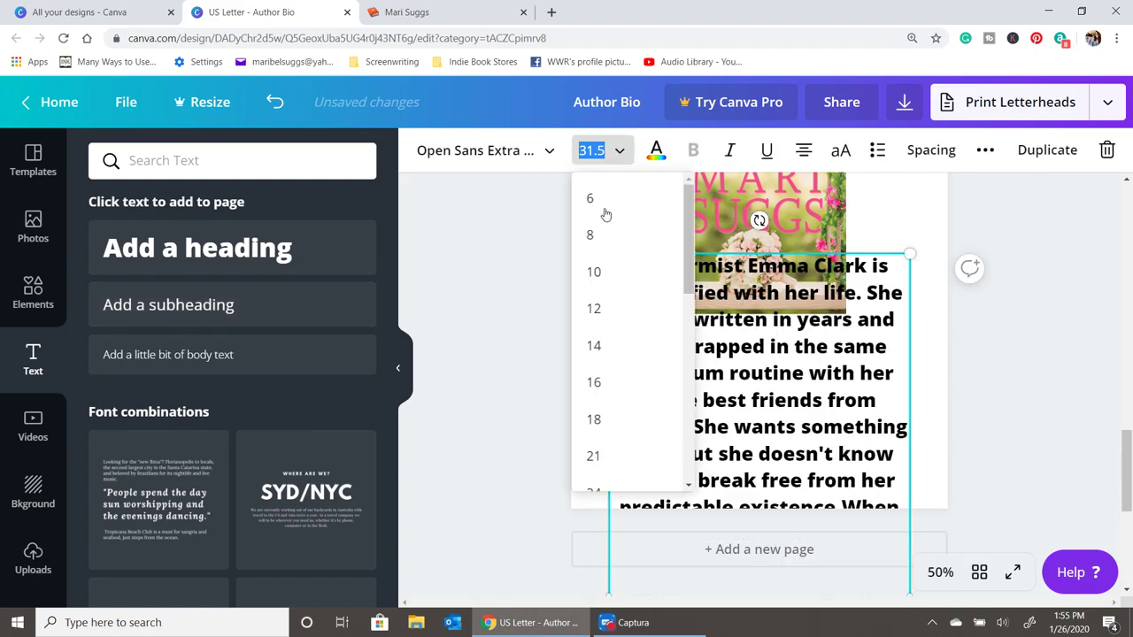
click(610, 456)
click(515, 150)
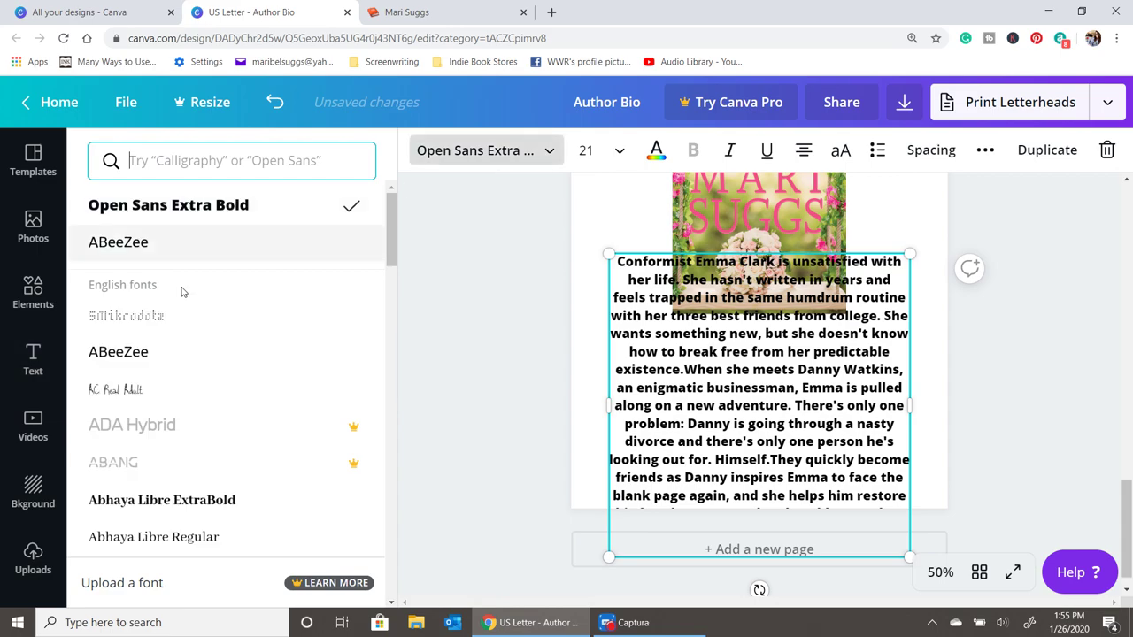
click(147, 236)
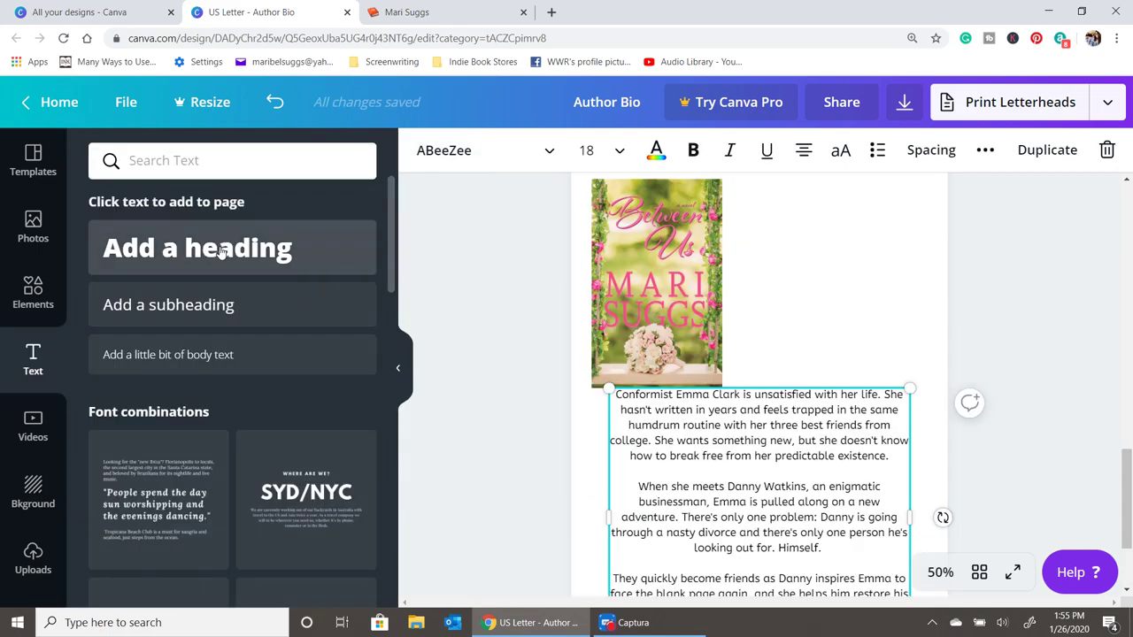
- Add a pink SYNOPSIS heading and place it beside the book cover
click(221, 252)
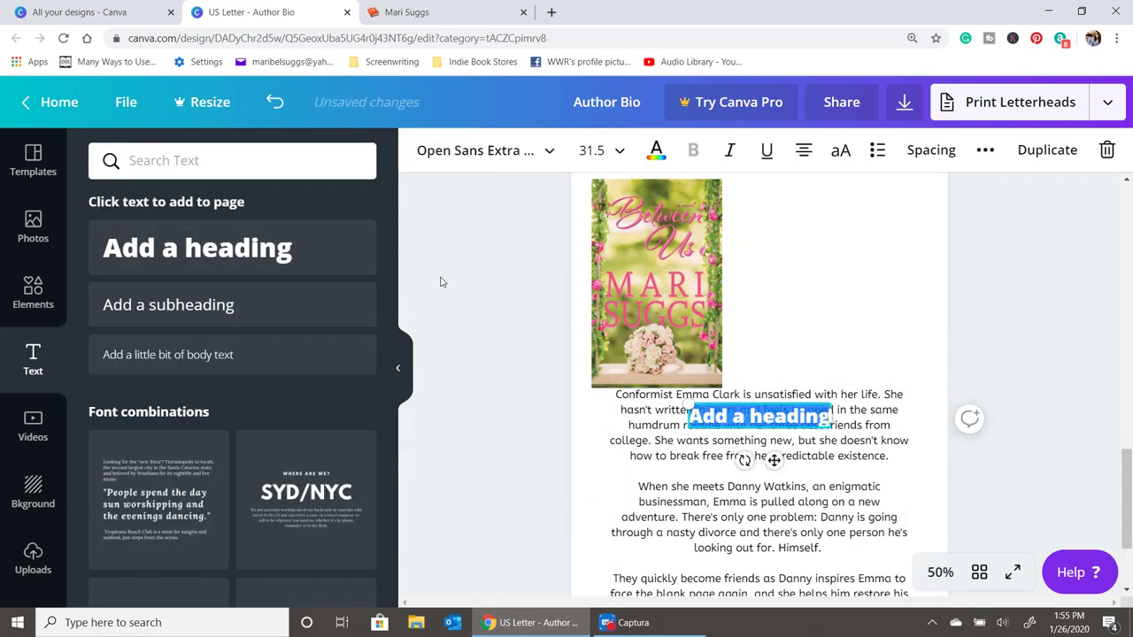
text(Sy)
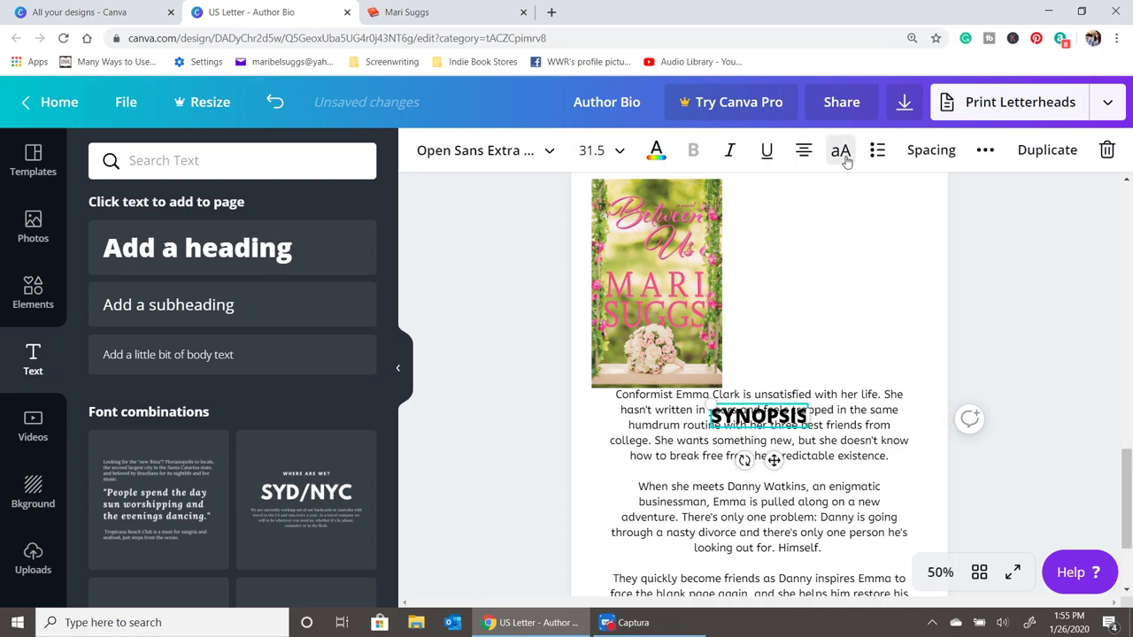
drag(770, 420, 819, 323)
scroll(801, 372, up, 3)
drag(801, 460, 797, 370)
click(487, 152)
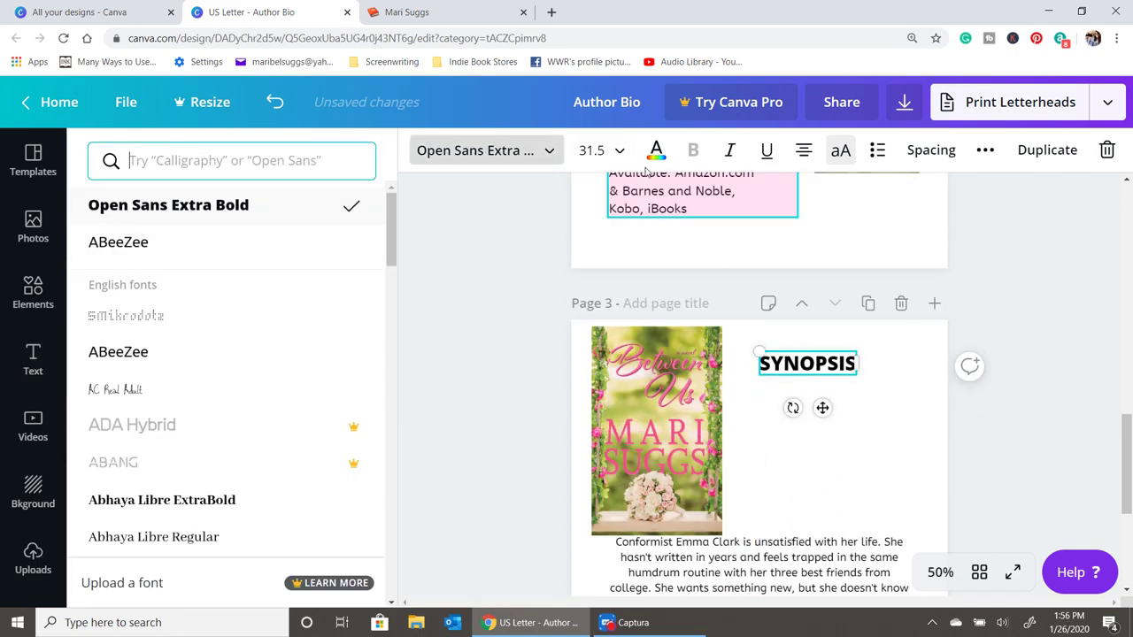
click(837, 382)
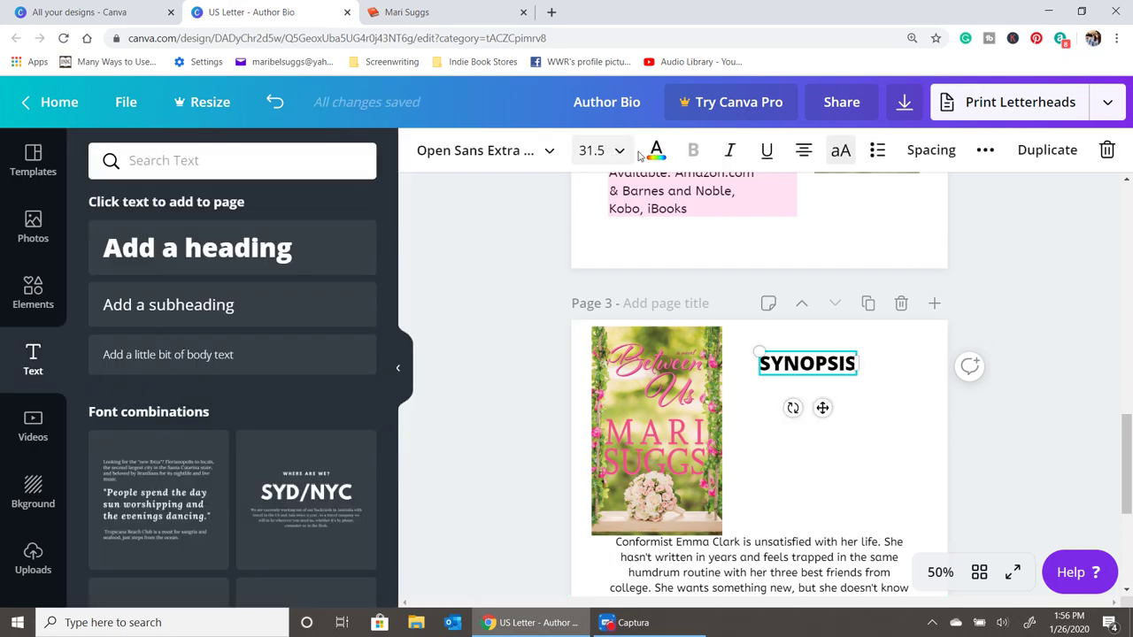
click(656, 152)
click(153, 336)
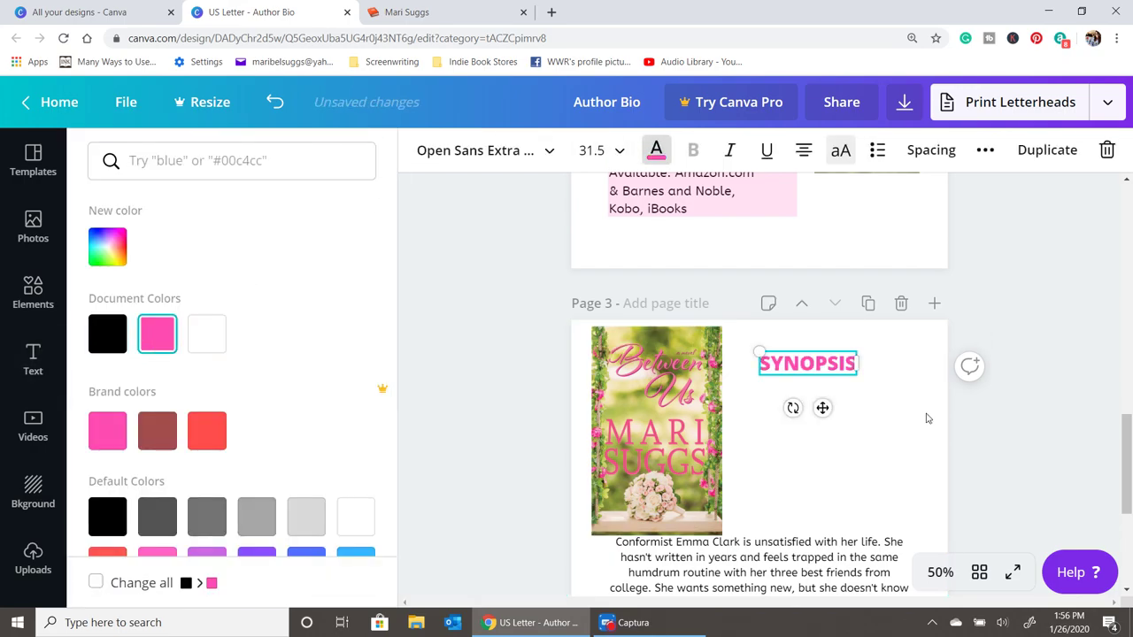
drag(837, 360, 846, 344)
- Centre the SYNOPSIS heading and book cover on page 3 and nudge the body text into the margins
click(1016, 457)
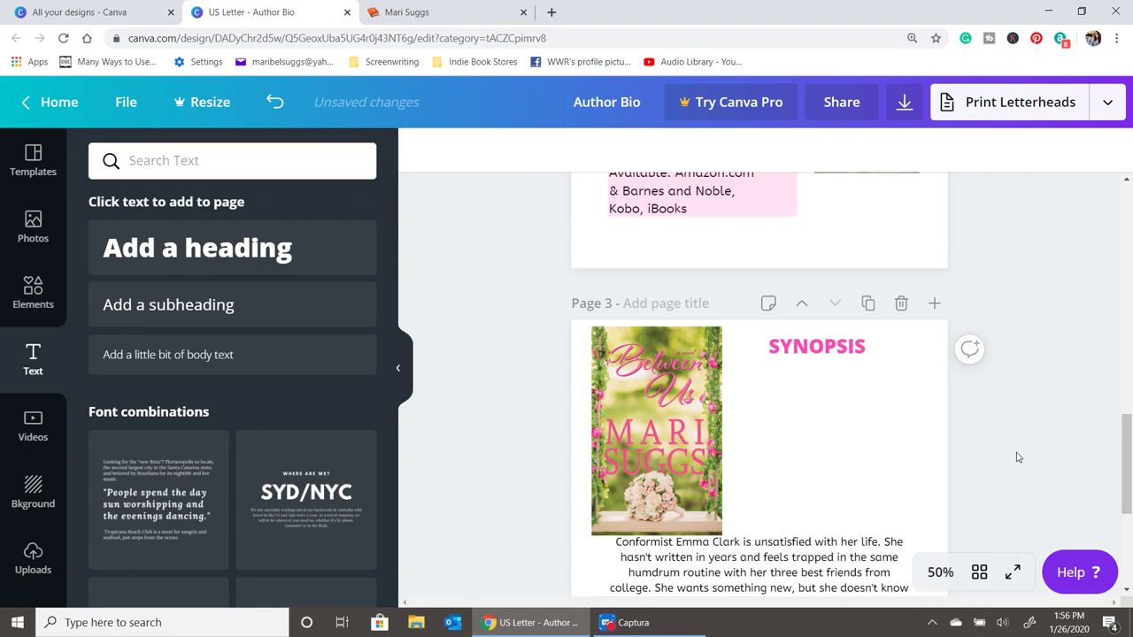
scroll(1017, 458, down, 2)
drag(617, 480, 626, 576)
click(642, 339)
drag(642, 339, 649, 339)
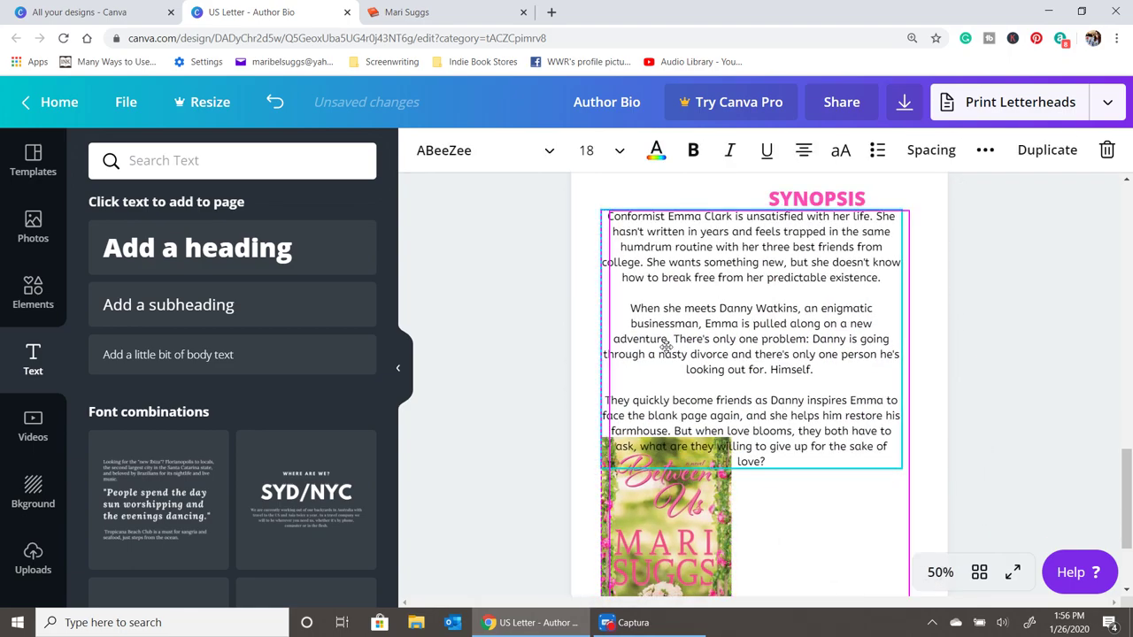
drag(814, 199, 748, 190)
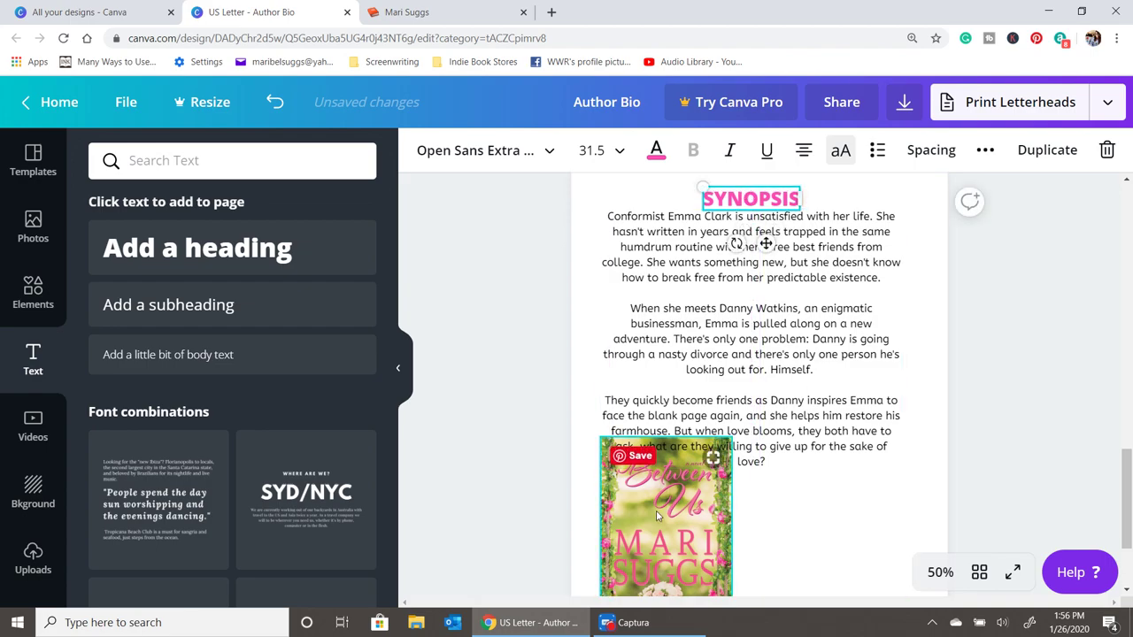
drag(666, 522, 751, 531)
click(969, 483)
- Resize and reposition the book cover on page 3
scroll(1054, 455, down, 2)
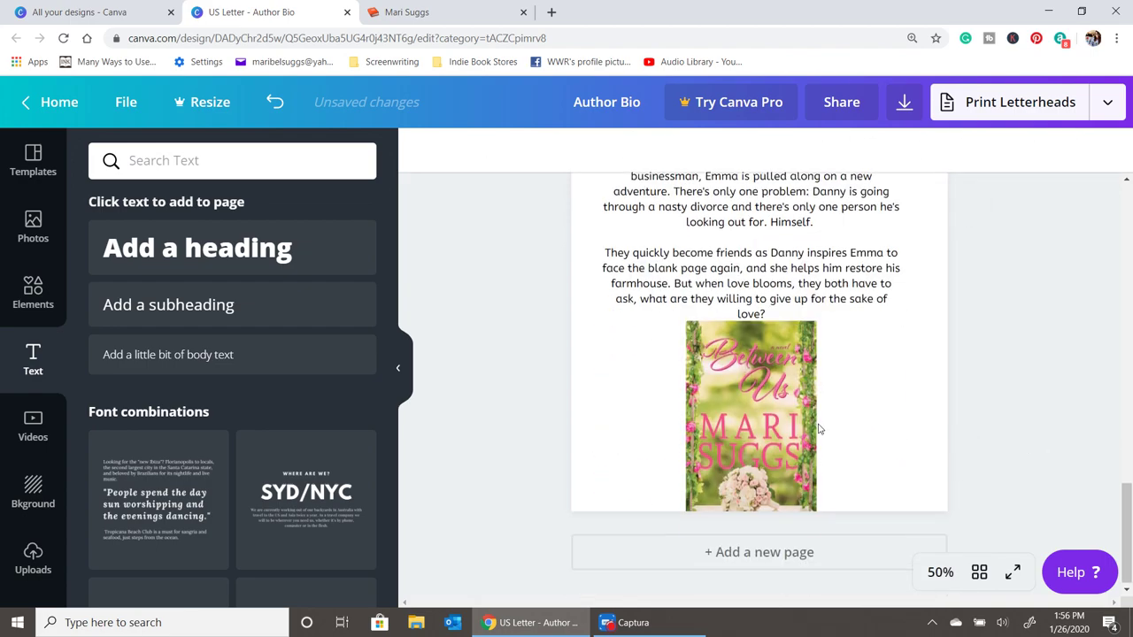
click(762, 425)
drag(687, 412, 703, 413)
drag(770, 437, 864, 437)
click(1013, 416)
scroll(1004, 424, up, 1)
scroll(1005, 423, up, 1)
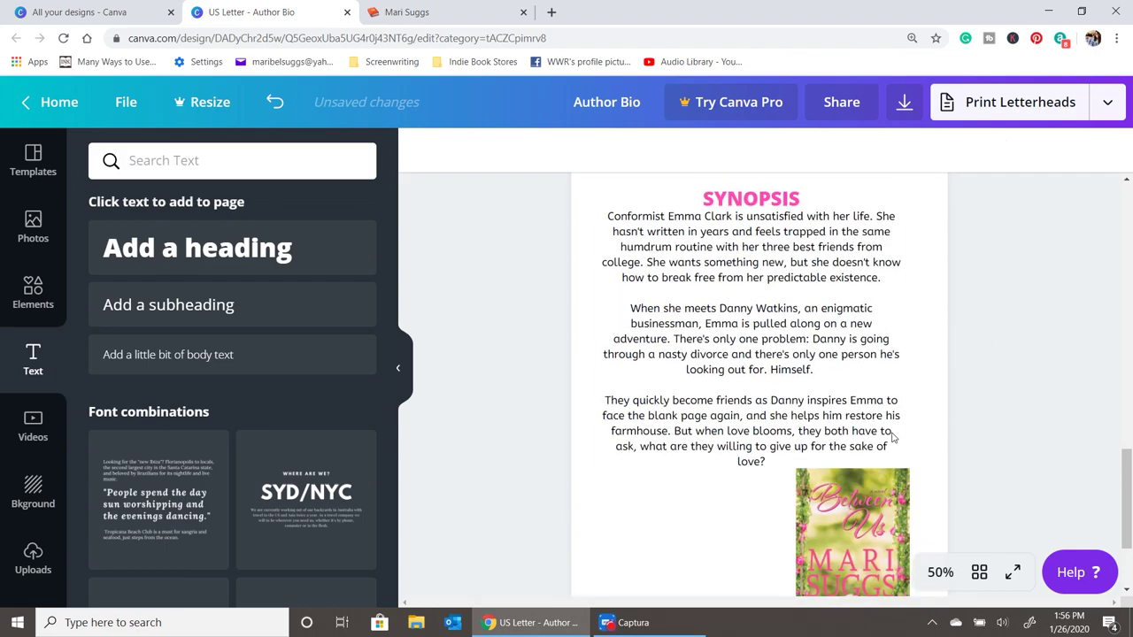
- Justify the synopsis body text and nudge it and the book cover into place
click(730, 383)
drag(777, 338, 776, 335)
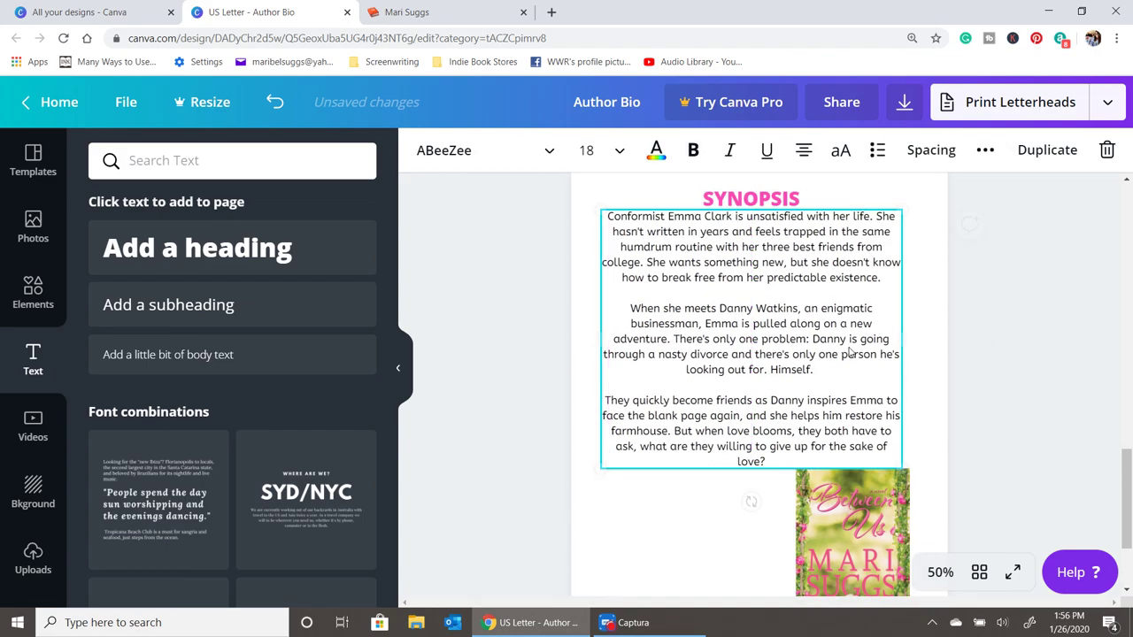
click(804, 152)
click(803, 152)
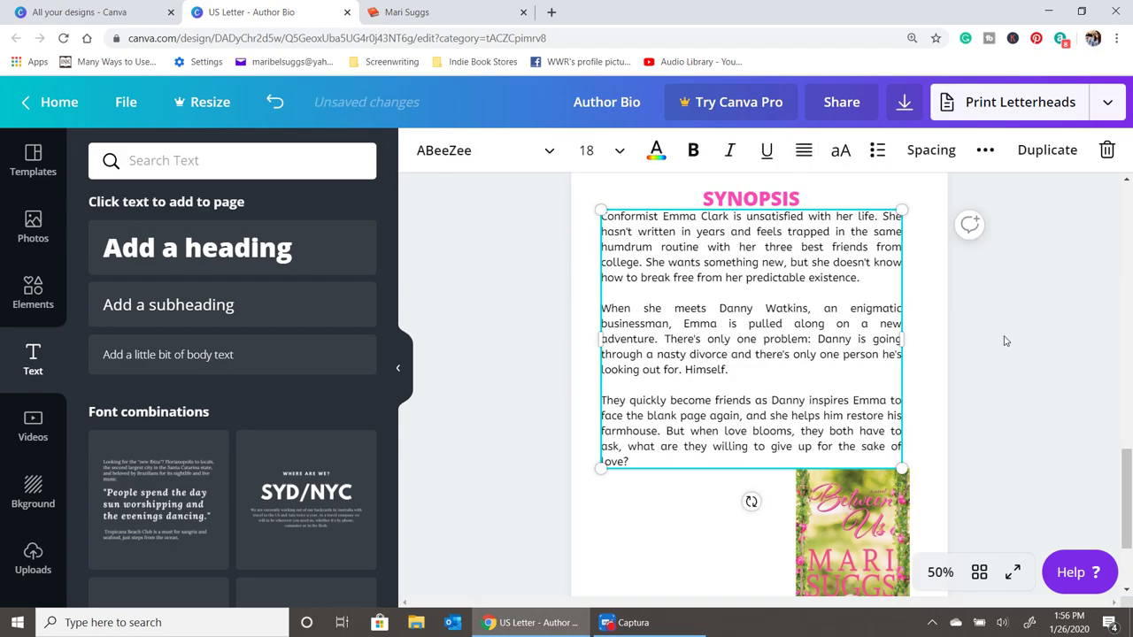
drag(751, 501, 760, 508)
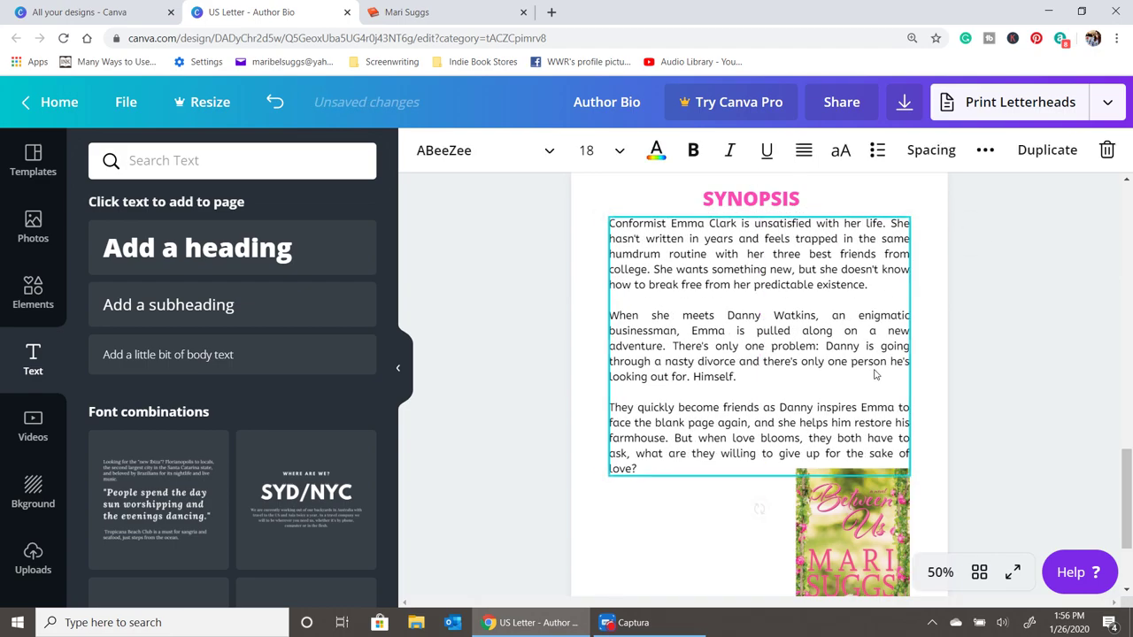
click(1024, 370)
scroll(979, 393, down, 3)
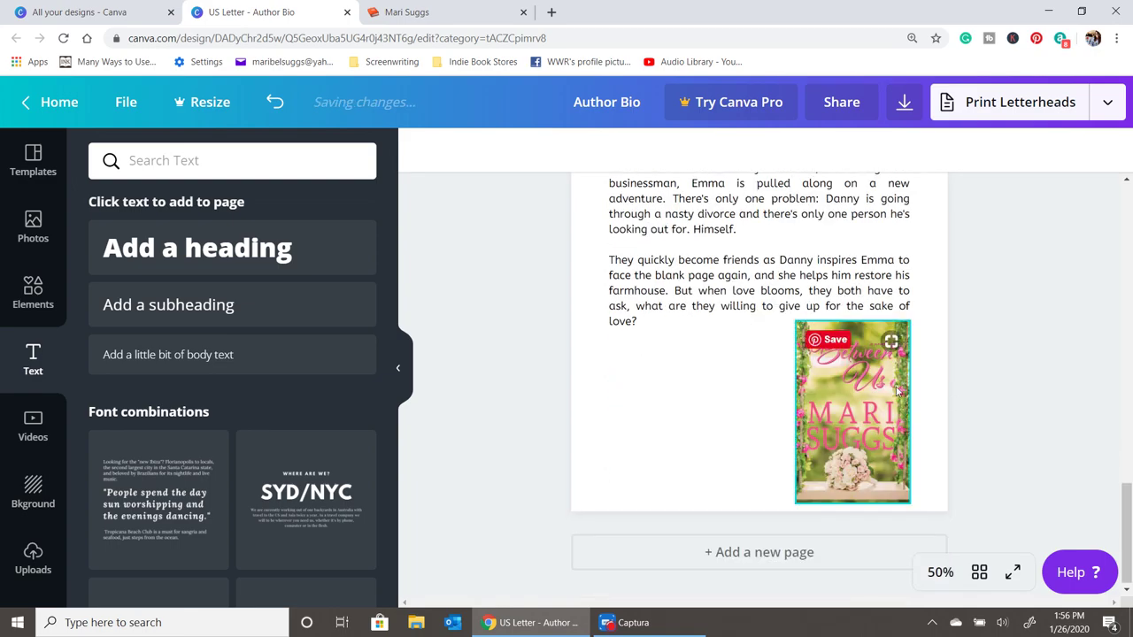
drag(871, 383, 783, 382)
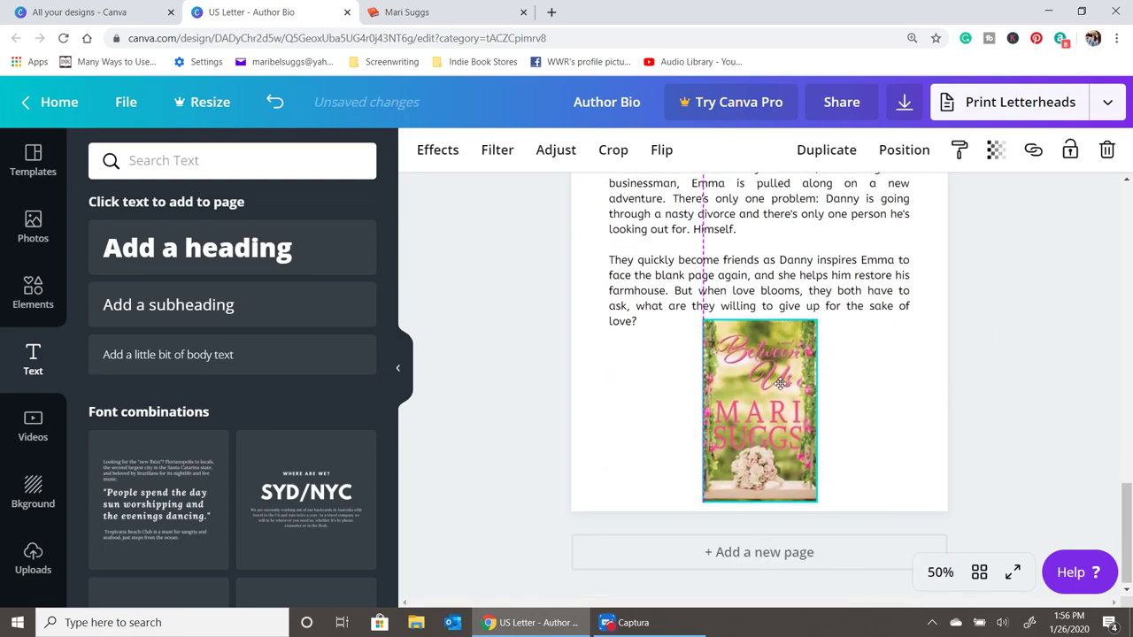
click(1027, 391)
- Add a new blank page after page 3
scroll(1027, 391, up, 5)
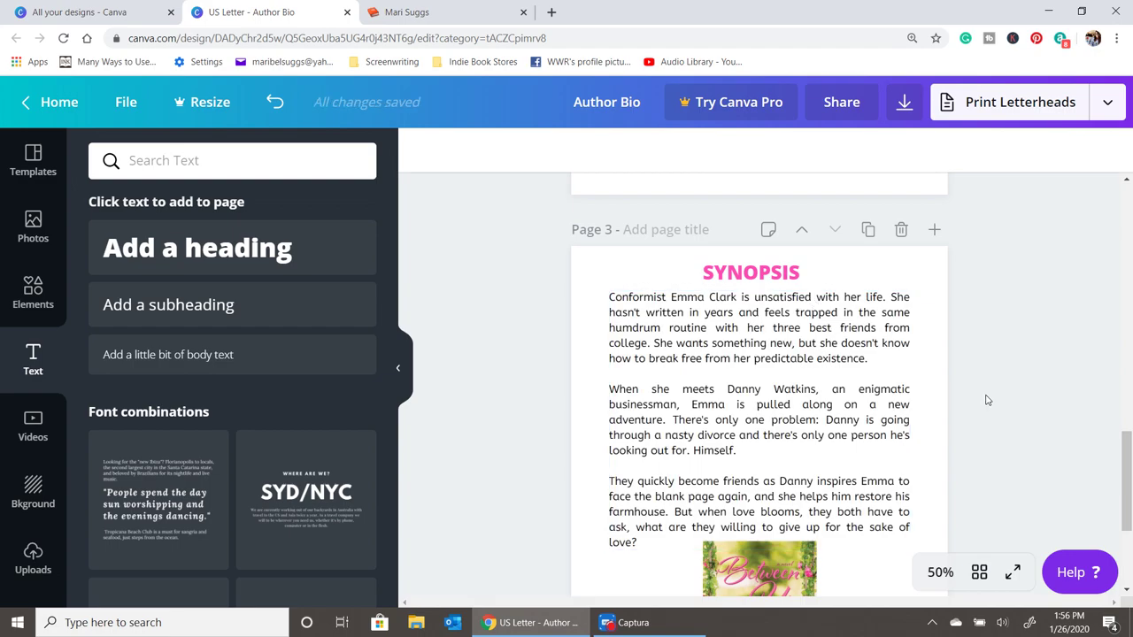
scroll(1012, 498, down, 5)
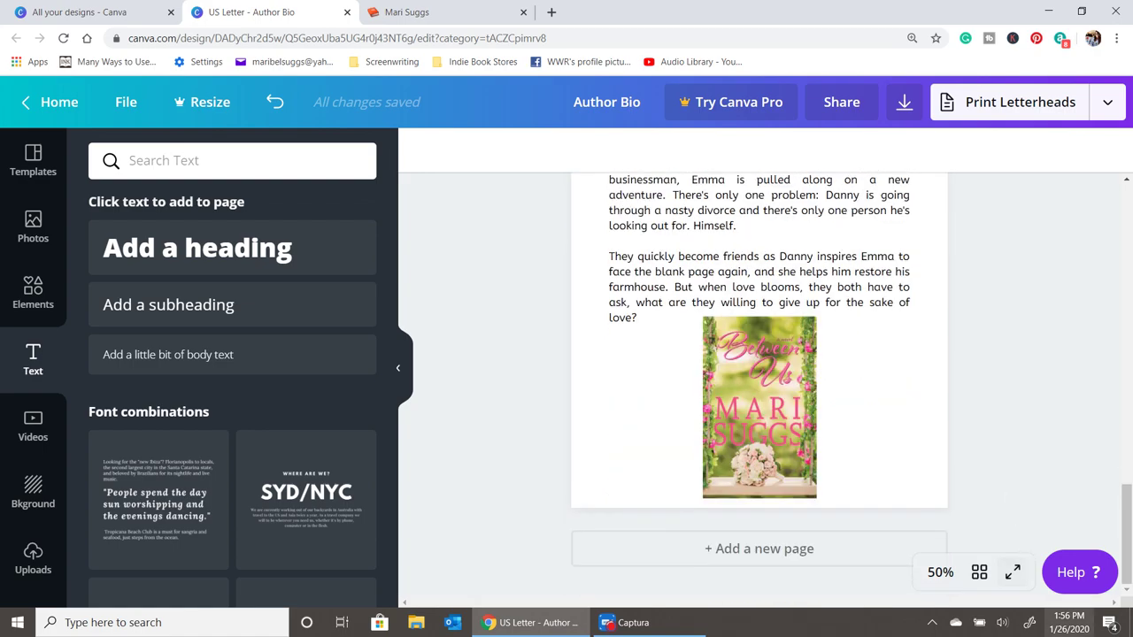
click(826, 564)
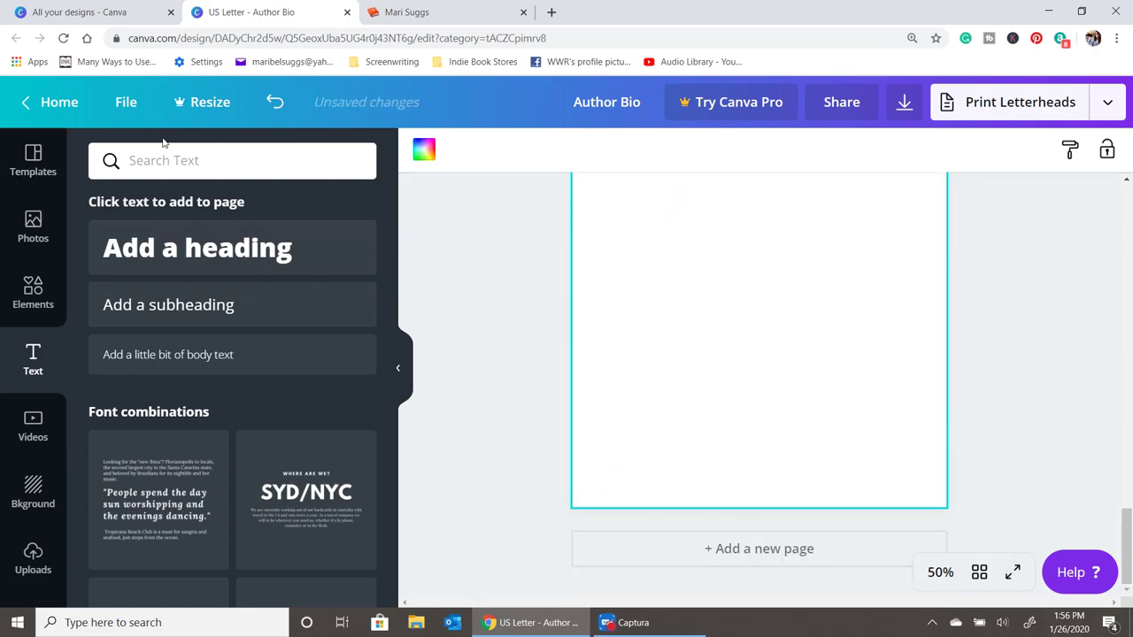
- Add a pink uppercase EXCERPT heading near the top of page 4
click(202, 267)
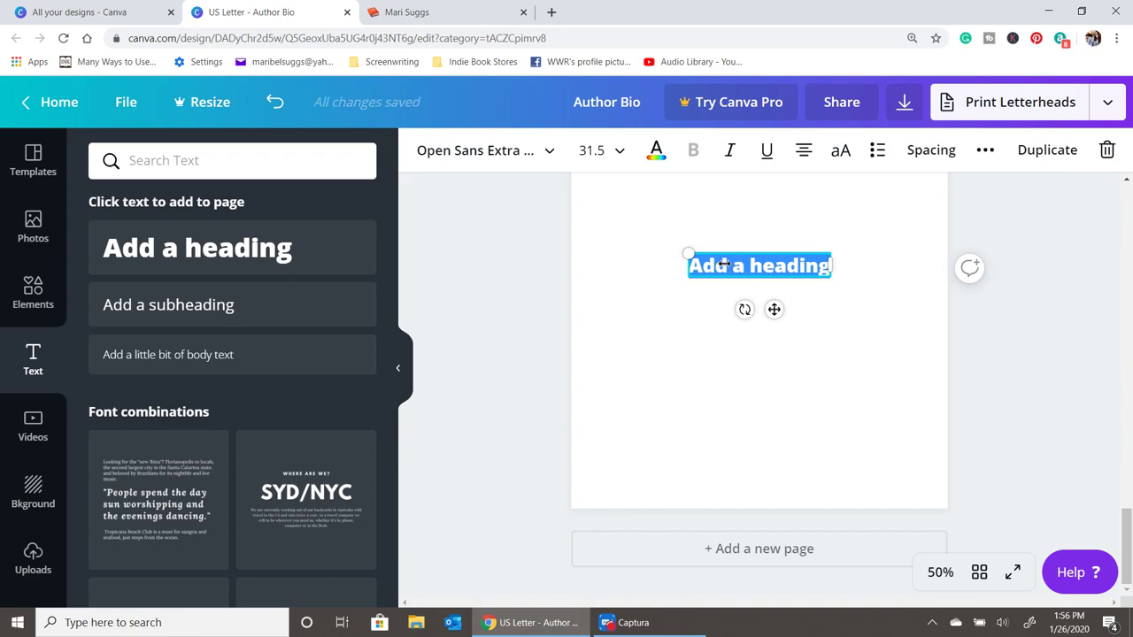
text(Excerpt)
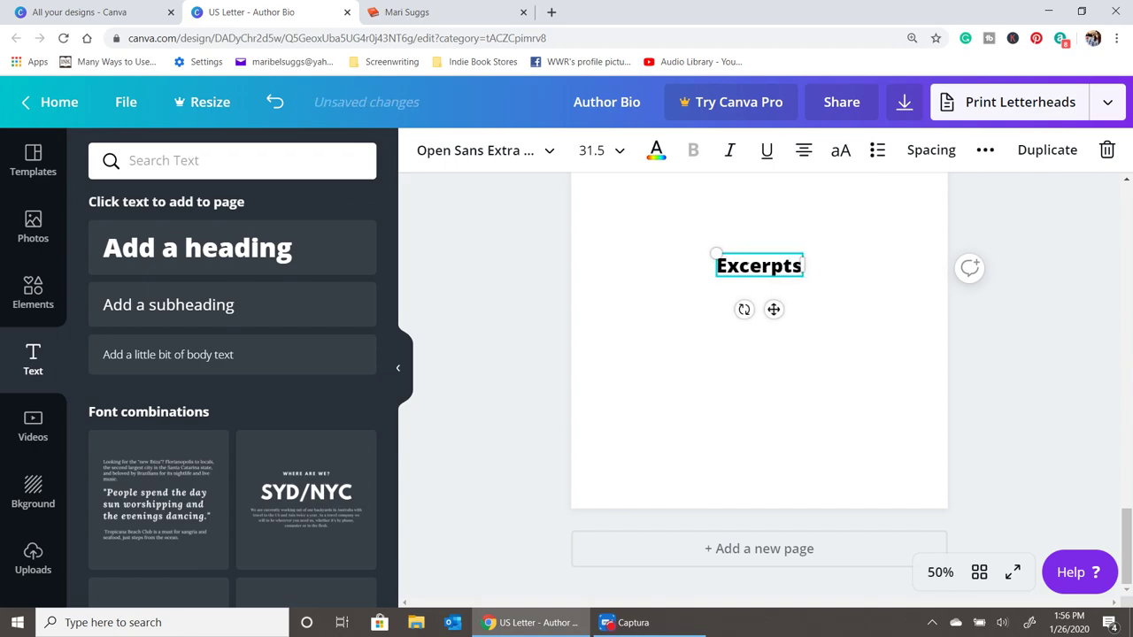
click(828, 384)
click(732, 272)
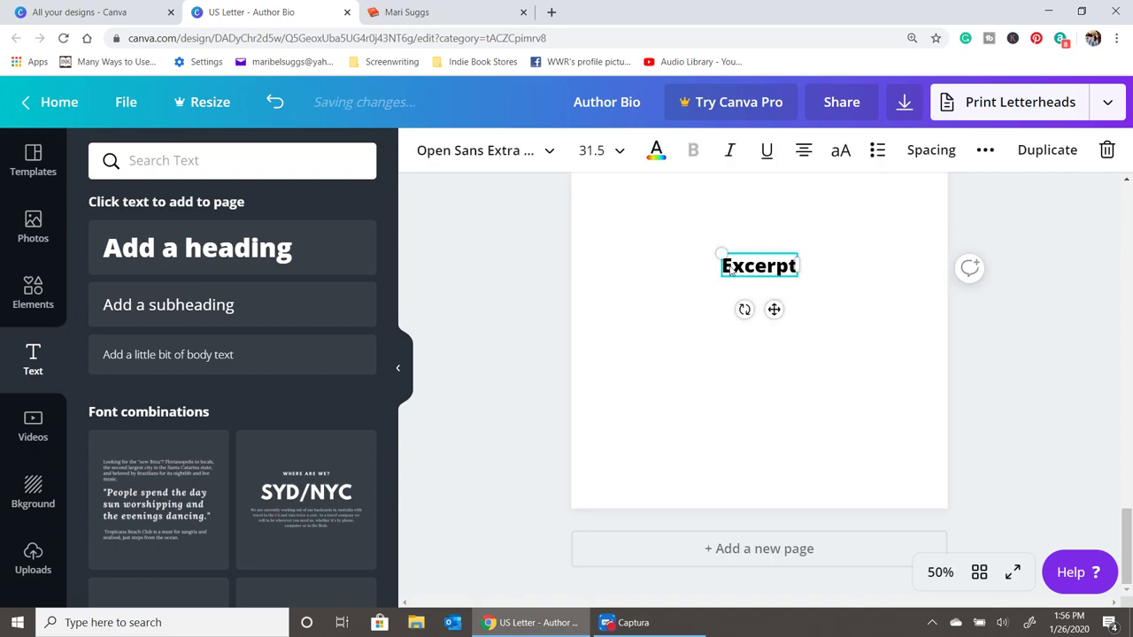
click(656, 151)
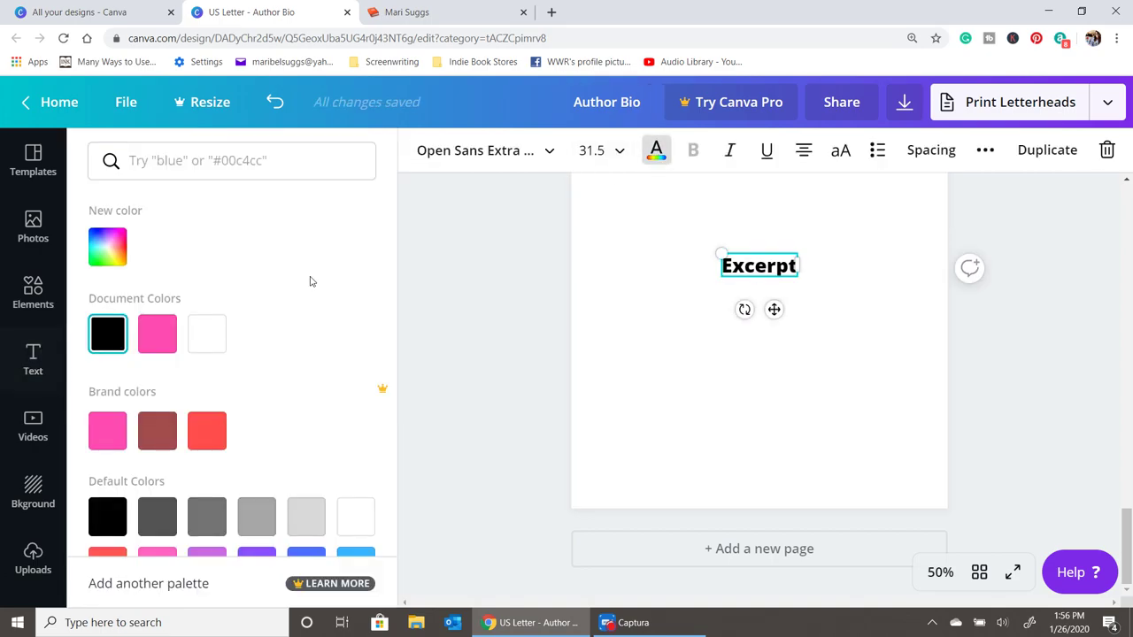
click(158, 333)
click(841, 153)
scroll(823, 408, up, 3)
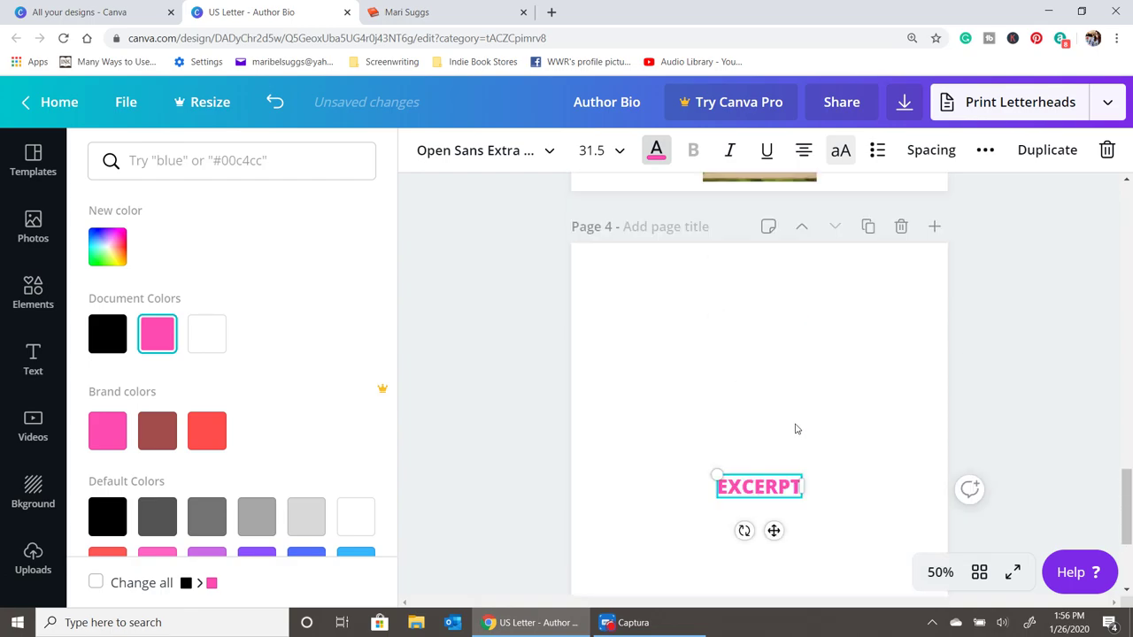
drag(786, 492, 774, 297)
click(743, 385)
- Add another blank page after page 4
scroll(765, 370, down, 3)
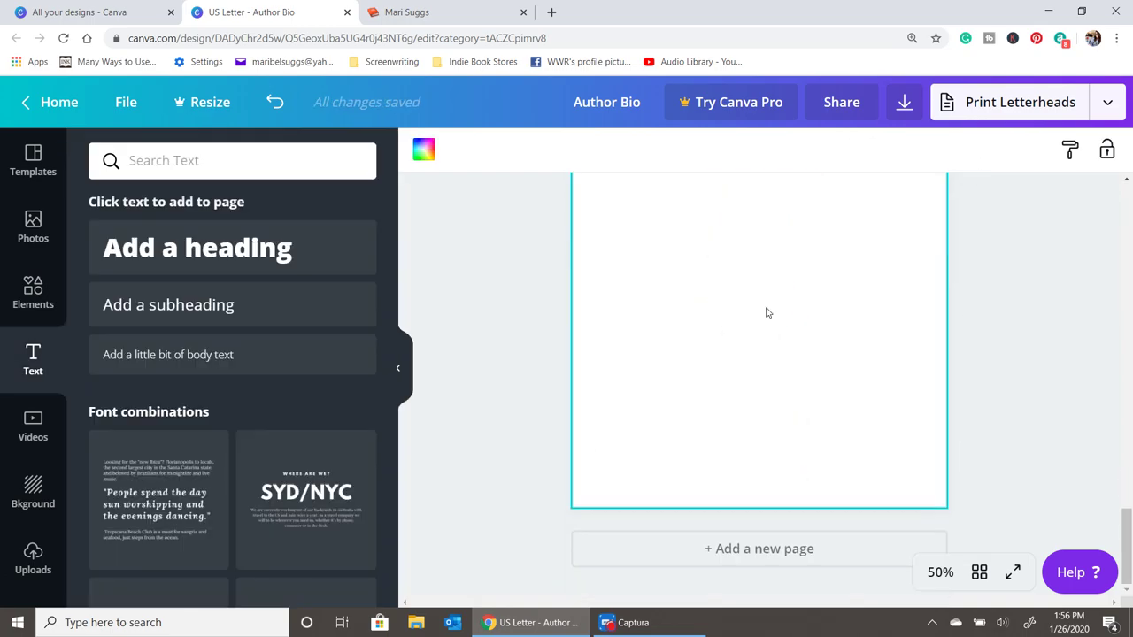
scroll(761, 327, up, 4)
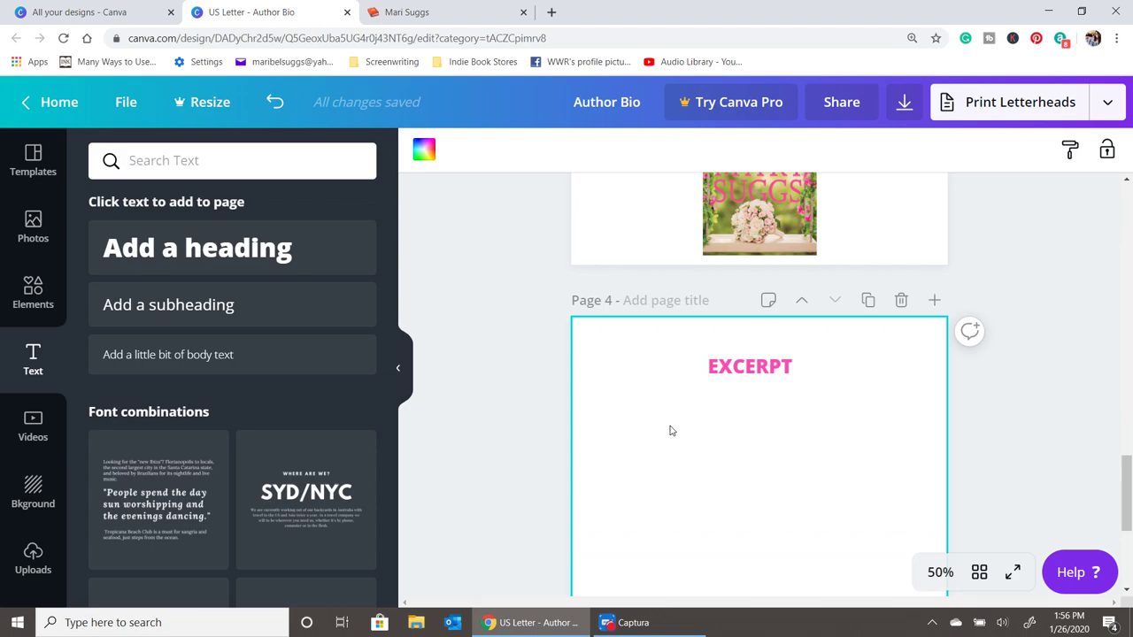
scroll(670, 431, down, 3)
scroll(722, 396, up, 4)
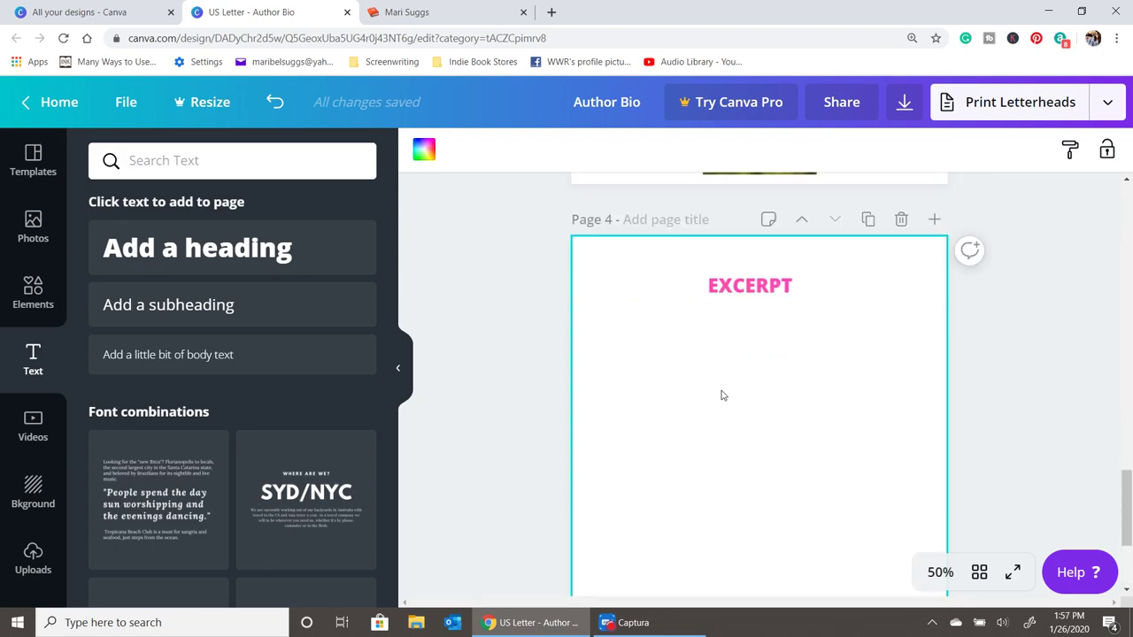
click(749, 364)
click(761, 416)
scroll(762, 416, down, 4)
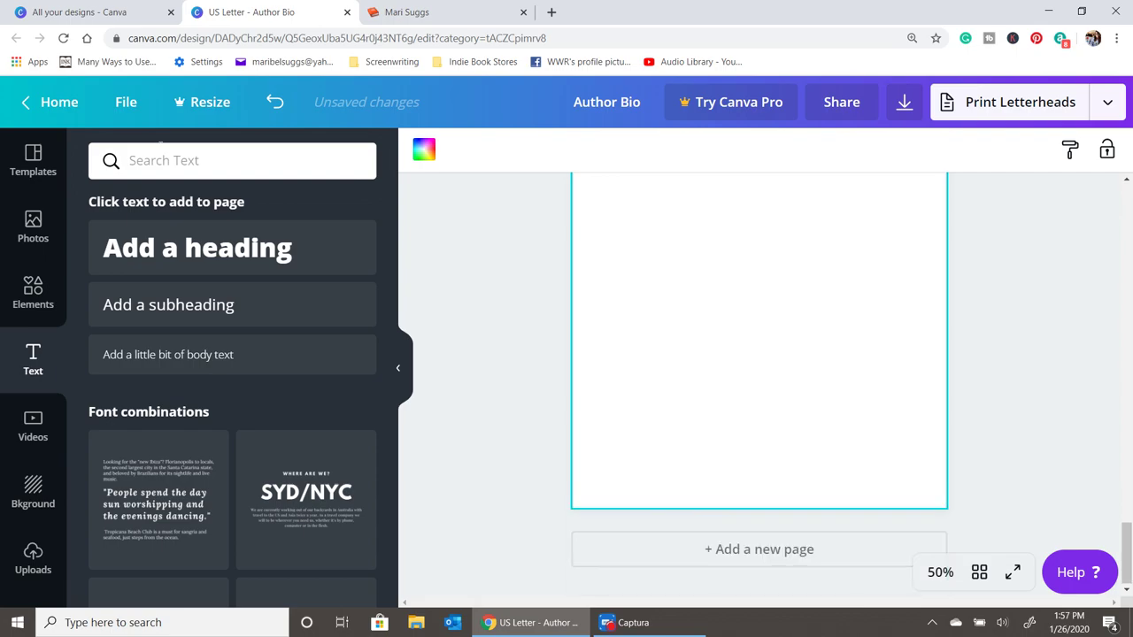
- Add a 'media release' heading, make it uppercase, and move it to the top of page 5
click(178, 266)
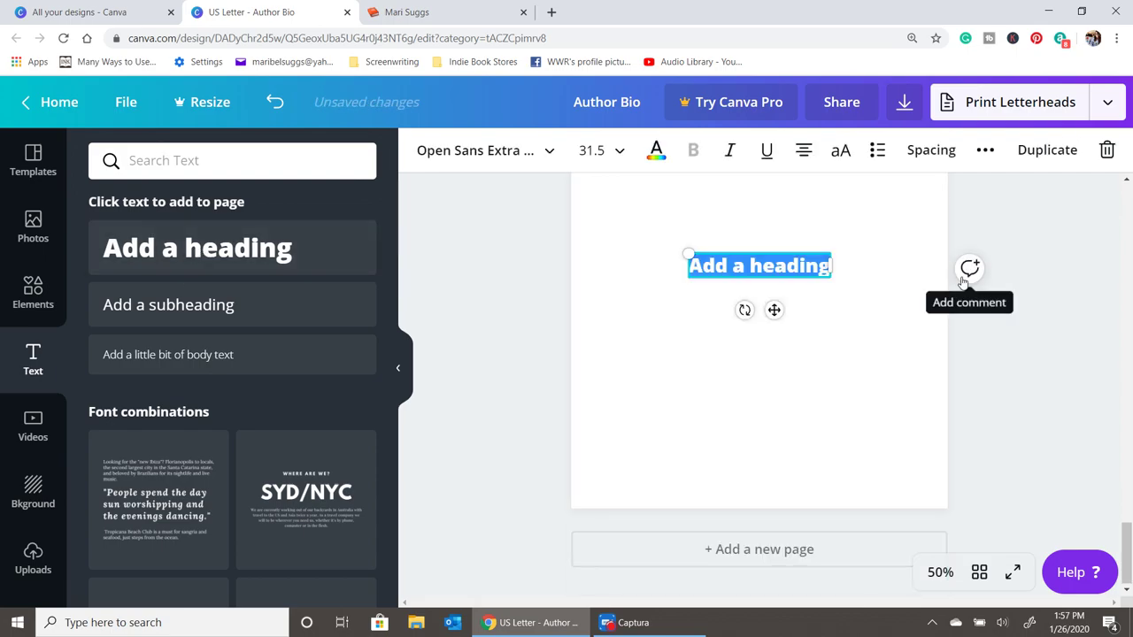
text(media)
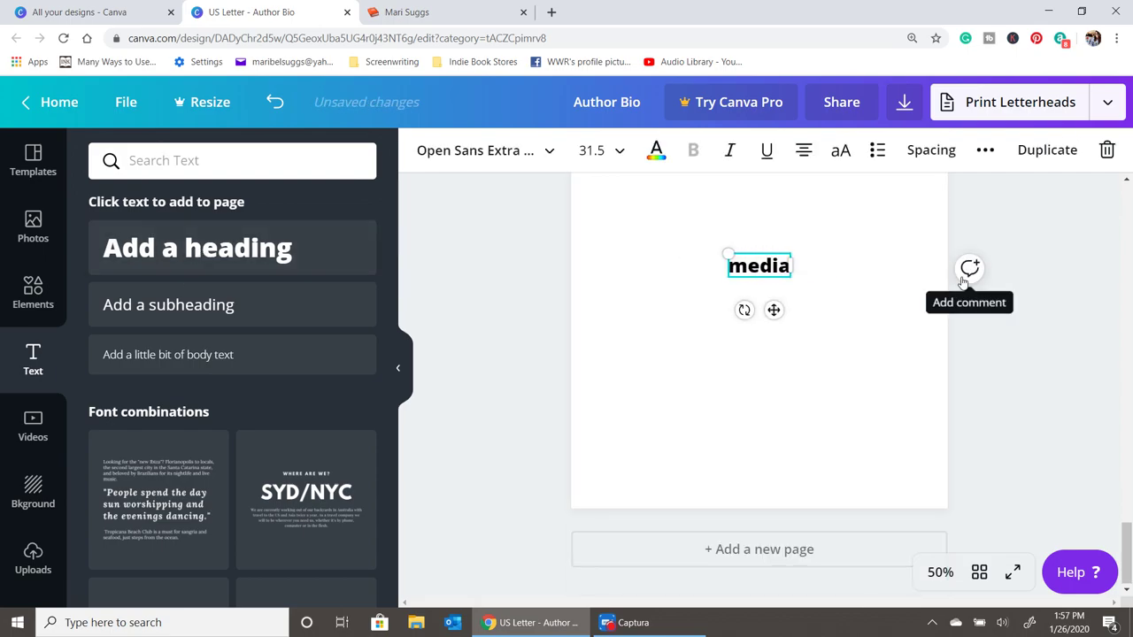
text( release)
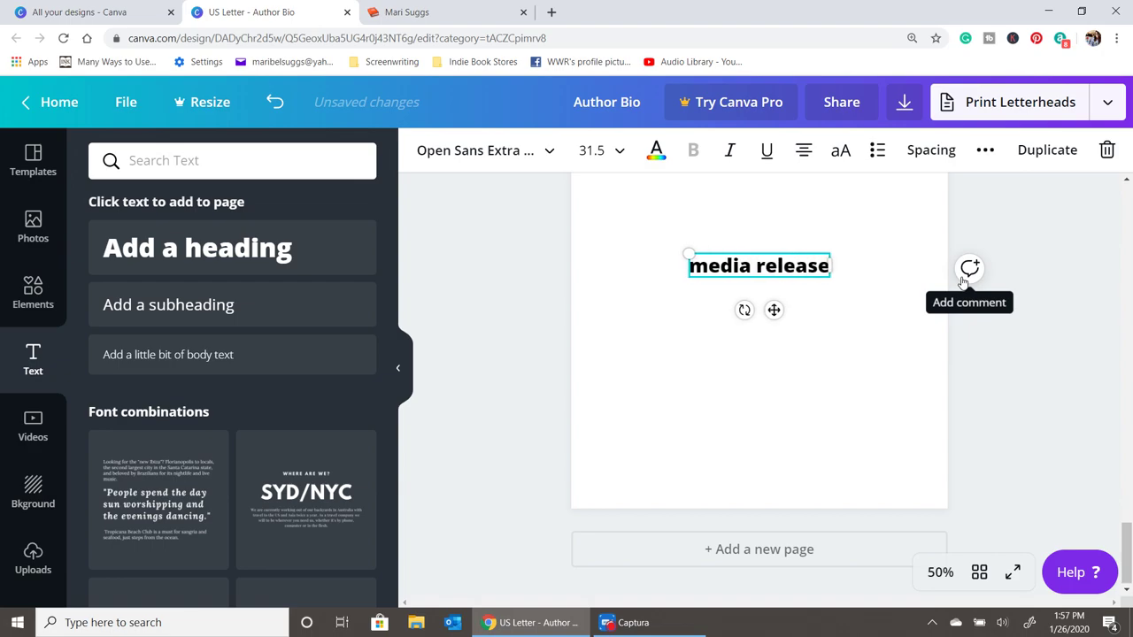
click(745, 342)
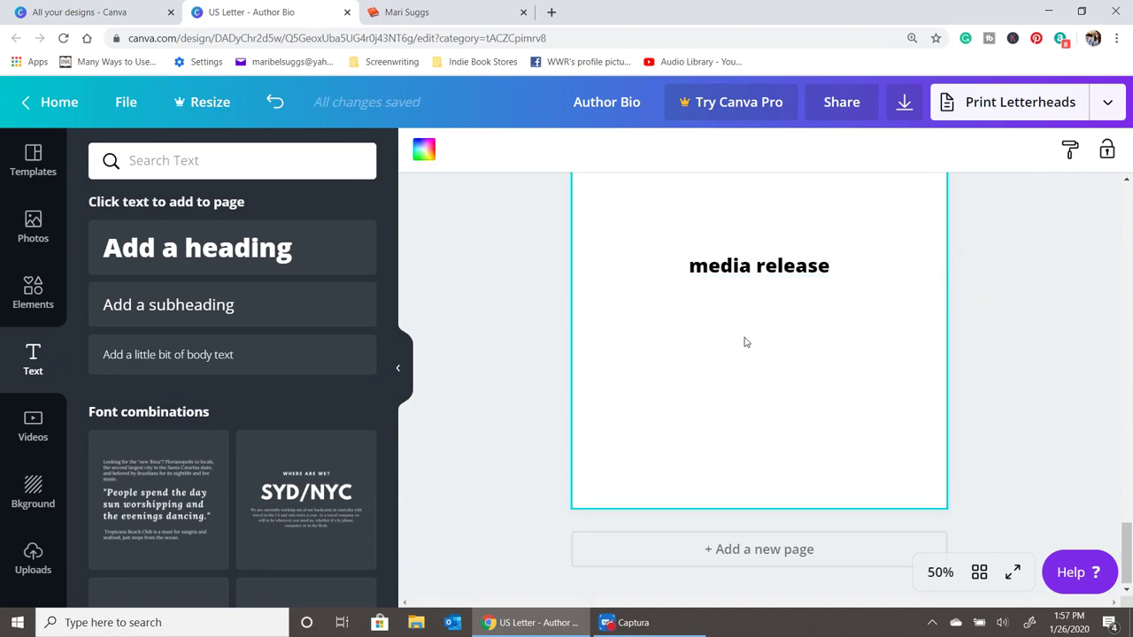
click(759, 270)
click(841, 151)
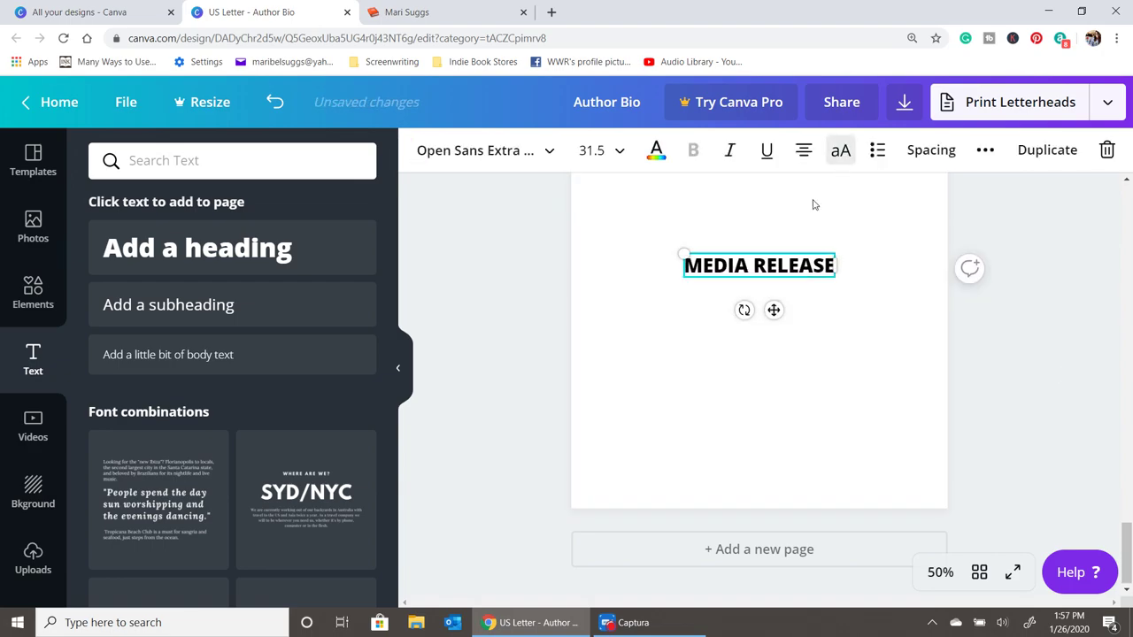
click(824, 358)
scroll(823, 358, up, 3)
drag(759, 486, 754, 302)
- Place a second text box below the pink title reading 'Between Us'
click(793, 340)
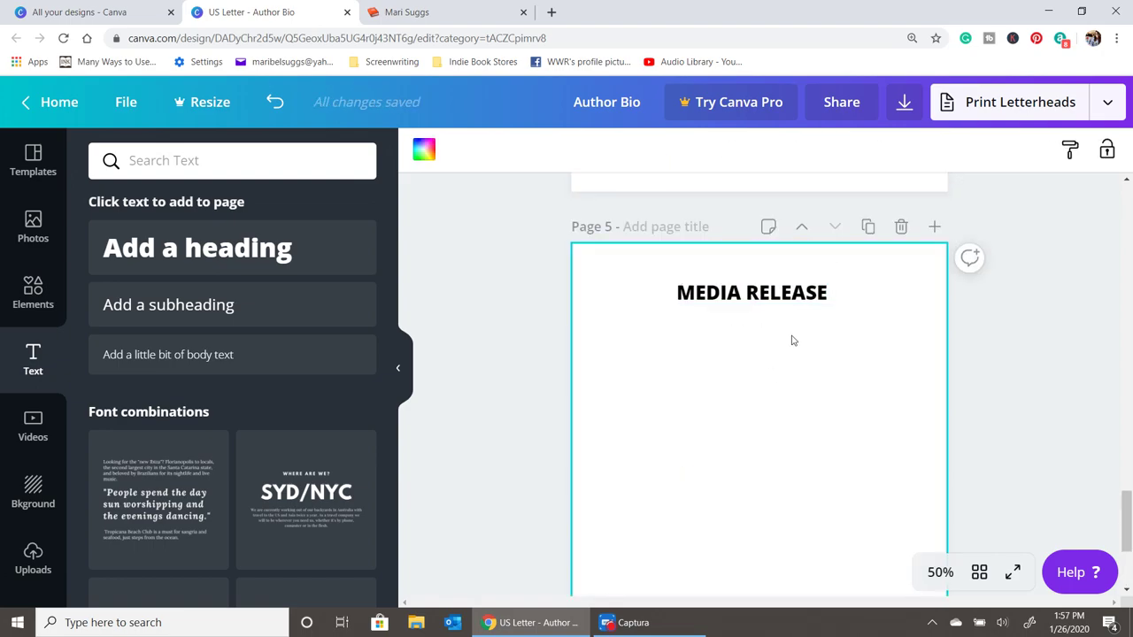
click(773, 299)
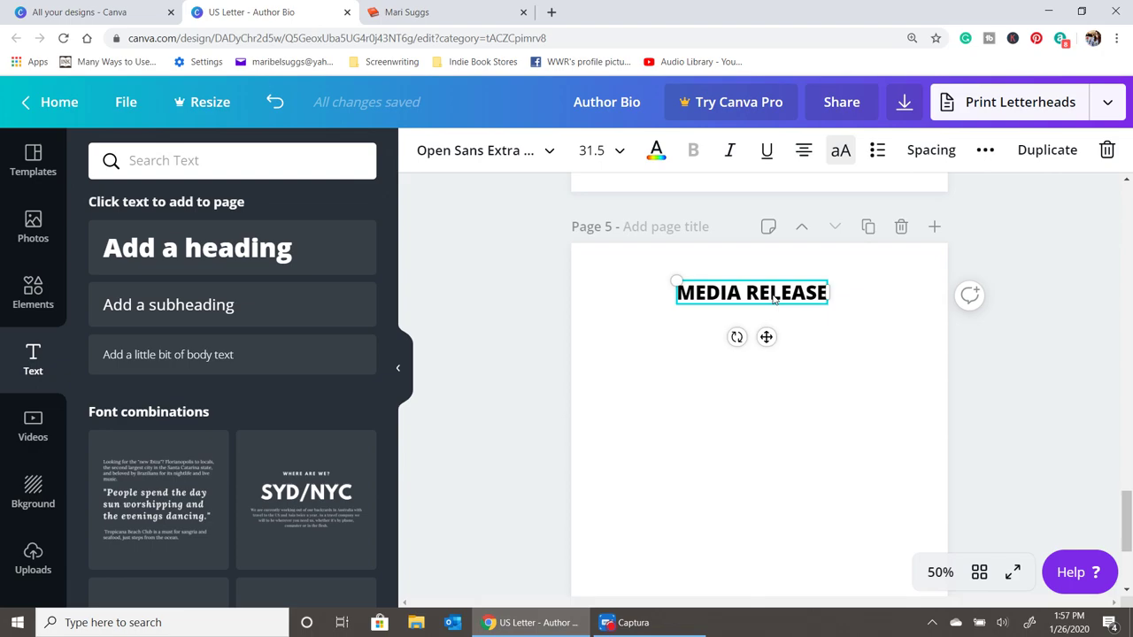
drag(774, 299, 718, 336)
text(Between Us)
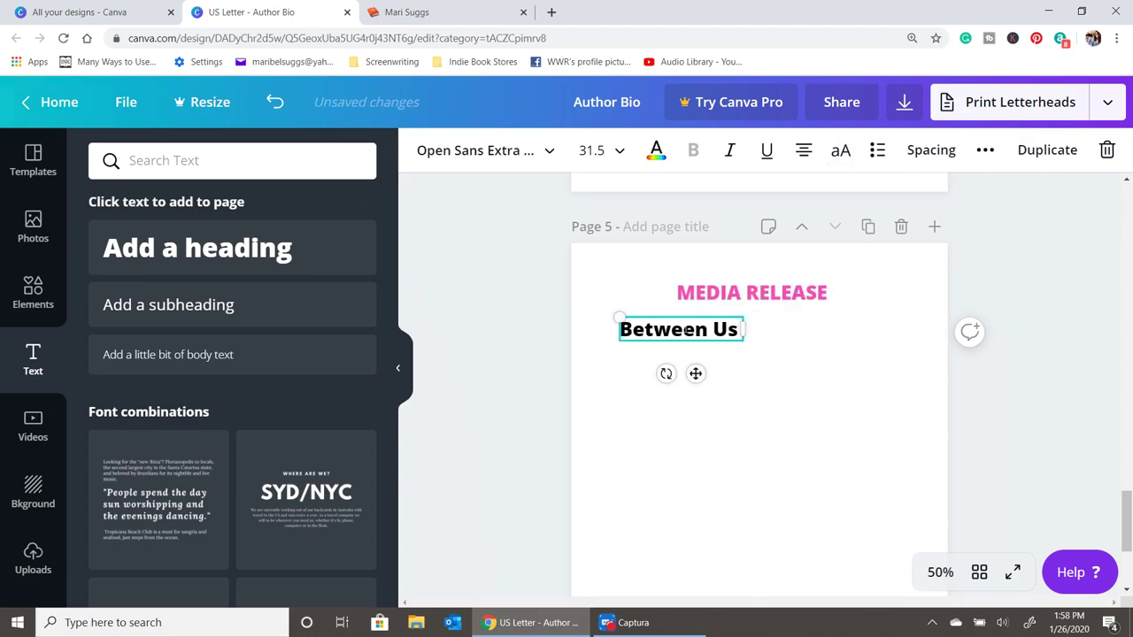
- Finish the paragraph: '…What are you willing to risk in the name of love?'
key(Return)
text(procokes us to ask)
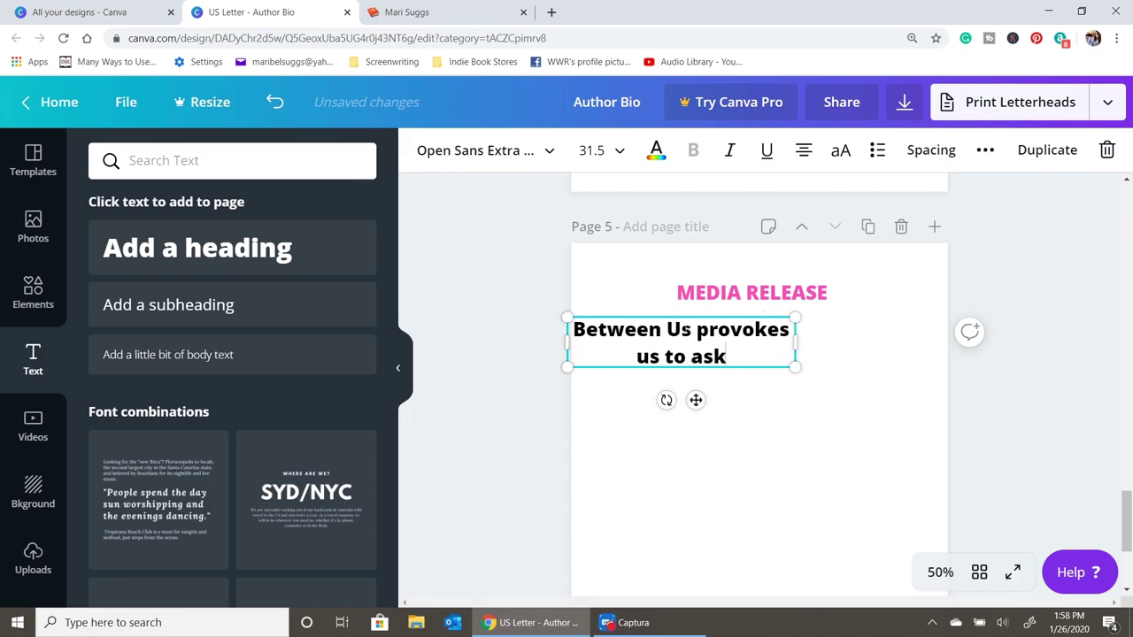
text( the most heart-)
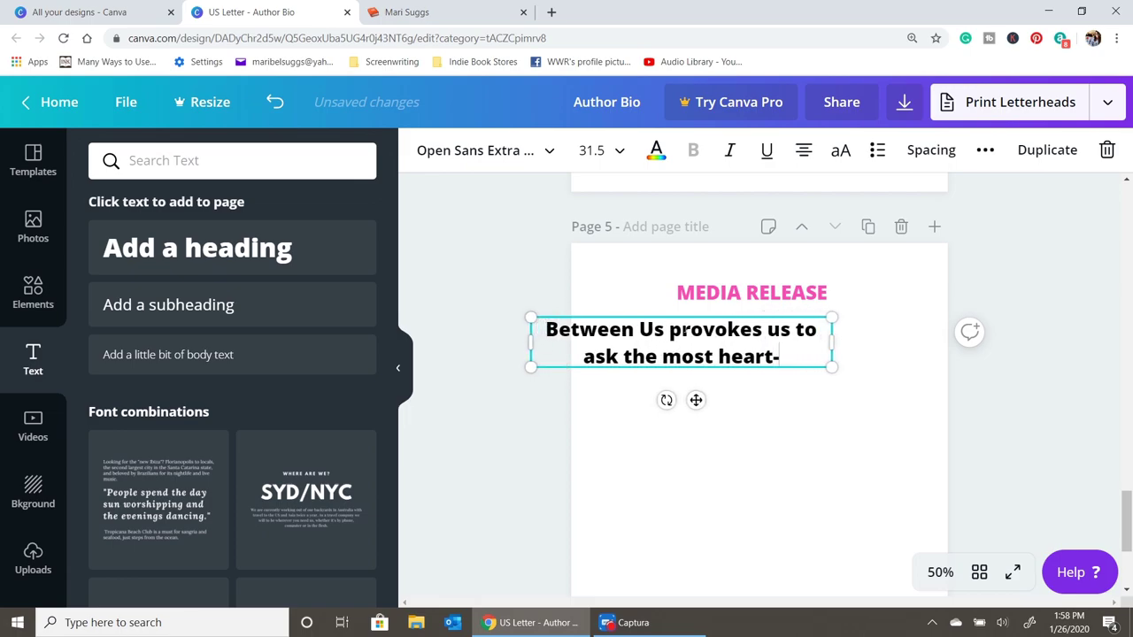
text(wrenching question)
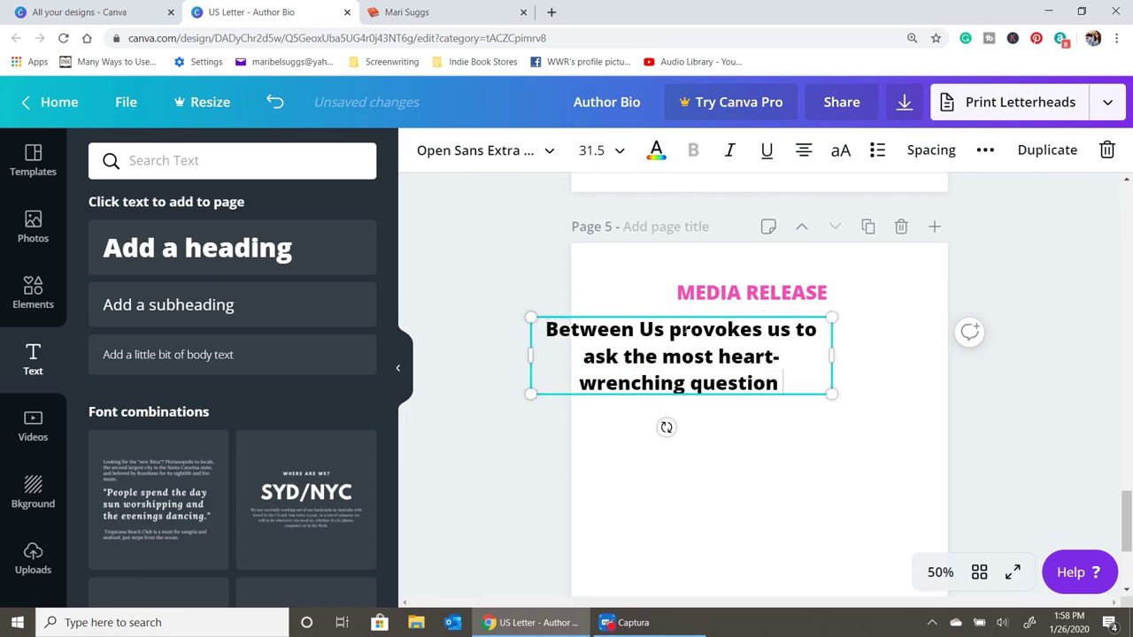
text( of all: What ar)
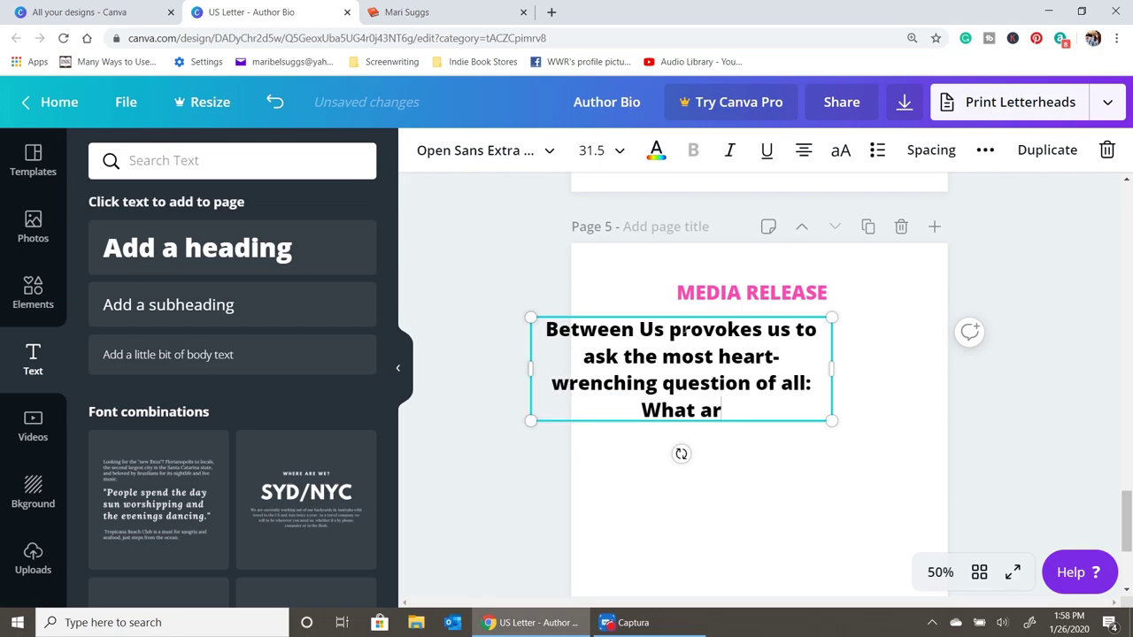
text(e you willing to reis)
key(BackSpace)
key(BackSpace)
key(BackSpace)
text(i)
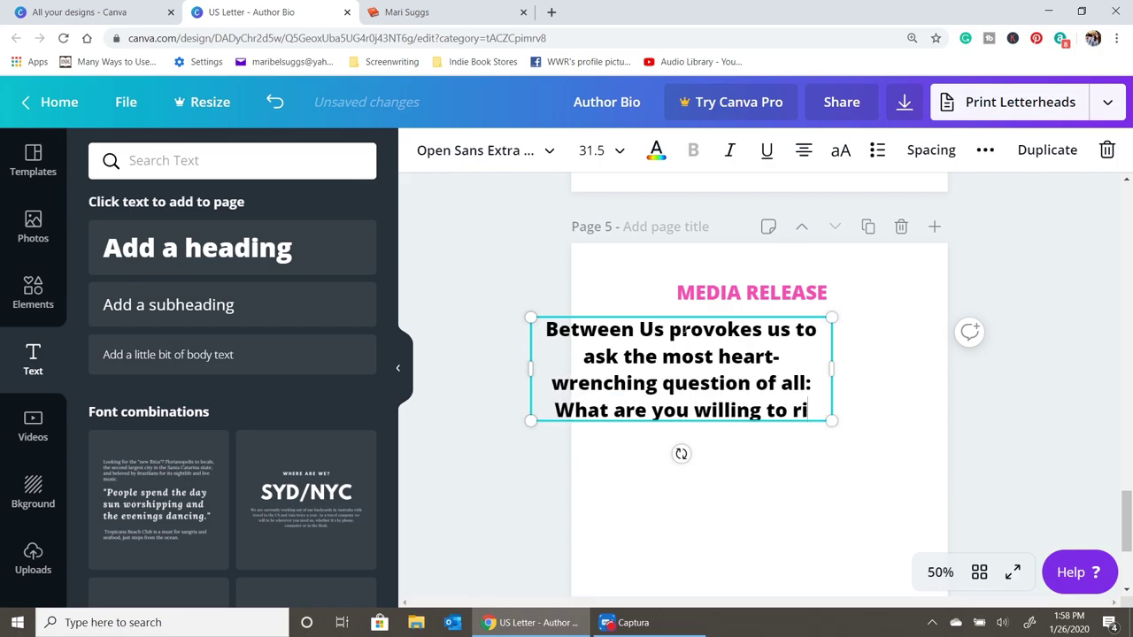
text(sk in the name of love?)
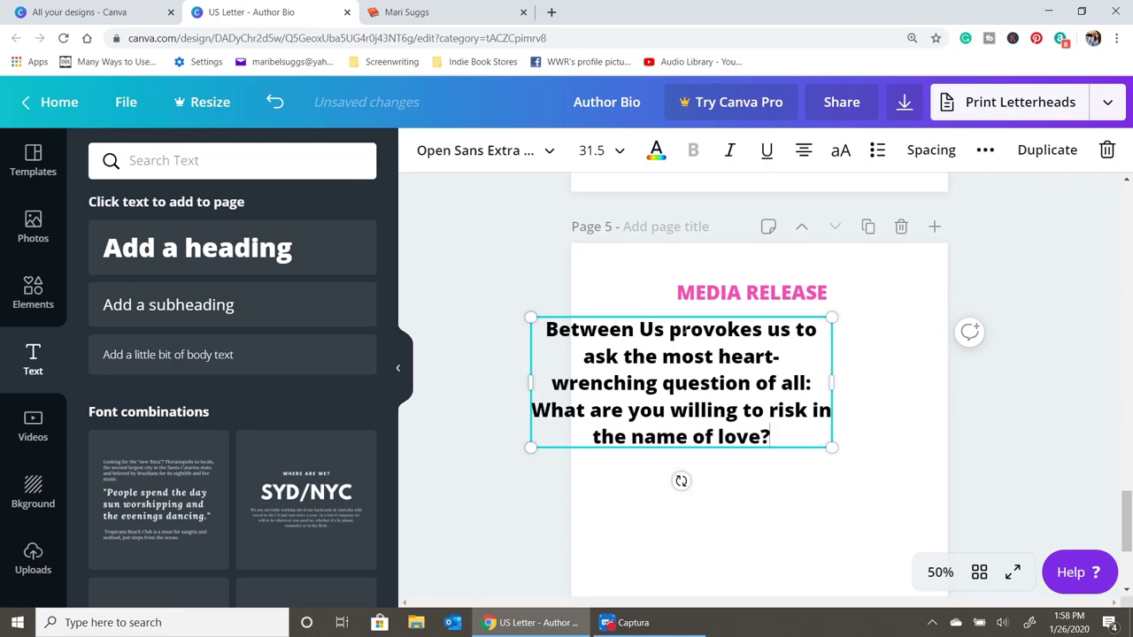
click(790, 442)
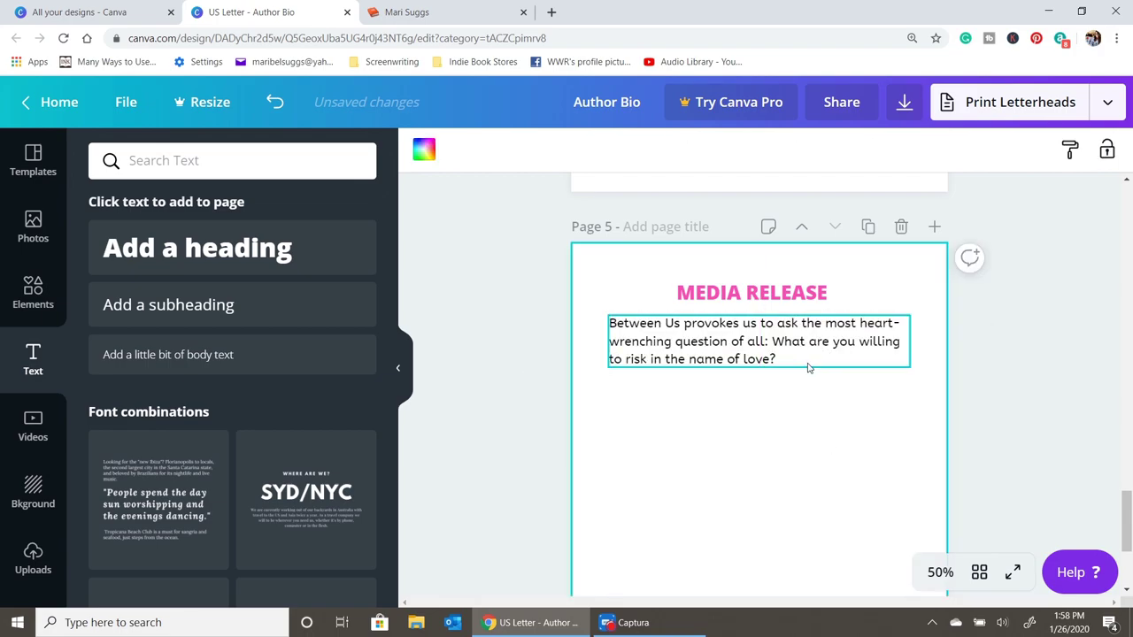
- Add the line 'Between Us was inspired by true events.' just under the paragraph
click(196, 248)
text(Betwe)
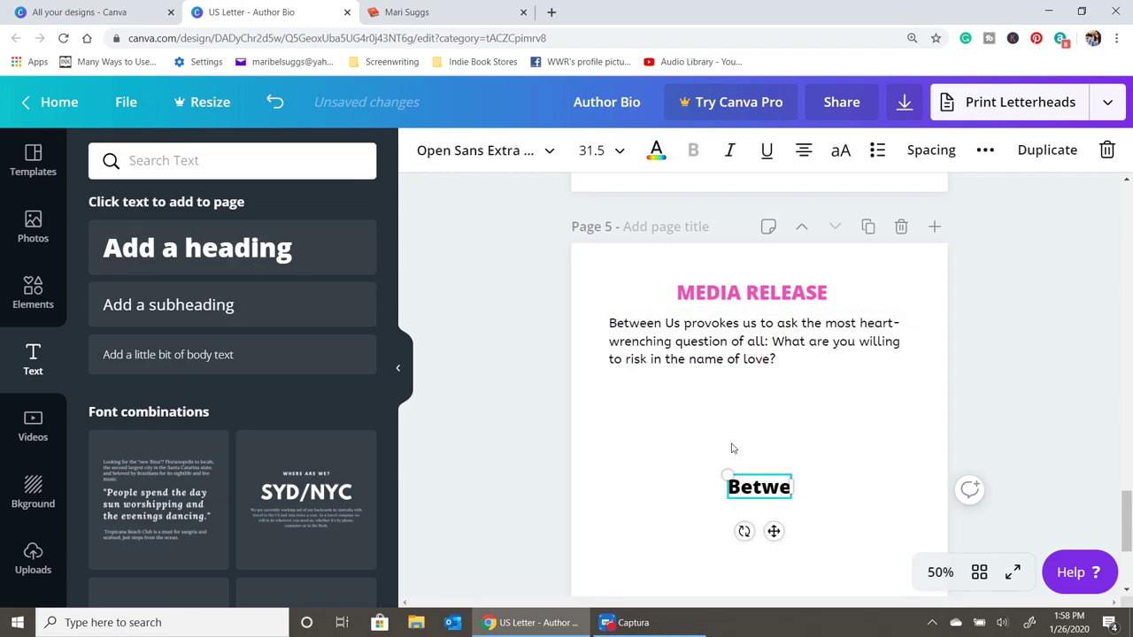
text(en Us was inspired by Tru)
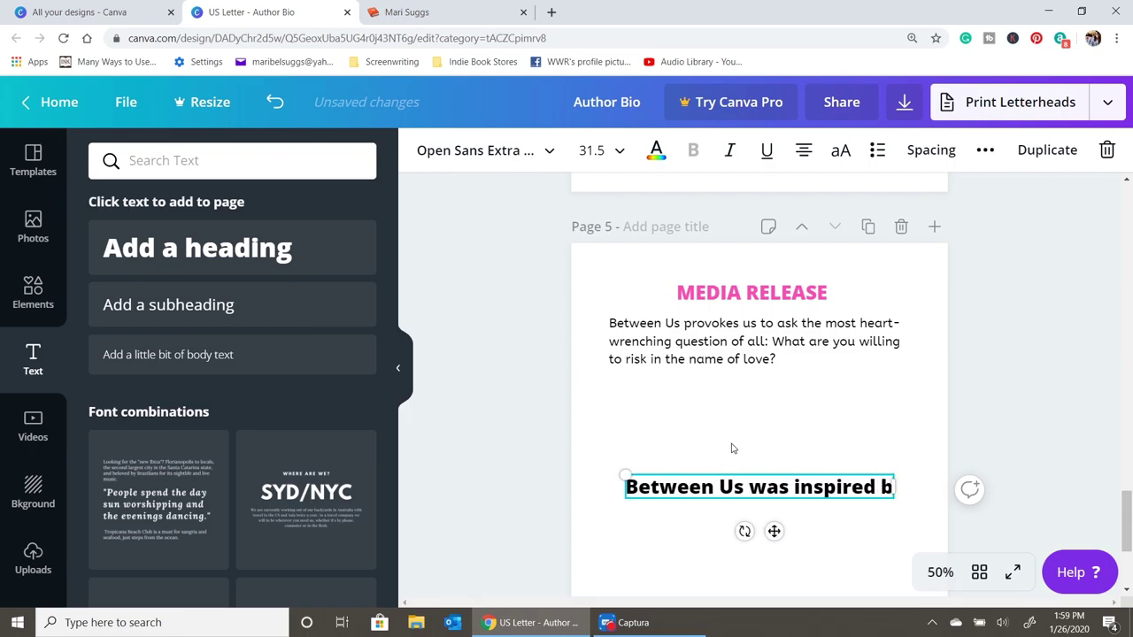
key(BackSpace)
key(BackSpace)
key(BackSpace)
text(true)
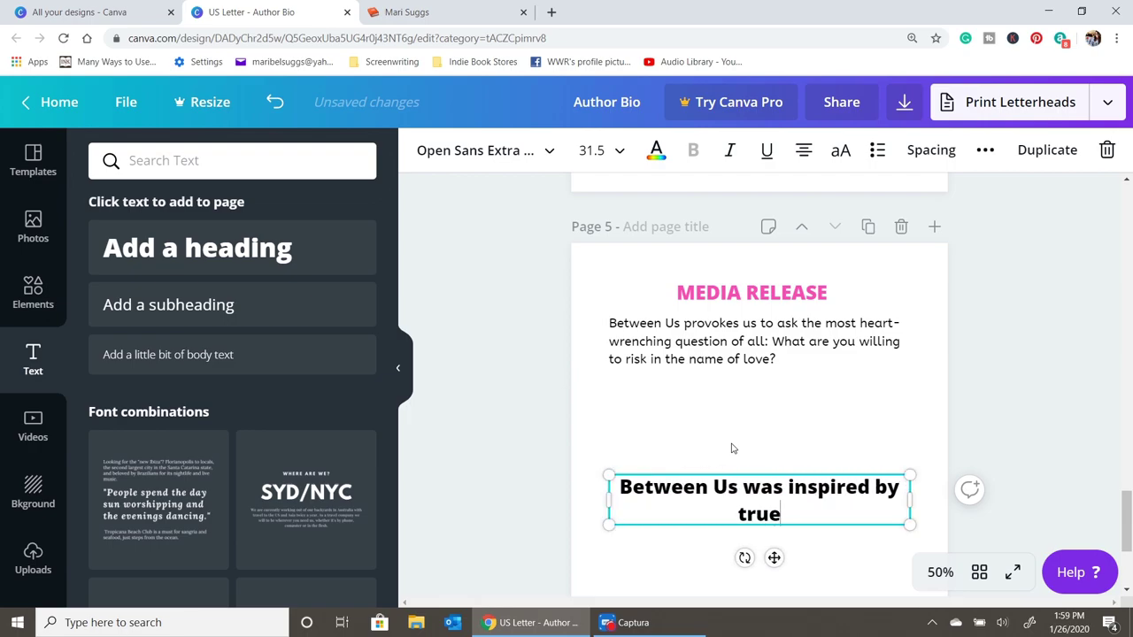
text(vents.)
drag(783, 508, 784, 413)
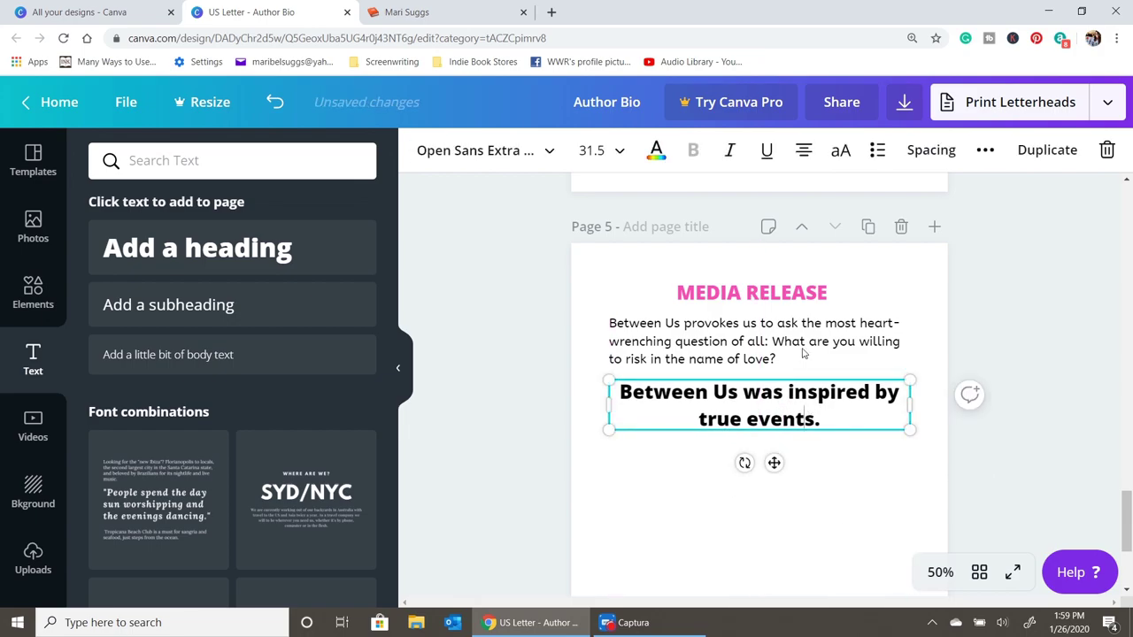
- Set the true-events line to ABeeZee at size 21, keeping normal case
click(838, 153)
click(838, 152)
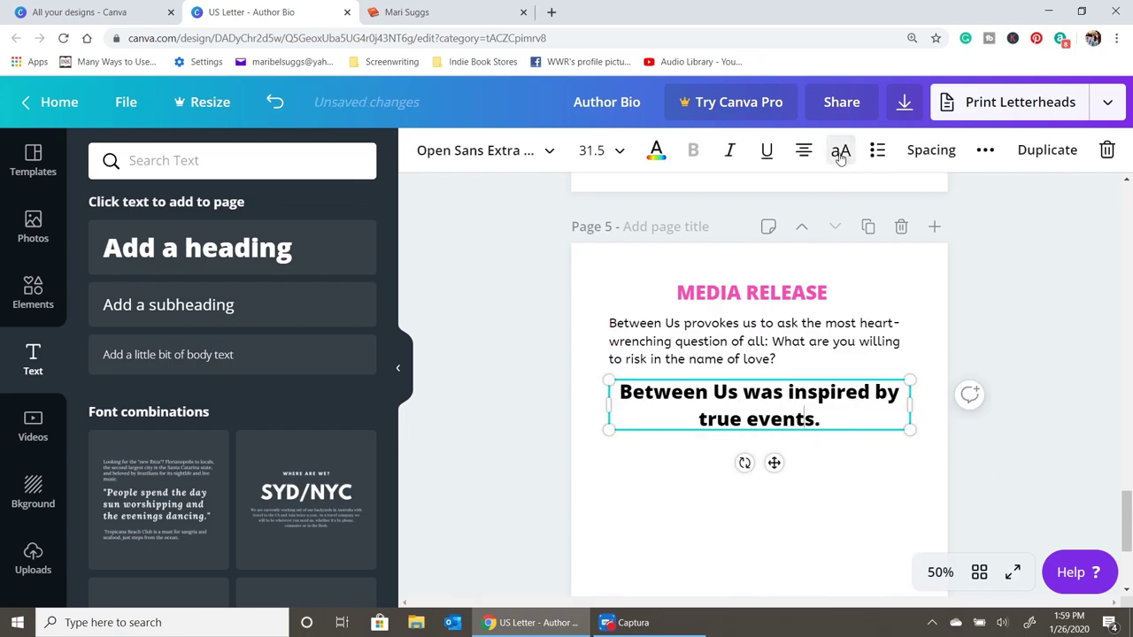
click(534, 158)
click(182, 248)
click(591, 151)
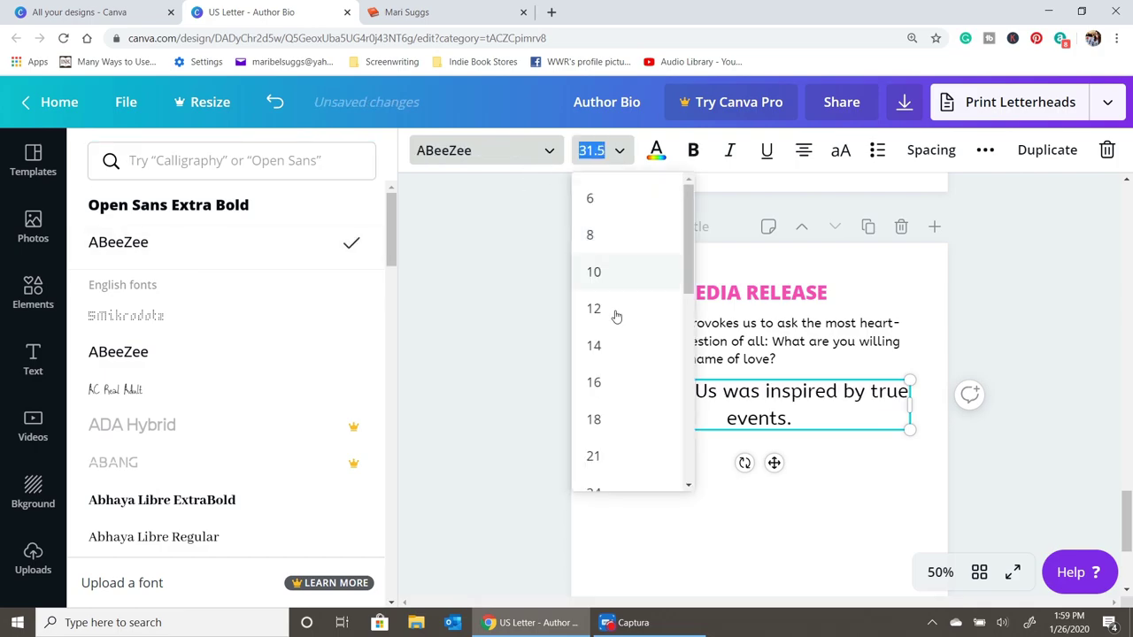
click(600, 456)
double_click(660, 388)
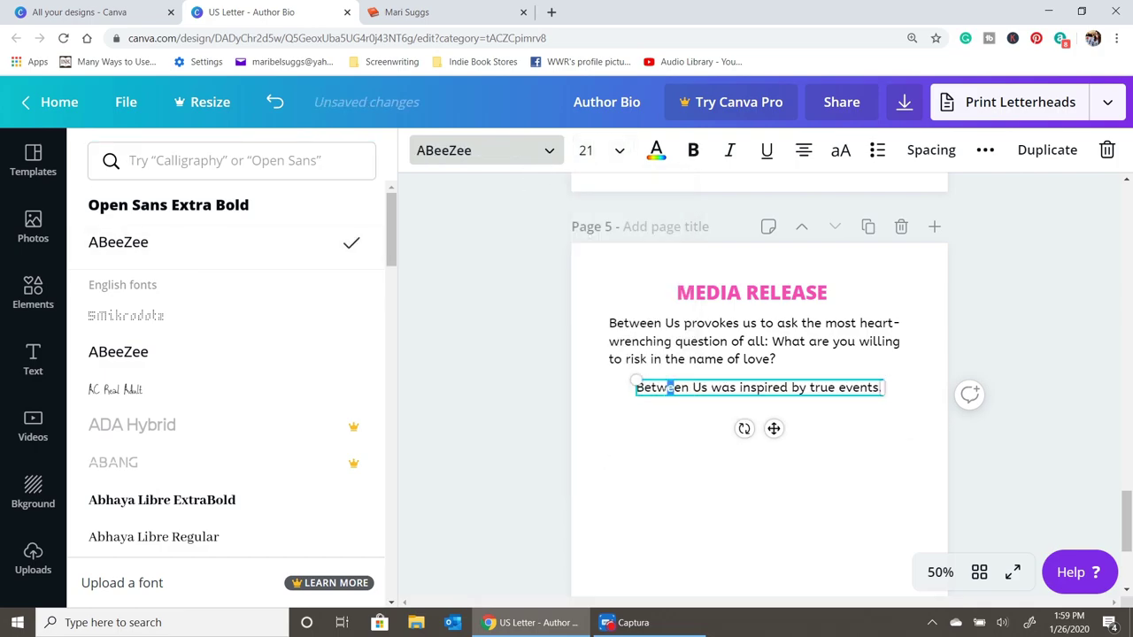
click(801, 353)
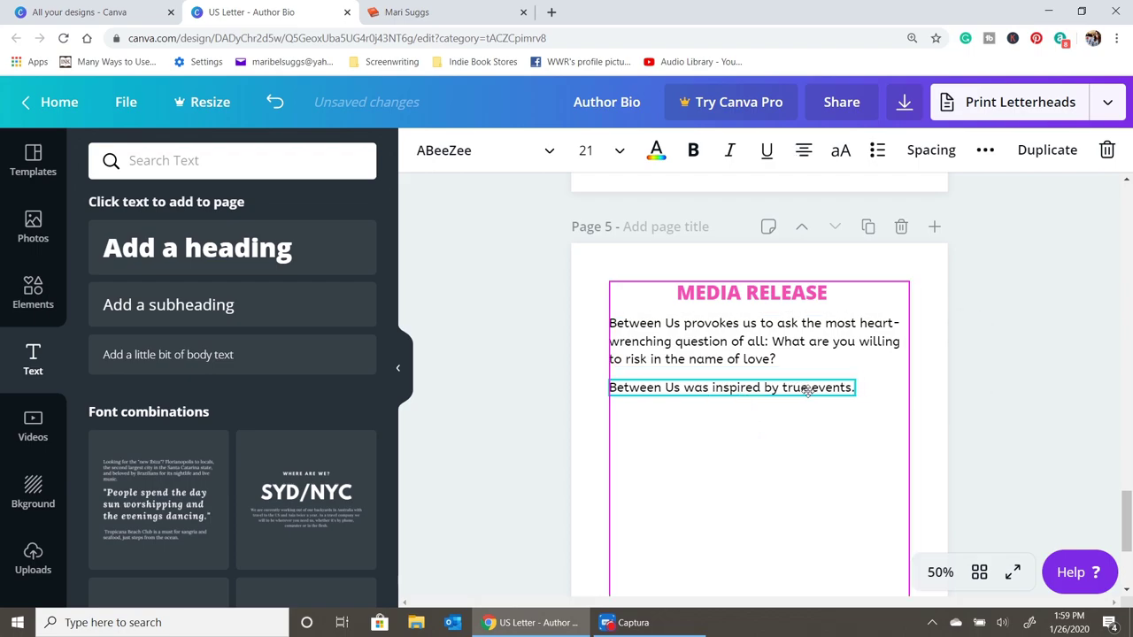
click(779, 442)
scroll(777, 445, down, 2)
scroll(734, 425, up, 3)
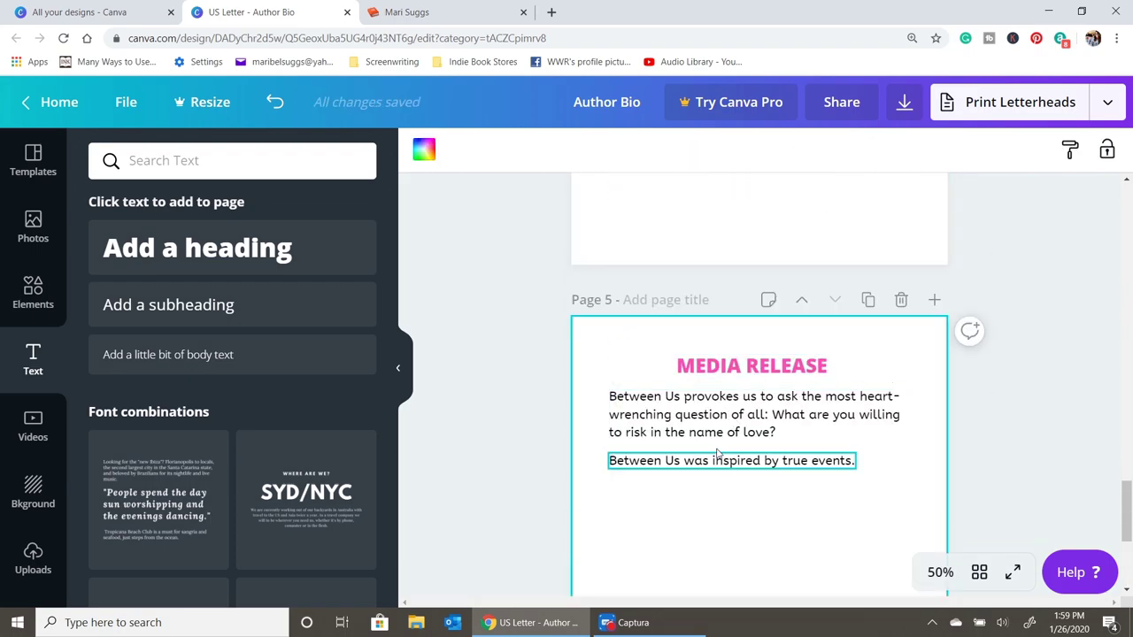
scroll(735, 425, down, 3)
scroll(731, 335, up, 3)
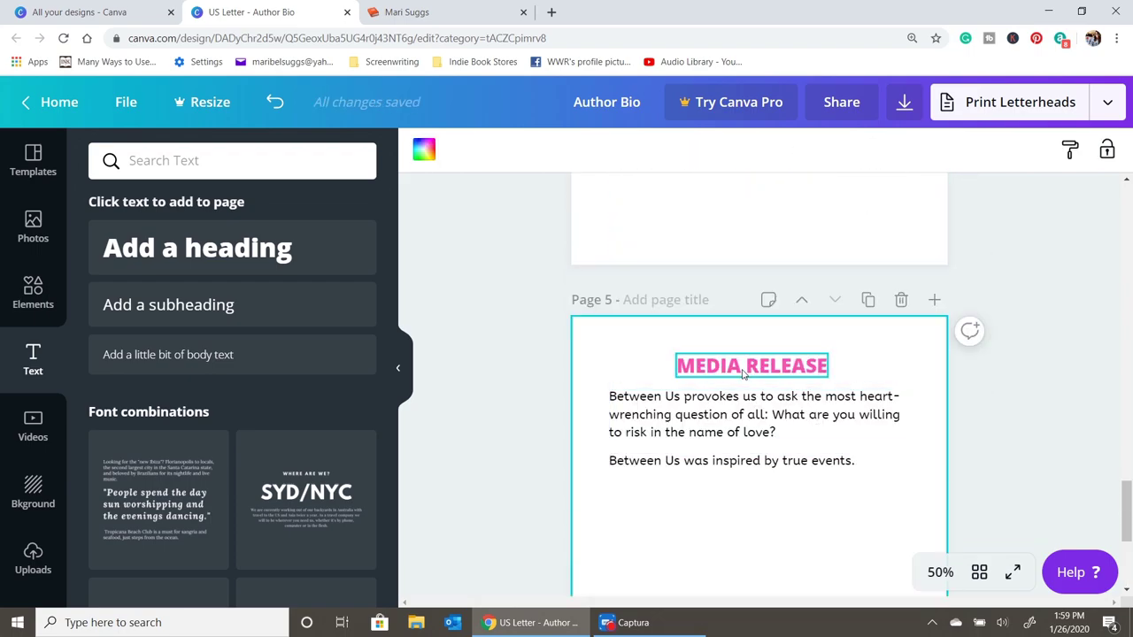
- Add 'What Others are Saying' under the true-events line, colour it pink and centre it
click(315, 229)
text(What Ot)
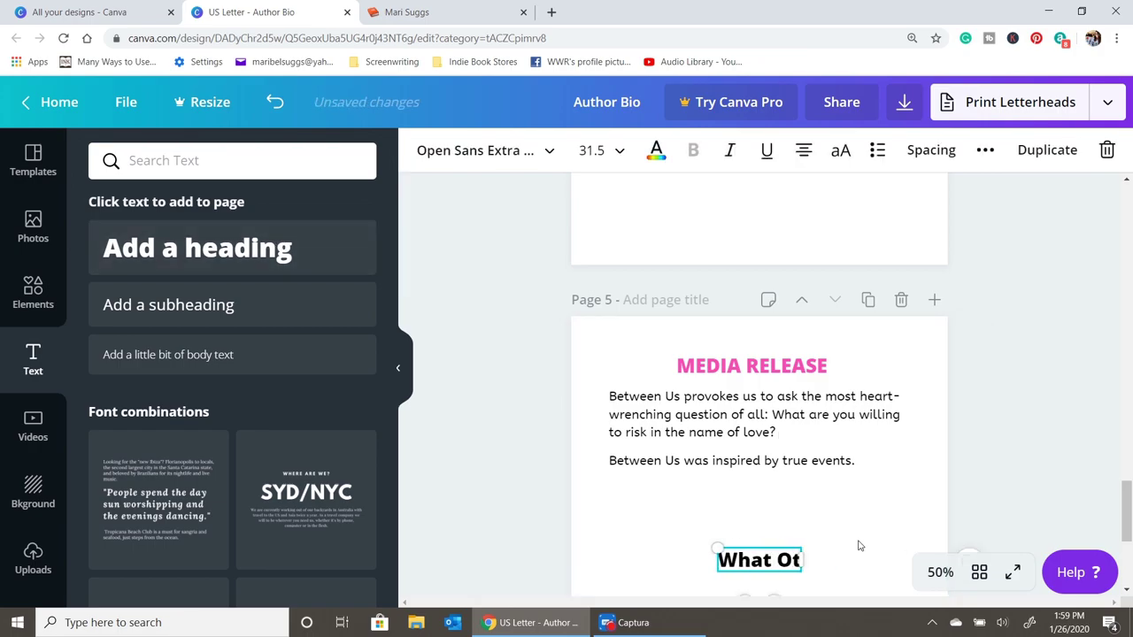
text(hers are Saying)
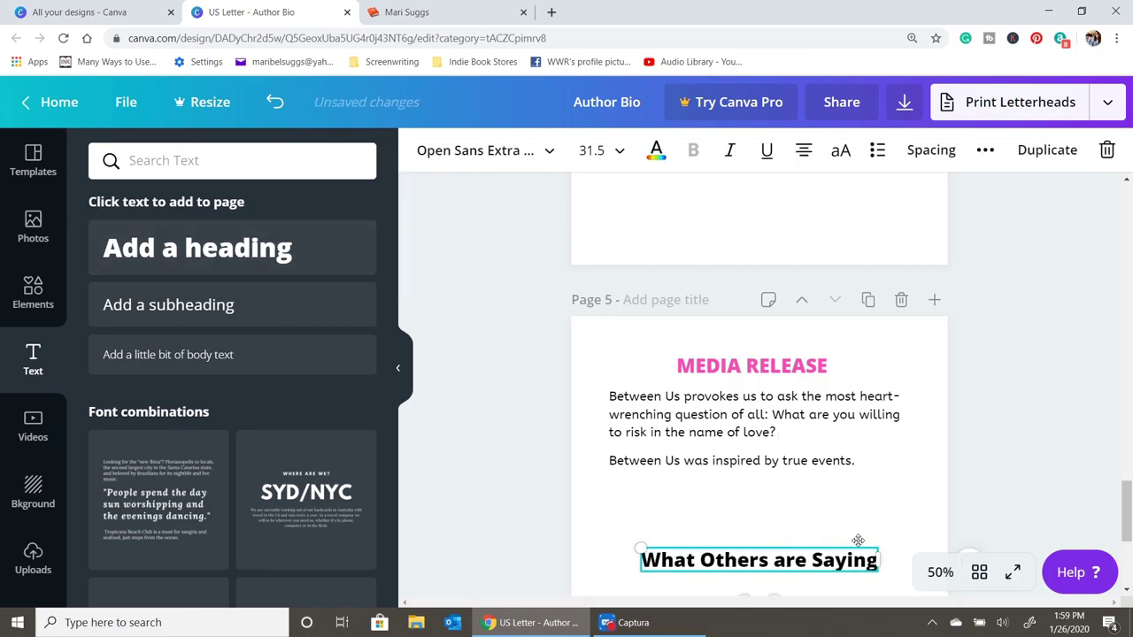
drag(752, 560, 740, 501)
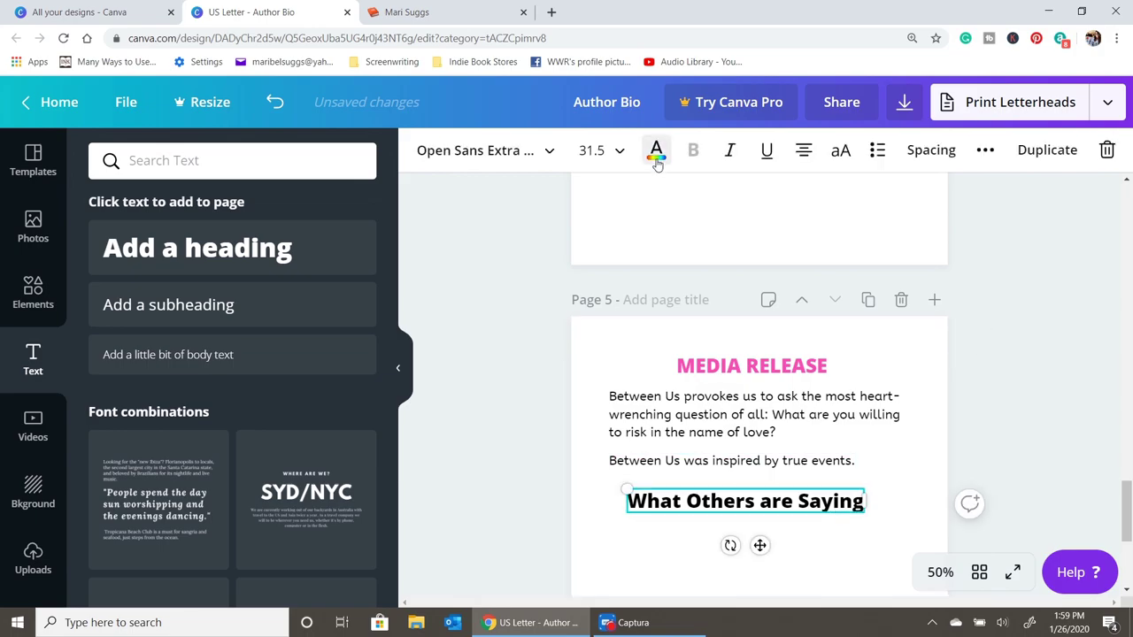
click(656, 151)
click(157, 334)
click(828, 531)
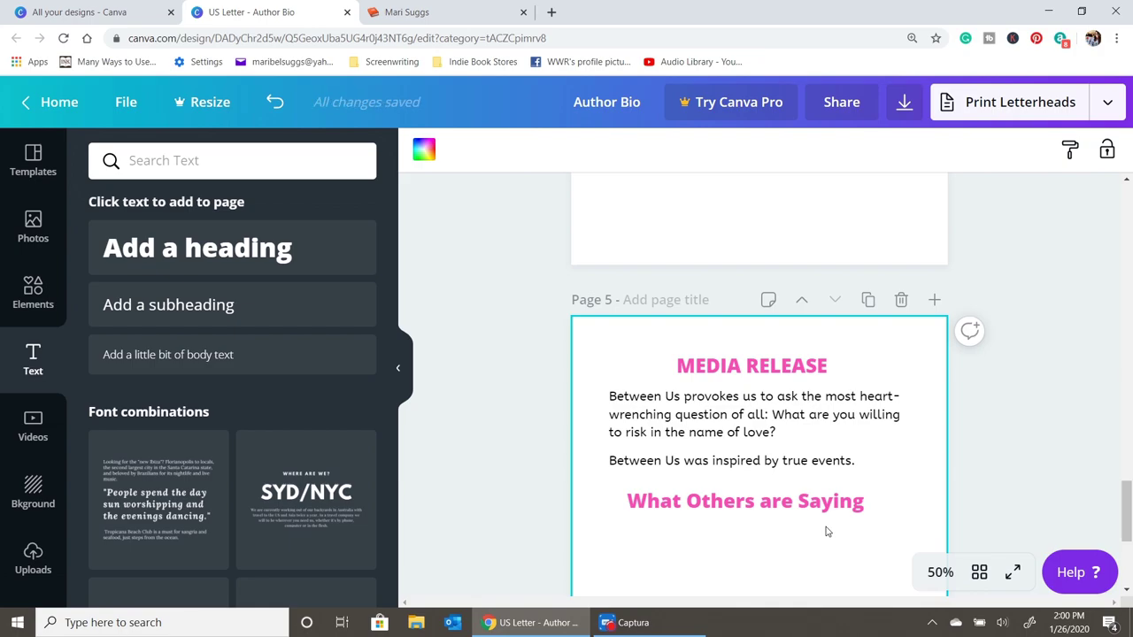
scroll(797, 514, down, 1)
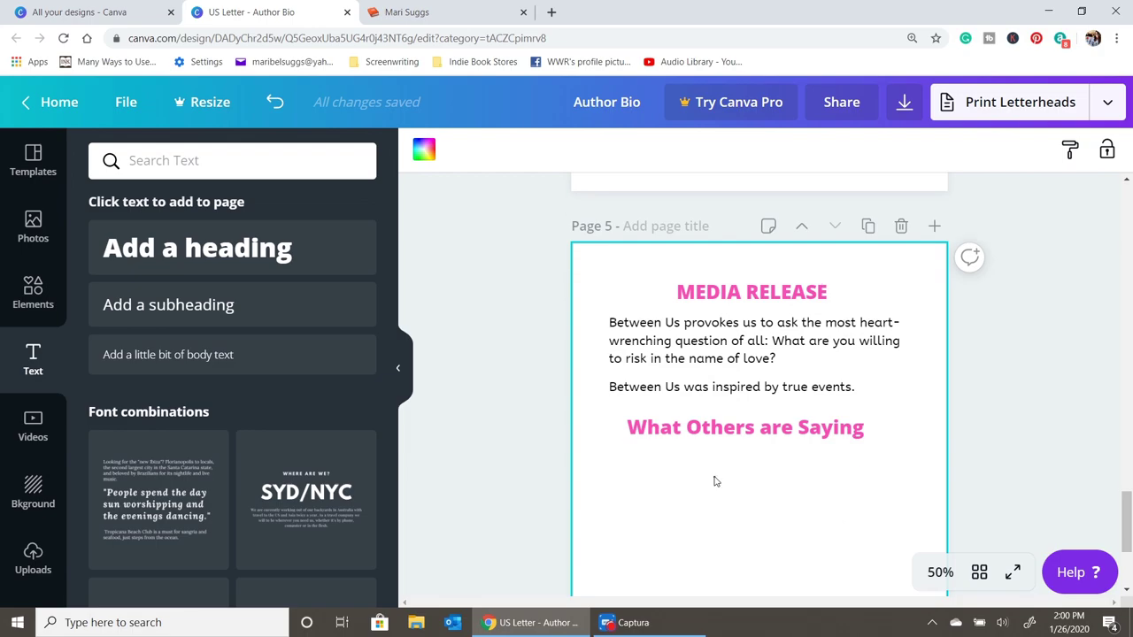
drag(793, 433, 807, 434)
click(670, 467)
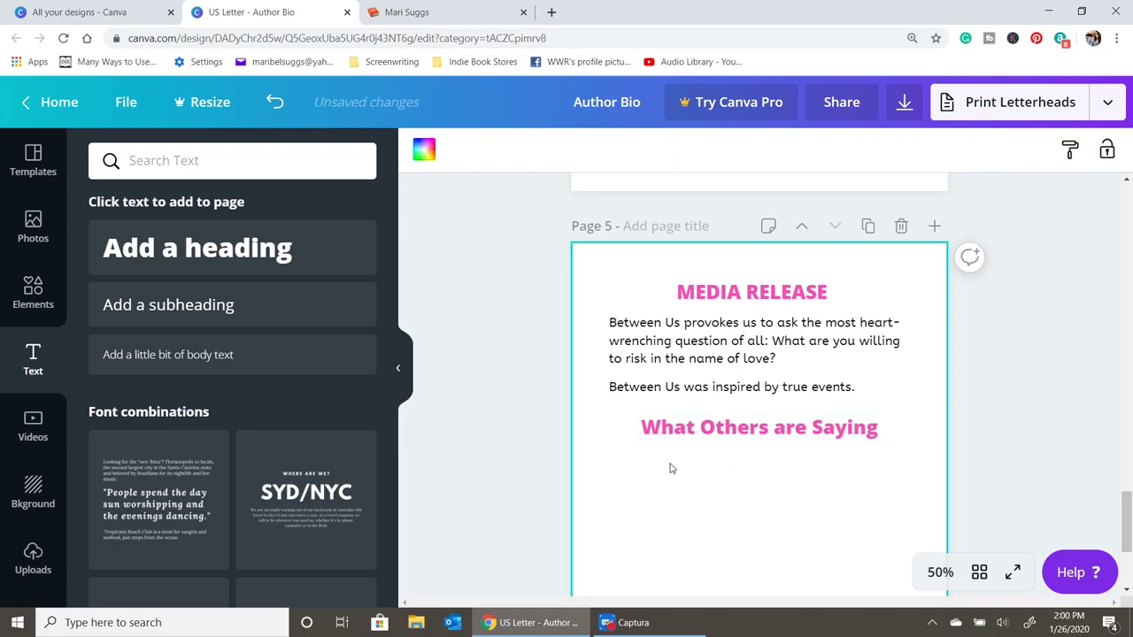
scroll(670, 468, down, 2)
- Add 'Topics For Discussion' at the top of page 6, converted to all capitals and coloured pink
scroll(671, 468, down, 1)
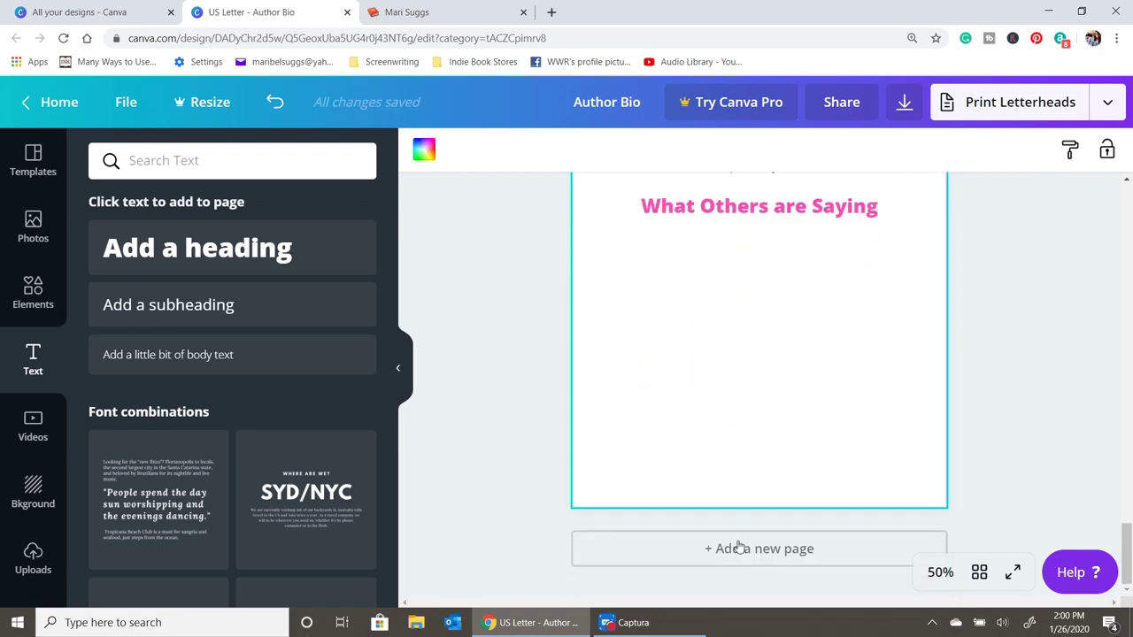
click(278, 248)
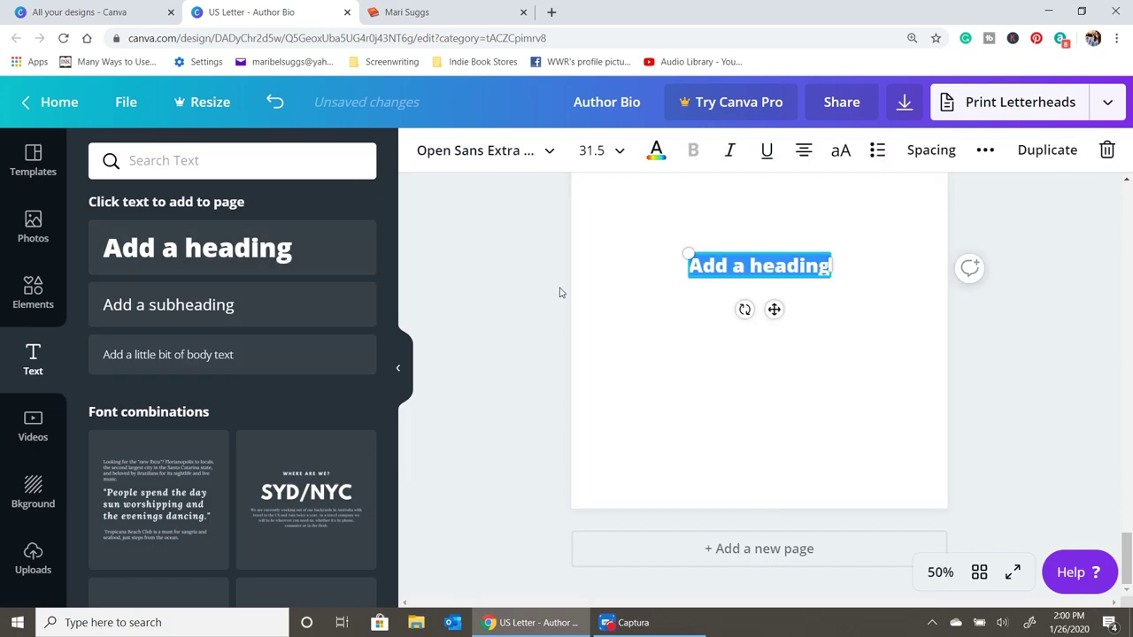
text(Topics)
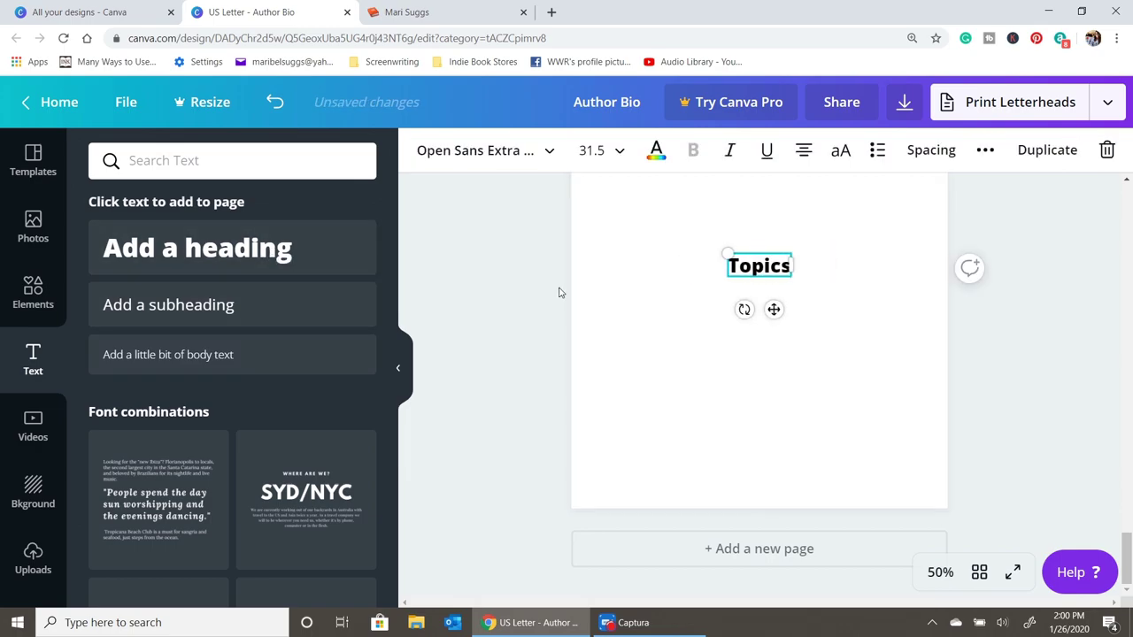
text( For Di)
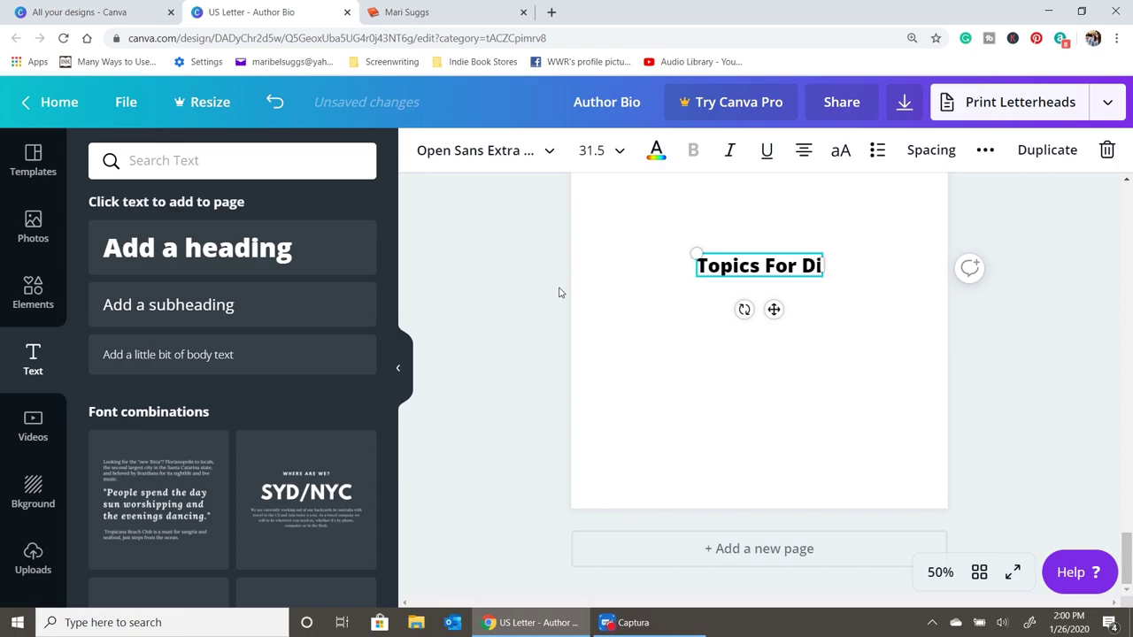
text(scussion)
click(673, 383)
scroll(708, 363, up, 2)
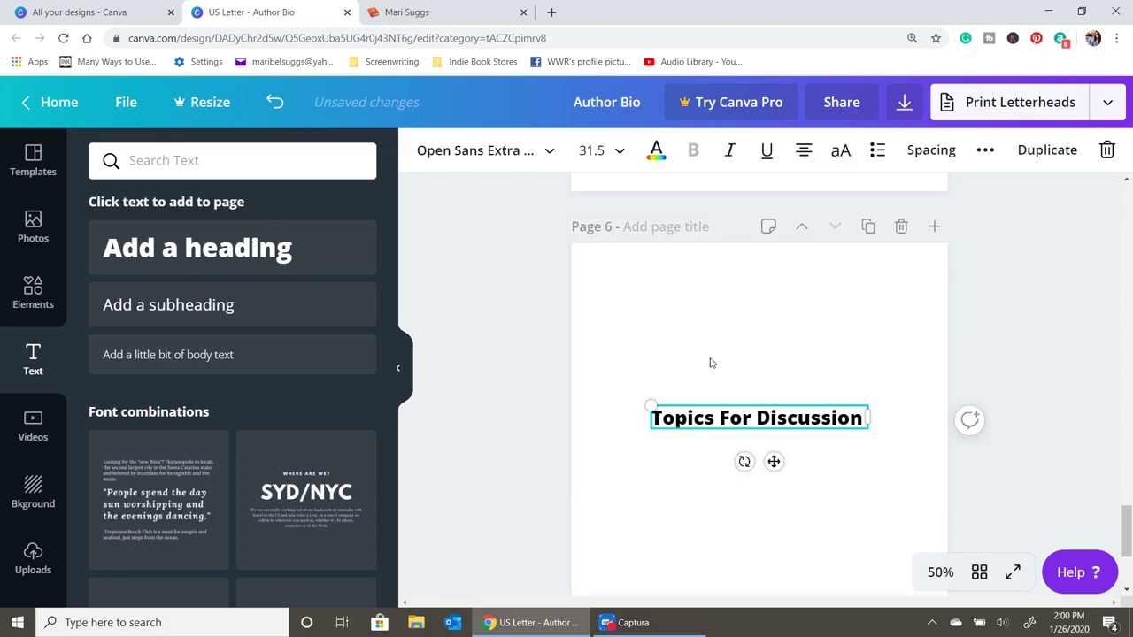
drag(734, 413, 734, 279)
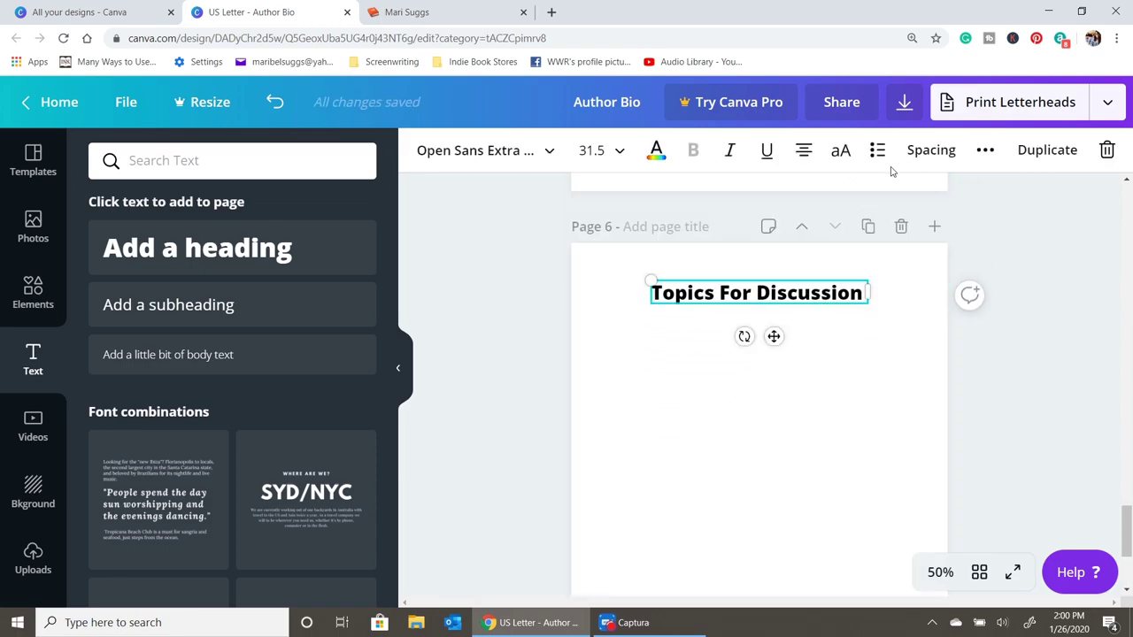
click(845, 155)
click(846, 325)
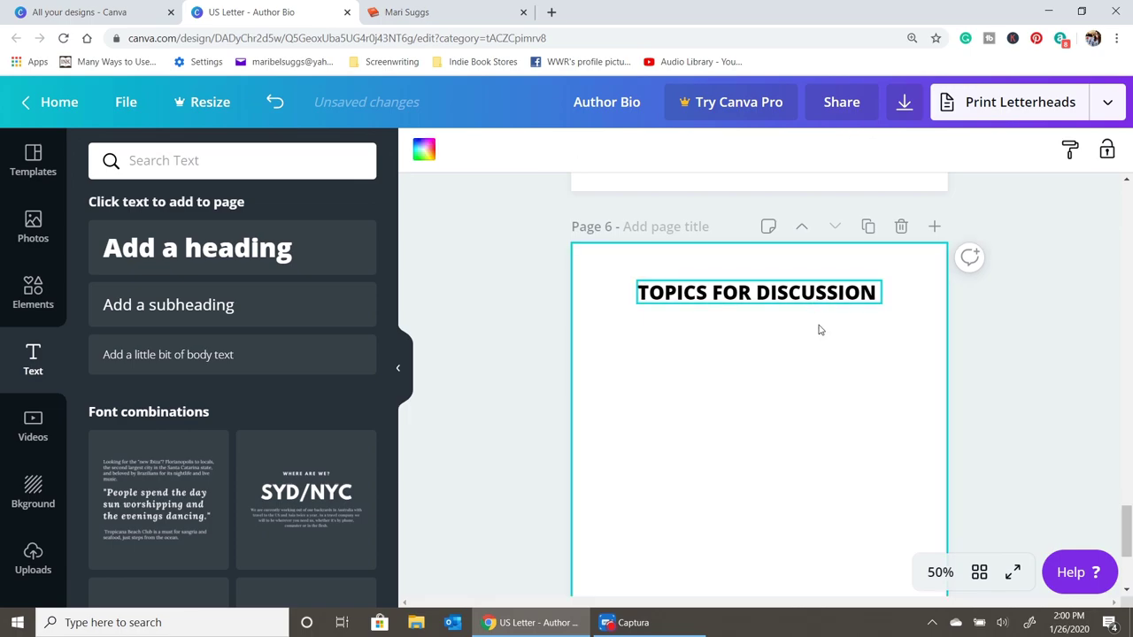
click(813, 300)
click(655, 150)
click(157, 331)
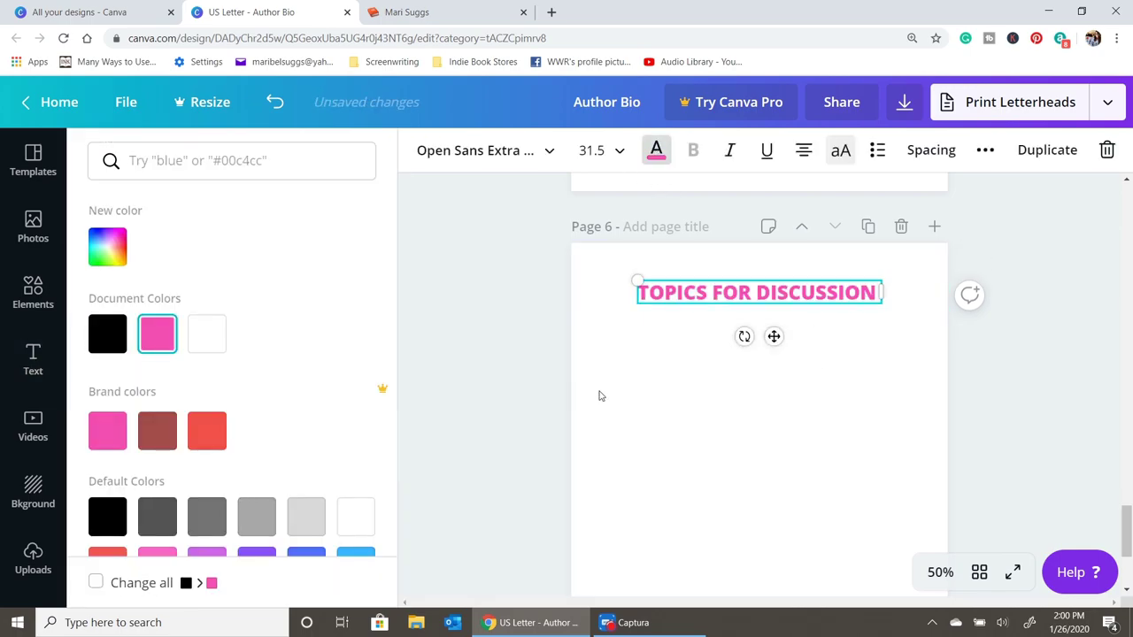
click(599, 392)
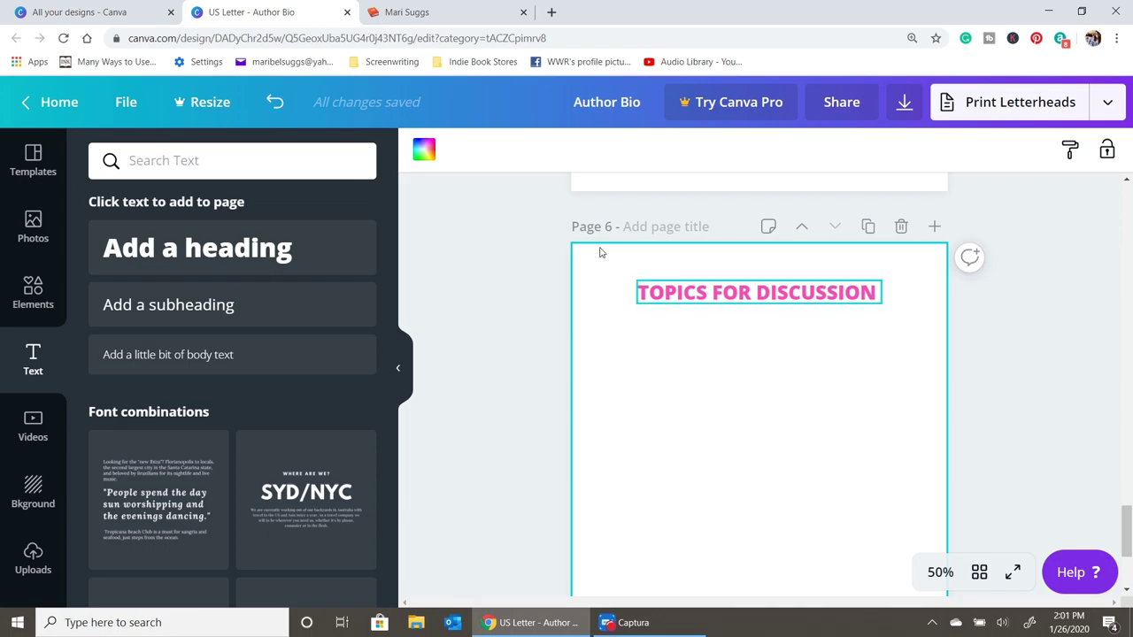
- Add the question 'Where did the story idea come from?' just below the heading
click(253, 248)
text(W)
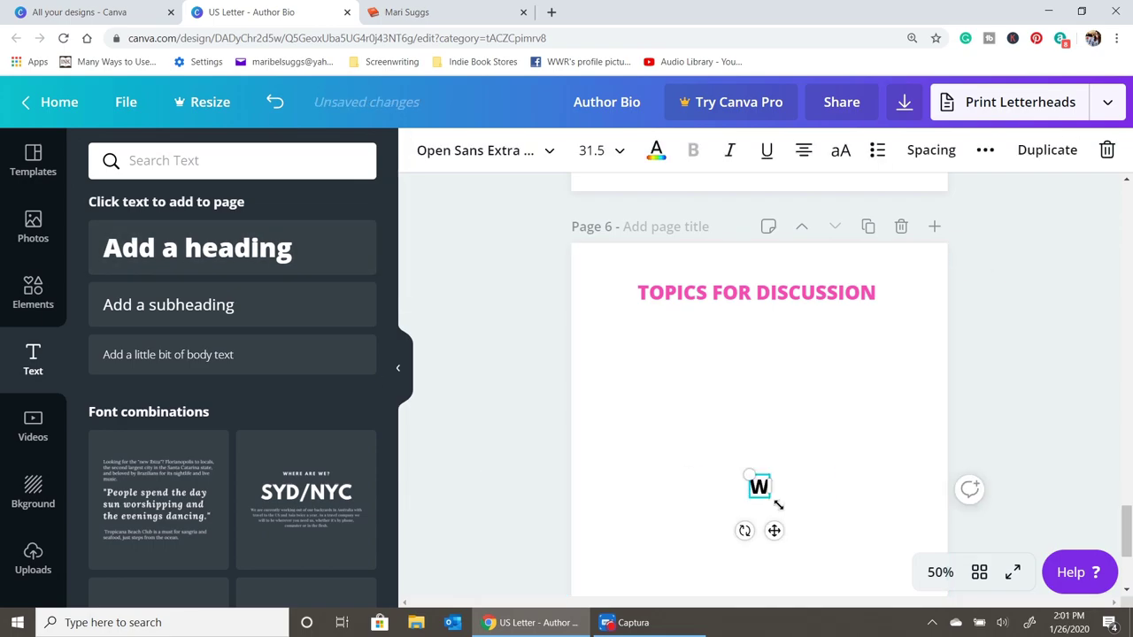
text(her did the story i)
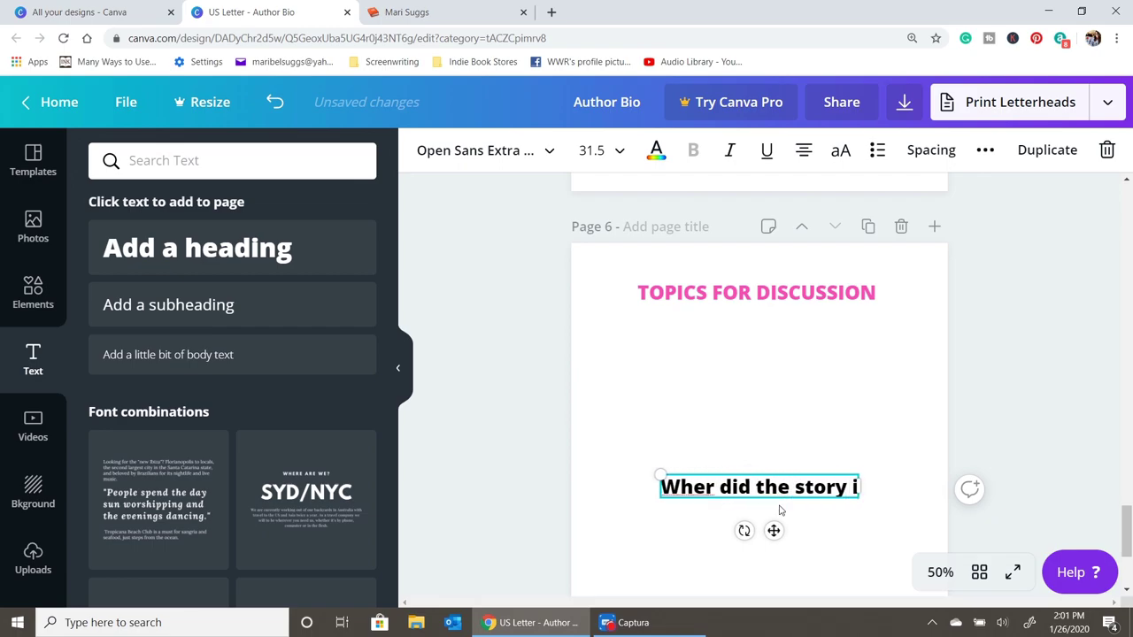
text(dea come from?)
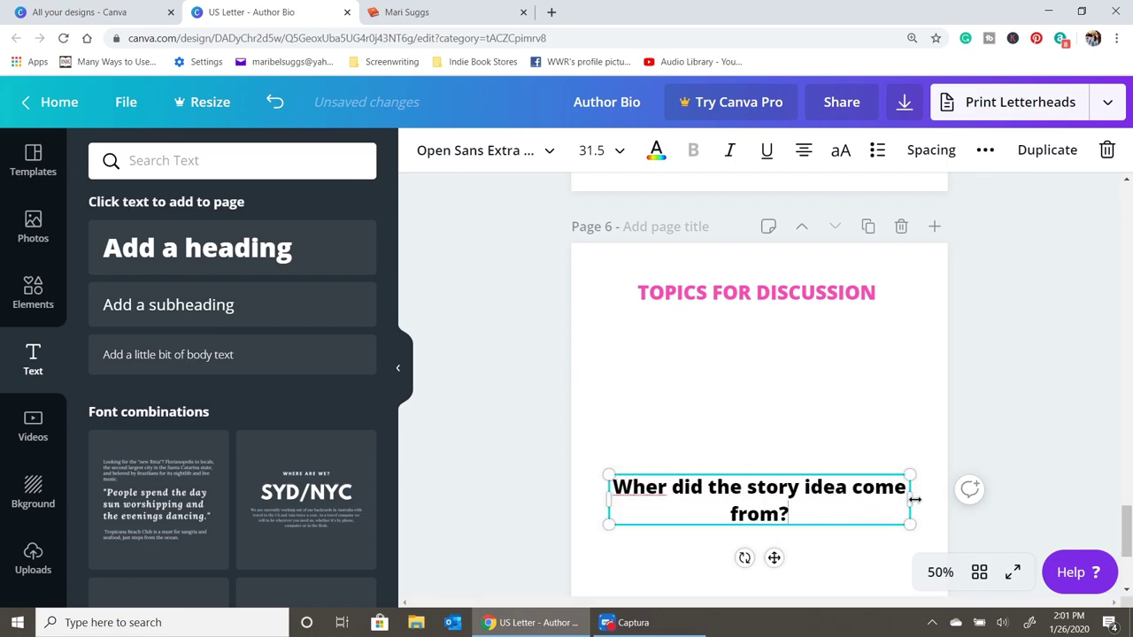
drag(774, 558, 774, 397)
click(670, 325)
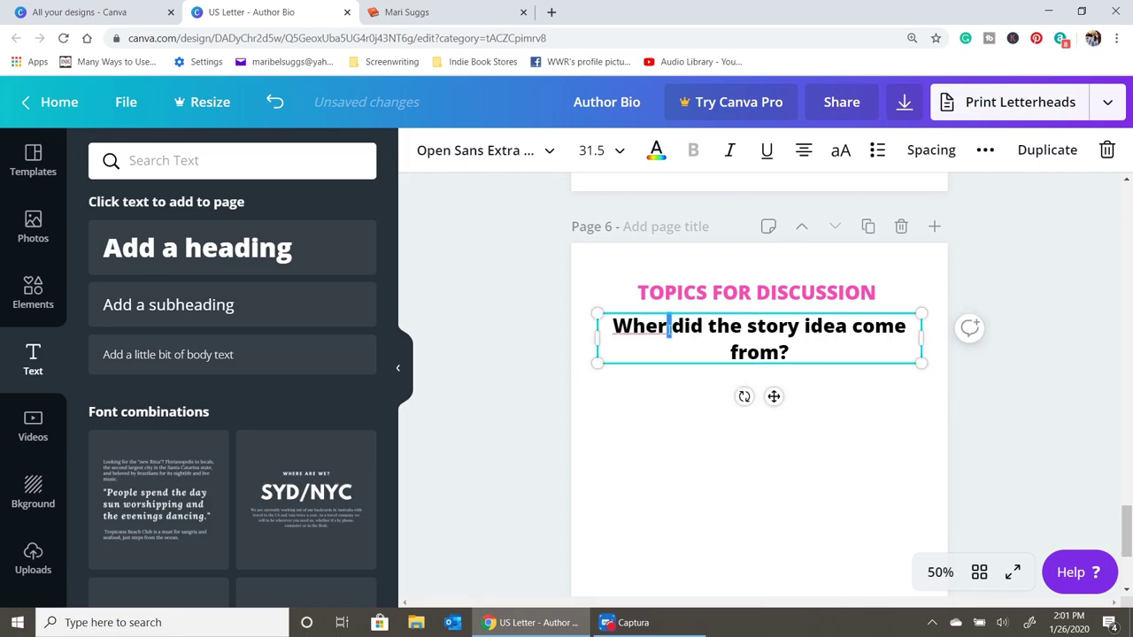
text(e)
- Bring up the download options and the list of file types
scroll(823, 363, up, 20)
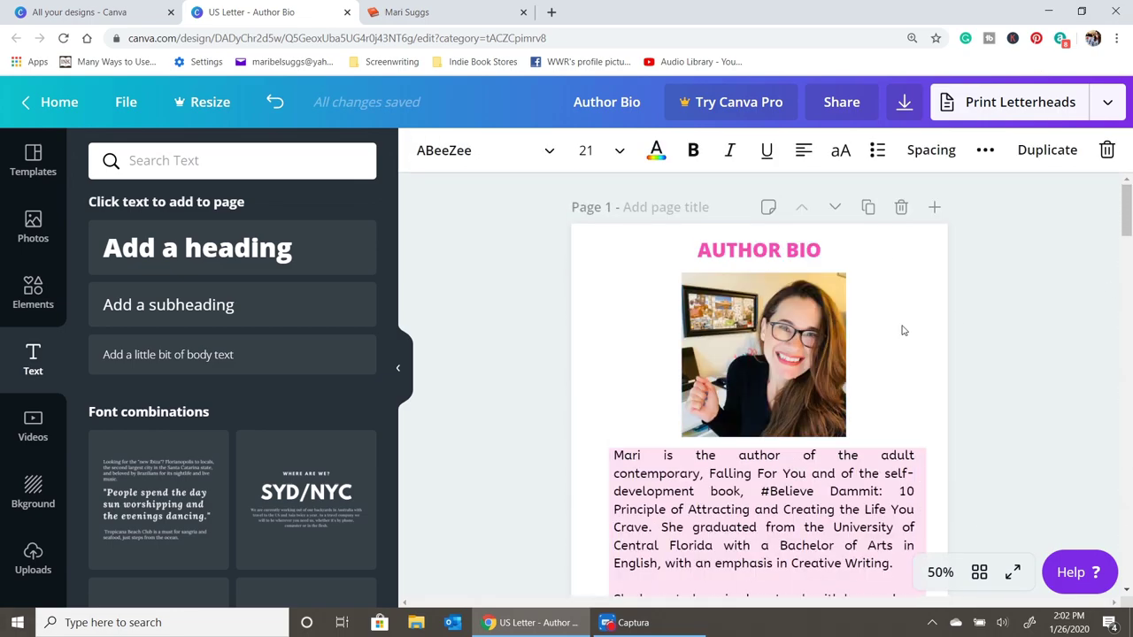
scroll(901, 327, down, 20)
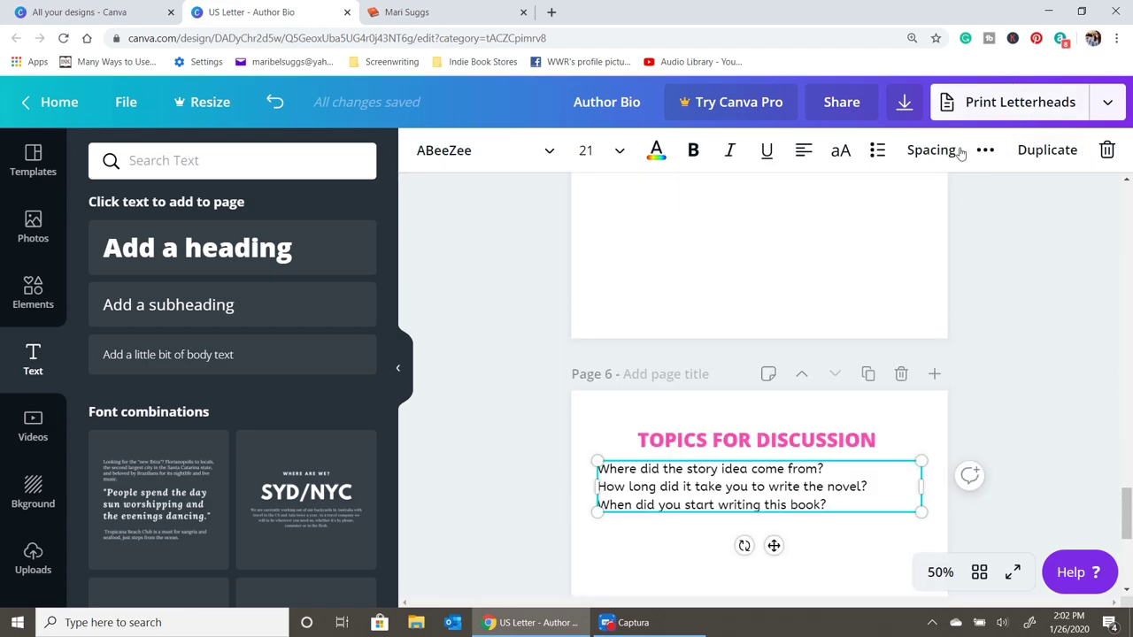
click(904, 102)
click(1030, 323)
- Keep PDF Print as the file type, close the Download panel, and scroll back to page 2
click(1027, 324)
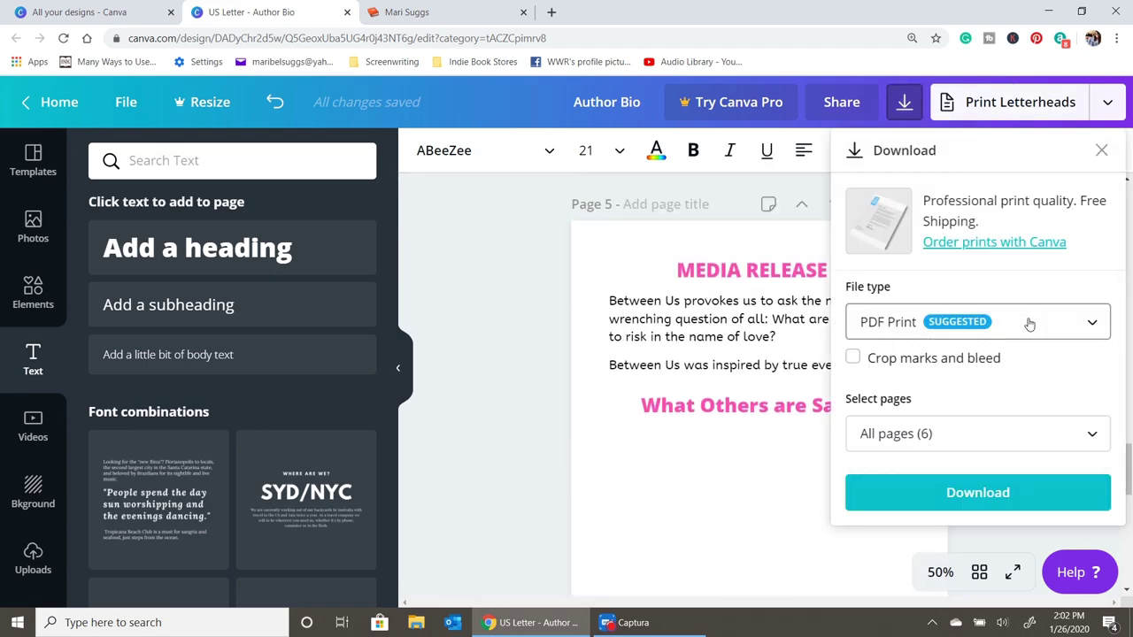
click(746, 370)
scroll(838, 473, up, 20)
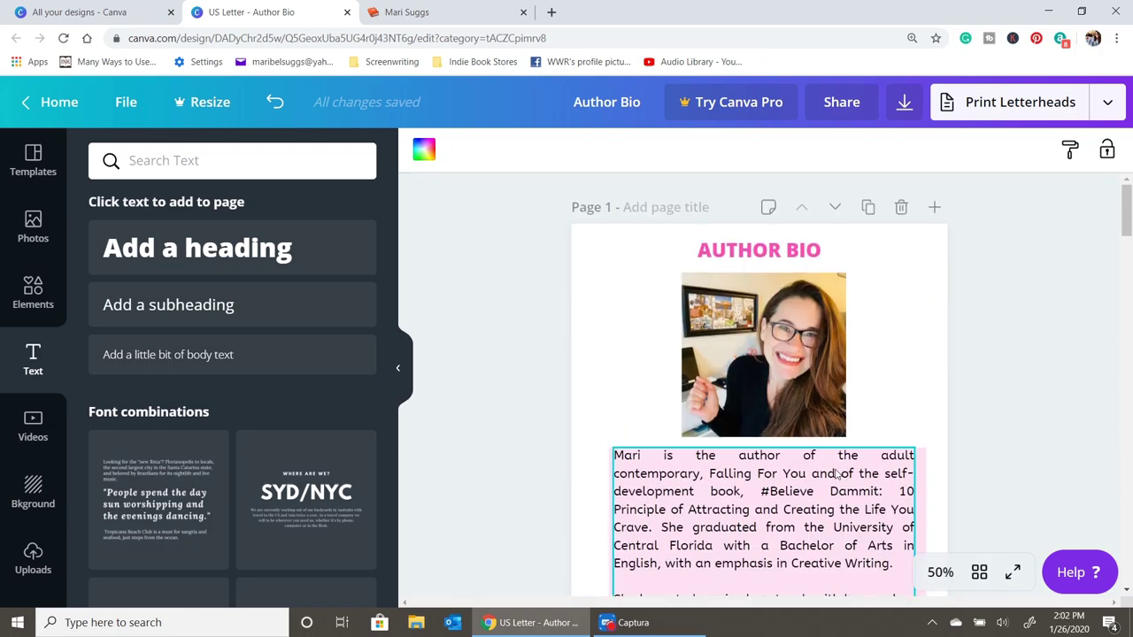
click(818, 375)
scroll(816, 387, down, 14)
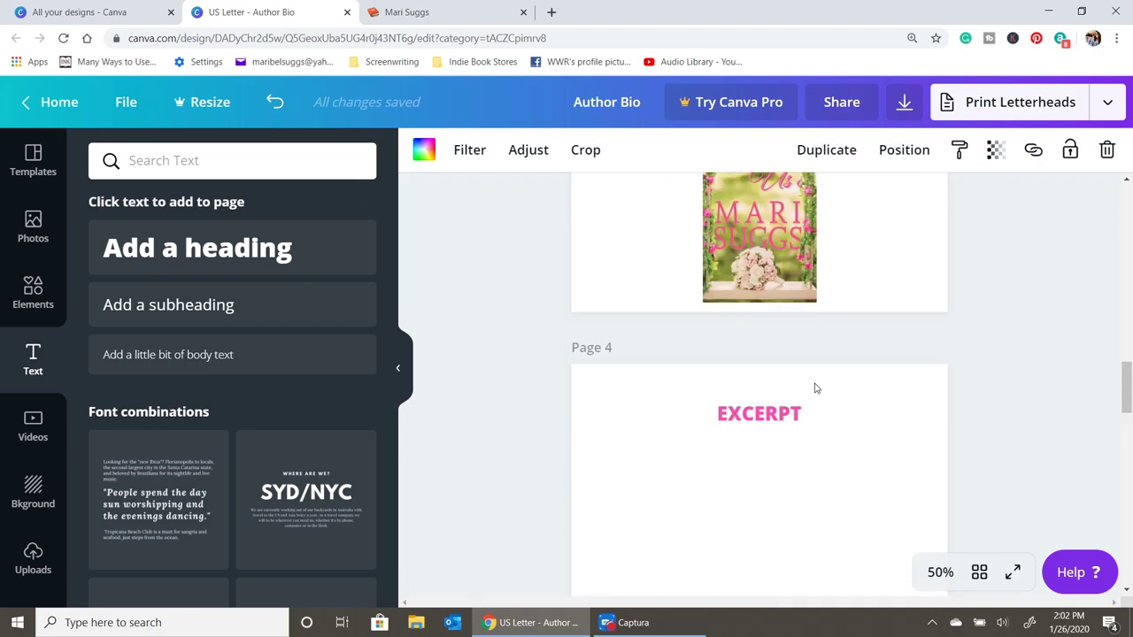
scroll(816, 387, down, 3)
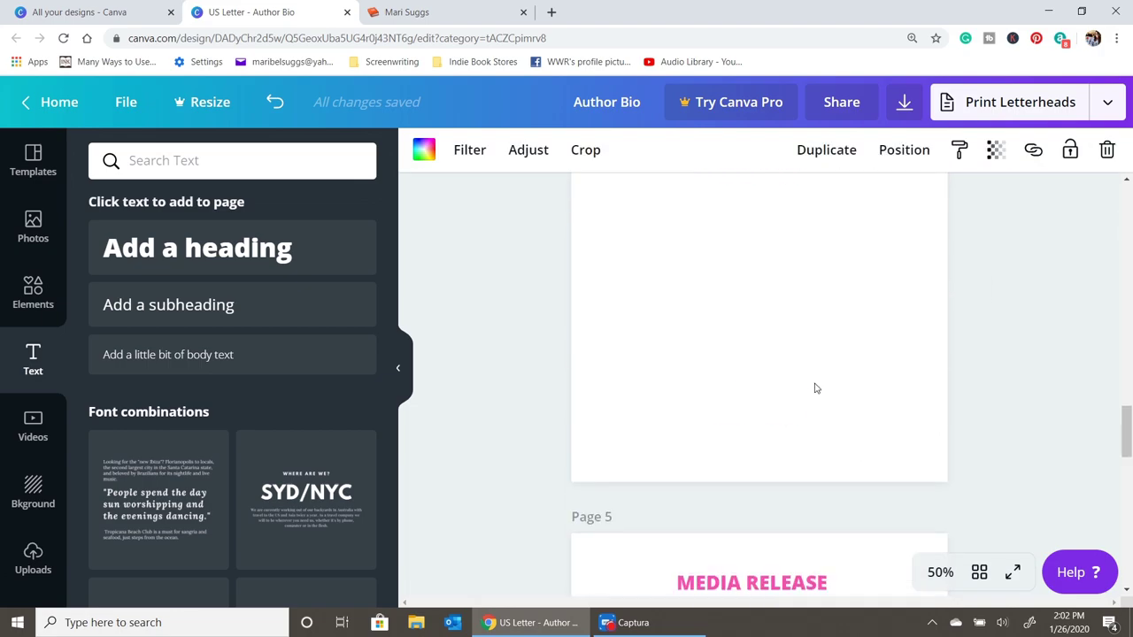
scroll(797, 383, up, 10)
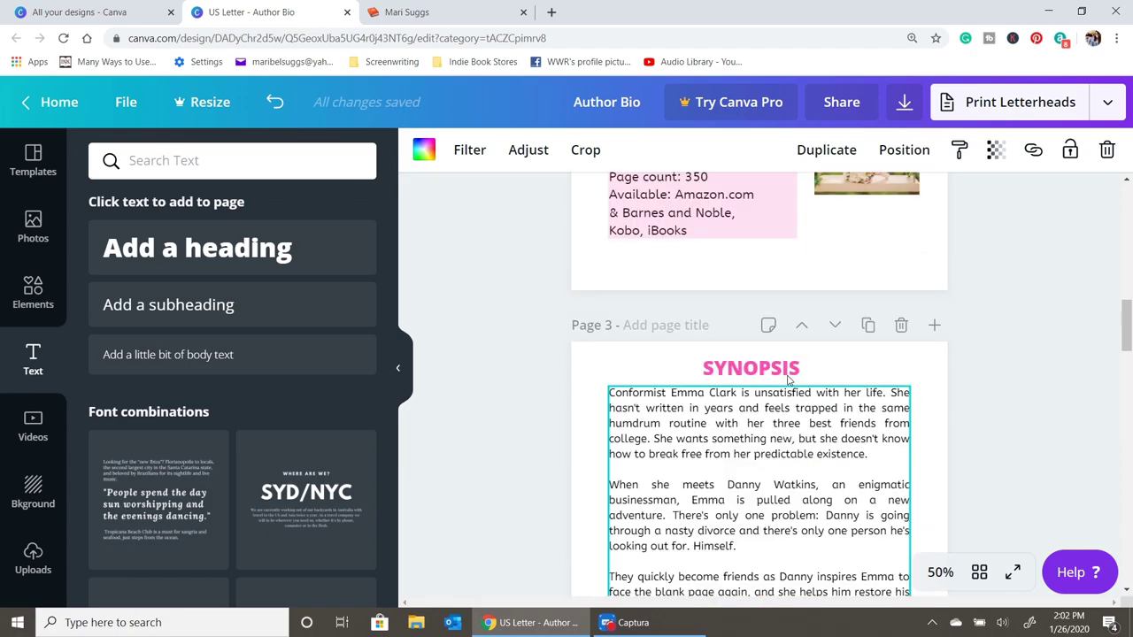
scroll(738, 388, up, 4)
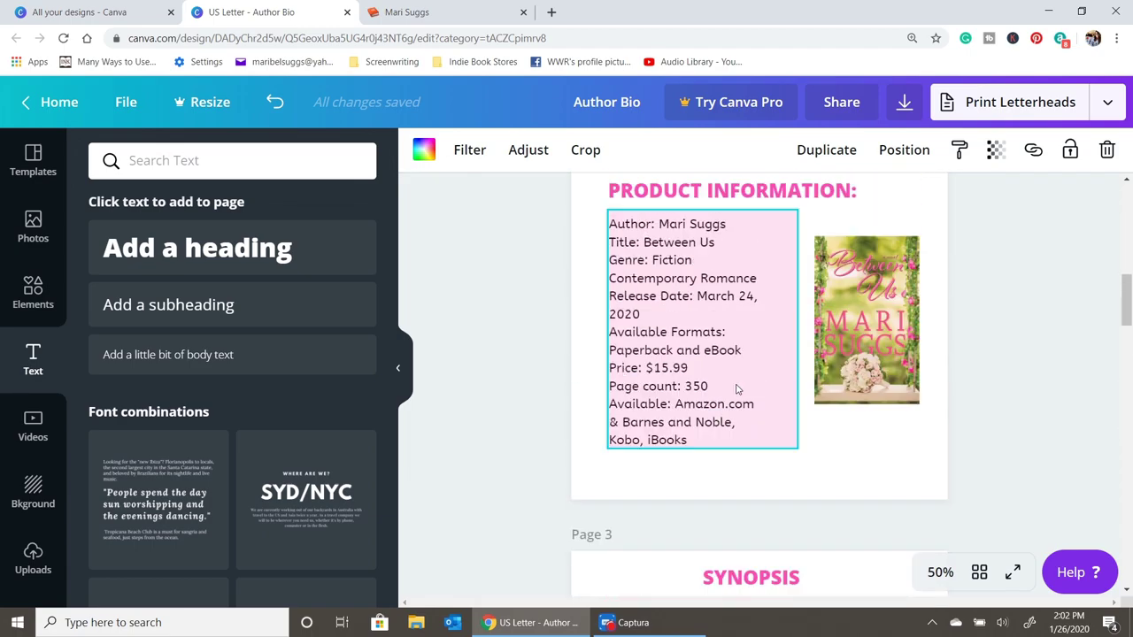